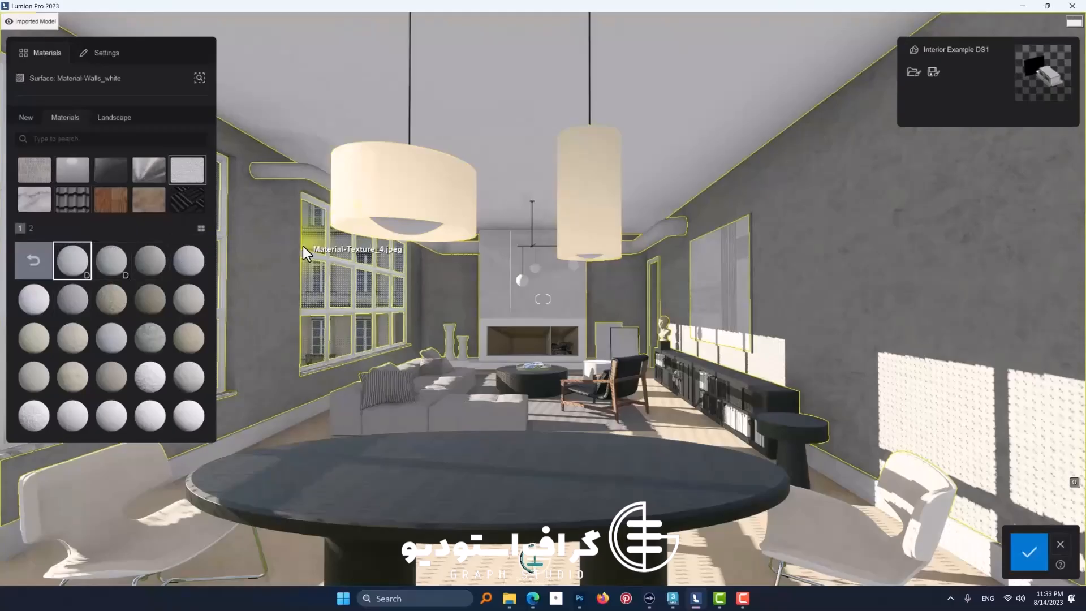
Step: Select the Material-Walls_white surface on the wall pier between the windows and open its plaster material's settings
{"action": "left_click", "coordinate": [322, 119]}
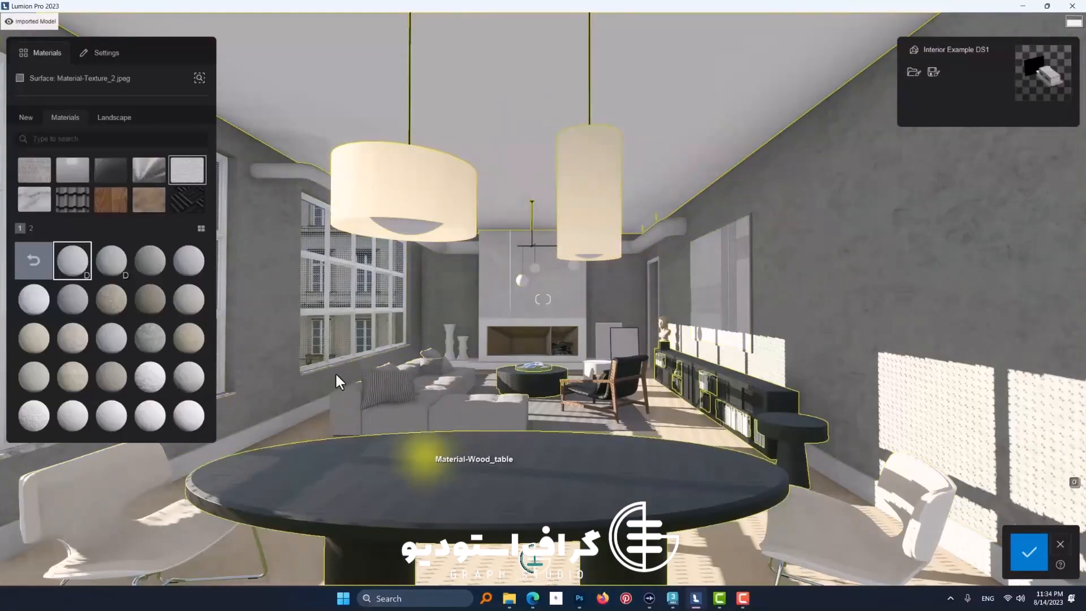
{"action": "key", "text": "w"}
{"action": "right_click_drag", "start_coordinate": [294, 335], "coordinate": [600, 318]}
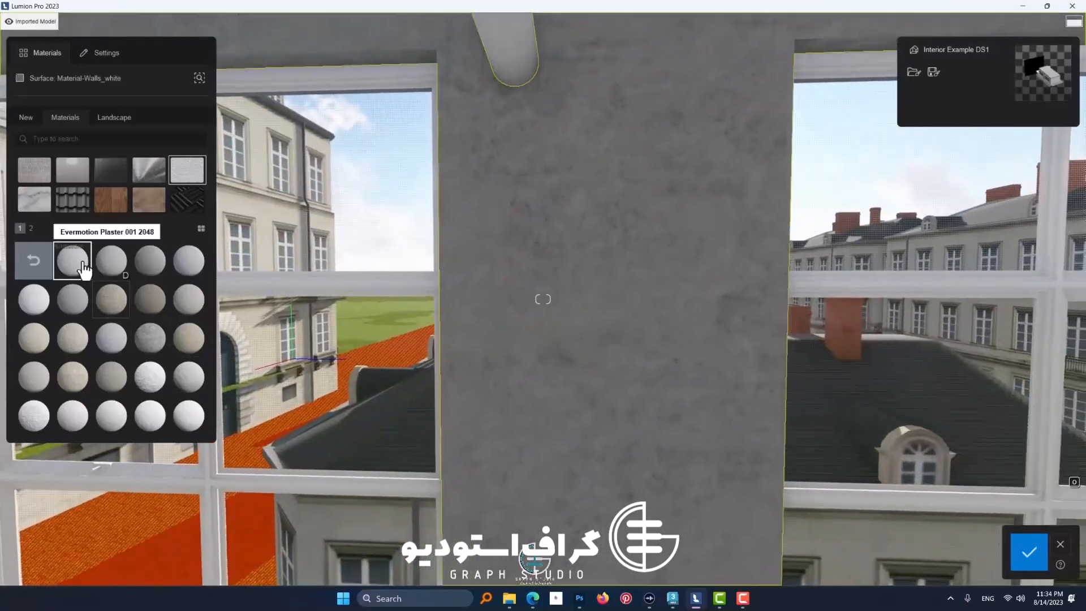
{"action": "left_click", "coordinate": [73, 260]}
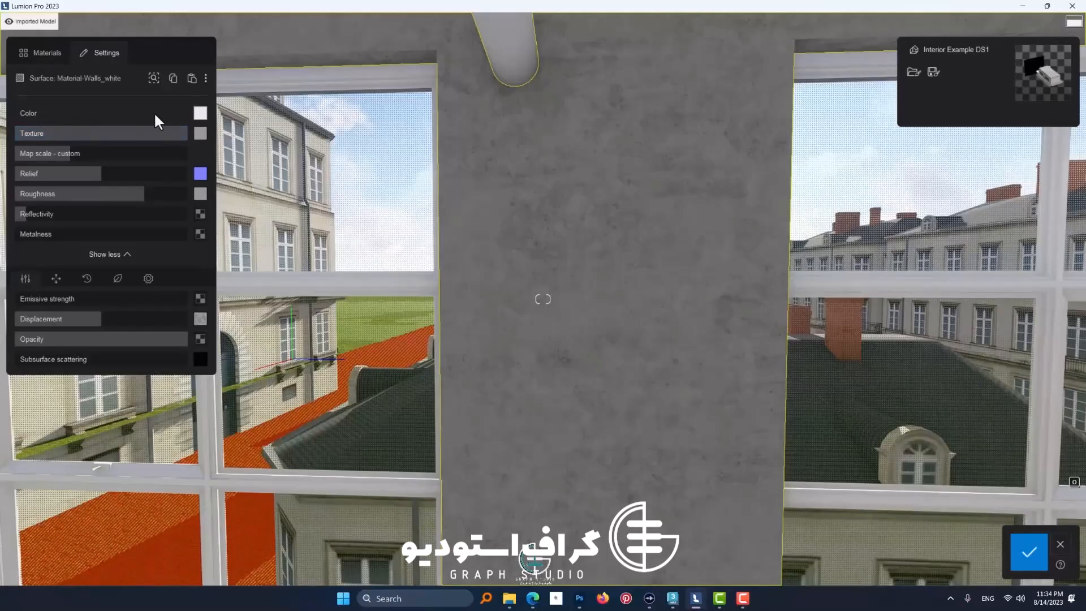
Step: Try a black wall color, lowering the texture strength to 65% and raising it again to compare the effect
{"action": "left_click", "coordinate": [200, 113]}
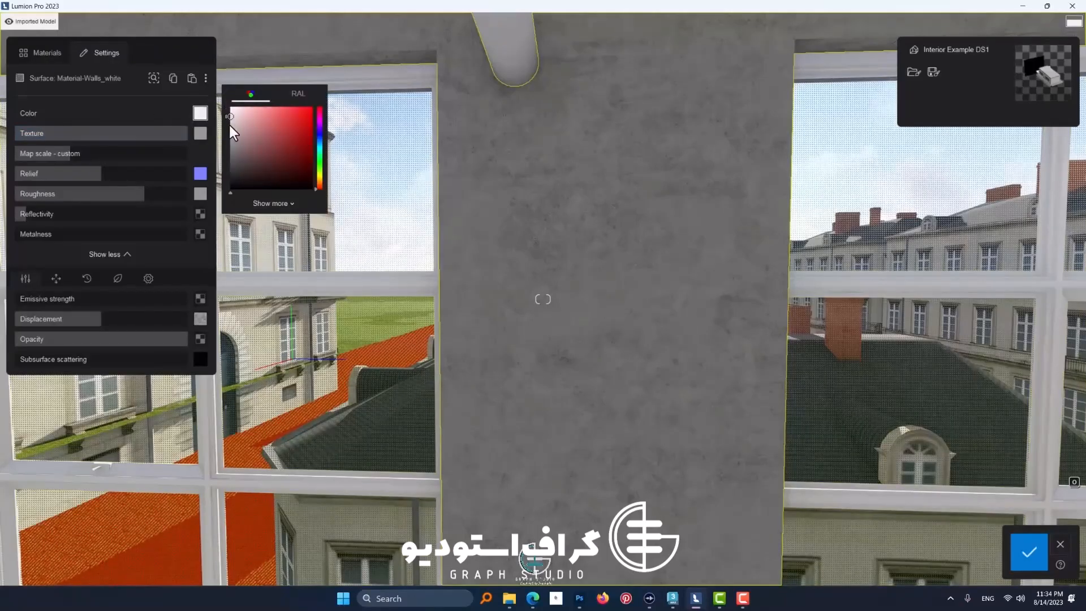
{"action": "left_click_drag", "start_coordinate": [230, 126], "coordinate": [234, 196]}
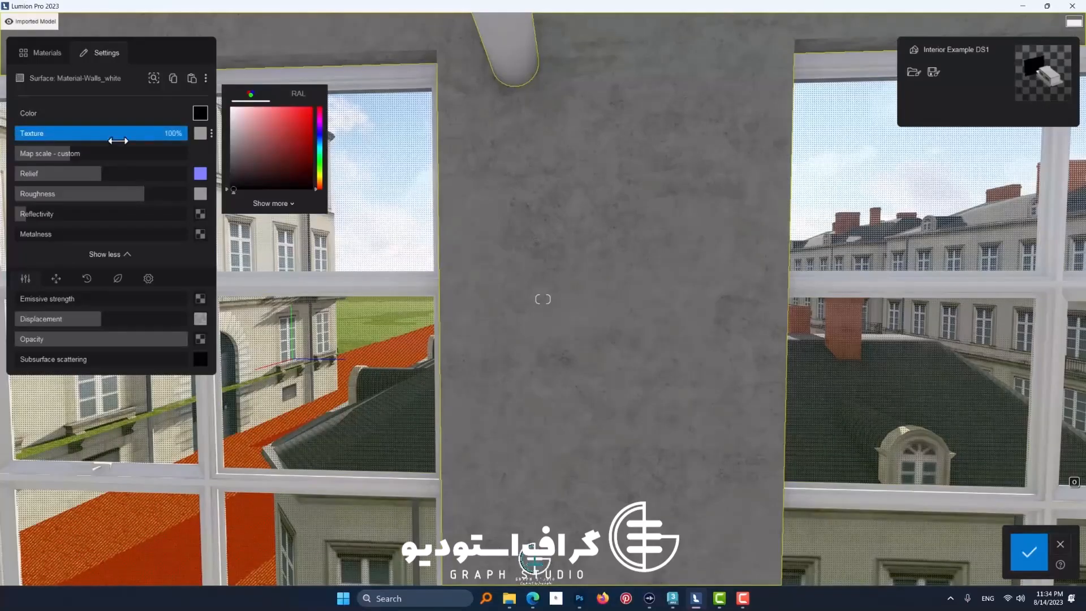
{"action": "mouse_move", "coordinate": [201, 136]}
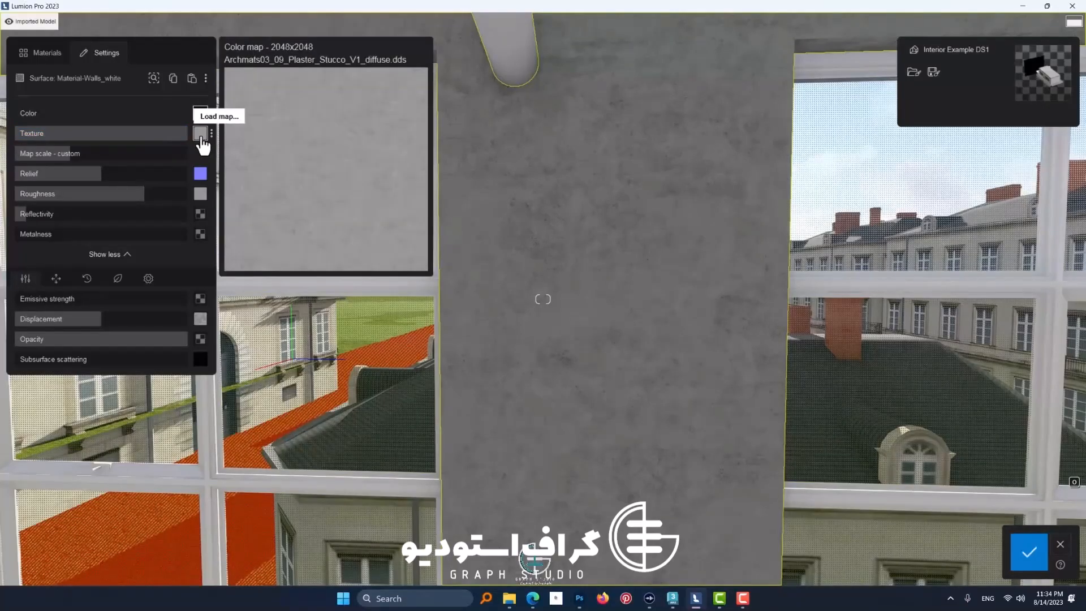
{"action": "left_click_drag", "start_coordinate": [185, 134], "coordinate": [122, 141]}
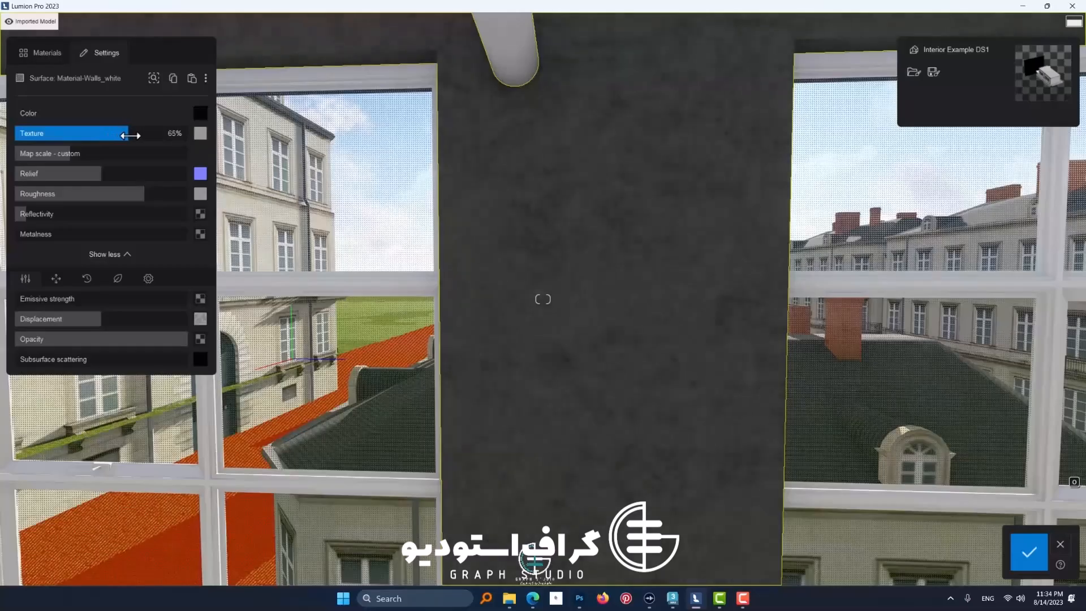
{"action": "left_click_drag", "start_coordinate": [130, 136], "coordinate": [172, 139]}
Step: Change the plaster wall's color to a bright orange
{"action": "left_click", "coordinate": [200, 113]}
{"action": "left_click", "coordinate": [275, 143]}
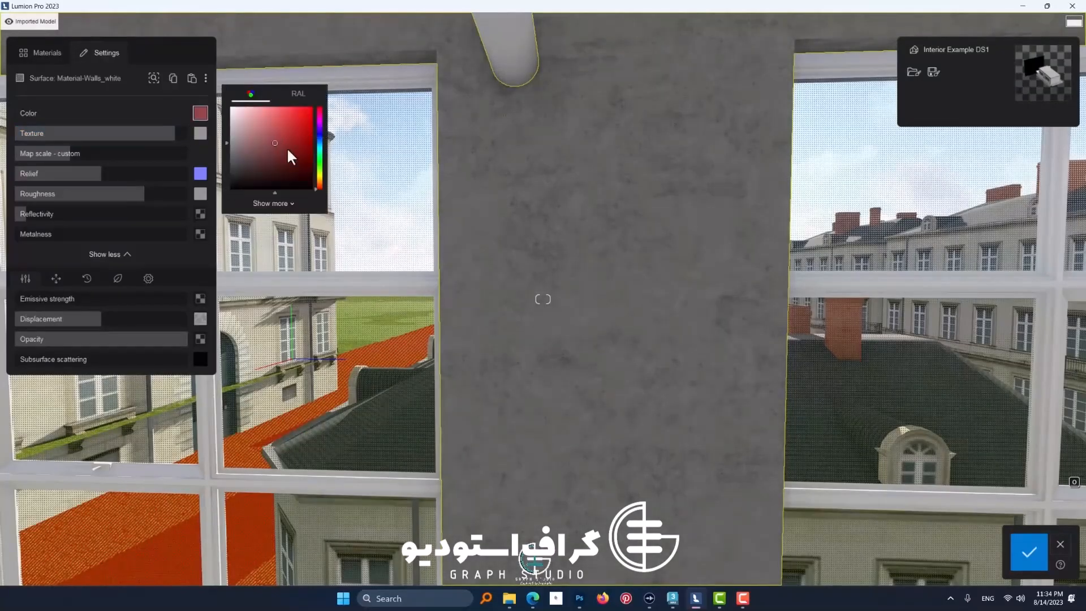
{"action": "left_click", "coordinate": [320, 173]}
{"action": "left_click_drag", "start_coordinate": [318, 176], "coordinate": [318, 180]}
{"action": "left_click", "coordinate": [295, 160]}
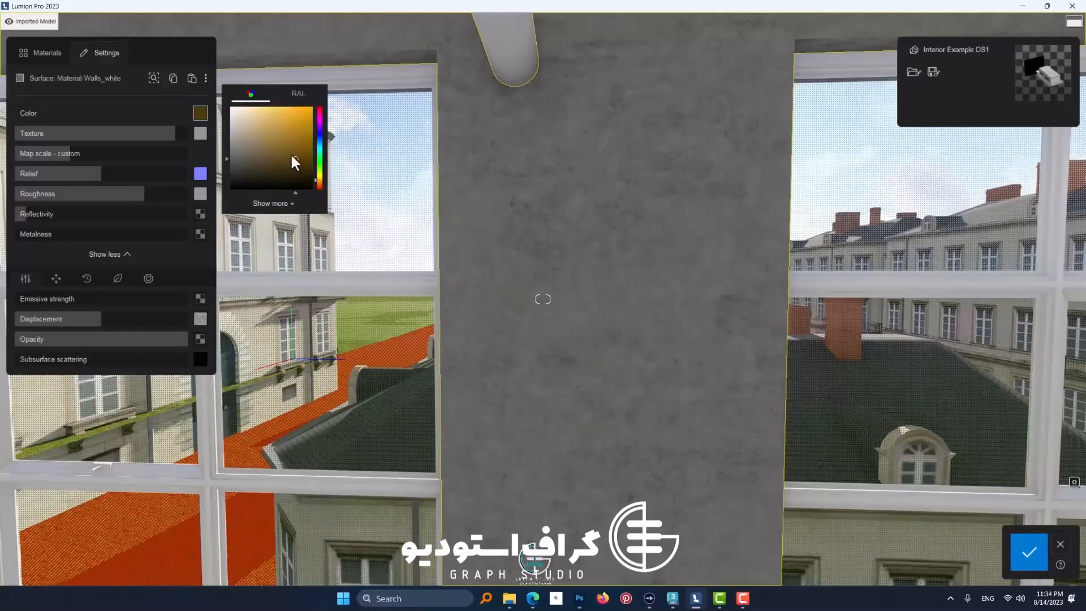
{"action": "mouse_move", "coordinate": [287, 131]}
{"action": "left_mouse_down"}
{"action": "mouse_move", "coordinate": [301, 113]}
{"action": "mouse_move", "coordinate": [290, 114]}
{"action": "left_mouse_up"}
Step: Lower the plaster wall's texture strength to 67%, and reduce it slightly further so more of the orange shows
{"action": "left_click_drag", "start_coordinate": [190, 139], "coordinate": [132, 139]}
{"action": "key", "text": "s"}
{"action": "right_click_drag", "start_coordinate": [606, 252], "coordinate": [461, 246]}
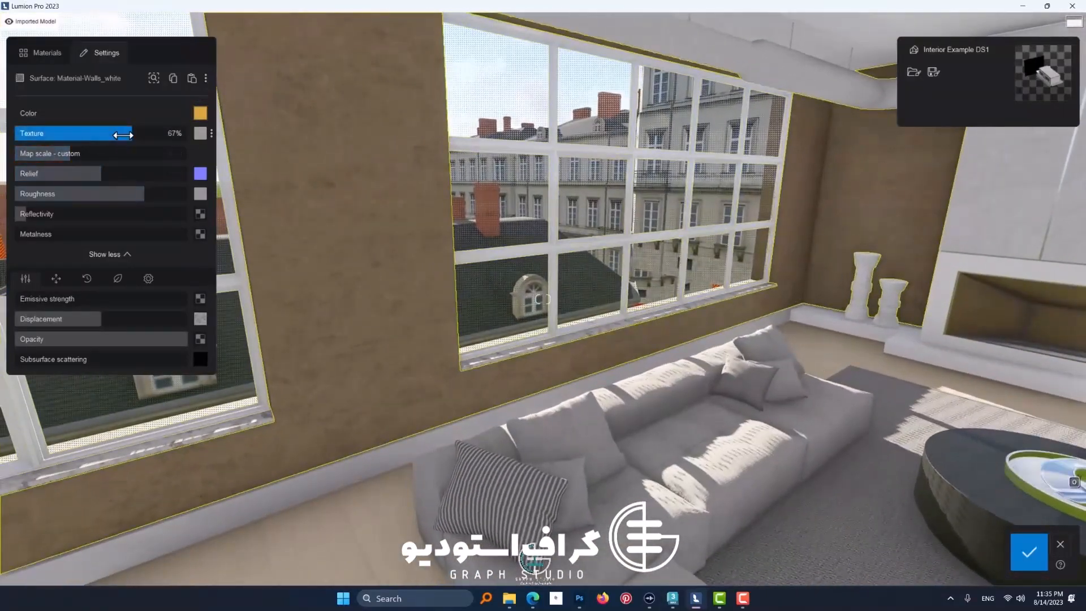
{"action": "mouse_move", "coordinate": [209, 144]}
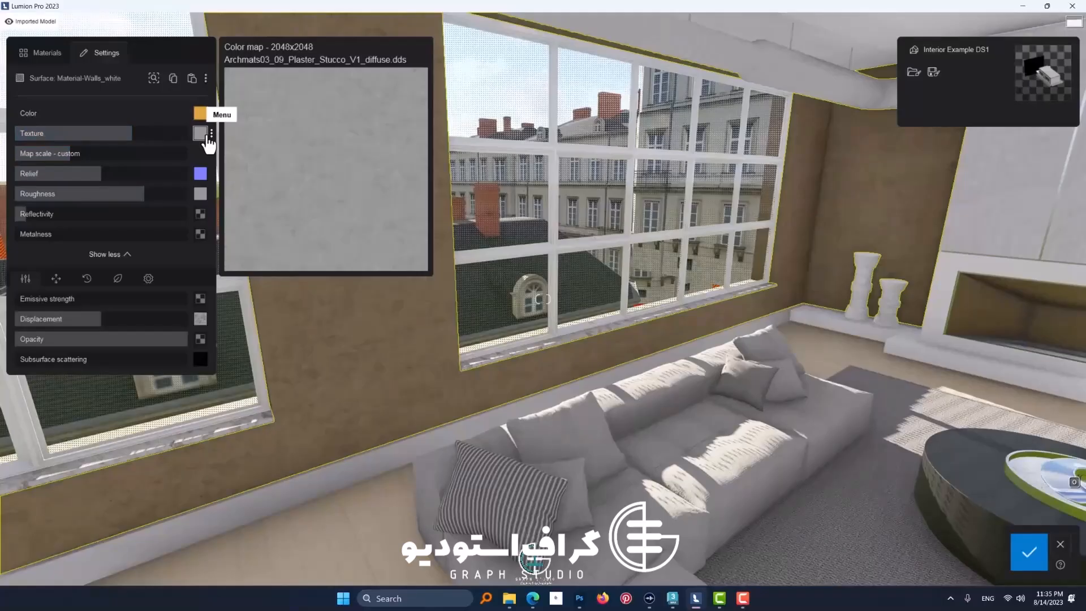
{"action": "mouse_move", "coordinate": [141, 134]}
{"action": "left_mouse_down"}
{"action": "mouse_move", "coordinate": [4, 140]}
{"action": "mouse_move", "coordinate": [213, 150]}
{"action": "mouse_move", "coordinate": [123, 141]}
{"action": "left_mouse_up"}
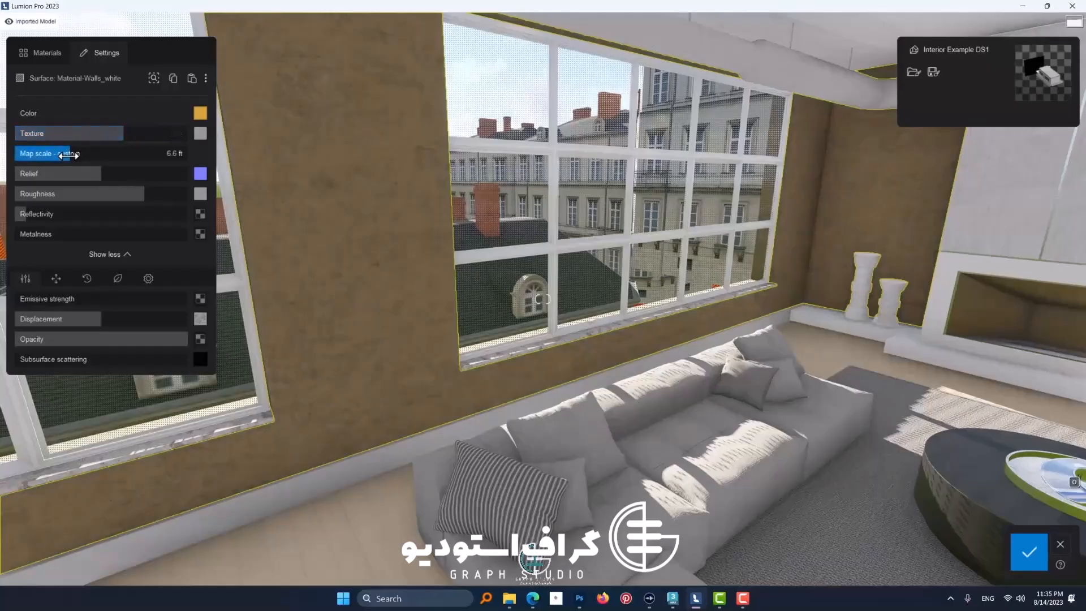
Step: Slightly reduce the map scale of the plaster texture on the wall between the windows
{"action": "scroll", "coordinate": [479, 277], "scroll_direction": "up", "scroll_amount": 2}
{"action": "right_click_drag", "start_coordinate": [478, 276], "coordinate": [263, 140]}
{"action": "mouse_move", "coordinate": [201, 140]}
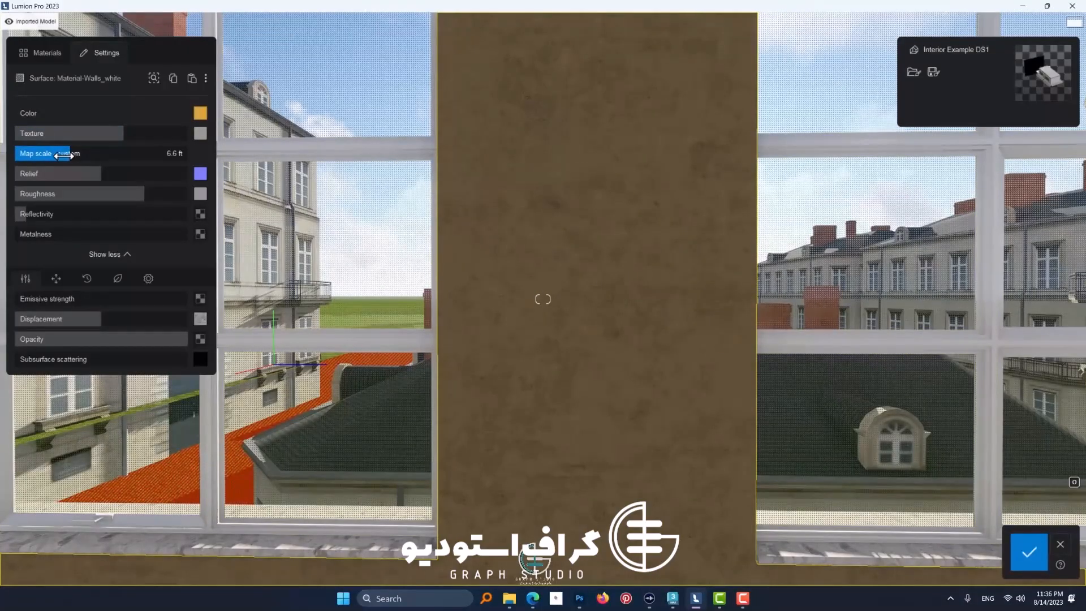
{"action": "mouse_move", "coordinate": [64, 155]}
{"action": "left_mouse_down"}
{"action": "mouse_move", "coordinate": [75, 153]}
{"action": "mouse_move", "coordinate": [64, 155]}
{"action": "left_mouse_up"}
{"action": "mouse_move", "coordinate": [396, 242]}
{"action": "right_mouse_down"}
{"action": "mouse_move", "coordinate": [442, 242]}
{"action": "mouse_move", "coordinate": [384, 242]}
{"action": "right_mouse_up"}
{"action": "key", "text": "w"}
{"action": "key", "text": "s"}
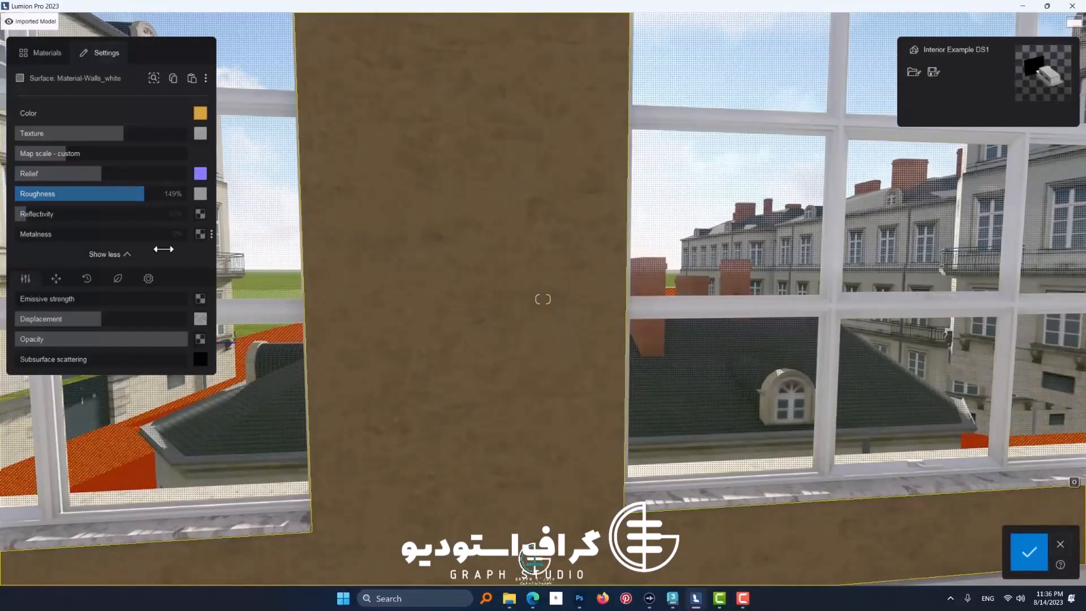
Step: Try shifting the plaster texture with the UV coordinates' X and Y offsets, returning both to zero
{"action": "left_click", "coordinate": [56, 279]}
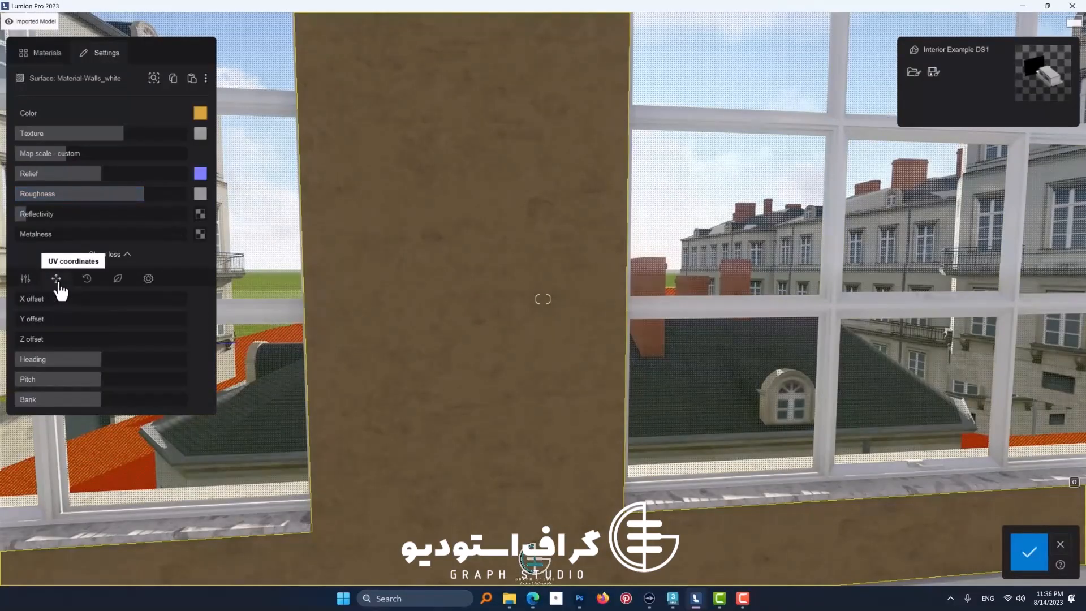
{"action": "left_click_drag", "start_coordinate": [23, 301], "coordinate": [85, 303]}
{"action": "left_click_drag", "start_coordinate": [20, 319], "coordinate": [10, 342]}
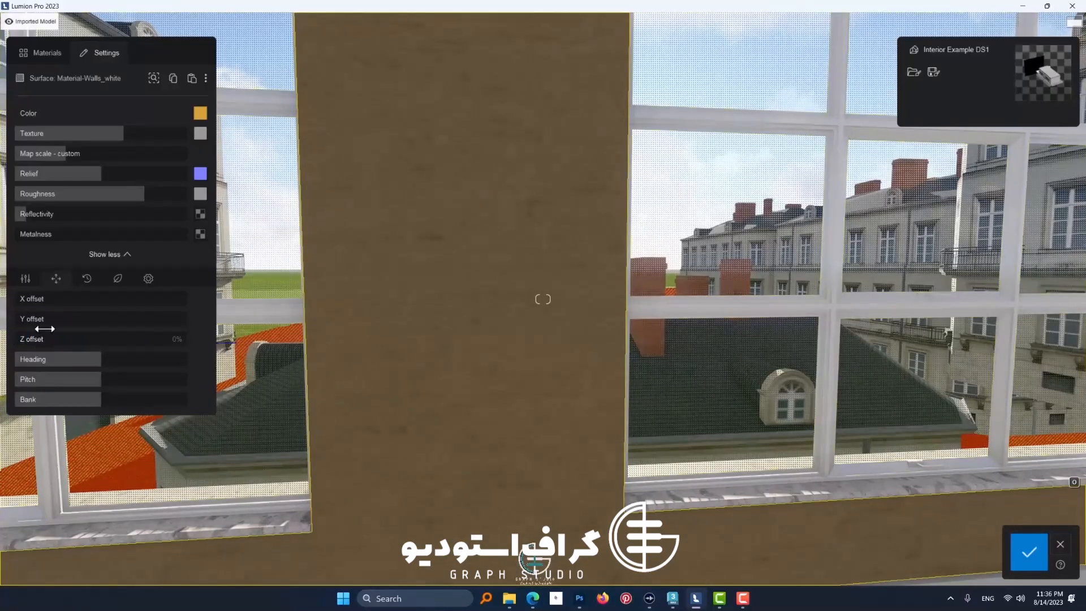
Step: Rotate the wall texture by lowering the UV coordinates' Heading, Pitch and Bank to their minimum
{"action": "left_click_drag", "start_coordinate": [101, 360], "coordinate": [2, 368]}
{"action": "left_click_drag", "start_coordinate": [101, 379], "coordinate": [137, 381]}
{"action": "left_click_drag", "start_coordinate": [52, 363], "coordinate": [12, 365]}
{"action": "left_click_drag", "start_coordinate": [131, 381], "coordinate": [3, 400]}
{"action": "left_click_drag", "start_coordinate": [92, 380], "coordinate": [2, 387]}
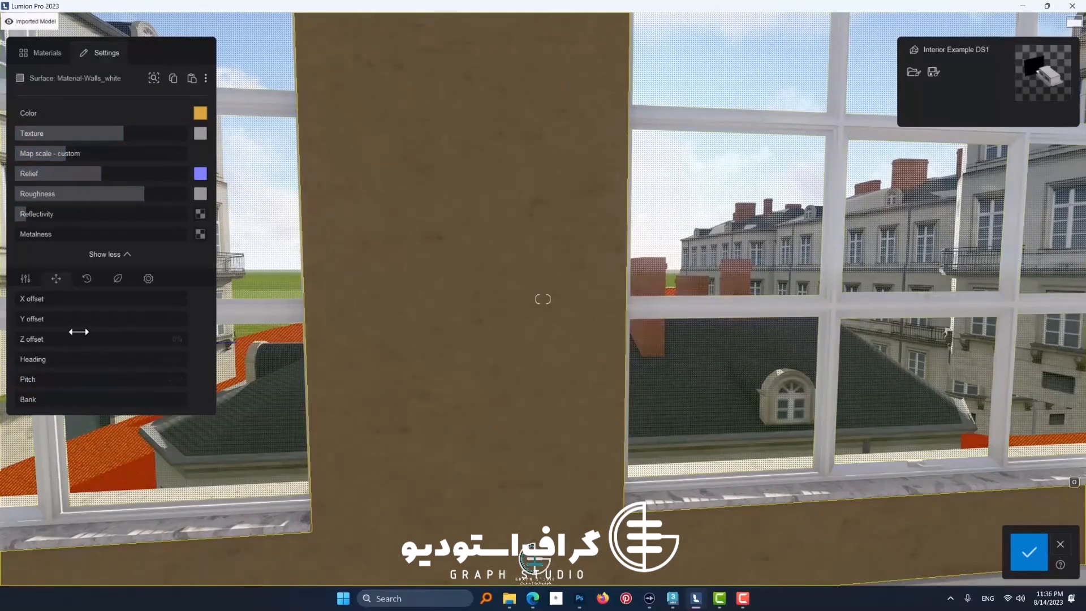
Step: Examine the plaster wall's relief and surface detail from close up and from farther back
{"action": "left_click", "coordinate": [25, 278]}
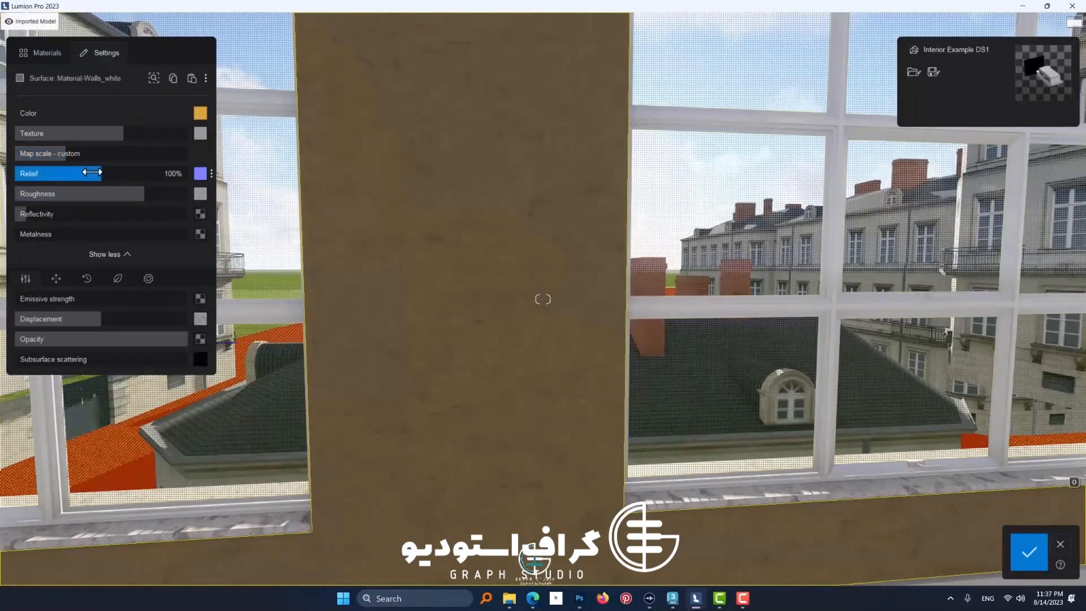
{"action": "key", "text": "w"}
{"action": "right_click_drag", "start_coordinate": [408, 253], "coordinate": [453, 272]}
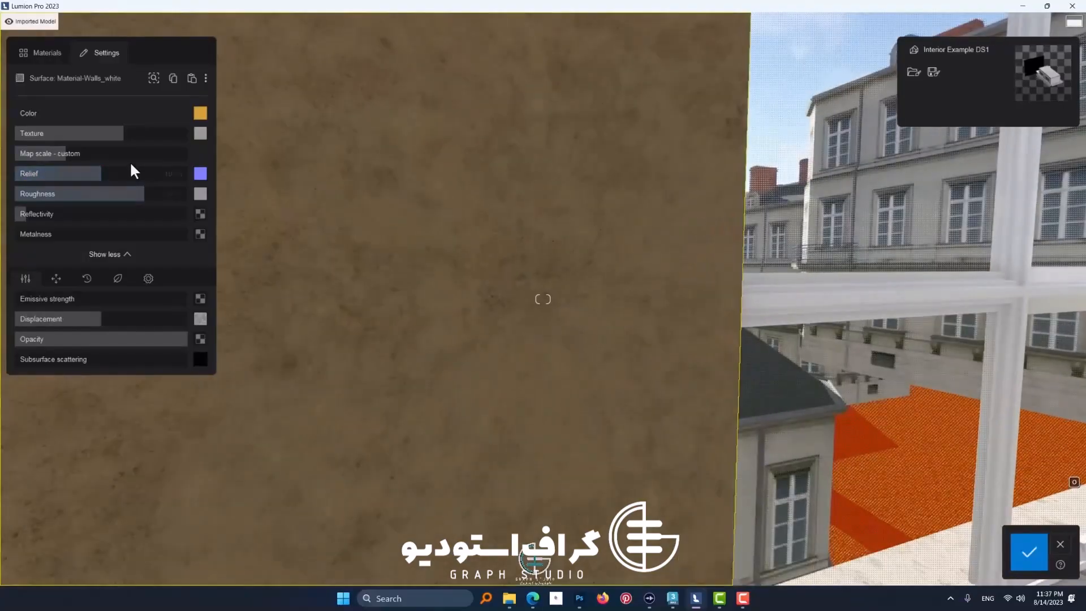
{"action": "key", "text": "a"}
{"action": "key", "text": "s"}
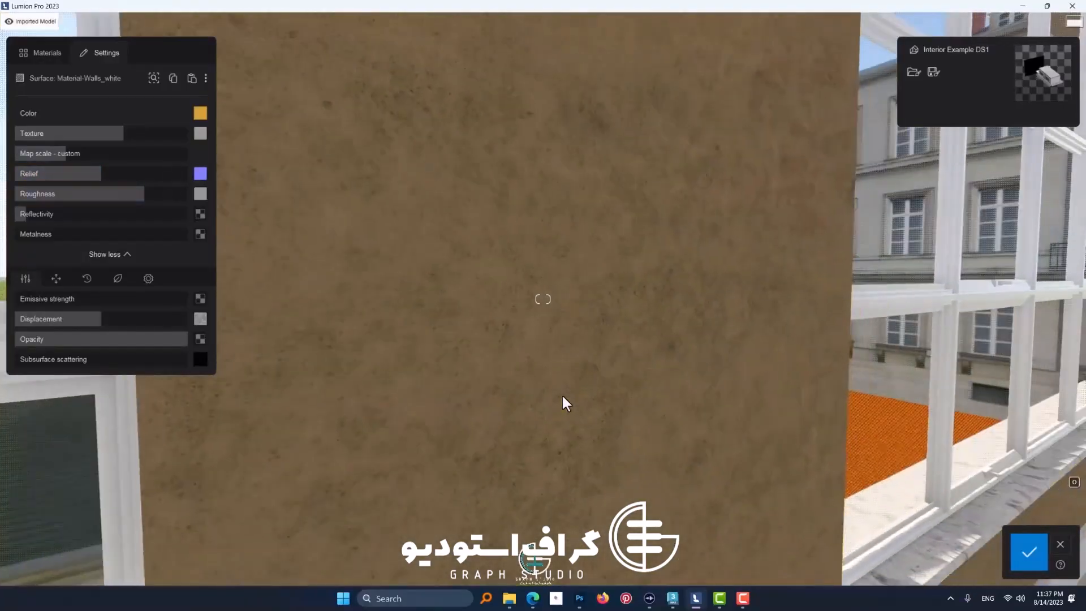
{"action": "right_click_drag", "start_coordinate": [562, 394], "coordinate": [812, 405]}
{"action": "key", "text": "w"}
{"action": "key", "text": "s"}
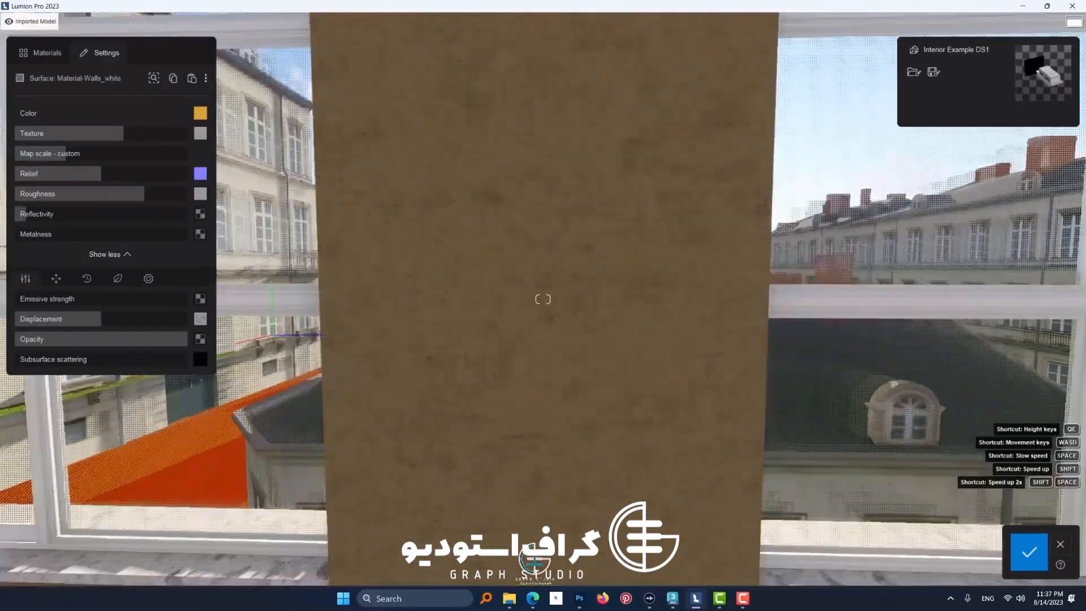
{"action": "right_click_drag", "start_coordinate": [533, 385], "coordinate": [553, 386]}
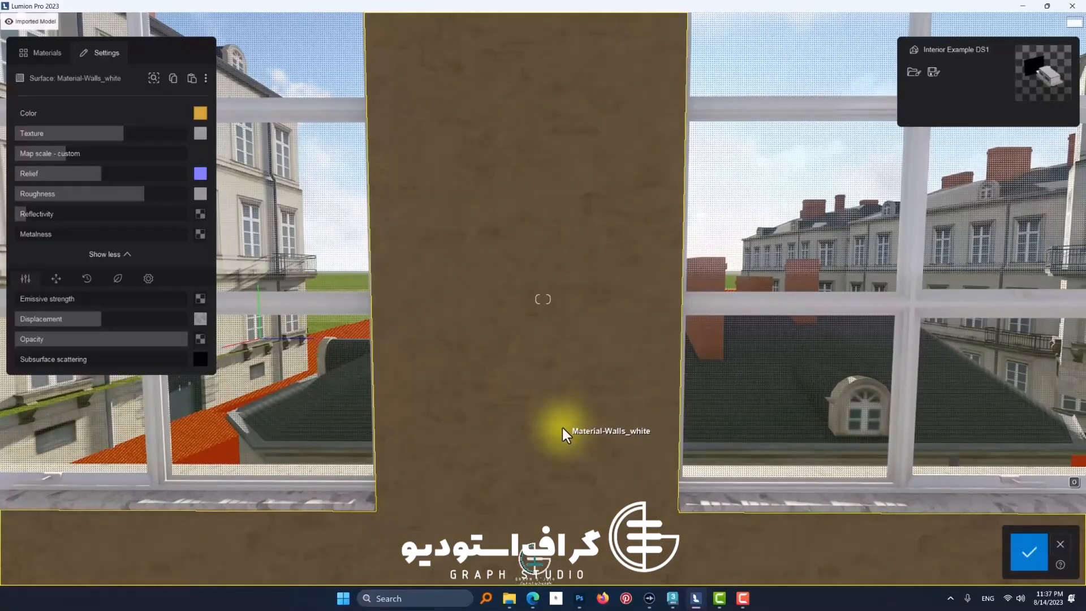
{"action": "key", "text": "a"}
{"action": "key", "text": "d"}
{"action": "right_click_drag", "start_coordinate": [562, 429], "coordinate": [559, 426]}
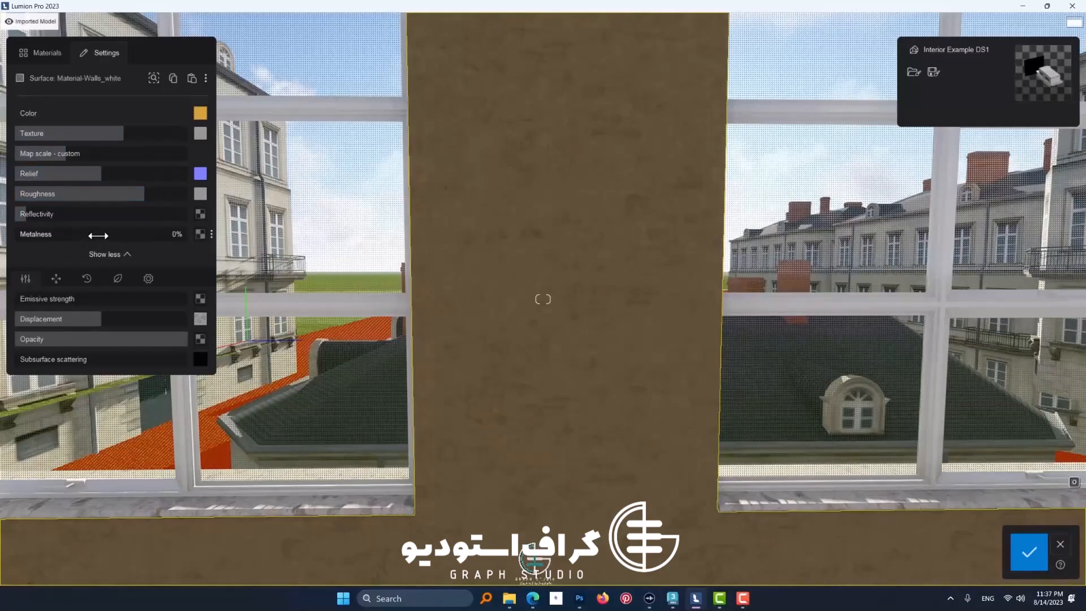
{"action": "right_click_drag", "start_coordinate": [476, 351], "coordinate": [478, 340]}
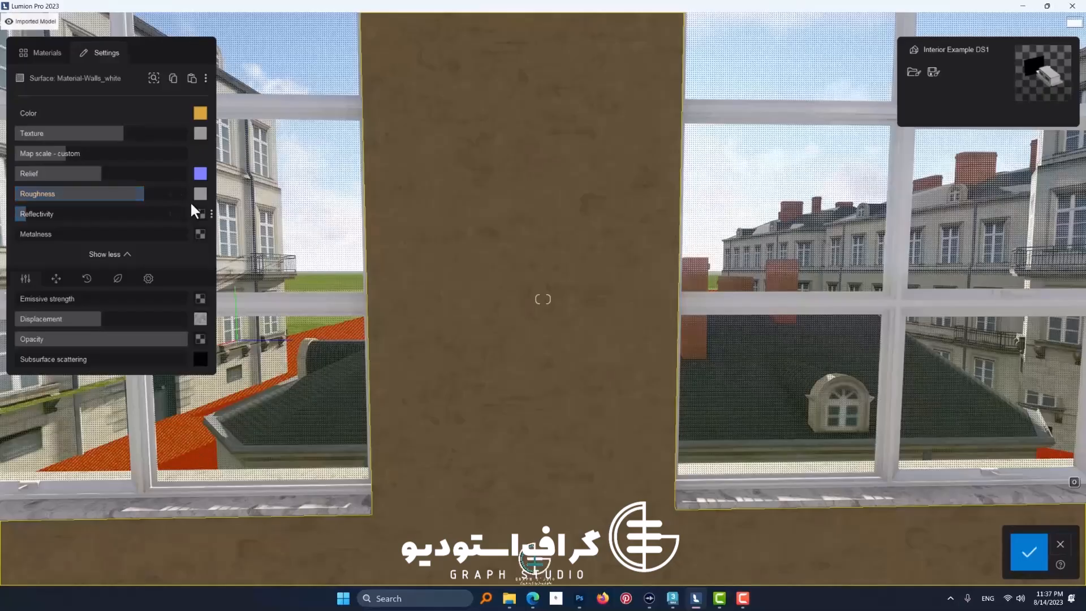
{"action": "mouse_move", "coordinate": [200, 198]}
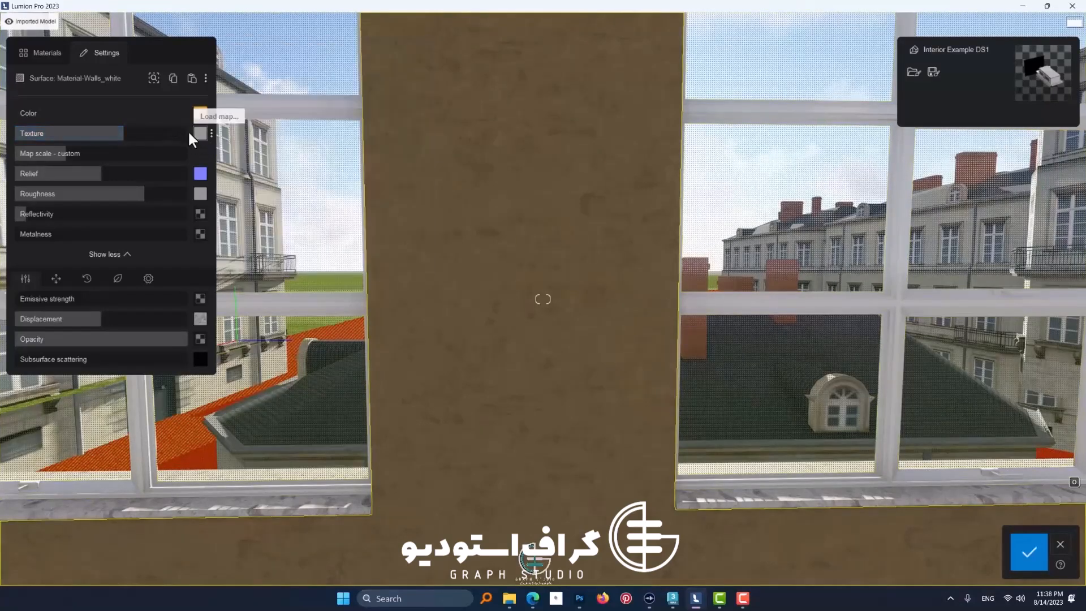
{"action": "left_click", "coordinate": [444, 178]}
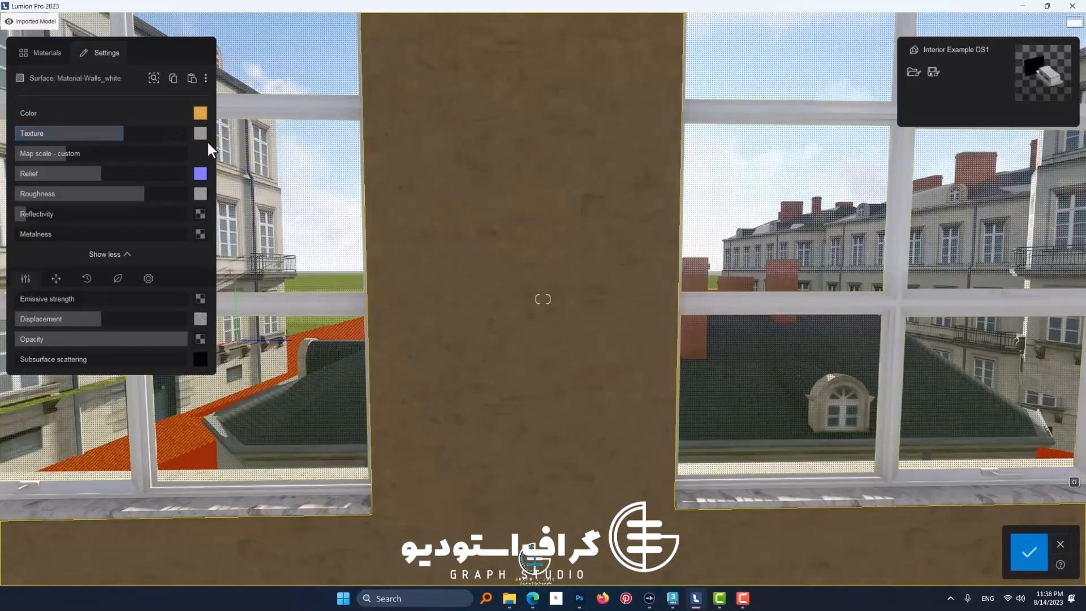
Step: Apply the Wood Siding 001 2048 material from the wood category to the walls
{"action": "left_click", "coordinate": [45, 53]}
{"action": "left_click", "coordinate": [111, 212]}
{"action": "left_click", "coordinate": [72, 260]}
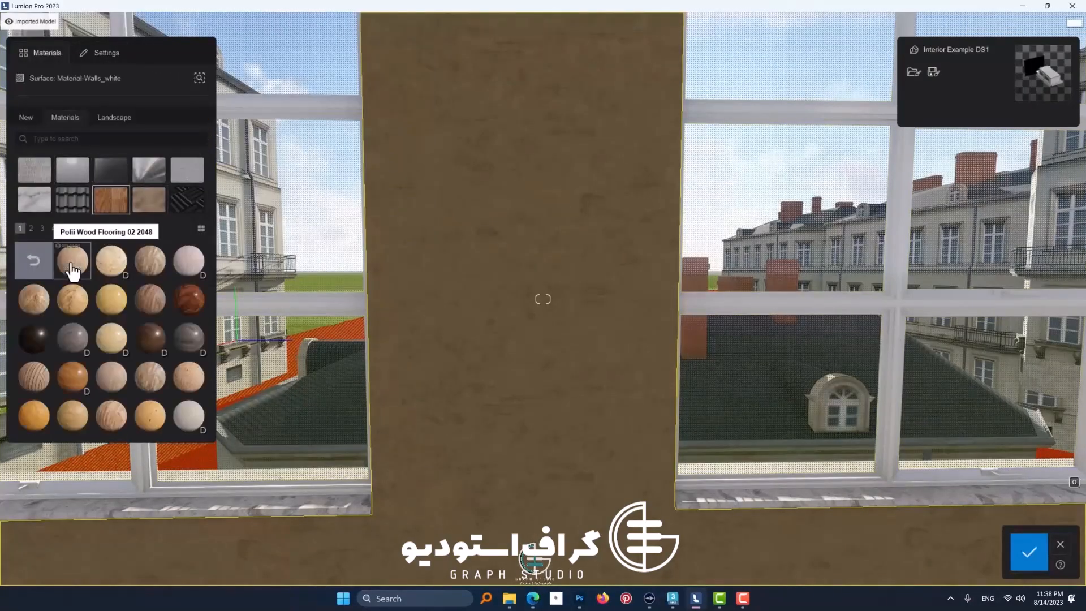
{"action": "left_click", "coordinate": [34, 260]}
{"action": "left_click", "coordinate": [150, 263]}
{"action": "left_click", "coordinate": [153, 272]}
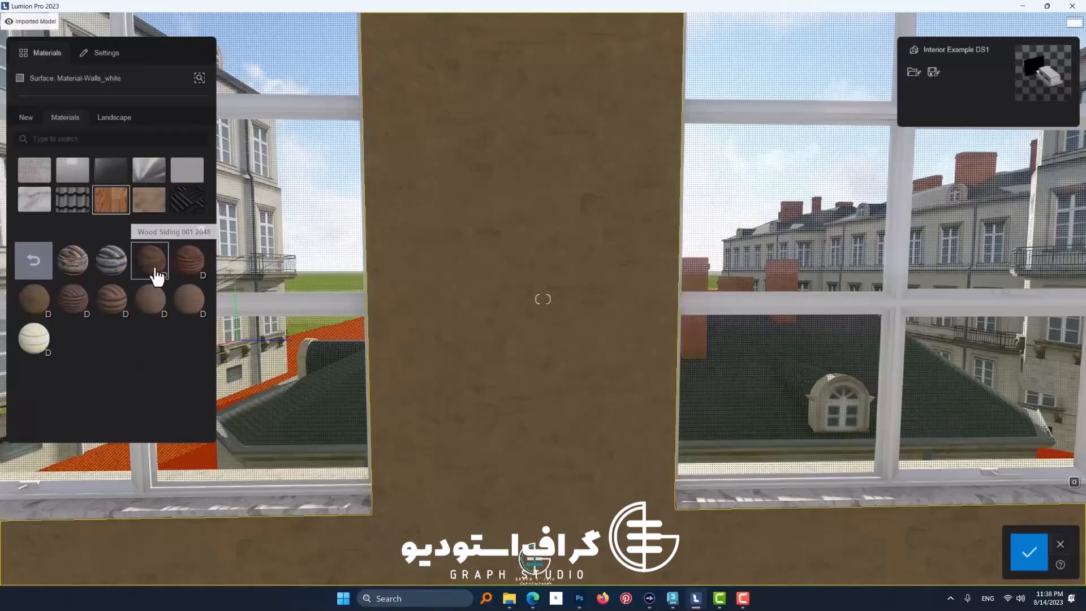
Step: Strengthen the wood siding's relief strongly, checking the planks close up, and reduce it to a moderately raised level
{"action": "mouse_move", "coordinate": [202, 146]}
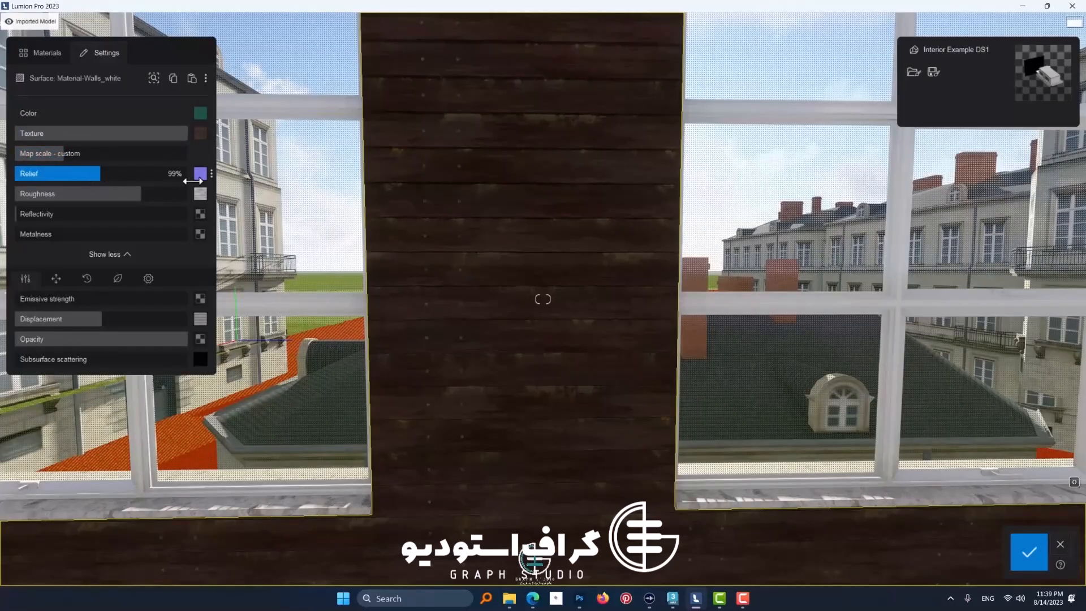
{"action": "mouse_move", "coordinate": [202, 177]}
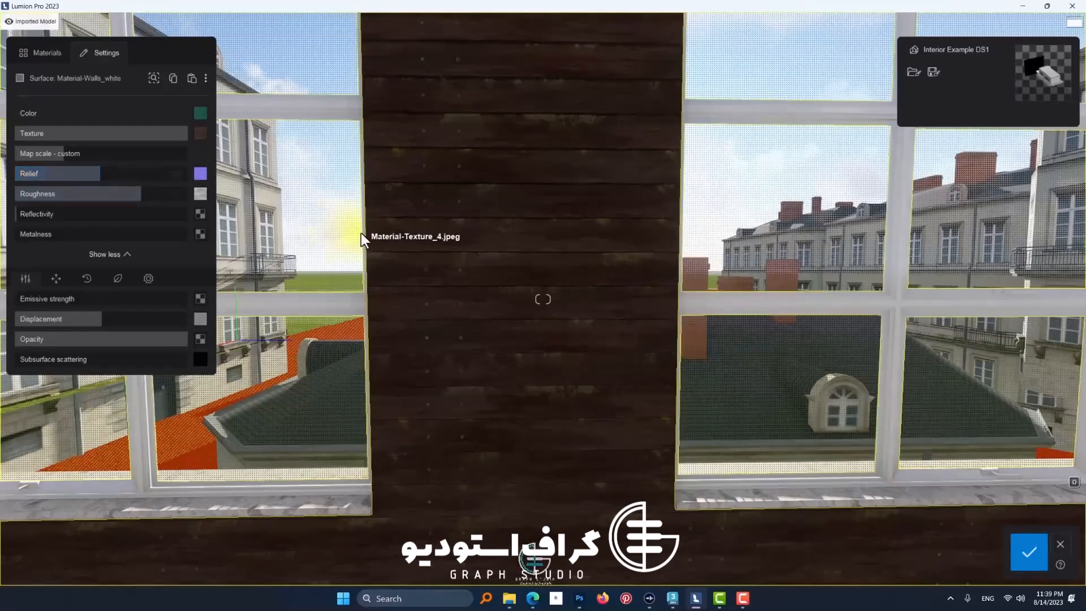
{"action": "key", "text": "w"}
{"action": "right_click_drag", "start_coordinate": [358, 240], "coordinate": [266, 256]}
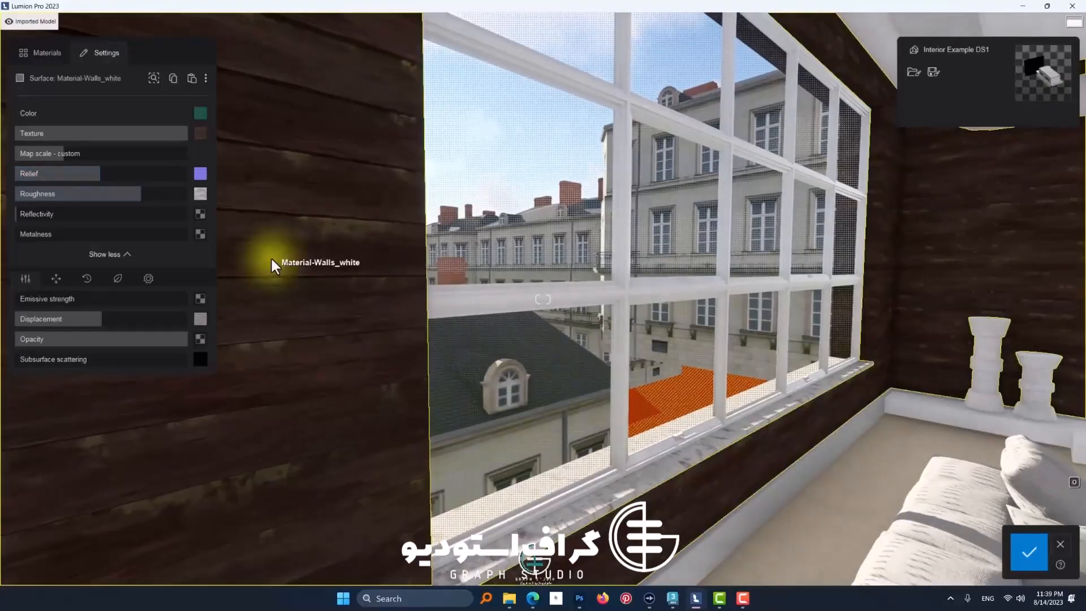
{"action": "scroll", "coordinate": [271, 256], "scroll_direction": "up", "scroll_amount": 3}
{"action": "mouse_move", "coordinate": [102, 173]}
{"action": "left_mouse_down"}
{"action": "mouse_move", "coordinate": [145, 173]}
{"action": "mouse_move", "coordinate": [34, 196]}
{"action": "mouse_move", "coordinate": [126, 203]}
{"action": "mouse_move", "coordinate": [27, 202]}
{"action": "mouse_move", "coordinate": [143, 207]}
{"action": "left_mouse_up"}
{"action": "mouse_move", "coordinate": [201, 194]}
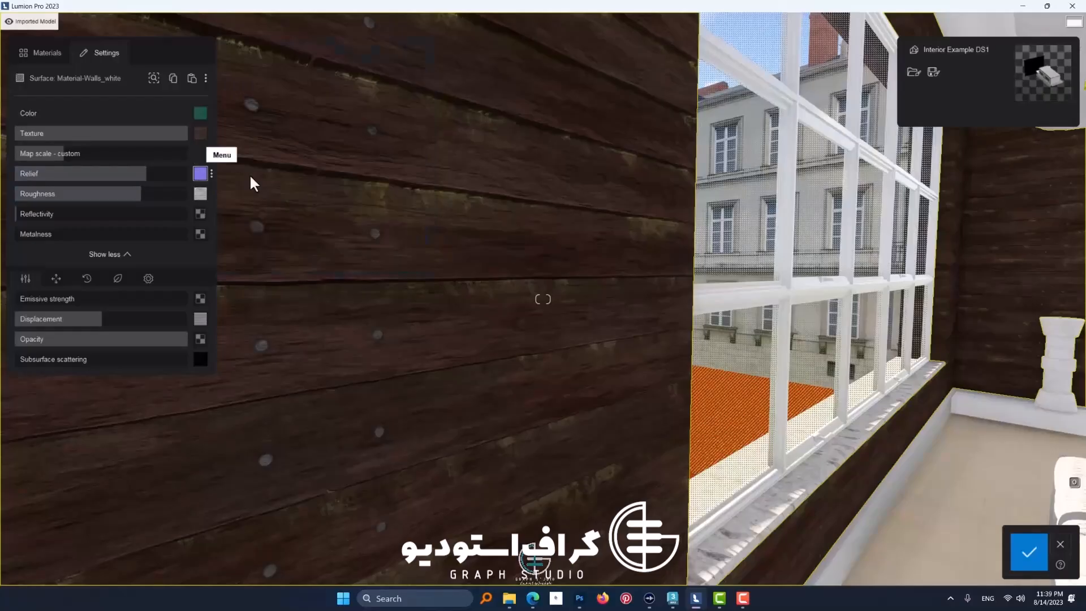
{"action": "left_click_drag", "start_coordinate": [146, 174], "coordinate": [120, 175]}
{"action": "scroll", "coordinate": [302, 221], "scroll_direction": "up", "scroll_amount": 3}
{"action": "left_click", "coordinate": [32, 174]}
Step: Set the wood siding's reflectivity to 150%
{"action": "right_click_drag", "start_coordinate": [477, 236], "coordinate": [494, 236]}
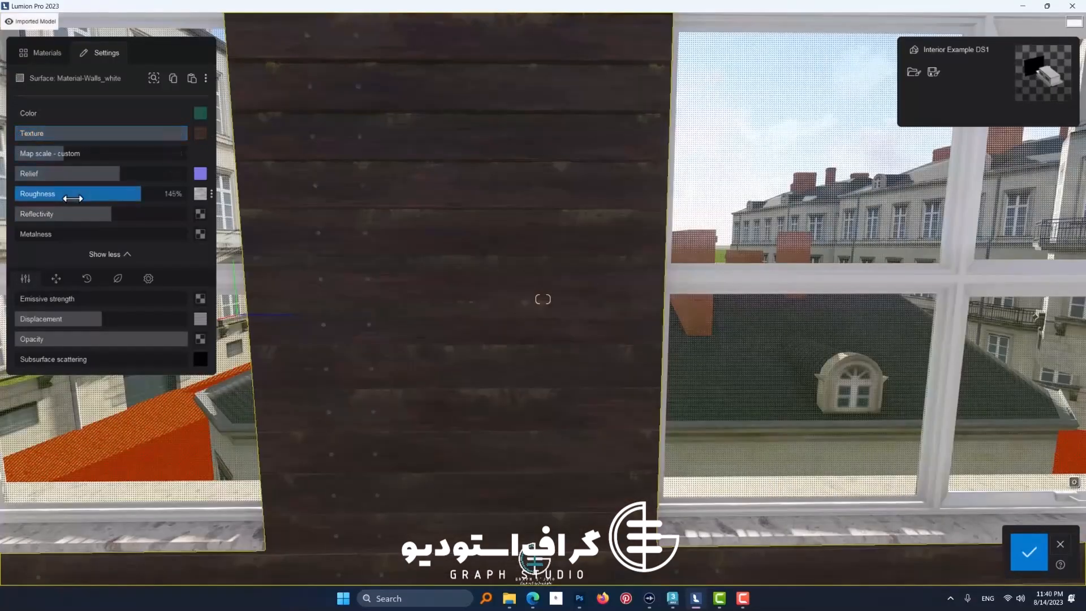
{"action": "left_click_drag", "start_coordinate": [35, 214], "coordinate": [46, 216]}
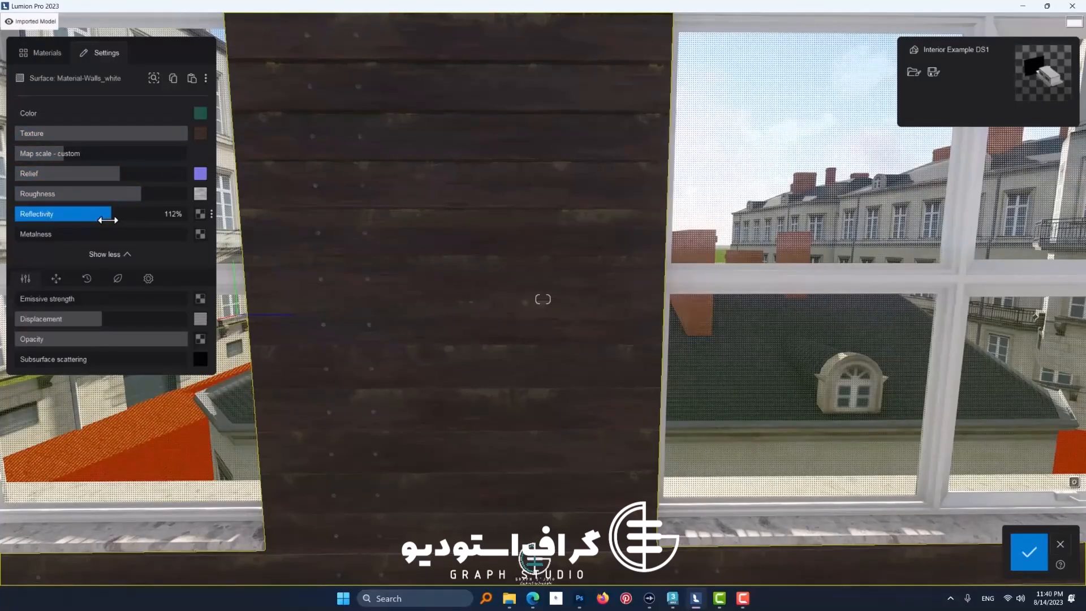
{"action": "left_click_drag", "start_coordinate": [106, 215], "coordinate": [145, 234]}
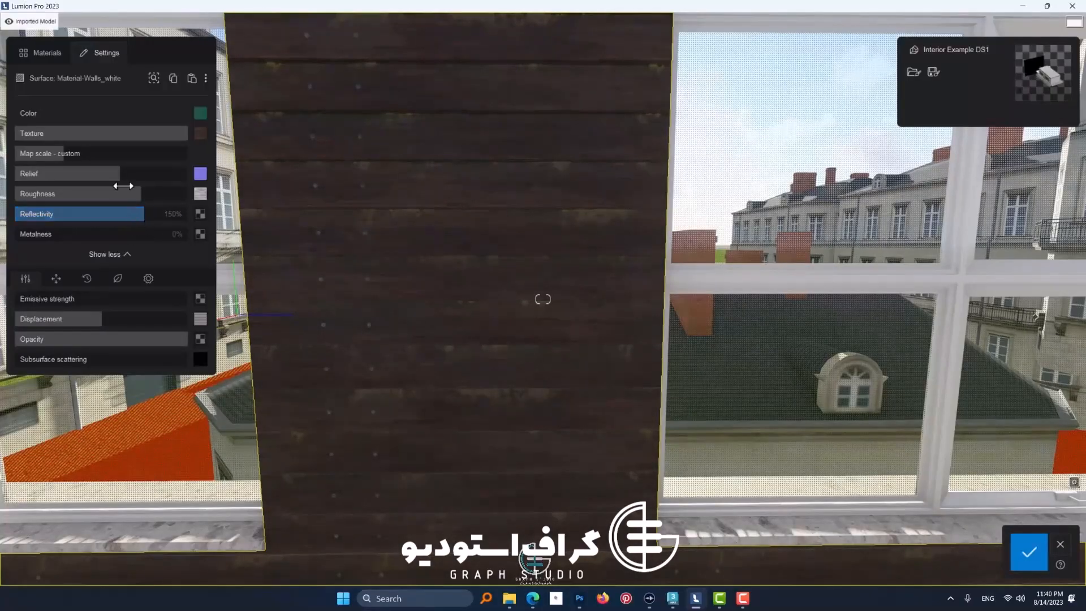
Step: Reduce the wood siding's relief, roughness and reflectivity, trying 5% roughness with 141% reflectivity on the wall seen at an angle
{"action": "left_click_drag", "start_coordinate": [123, 186], "coordinate": [55, 183]}
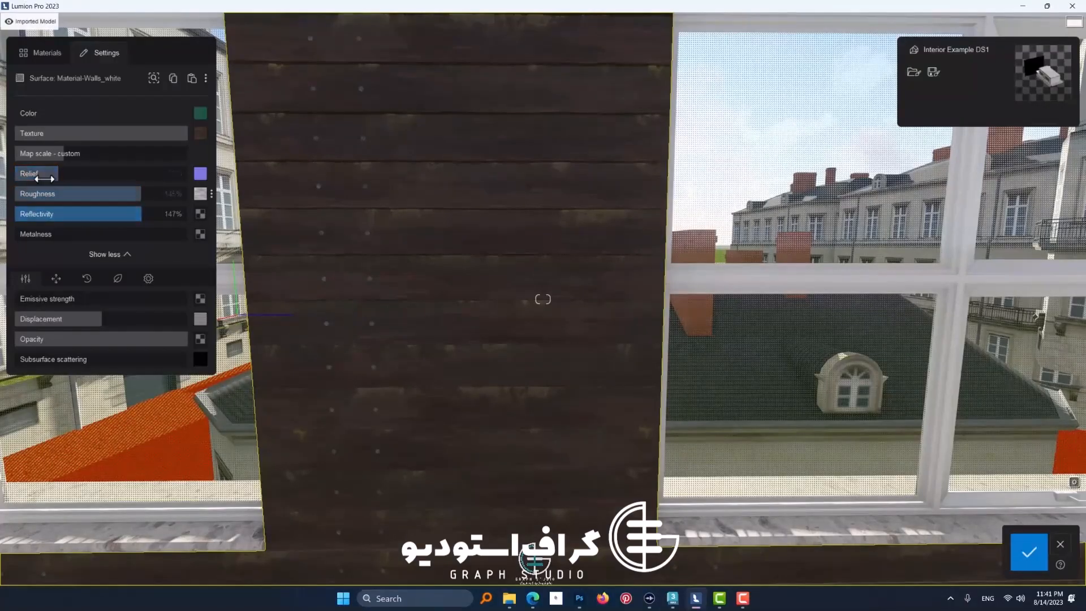
{"action": "mouse_move", "coordinate": [139, 219]}
{"action": "left_mouse_down"}
{"action": "mouse_move", "coordinate": [158, 219]}
{"action": "mouse_move", "coordinate": [94, 223]}
{"action": "mouse_move", "coordinate": [137, 225]}
{"action": "left_mouse_up"}
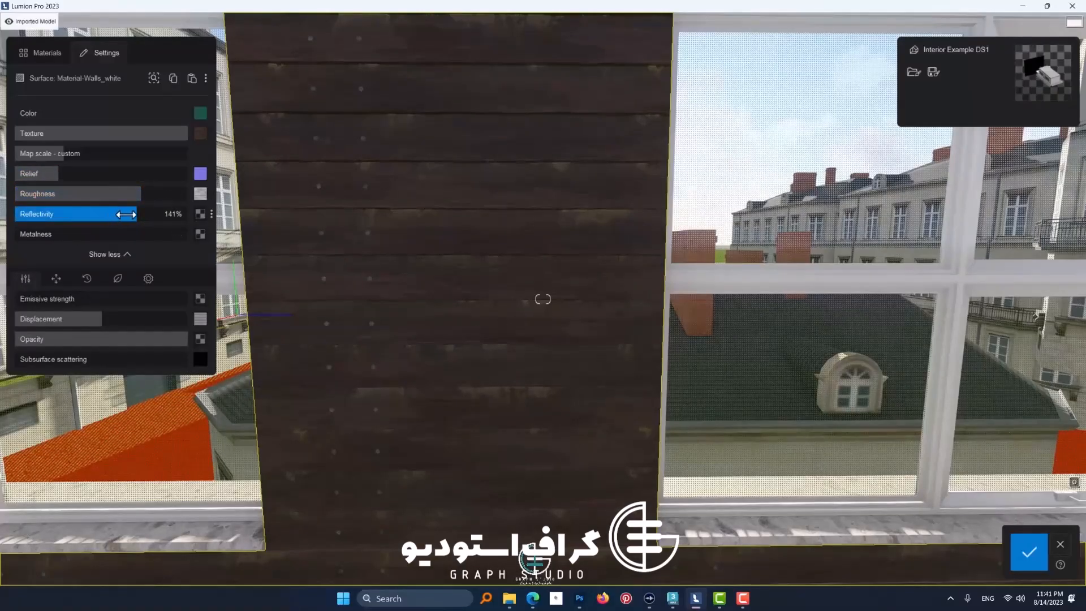
{"action": "left_click_drag", "start_coordinate": [128, 192], "coordinate": [18, 202]}
{"action": "key", "text": "a"}
{"action": "right_click_drag", "start_coordinate": [308, 244], "coordinate": [313, 242]}
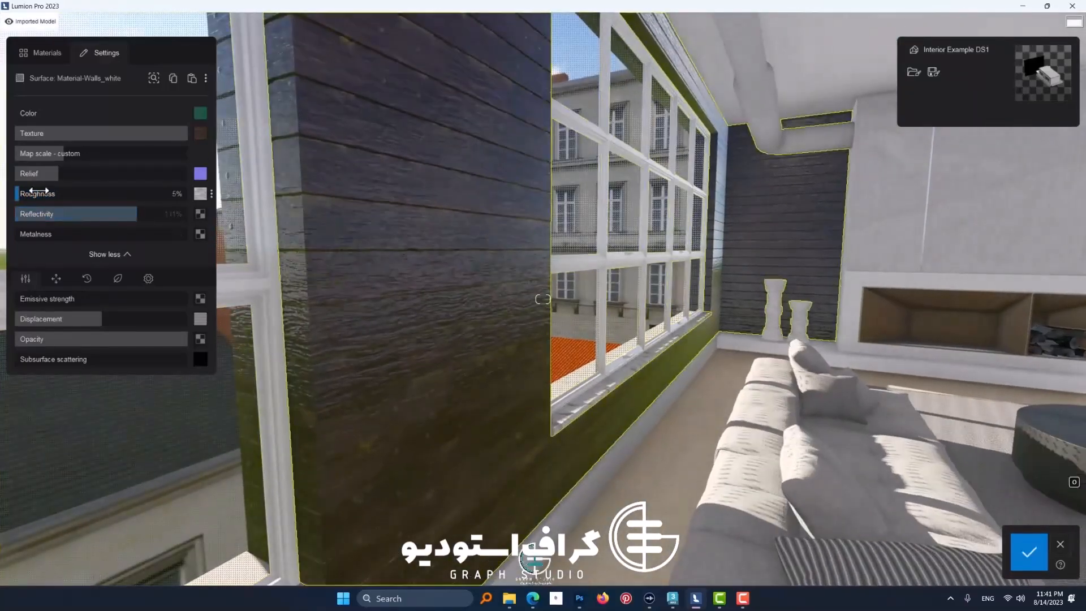
{"action": "left_click_drag", "start_coordinate": [124, 218], "coordinate": [65, 206]}
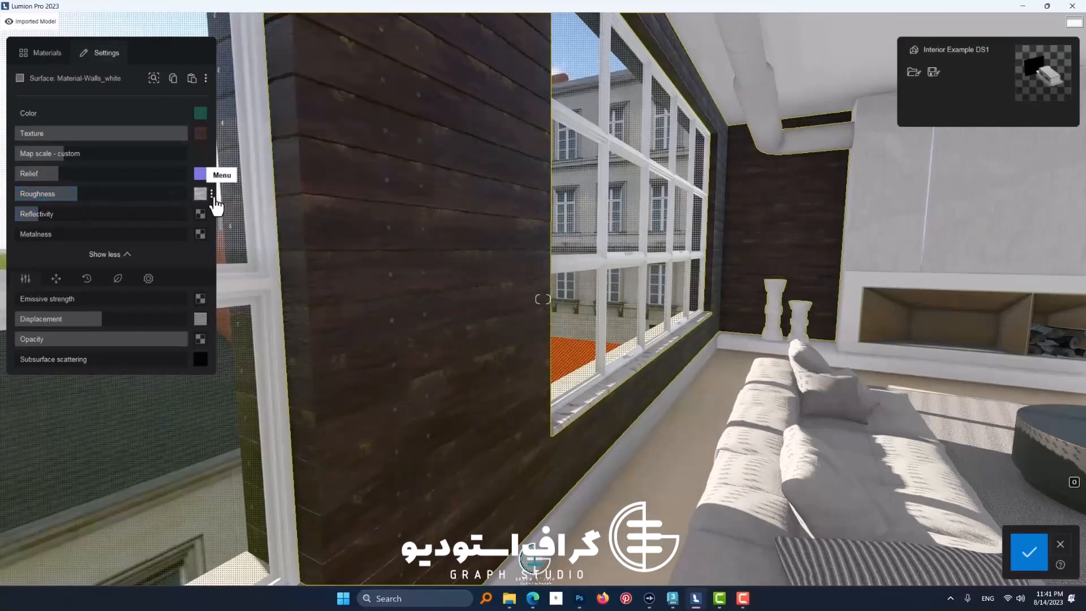
{"action": "mouse_move", "coordinate": [207, 205]}
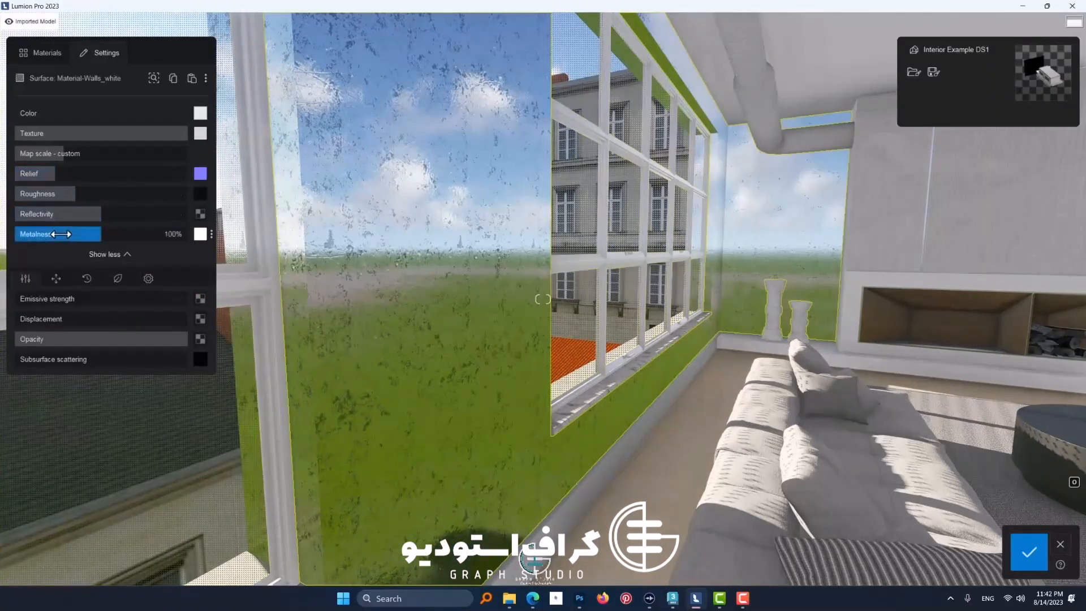
Step: Set the metal wall material's metalness to 0%, and replace the material with the Standard one from the new materials
{"action": "left_click_drag", "start_coordinate": [91, 234], "coordinate": [8, 246]}
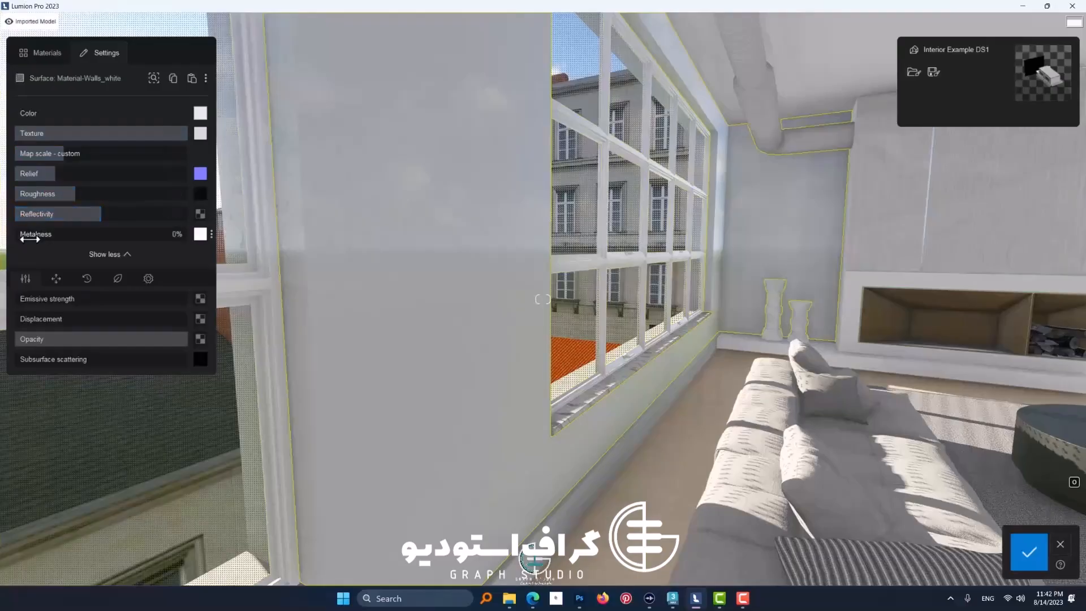
{"action": "mouse_move", "coordinate": [24, 235]}
{"action": "left_mouse_down"}
{"action": "mouse_move", "coordinate": [116, 235]}
{"action": "mouse_move", "coordinate": [12, 237]}
{"action": "left_mouse_up"}
{"action": "left_click", "coordinate": [41, 57]}
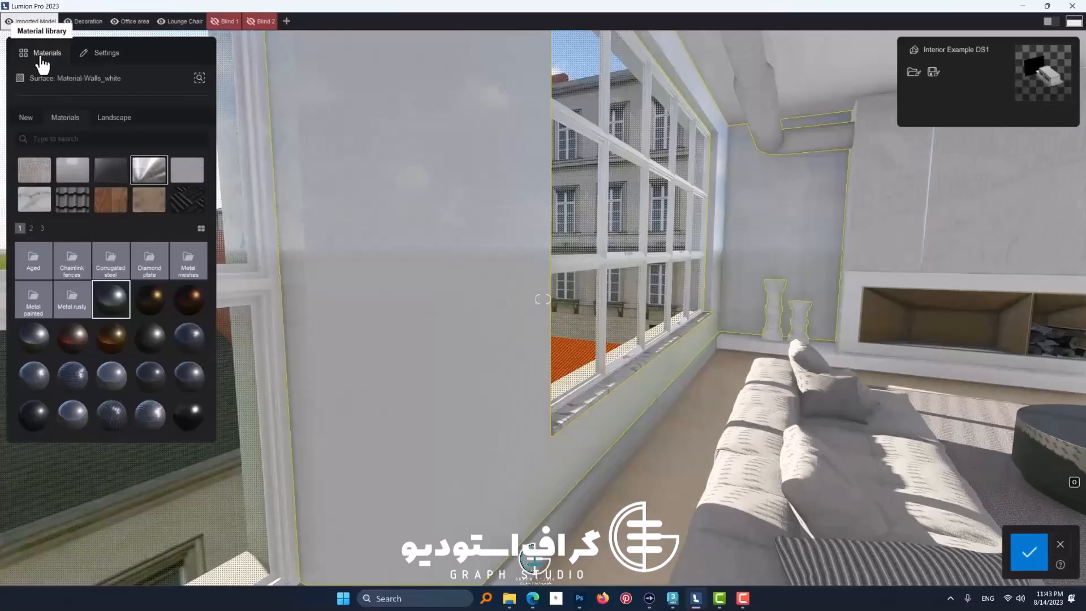
{"action": "left_click", "coordinate": [25, 120]}
{"action": "left_click", "coordinate": [70, 182]}
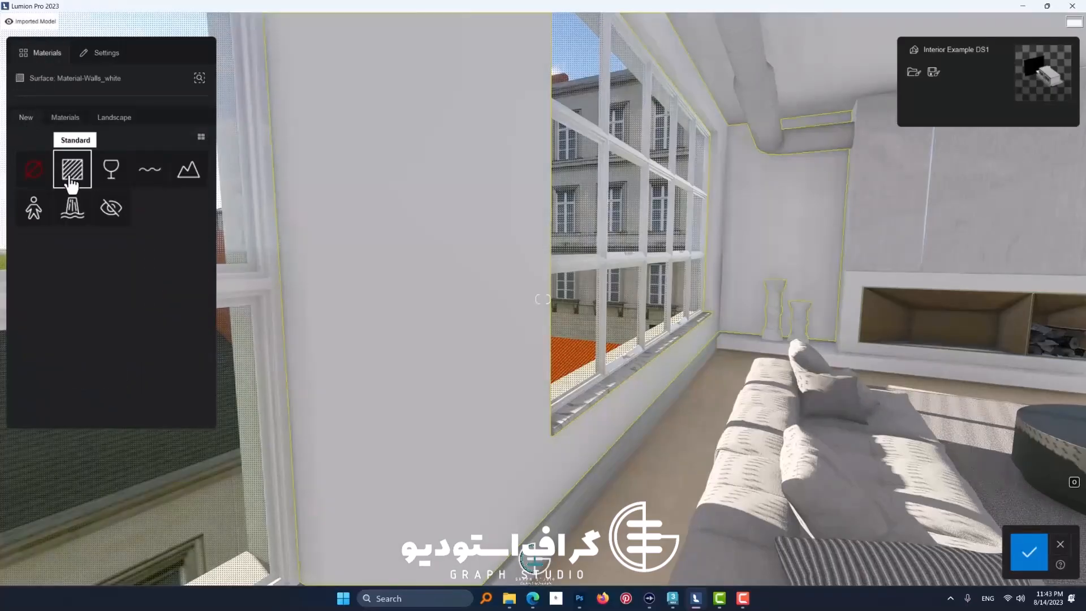
{"action": "left_click", "coordinate": [69, 178]}
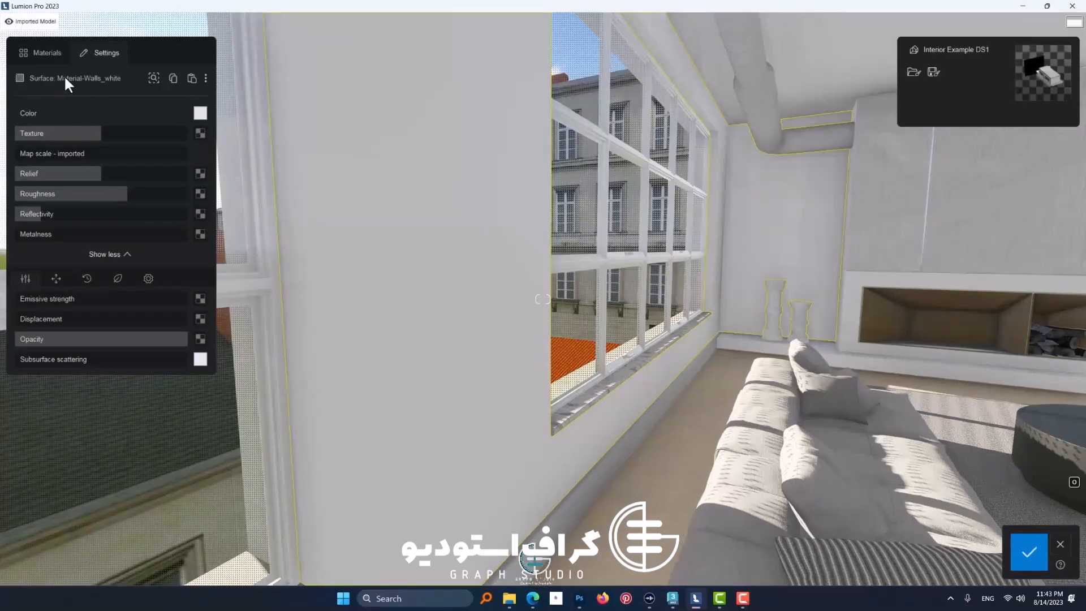
Step: Try a dark red color, 5C2727, on the Standard wall material
{"action": "left_click", "coordinate": [206, 79]}
{"action": "left_click", "coordinate": [116, 90]}
{"action": "left_click", "coordinate": [201, 114]}
{"action": "left_click", "coordinate": [277, 159]}
{"action": "left_click", "coordinate": [272, 204]}
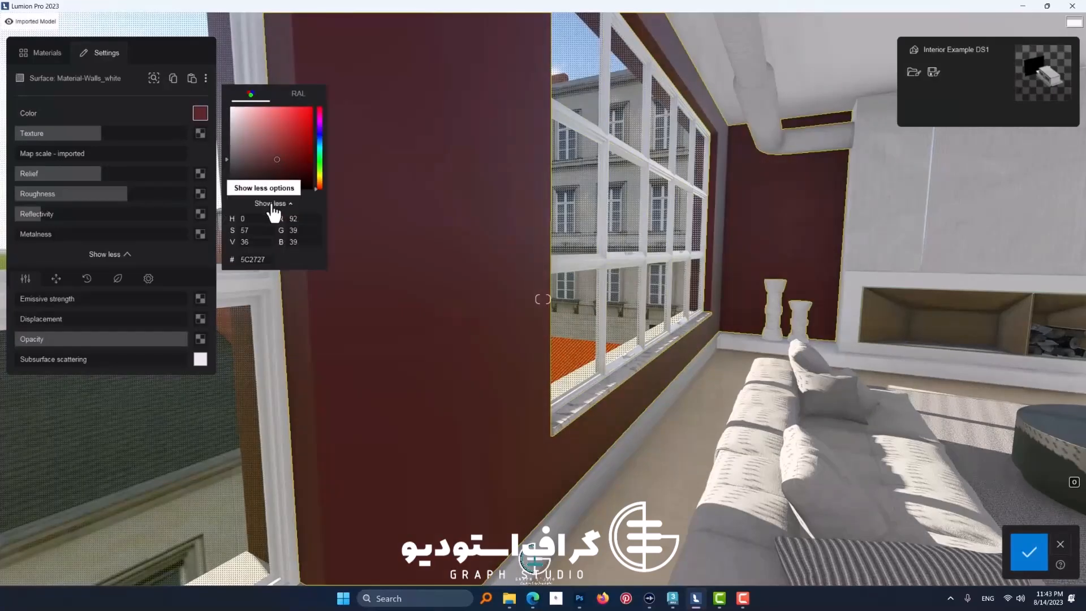
Step: Copy the hex code 93866b from the Pinterest palette page in Firefox and apply it as the wall color in Lumion
{"action": "left_click", "coordinate": [252, 260]}
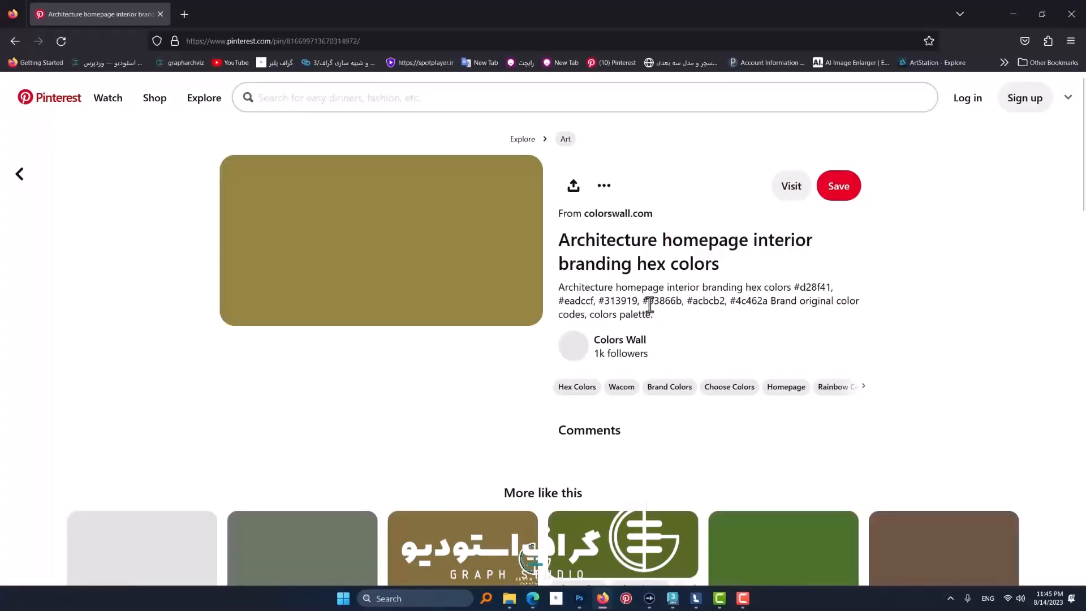
{"action": "left_click_drag", "start_coordinate": [649, 304], "coordinate": [678, 307]}
{"action": "right_click", "coordinate": [672, 306]}
{"action": "left_click", "coordinate": [694, 317]}
{"action": "left_click", "coordinate": [696, 598]}
{"action": "key", "text": "ctrl+v"}
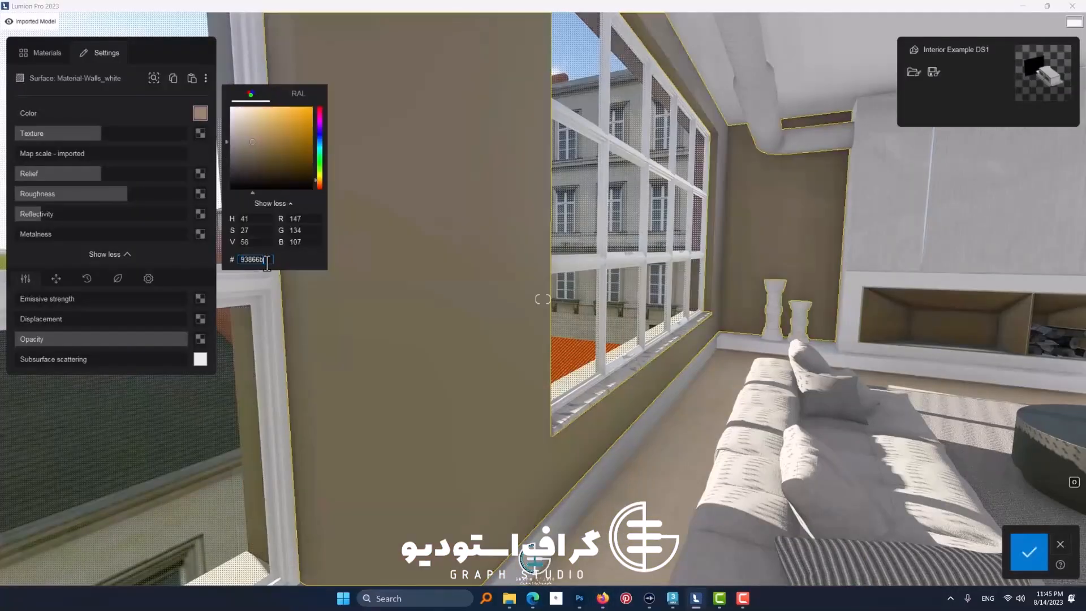
{"action": "left_click", "coordinate": [1020, 556]}
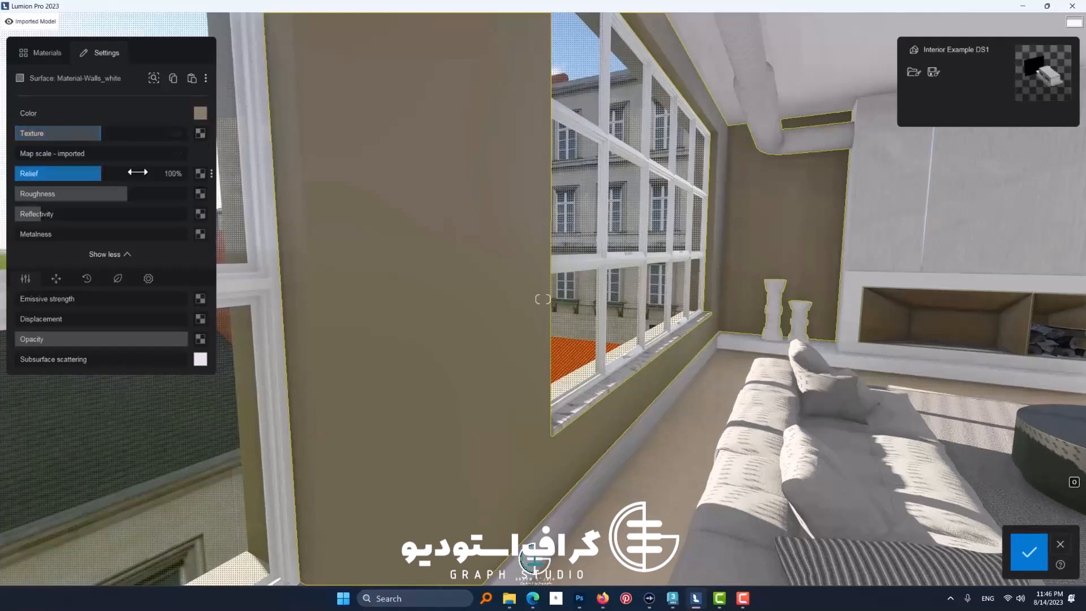
Step: Switch to File Explorer and preview the BRICKWALL-03_170x3cm image in the BRICK-WALL-03 texture folder
{"action": "left_click", "coordinate": [530, 468]}
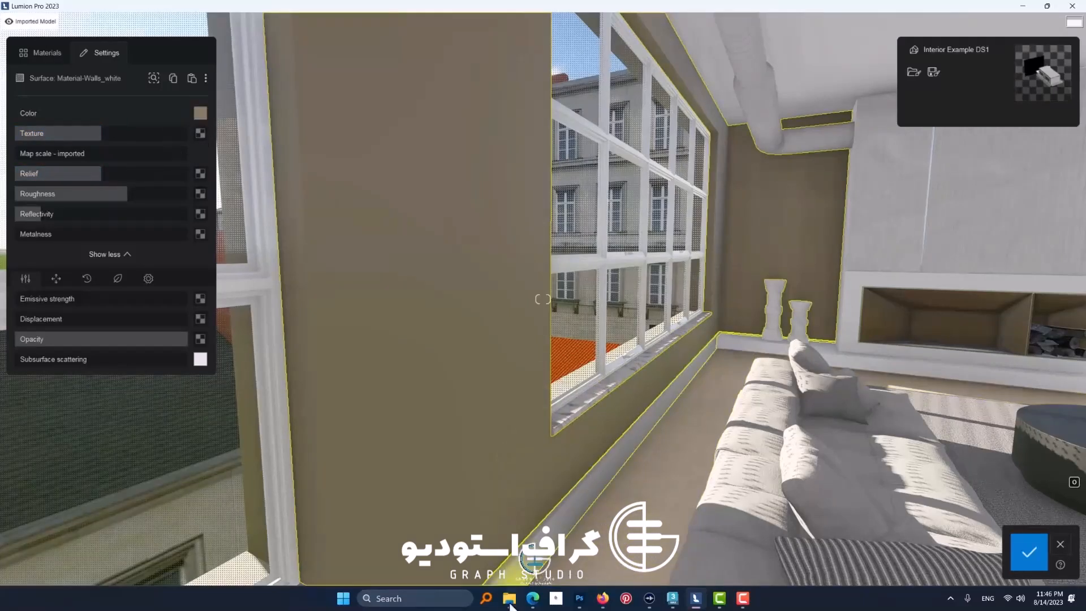
{"action": "left_click", "coordinate": [412, 355]}
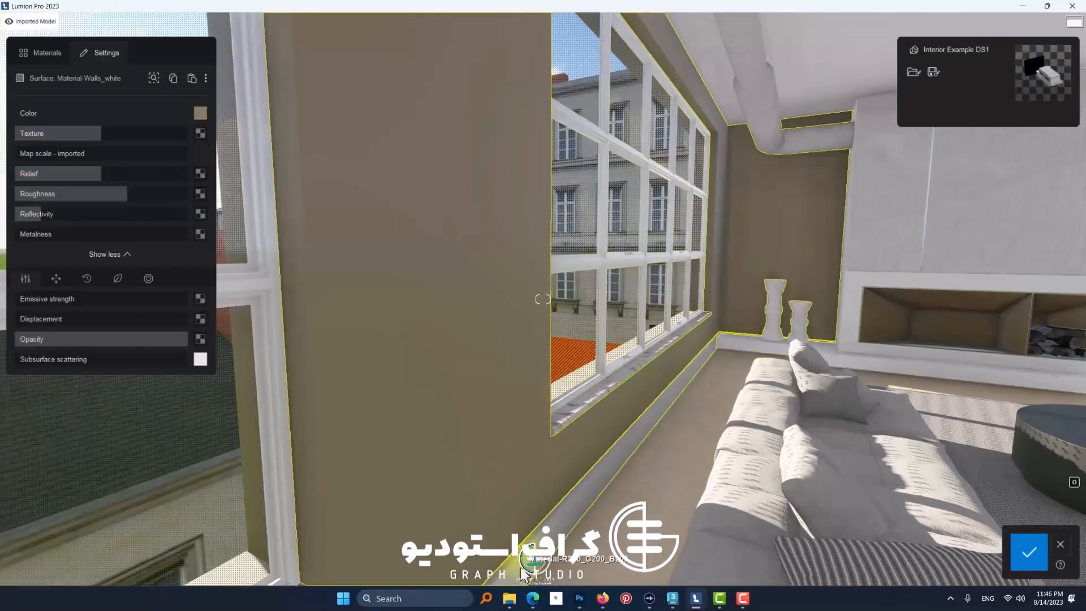
{"action": "left_click", "coordinate": [509, 599]}
{"action": "left_click_drag", "start_coordinate": [760, 157], "coordinate": [926, 145]}
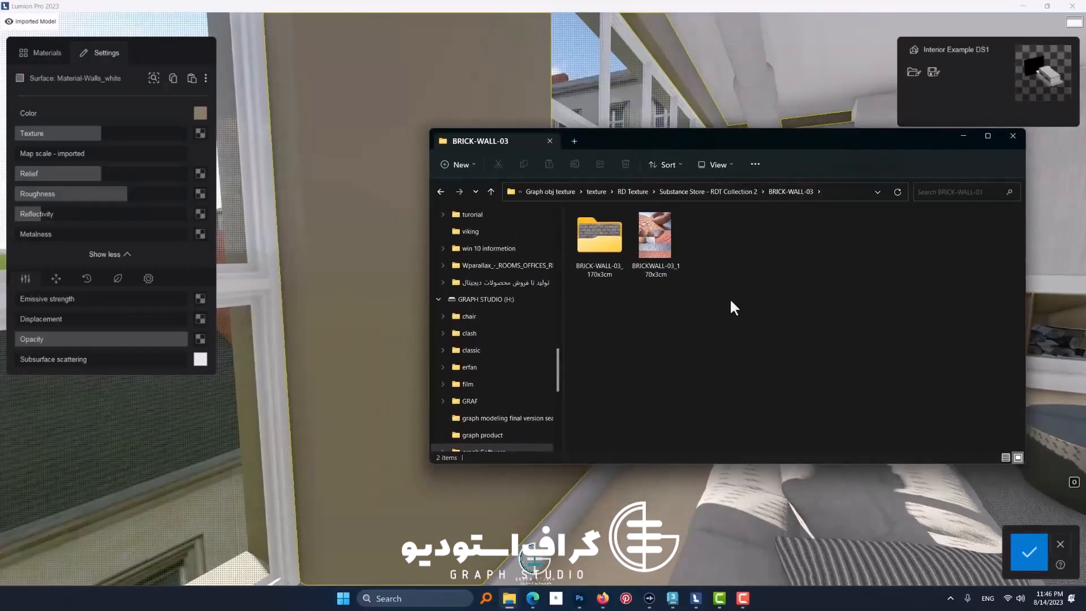
{"action": "double_click", "coordinate": [607, 239]}
{"action": "key", "text": "alt+Left"}
{"action": "left_click", "coordinate": [657, 253]}
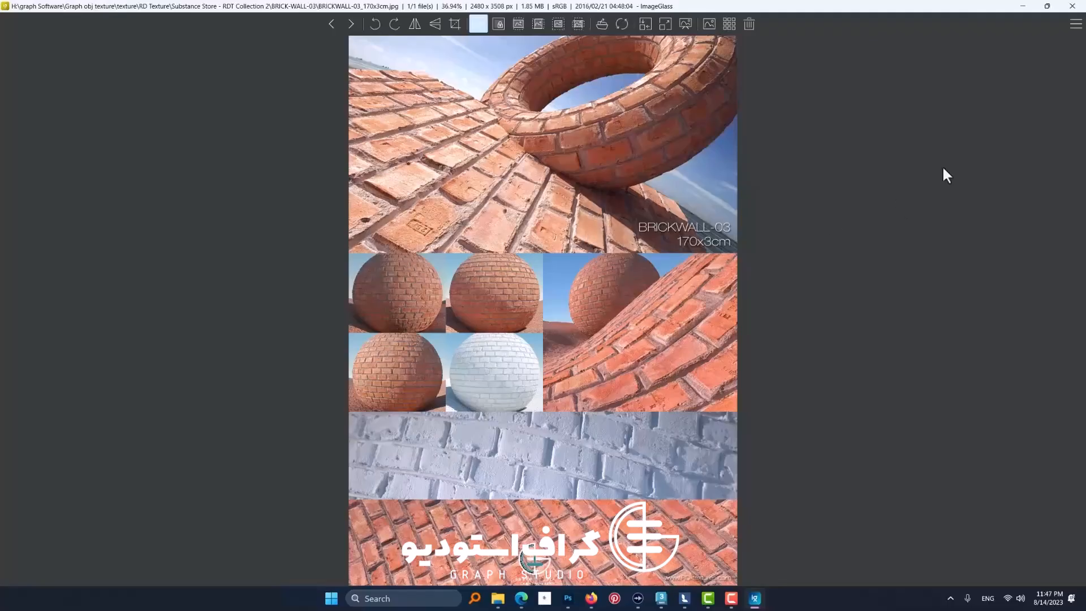
{"action": "left_click", "coordinate": [1072, 5]}
Step: Open the BRICK-WALL-03_170x3cm folder of texture maps and copy its folder path
{"action": "double_click", "coordinate": [604, 255]}
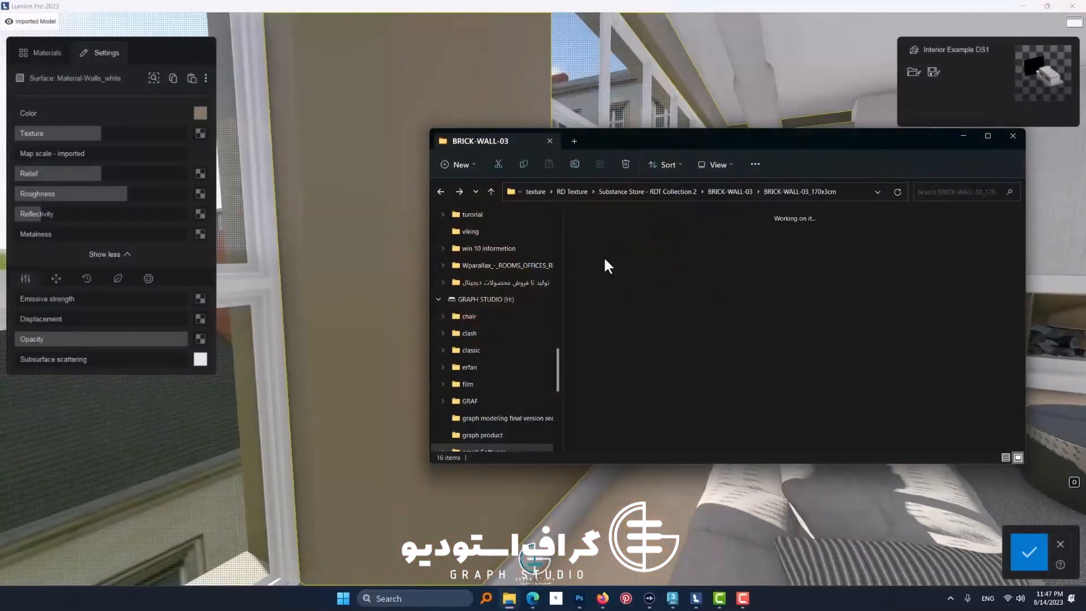
{"action": "left_click_drag", "start_coordinate": [641, 138], "coordinate": [673, 147]}
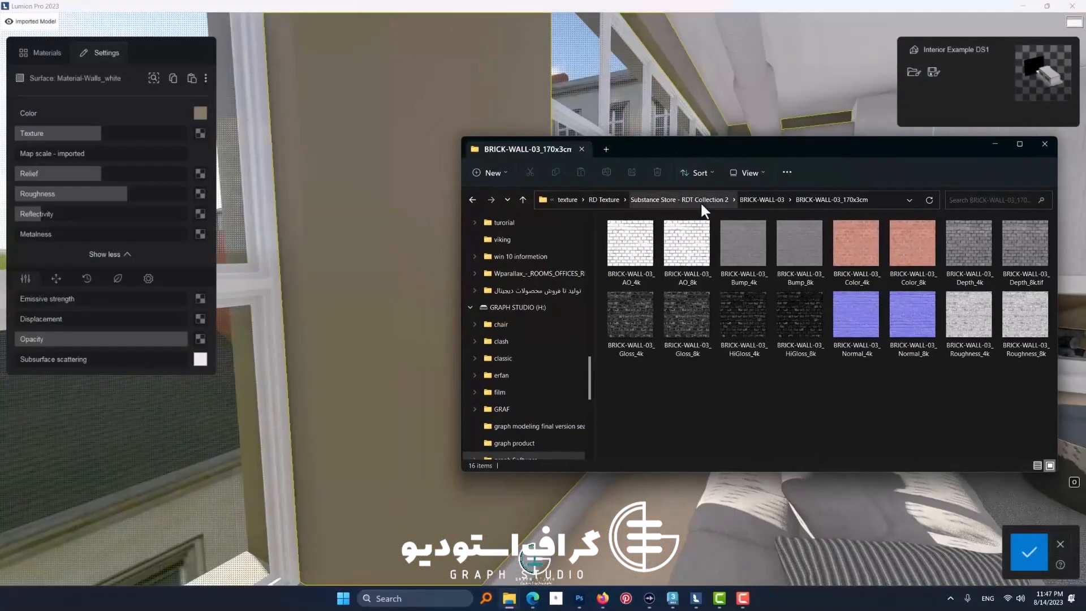
{"action": "right_click", "coordinate": [700, 201]}
{"action": "left_click", "coordinate": [725, 230]}
{"action": "right_click", "coordinate": [684, 205]}
{"action": "left_click", "coordinate": [704, 236]}
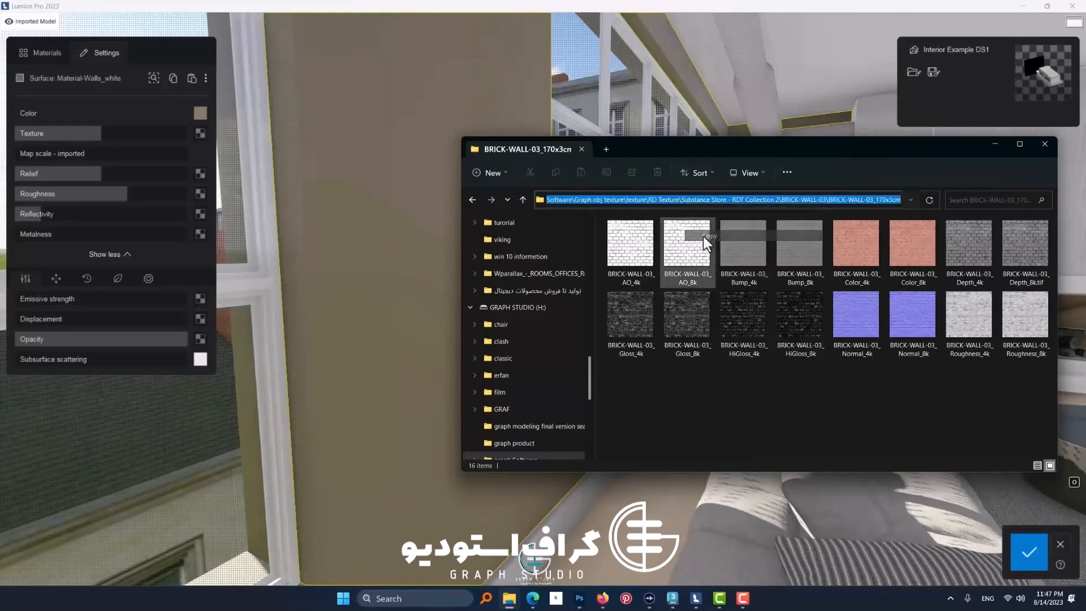
{"action": "left_click_drag", "start_coordinate": [675, 151], "coordinate": [696, 163]}
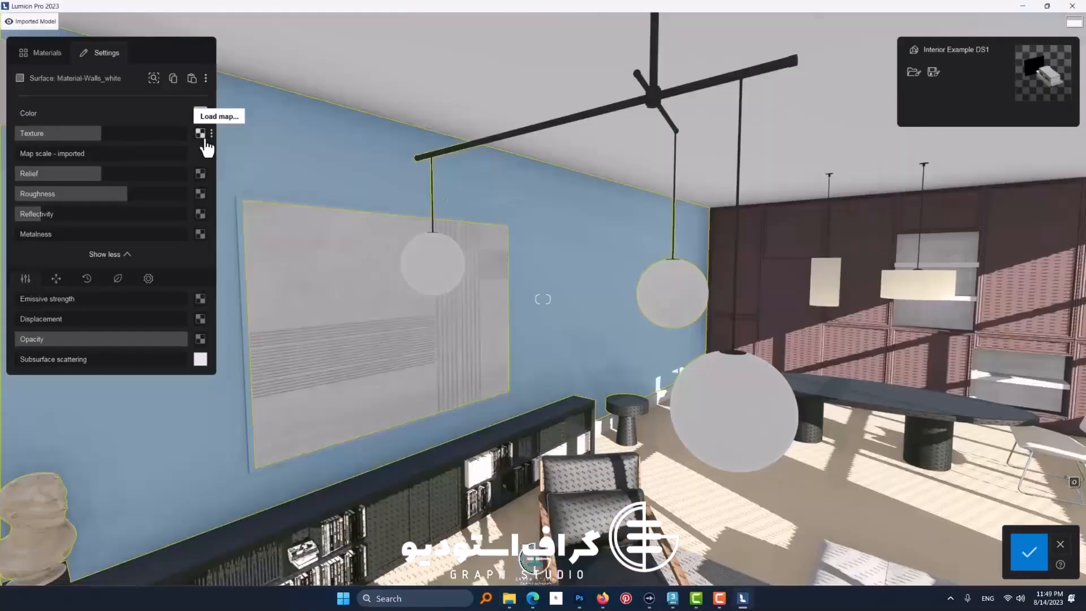
{"action": "left_click", "coordinate": [206, 142]}
{"action": "right_click", "coordinate": [141, 311]}
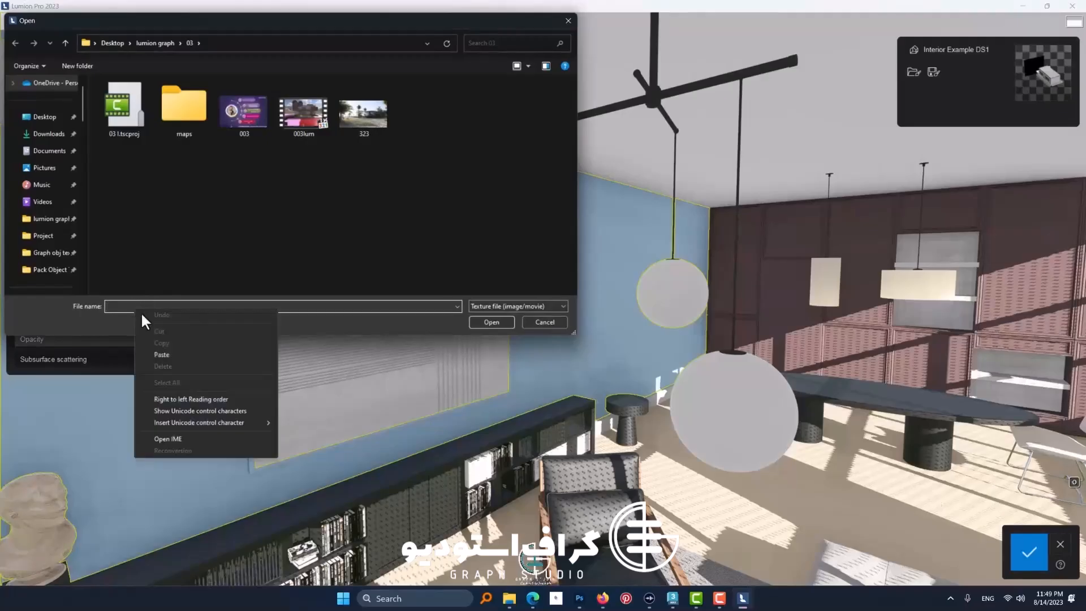
{"action": "left_click", "coordinate": [164, 355]}
{"action": "left_click", "coordinate": [492, 322]}
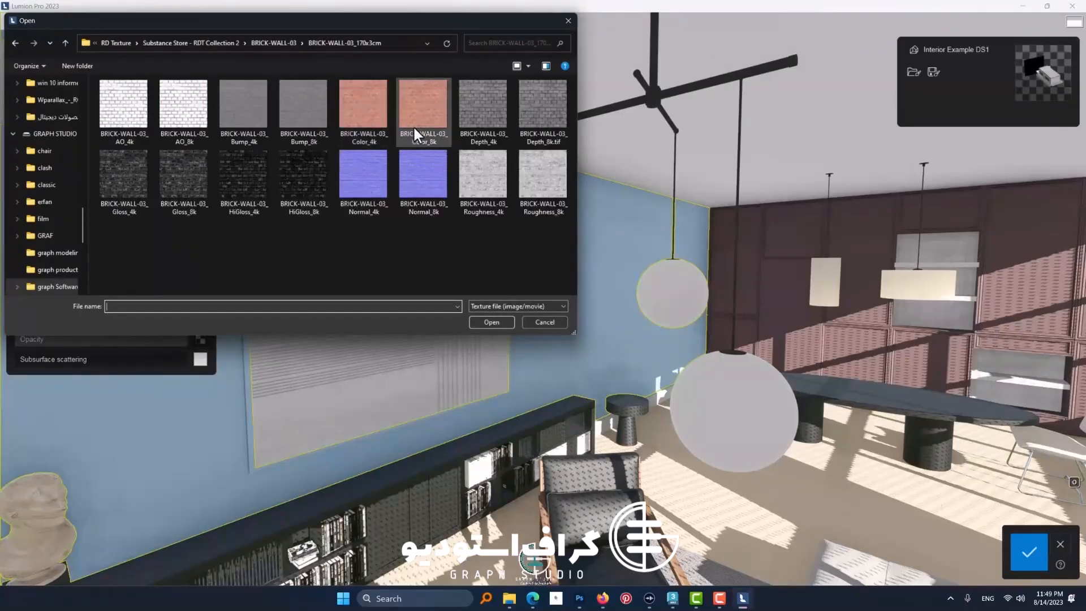
{"action": "left_click", "coordinate": [10, 42]}
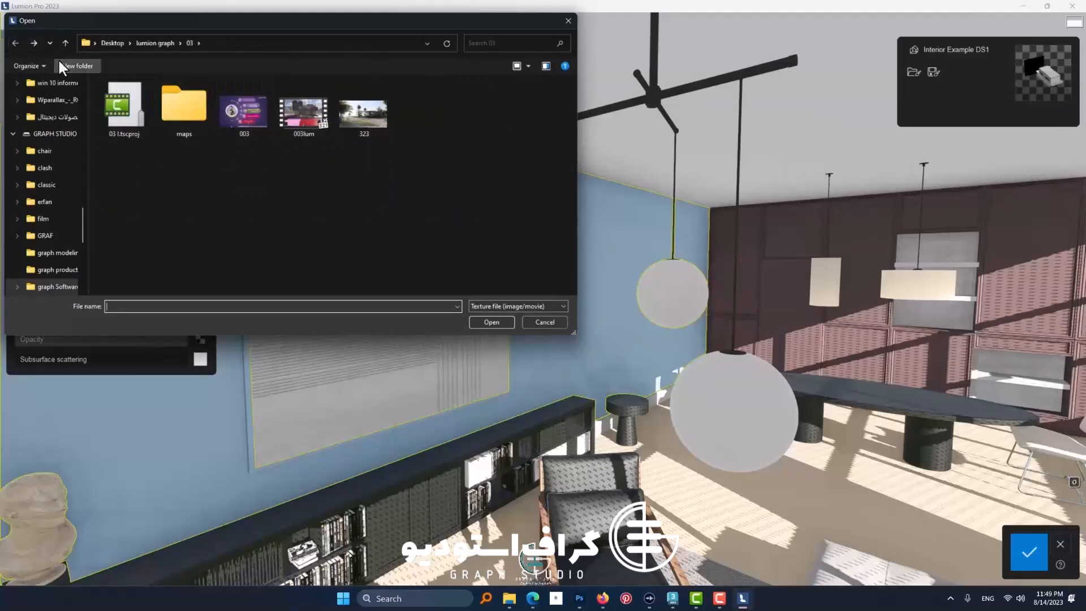
{"action": "left_click", "coordinate": [568, 21]}
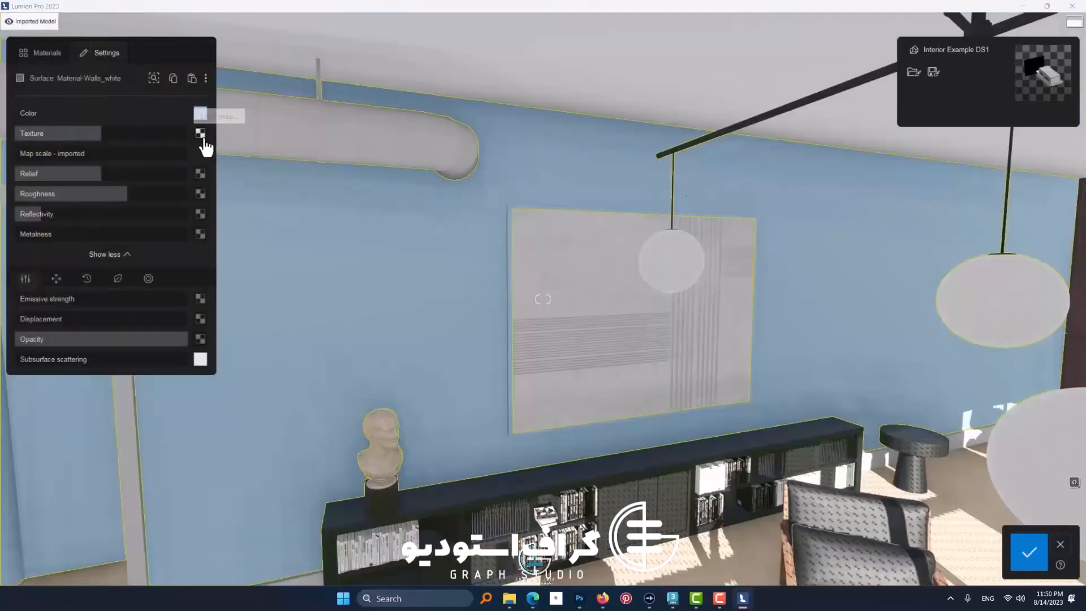
Step: Load BRICK-WALL-03_Color_4k as the wall's texture map, going to the BRICK-WALL-03_170x3cm folder through its pasted path
{"action": "left_click", "coordinate": [204, 146]}
{"action": "right_click", "coordinate": [202, 310]}
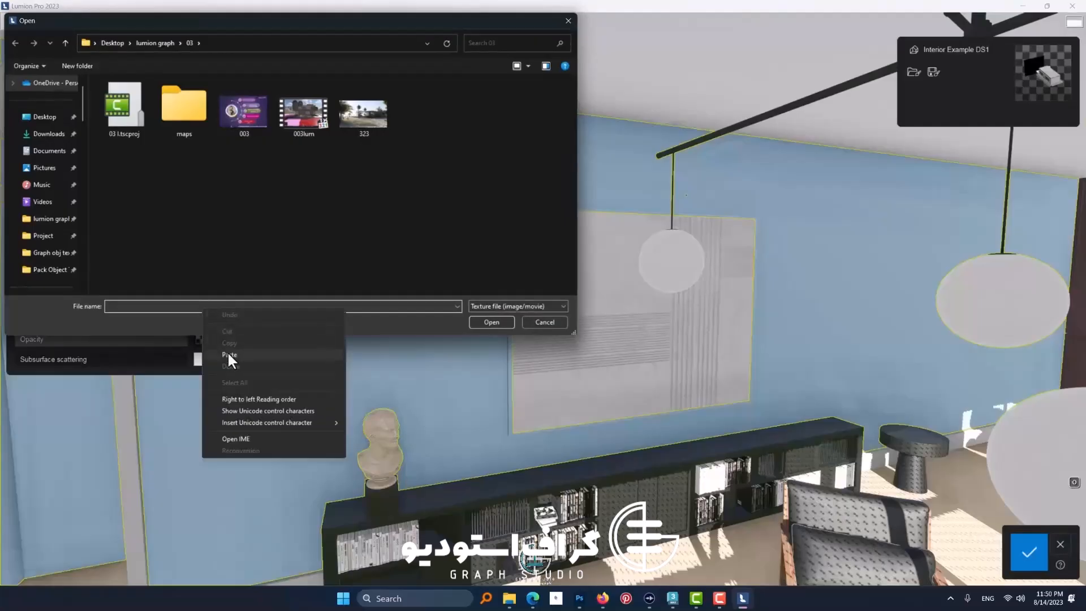
{"action": "left_click", "coordinate": [228, 355]}
{"action": "left_click", "coordinate": [490, 322]}
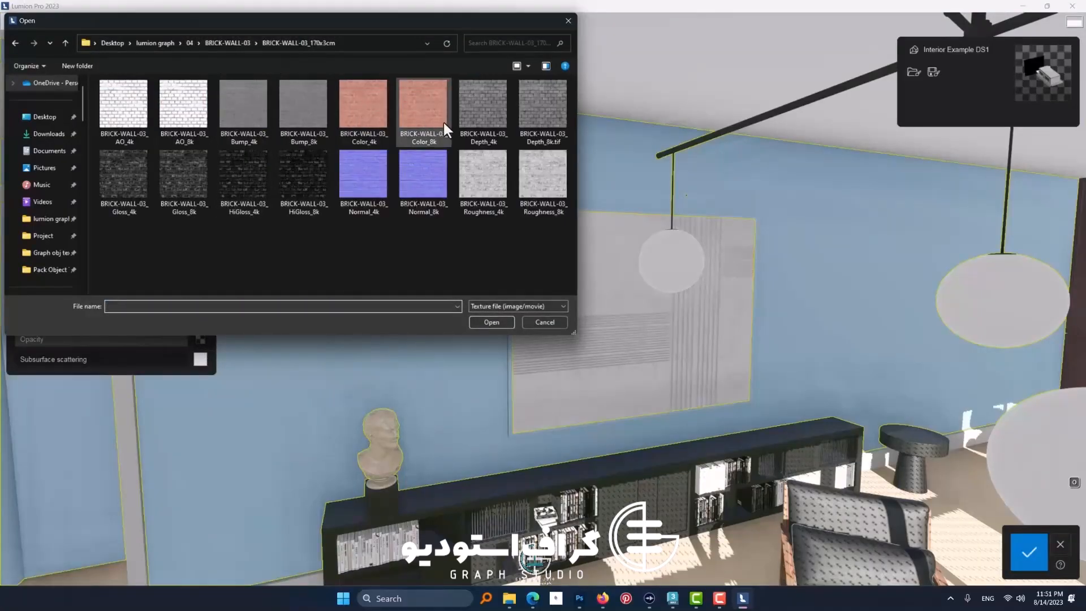
{"action": "left_click", "coordinate": [380, 120]}
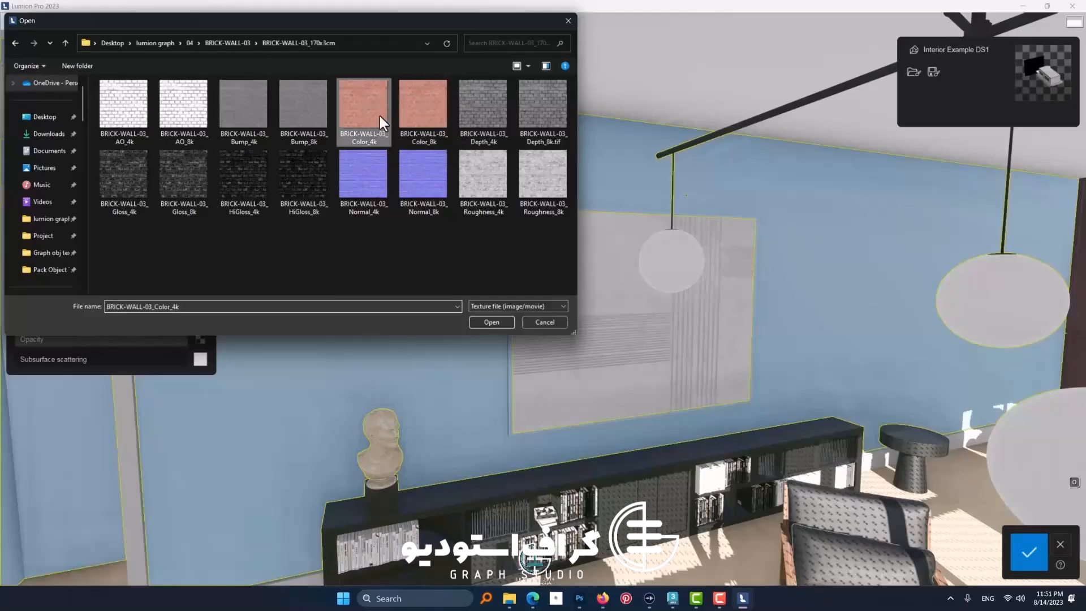
{"action": "double_click", "coordinate": [379, 120]}
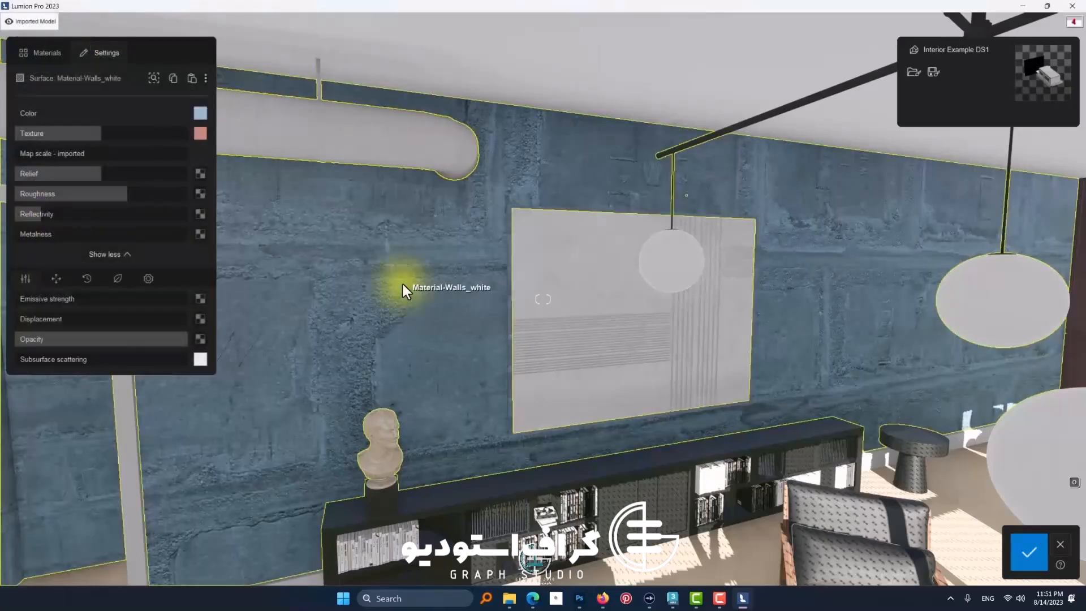
Step: Raise the wall texture to full strength and adjust its custom map scale until the bricks have a realistic size
{"action": "left_click", "coordinate": [21, 153]}
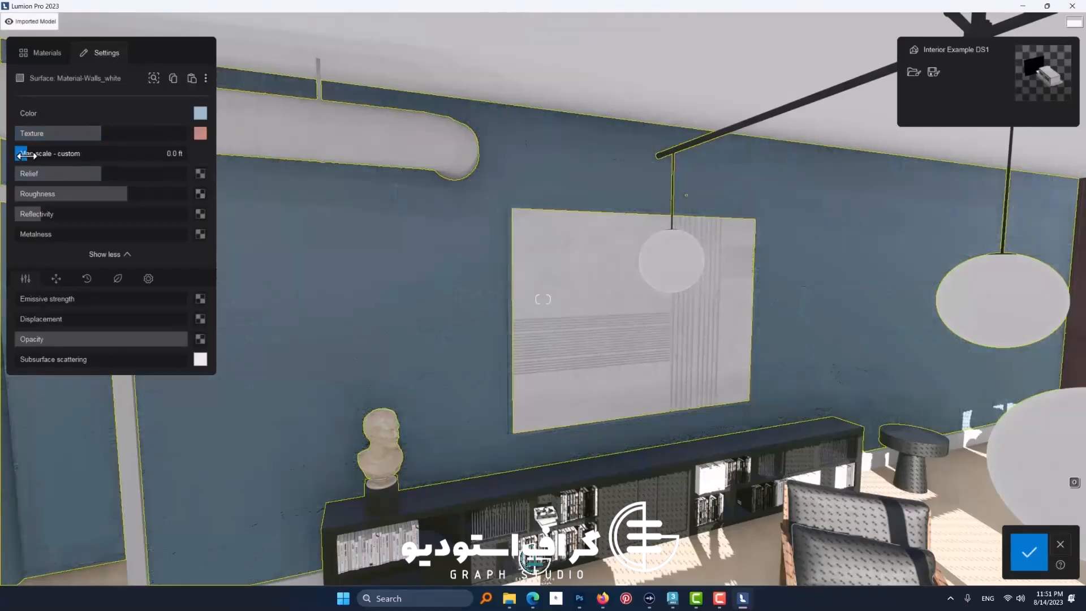
{"action": "left_click_drag", "start_coordinate": [23, 134], "coordinate": [183, 137]}
{"action": "mouse_move", "coordinate": [200, 145]}
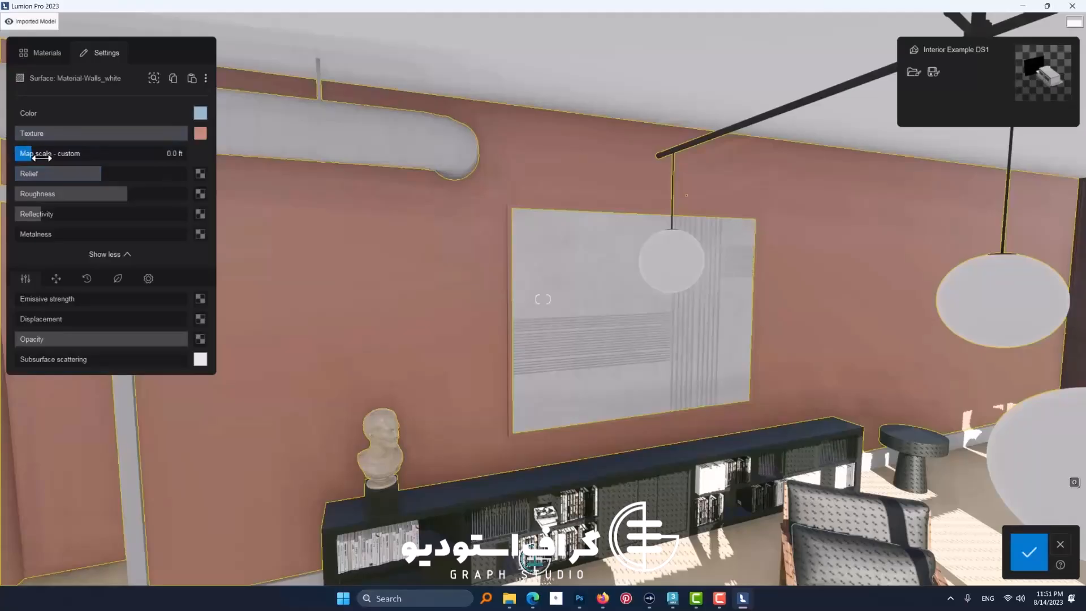
{"action": "left_click_drag", "start_coordinate": [41, 158], "coordinate": [65, 167]}
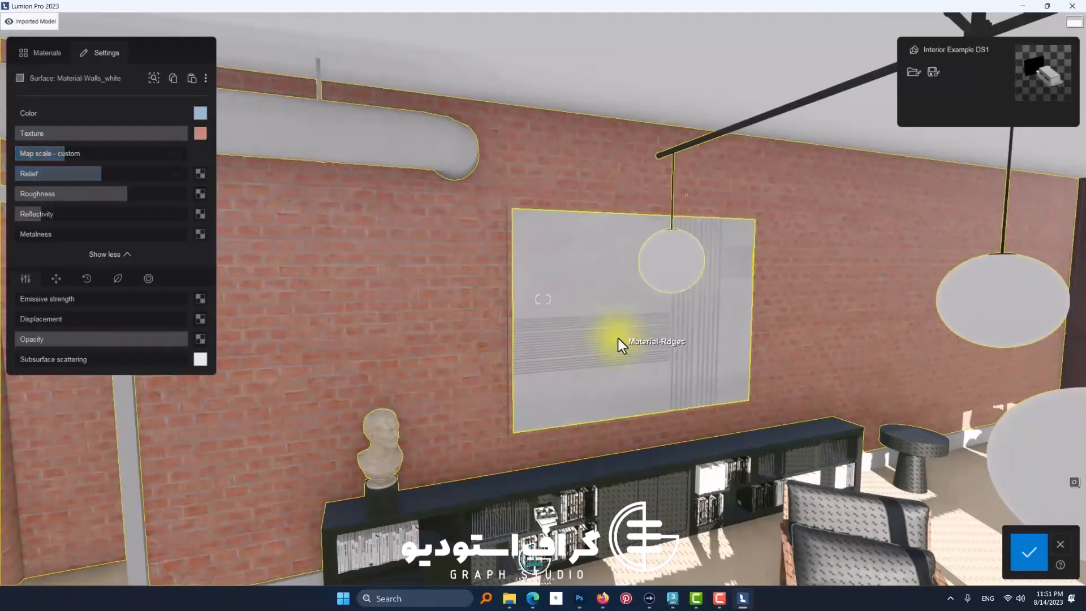
{"action": "scroll", "coordinate": [619, 339], "scroll_direction": "down", "scroll_amount": 3}
{"action": "scroll", "coordinate": [619, 339], "scroll_direction": "up", "scroll_amount": 5}
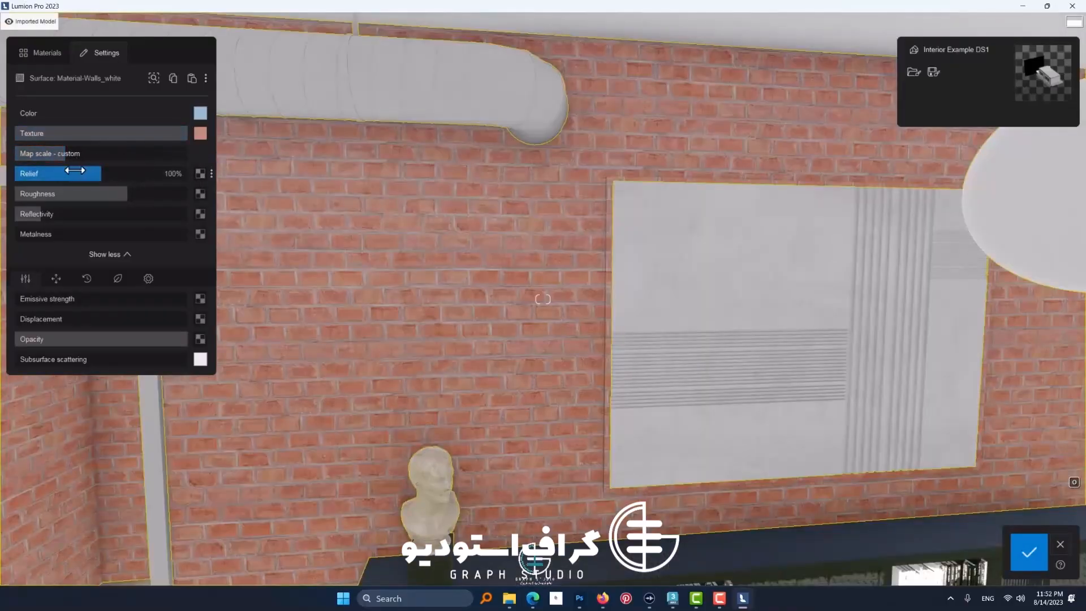
Step: Load BRICK-WALL-03_Normal_4k as the wall's relief map and raise the relief strength to 145%
{"action": "left_click", "coordinate": [200, 173]}
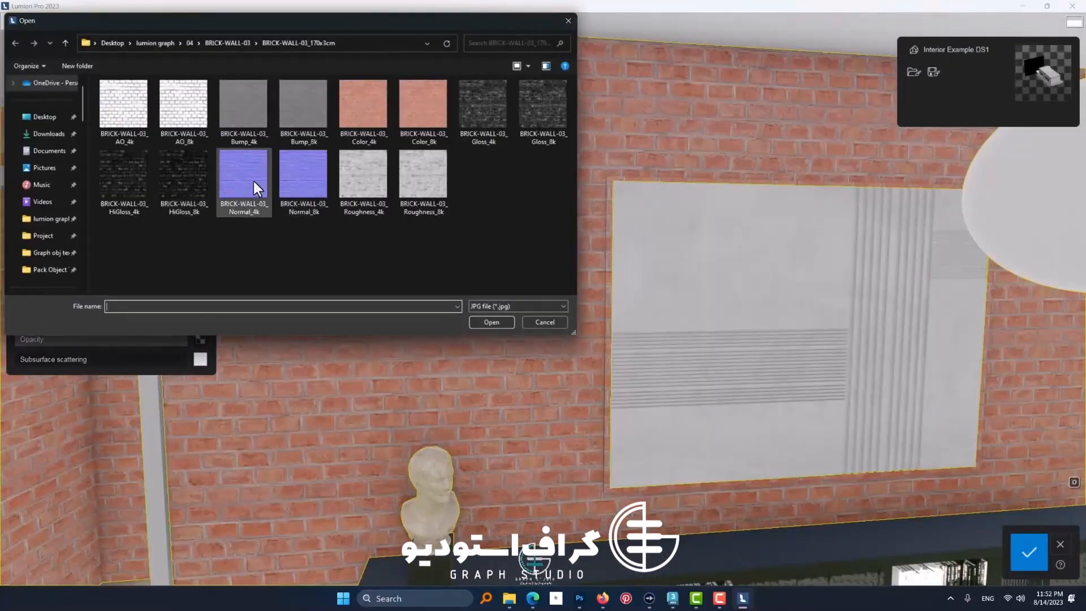
{"action": "left_click", "coordinate": [257, 181]}
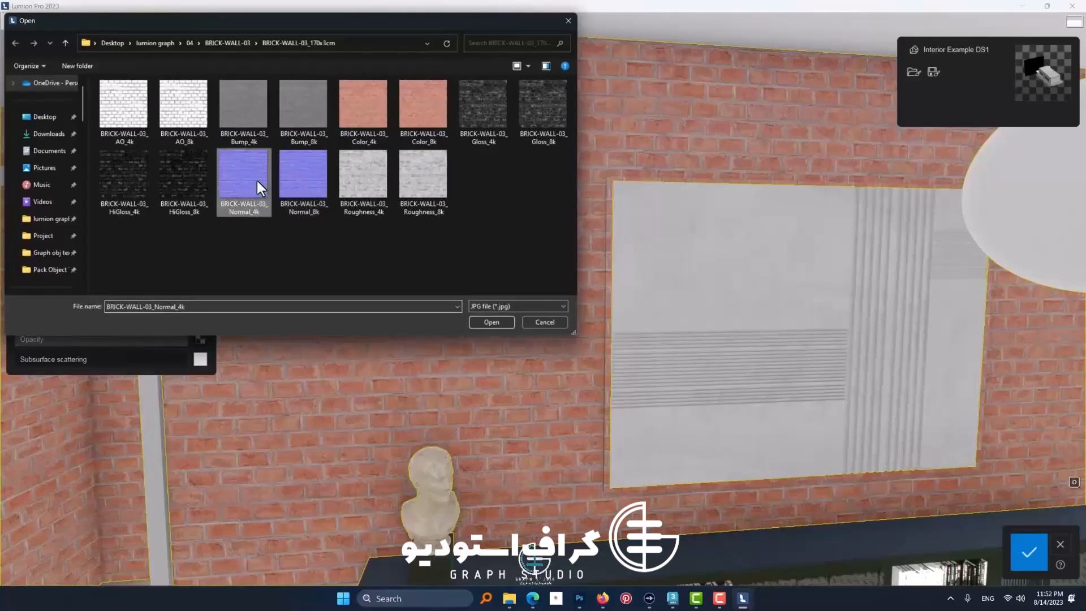
{"action": "double_click", "coordinate": [257, 181]}
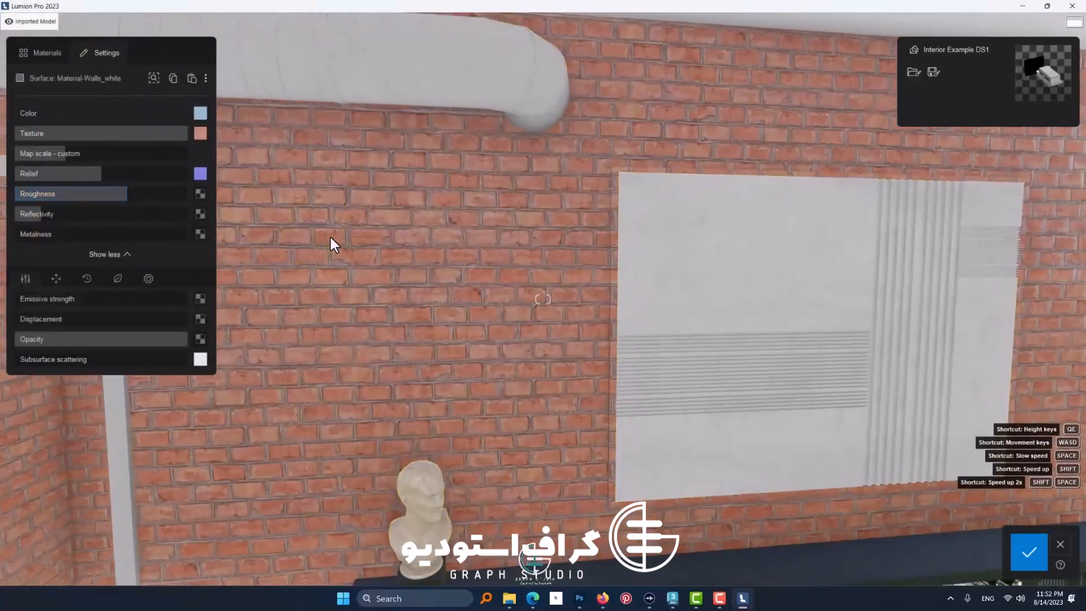
{"action": "scroll", "coordinate": [331, 237], "scroll_direction": "up", "scroll_amount": 3}
{"action": "right_click_drag", "start_coordinate": [330, 238], "coordinate": [232, 214]}
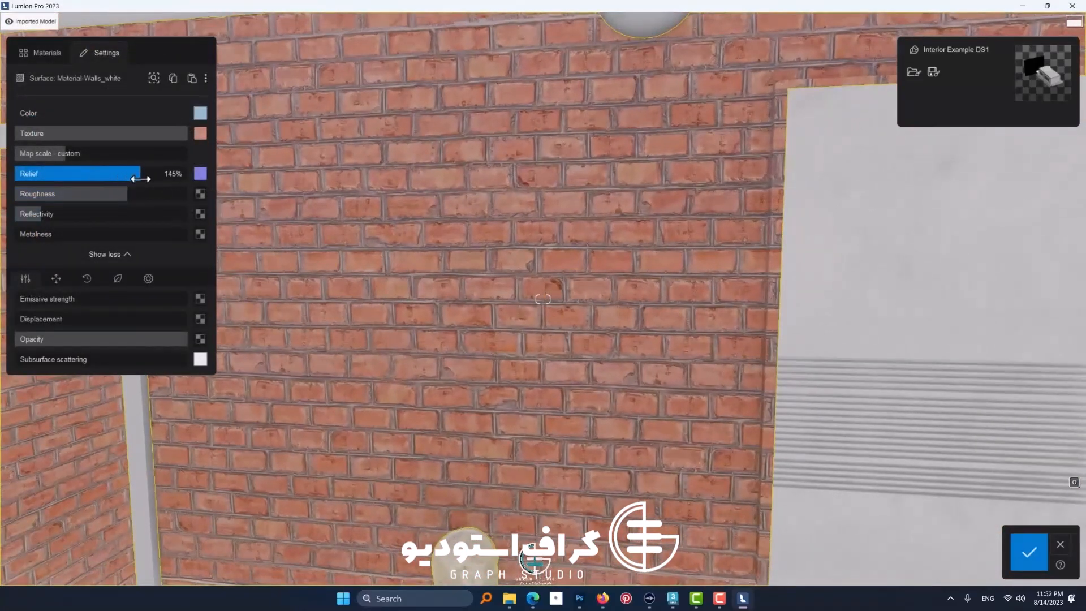
{"action": "scroll", "coordinate": [402, 233], "scroll_direction": "up", "scroll_amount": 5}
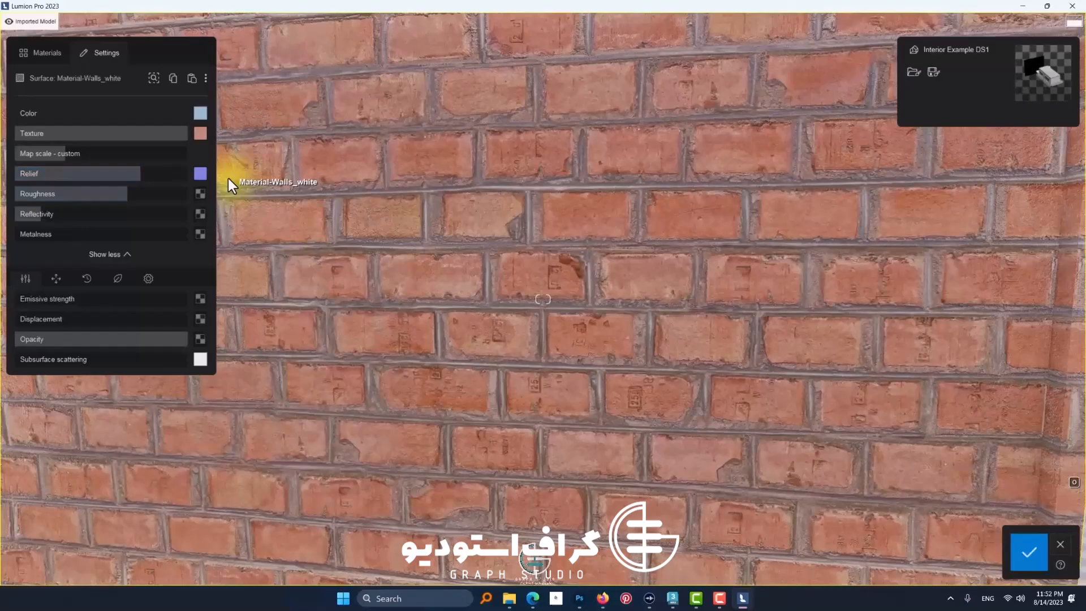
{"action": "mouse_move", "coordinate": [201, 180]}
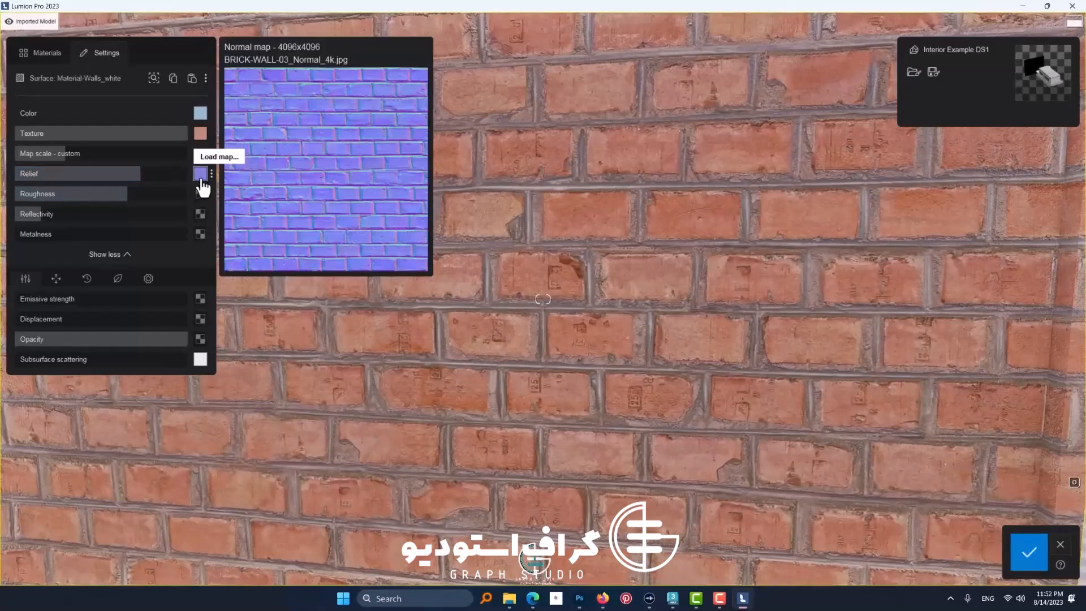
{"action": "scroll", "coordinate": [515, 349], "scroll_direction": "up", "scroll_amount": 3}
{"action": "scroll", "coordinate": [515, 350], "scroll_direction": "down", "scroll_amount": 5}
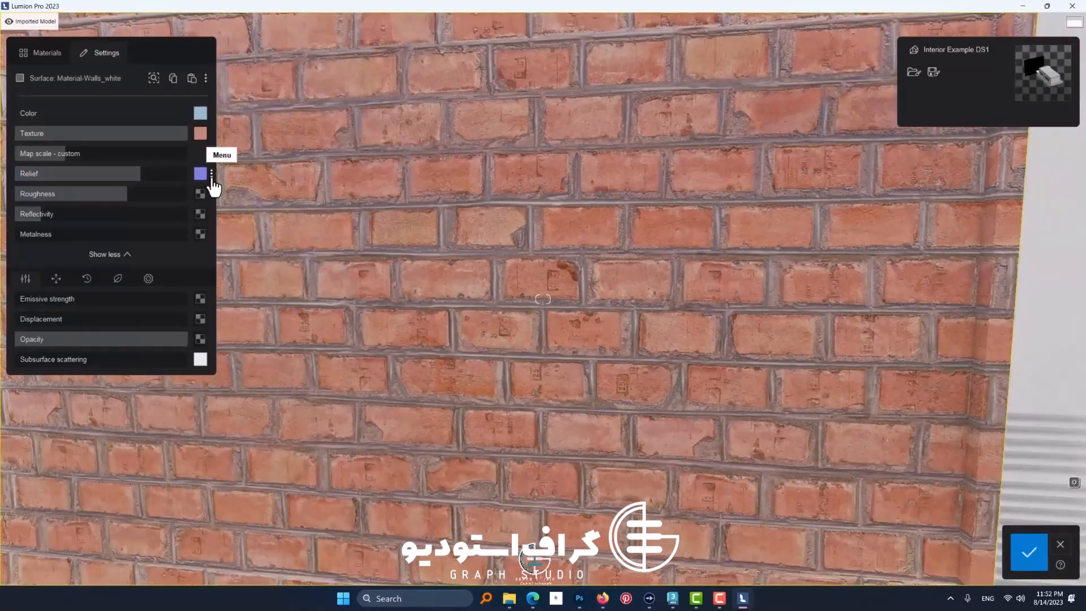
Step: Flip the green channel of the wall's normal map, increase the relief strength further and save the material
{"action": "left_click", "coordinate": [212, 176]}
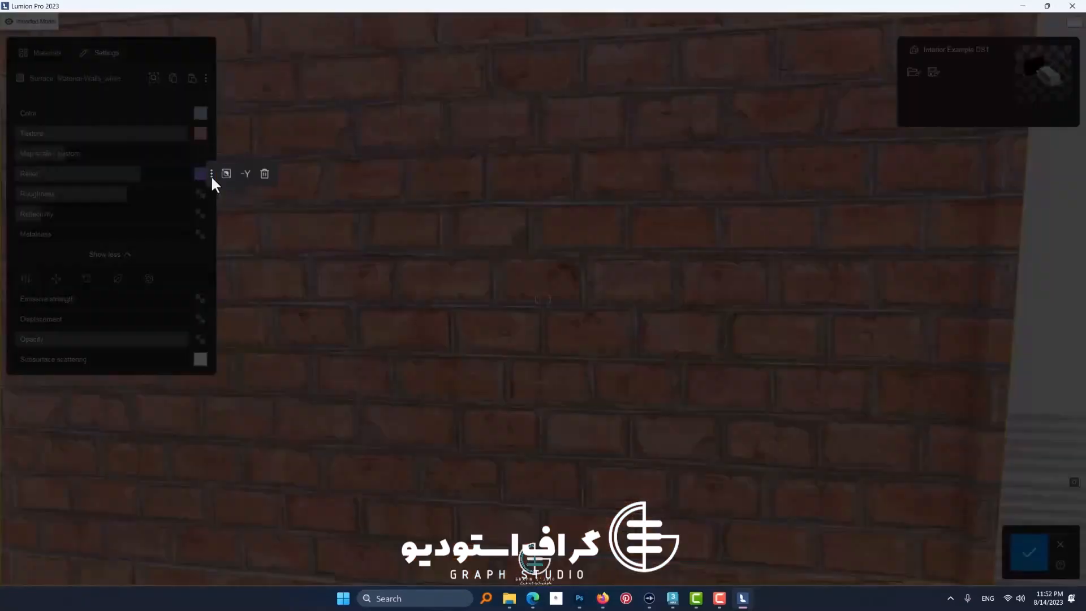
{"action": "left_click", "coordinate": [246, 180]}
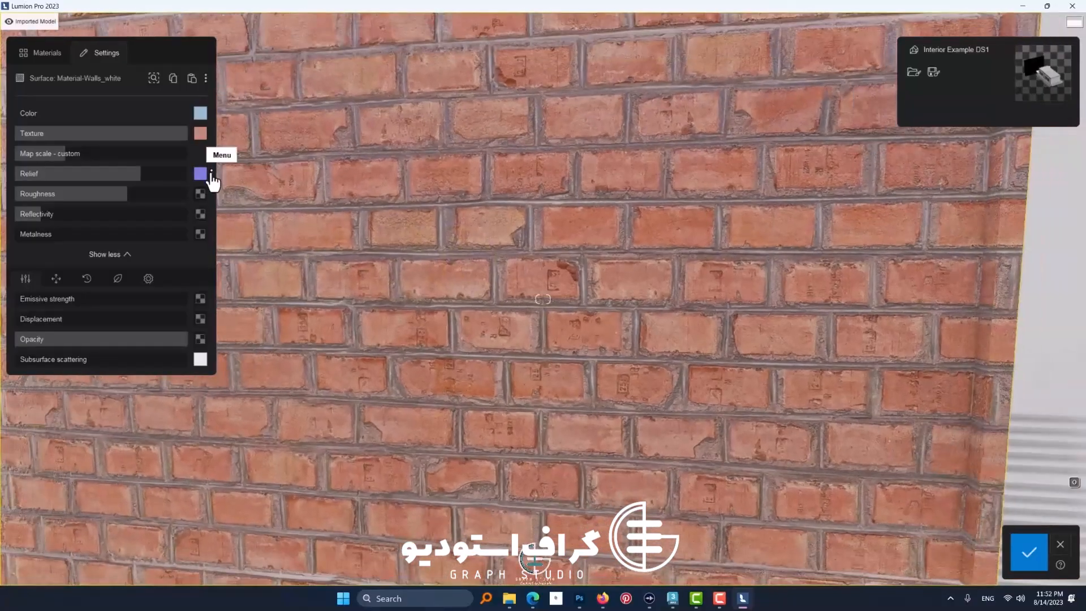
{"action": "left_click", "coordinate": [211, 175]}
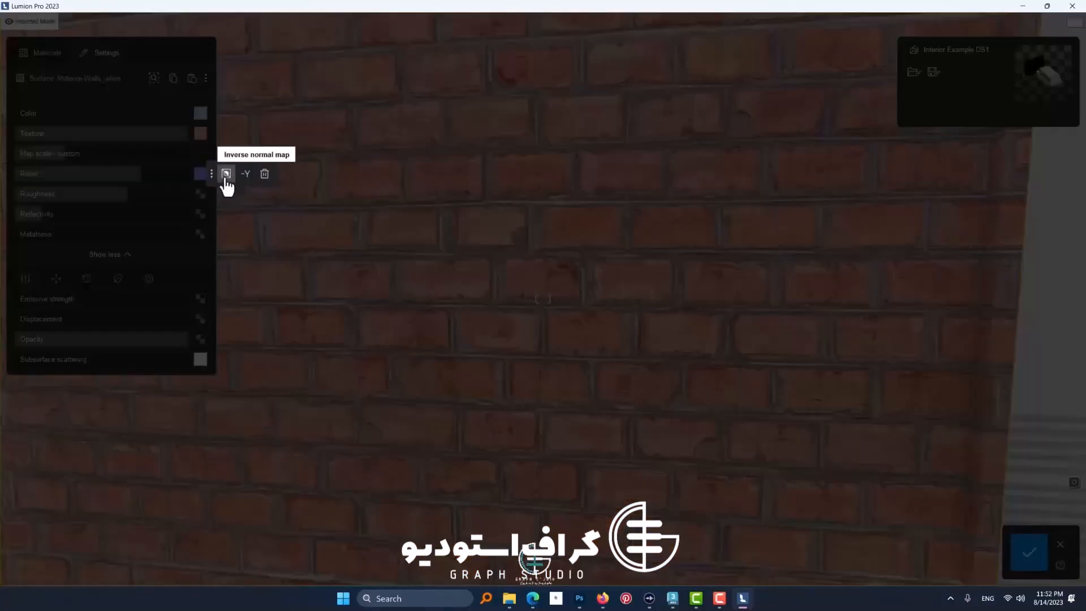
{"action": "left_click", "coordinate": [486, 313]}
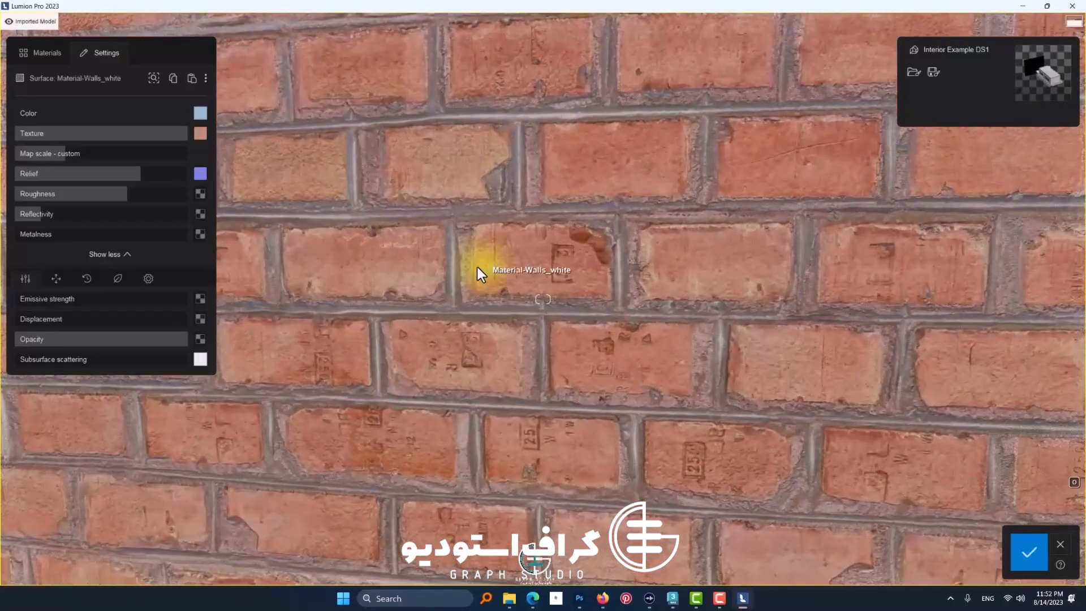
{"action": "left_click_drag", "start_coordinate": [170, 172], "coordinate": [98, 204]}
{"action": "left_click", "coordinate": [1029, 548]}
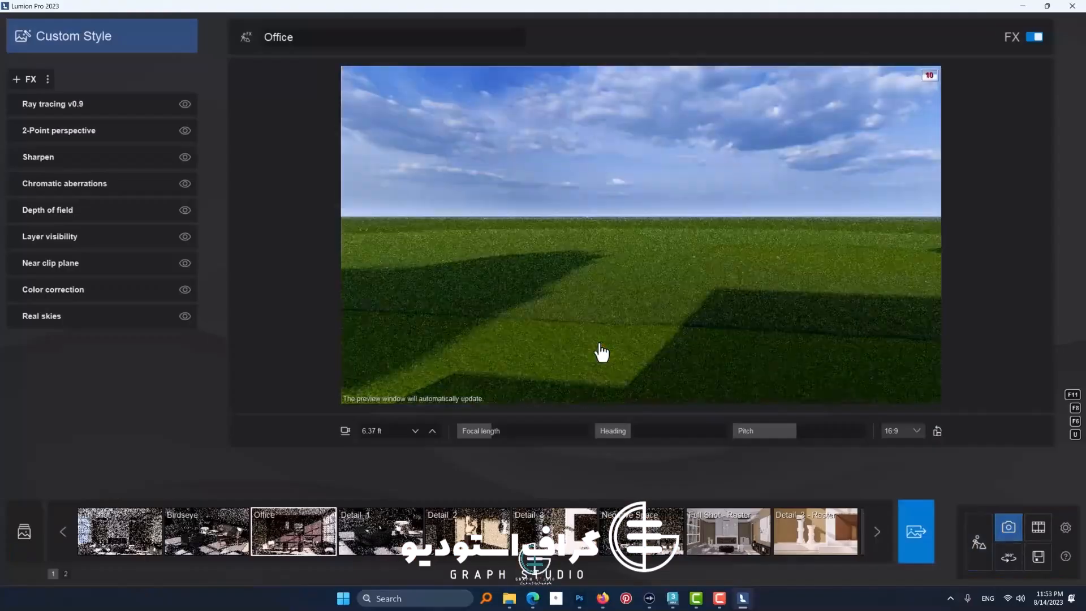
Step: Load the Full shot photo view, turn off its ray tracing effect and inspect the brick wall up close
{"action": "left_click", "coordinate": [280, 534]}
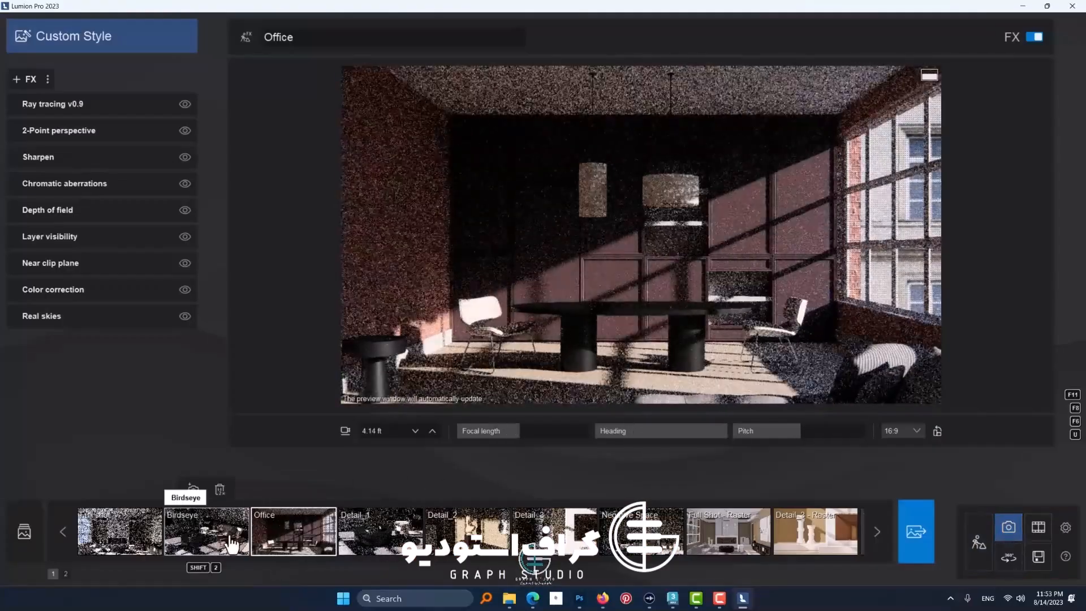
{"action": "left_click", "coordinate": [207, 532]}
{"action": "left_click", "coordinate": [120, 531]}
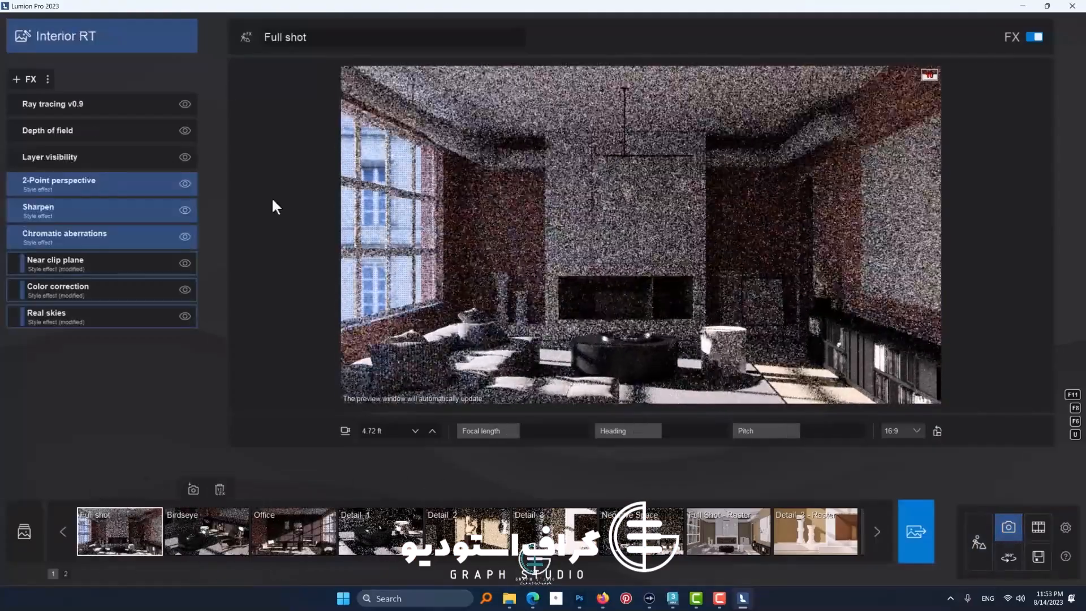
{"action": "left_click", "coordinate": [185, 104]}
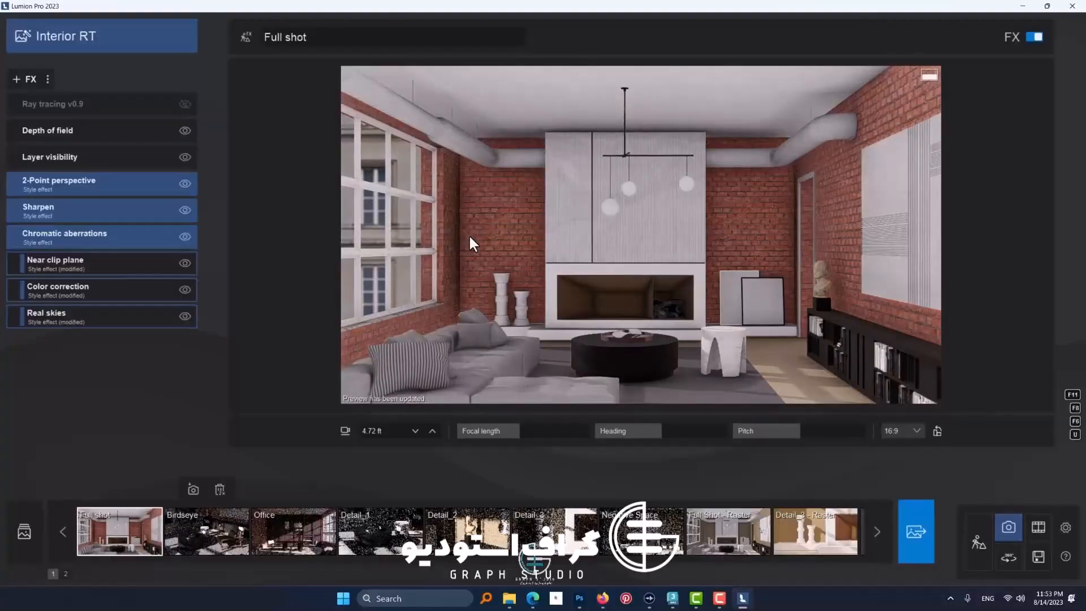
{"action": "key", "text": "w"}
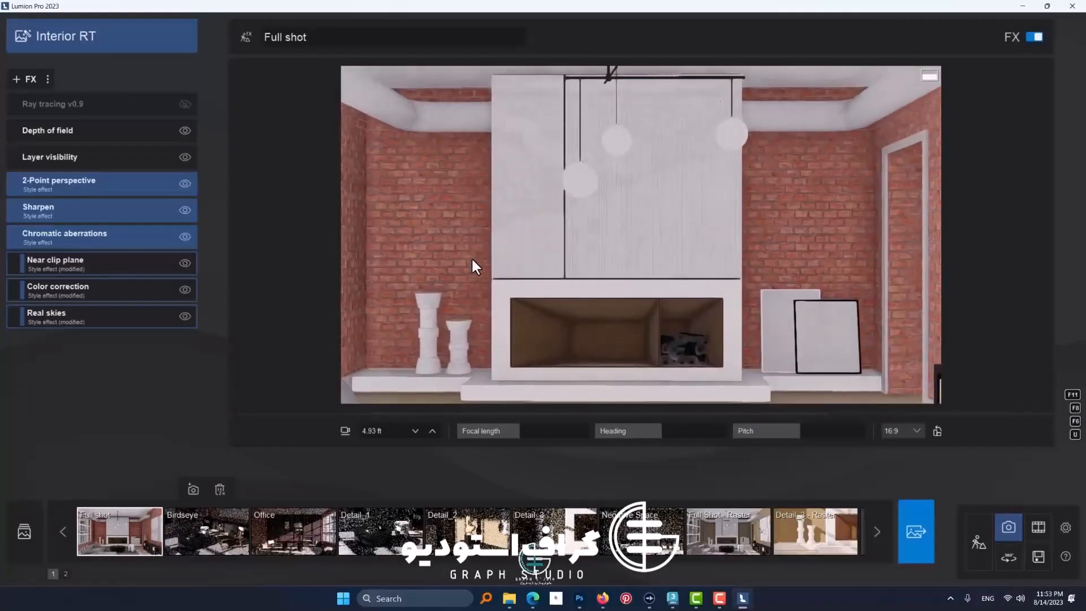
{"action": "right_click_drag", "start_coordinate": [471, 257], "coordinate": [463, 257]}
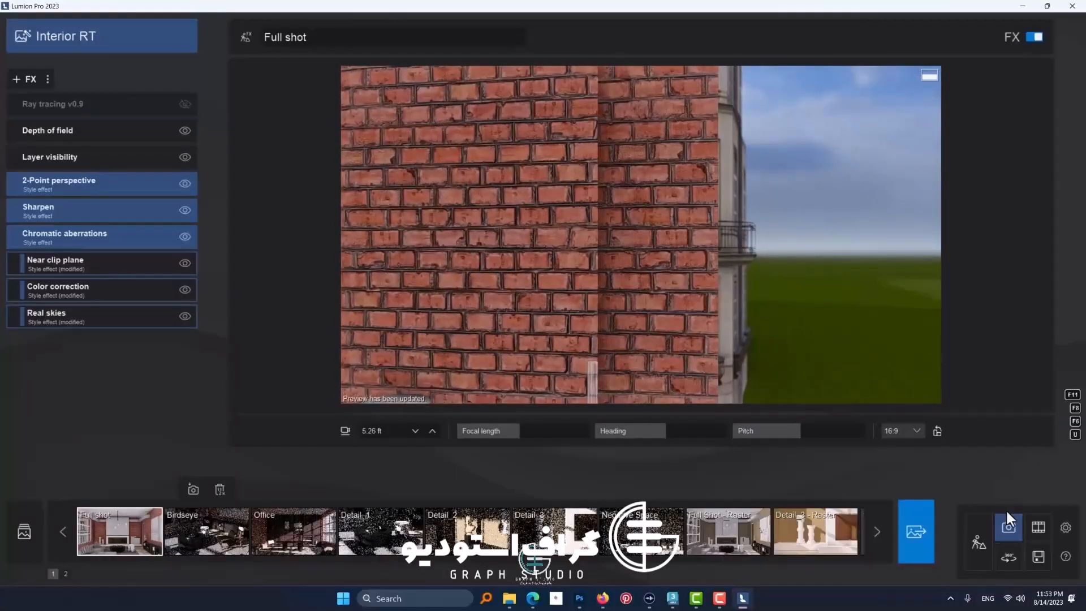
Step: Return to build mode, reopen the wall's brick material and check the options of its relief map
{"action": "left_click", "coordinate": [984, 545]}
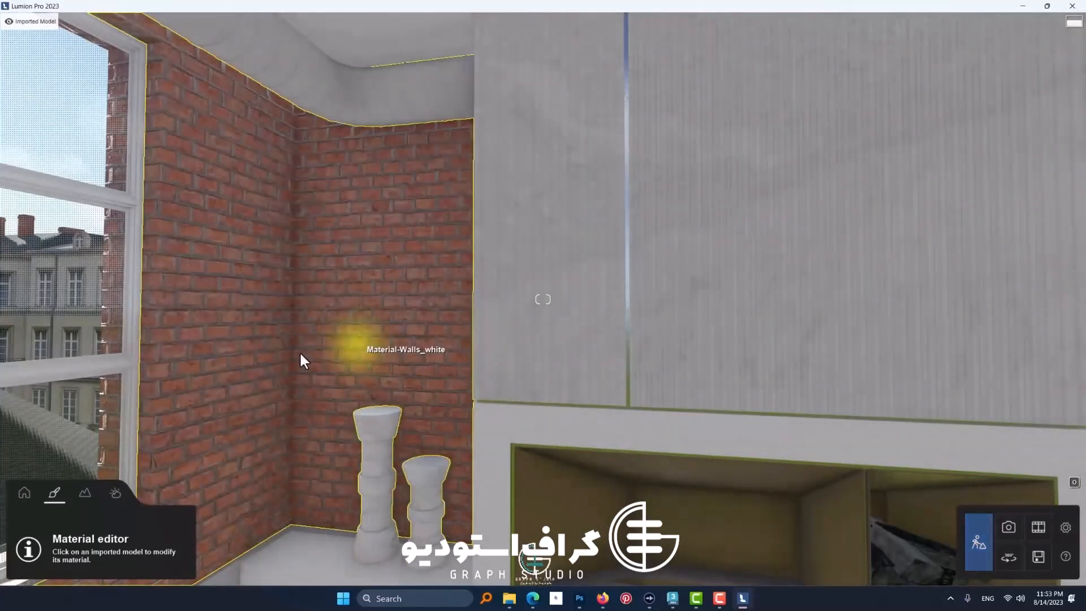
{"action": "left_click", "coordinate": [282, 233]}
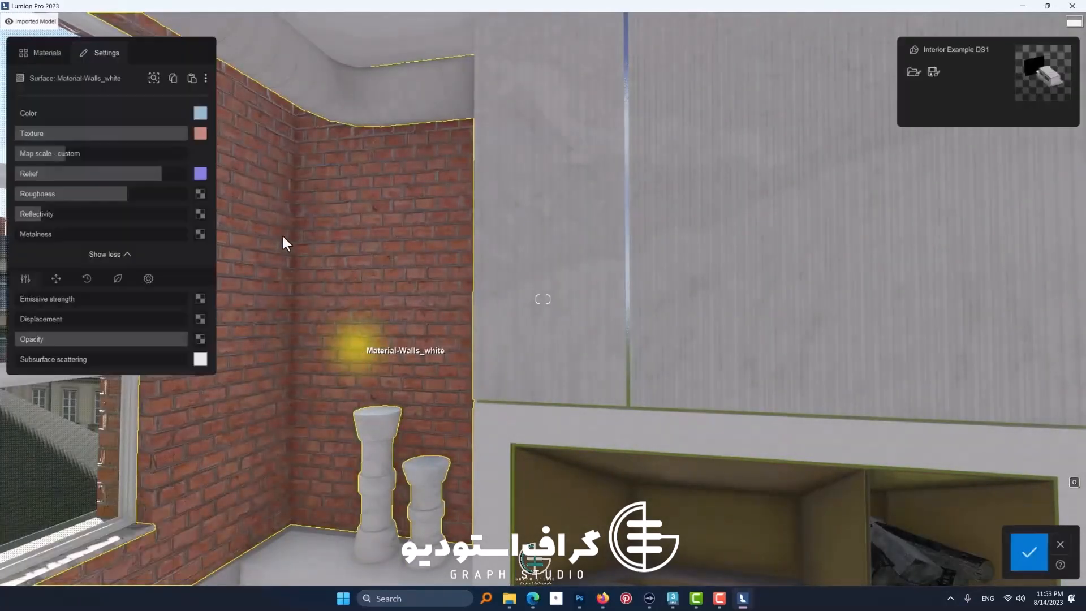
{"action": "left_click", "coordinate": [210, 175]}
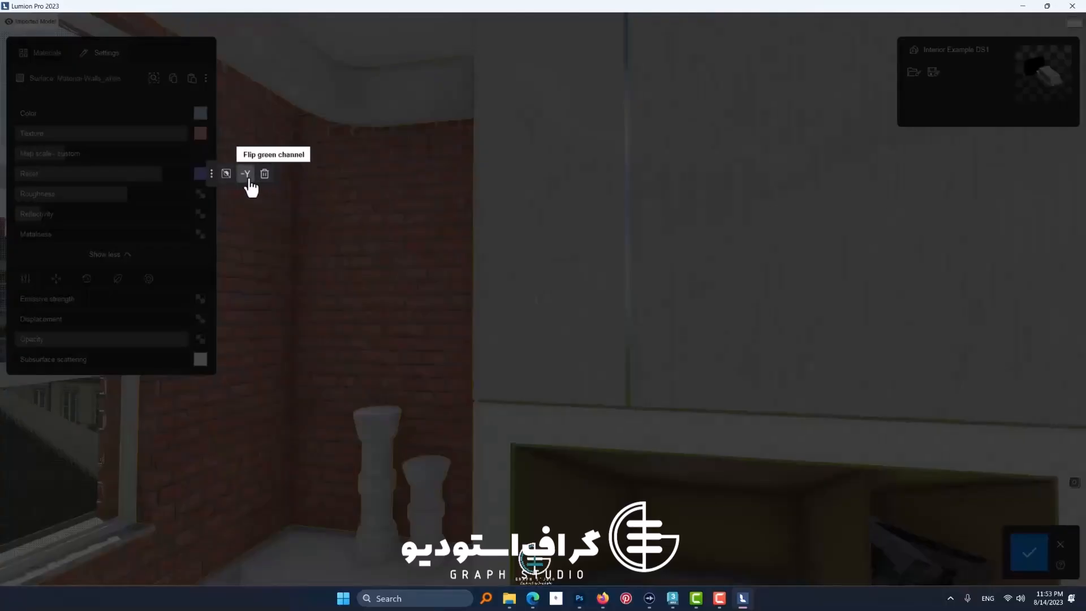
{"action": "left_click", "coordinate": [384, 283]}
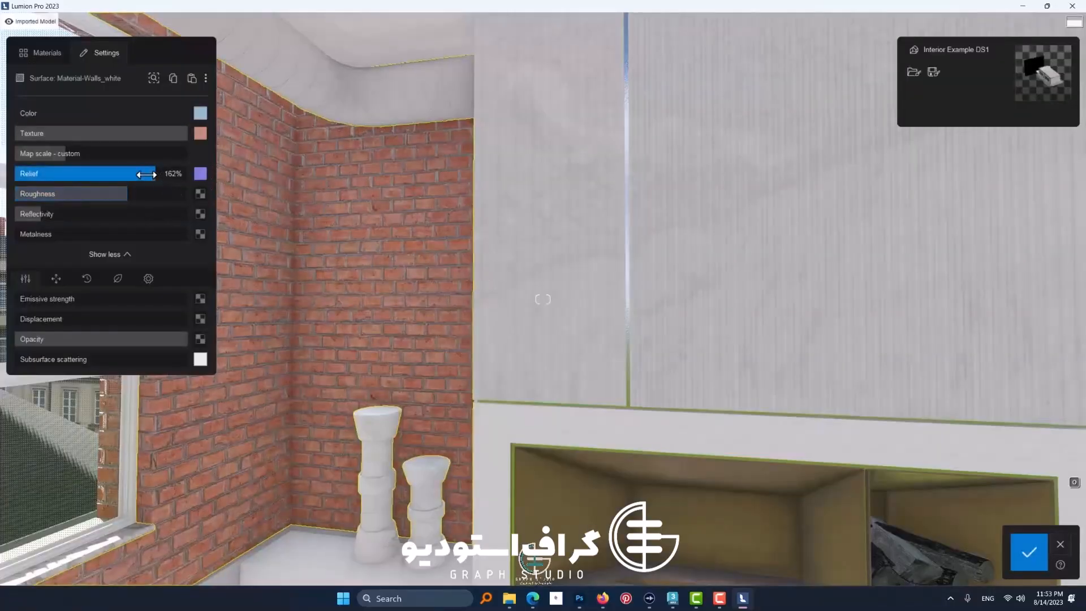
Step: Lower the brick wall's relief strength to roughly 80%, judging the joints up close in the window corner
{"action": "left_click_drag", "start_coordinate": [150, 174], "coordinate": [95, 175]}
{"action": "scroll", "coordinate": [323, 253], "scroll_direction": "up", "scroll_amount": 3}
{"action": "right_click_drag", "start_coordinate": [324, 256], "coordinate": [327, 259]}
{"action": "scroll", "coordinate": [327, 259], "scroll_direction": "up", "scroll_amount": 2}
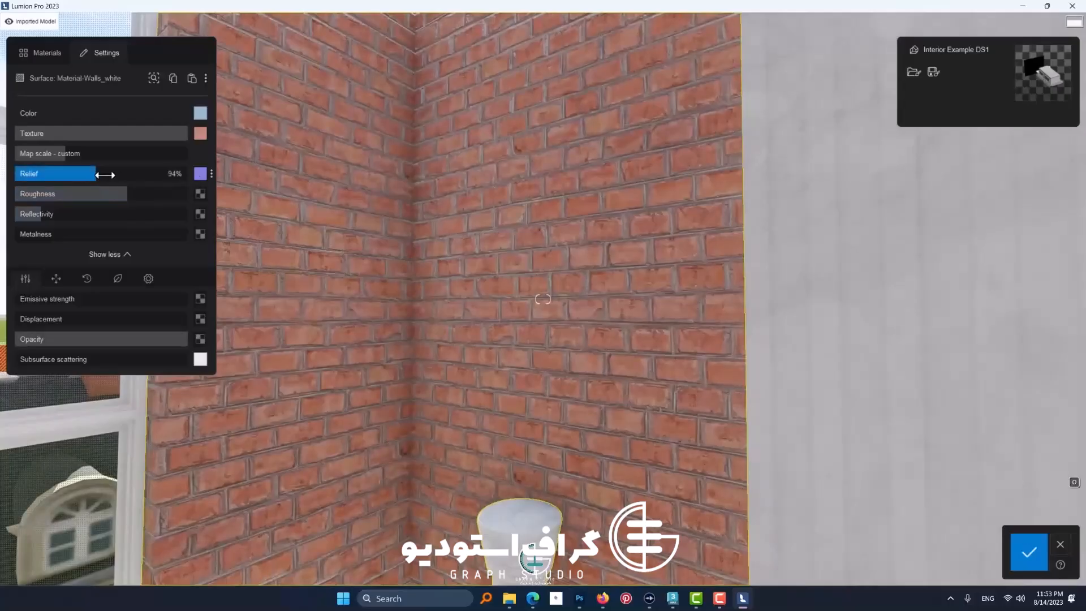
{"action": "left_click_drag", "start_coordinate": [85, 175], "coordinate": [83, 175]}
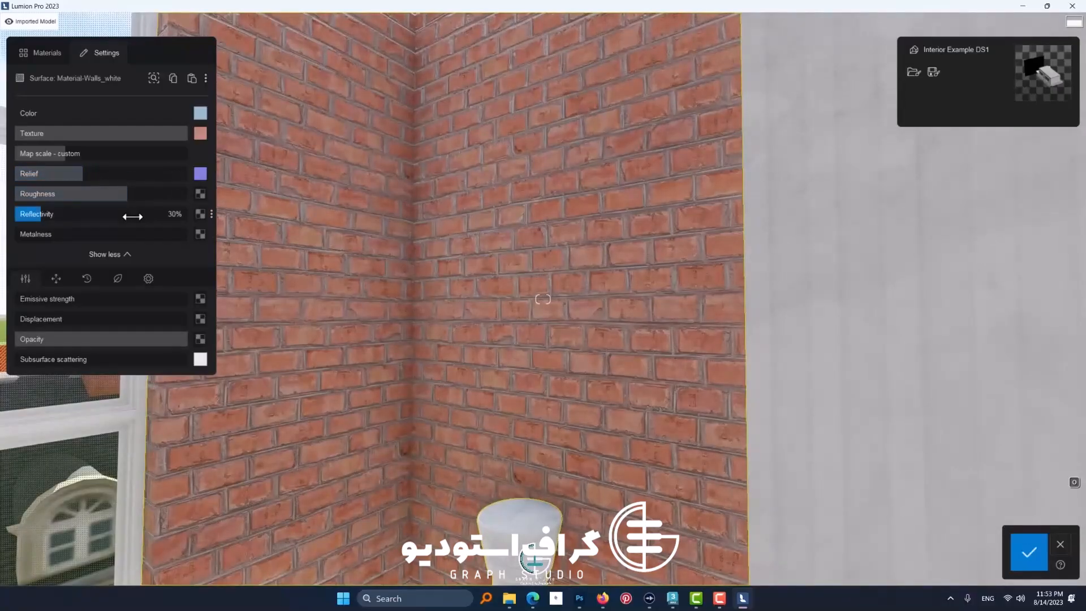
{"action": "left_click", "coordinate": [84, 174]}
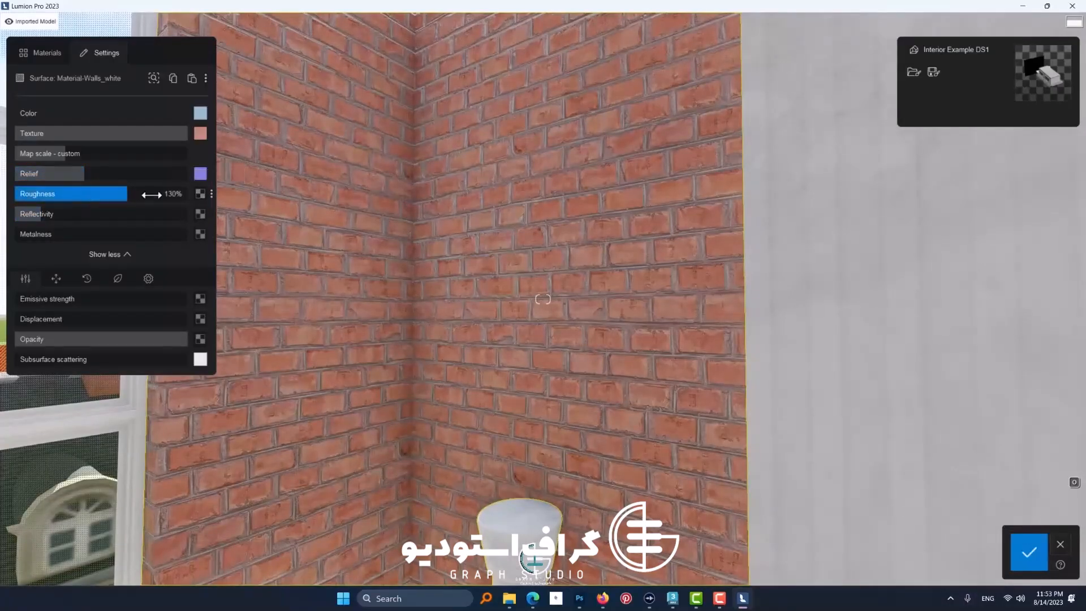
Step: Load BRICK-WALL-03_HiGloss_8k as the wall's reflectivity map and add a roughness map to the material
{"action": "left_click", "coordinate": [200, 214]}
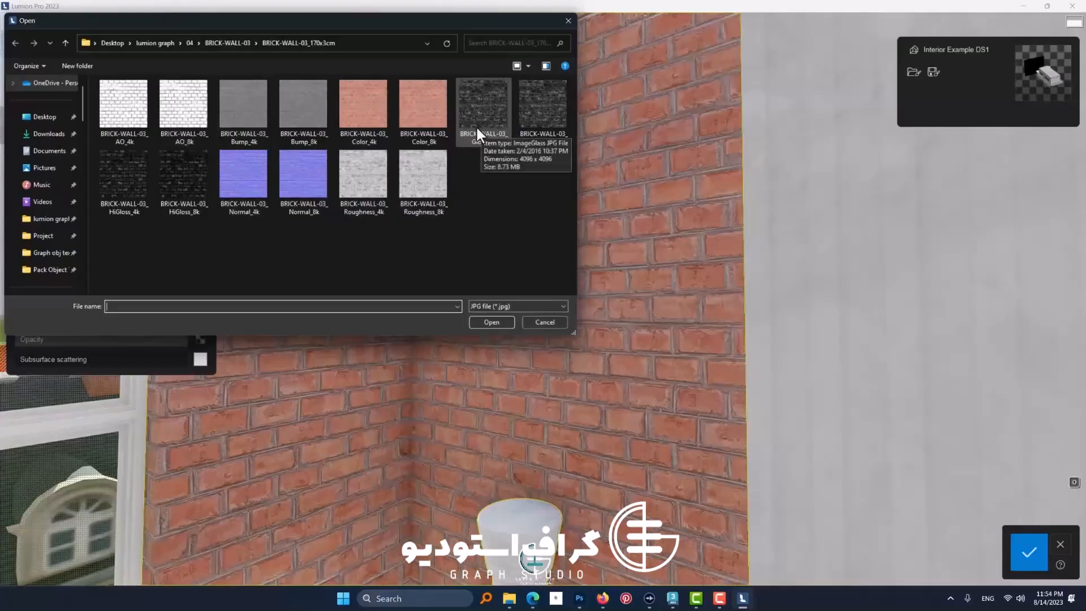
{"action": "double_click", "coordinate": [175, 186]}
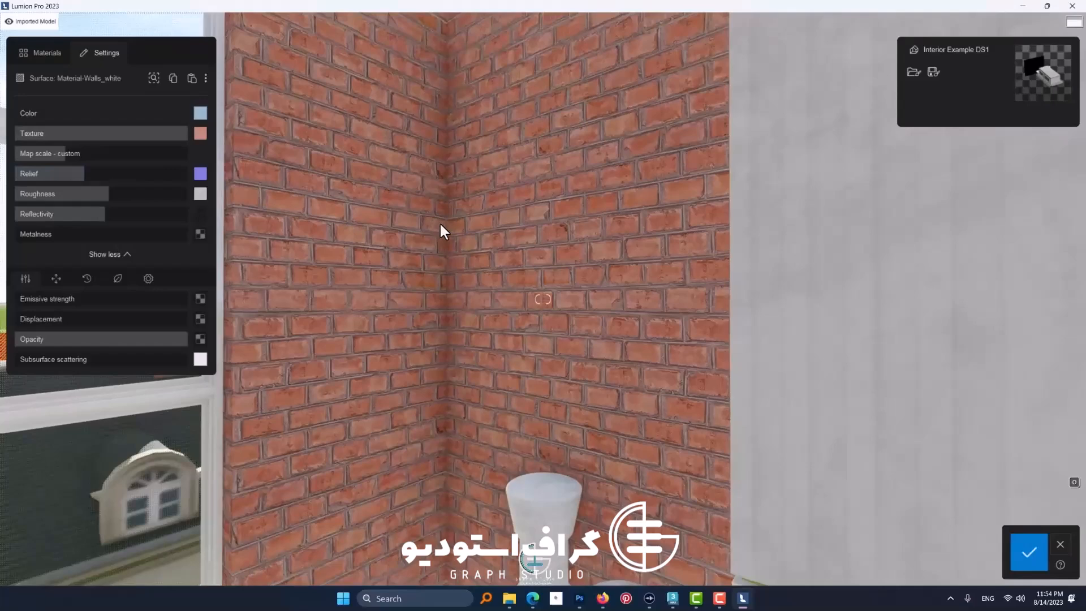
{"action": "scroll", "coordinate": [438, 223], "scroll_direction": "down", "scroll_amount": 4}
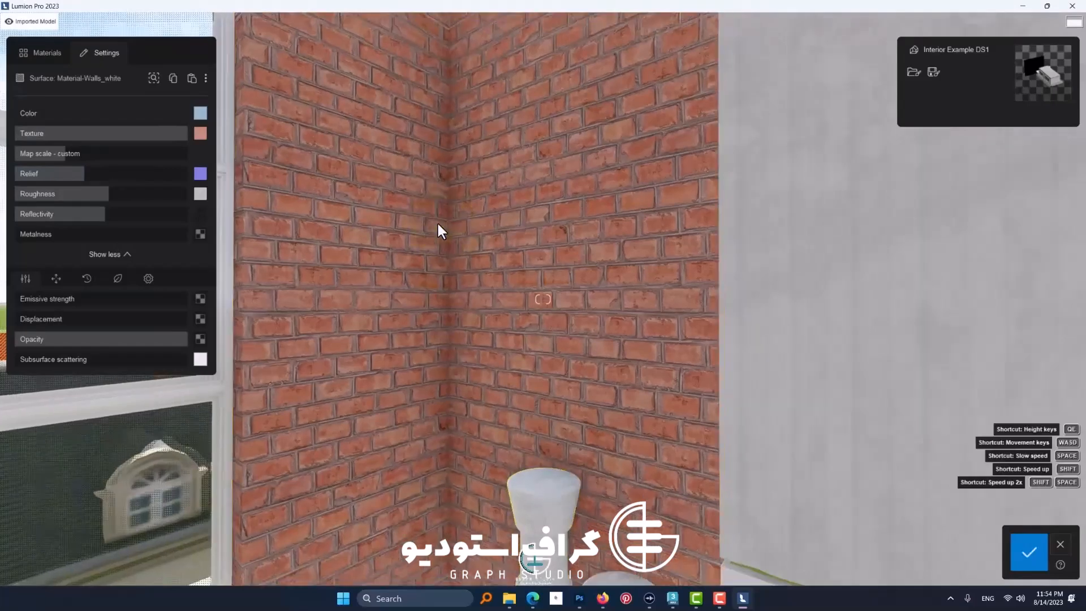
{"action": "scroll", "coordinate": [435, 237], "scroll_direction": "up", "scroll_amount": 4}
{"action": "mouse_move", "coordinate": [437, 223]}
{"action": "right_mouse_down"}
{"action": "mouse_move", "coordinate": [434, 238]}
{"action": "mouse_move", "coordinate": [426, 227]}
{"action": "right_mouse_up"}
{"action": "scroll", "coordinate": [426, 226], "scroll_direction": "up", "scroll_amount": 2}
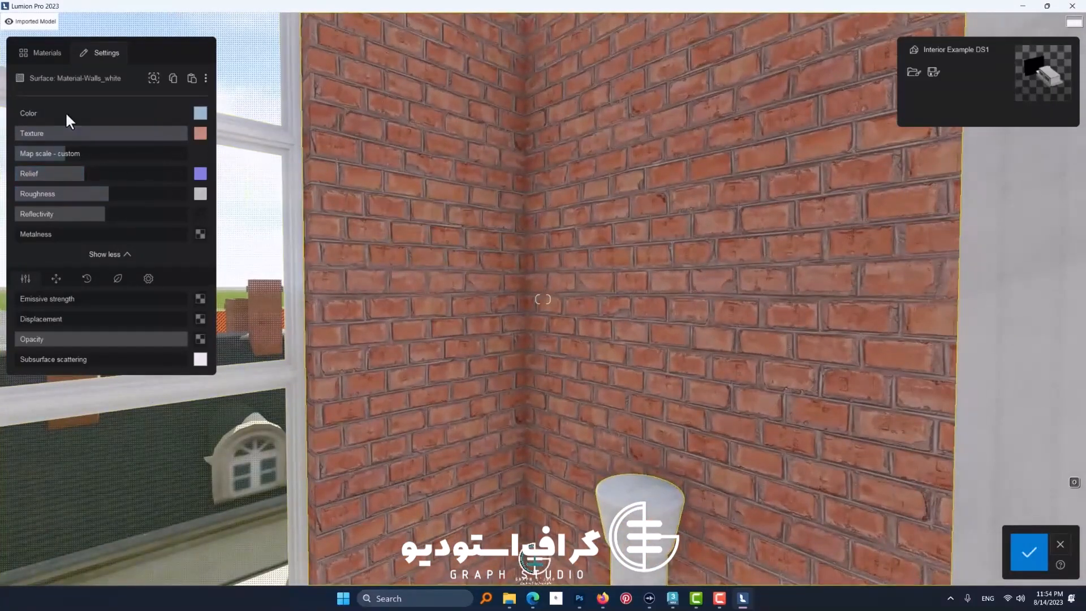
Step: Load BRICK-WALL-03_Depth_8k.tif as the wall's displacement map, showing TIF files instead of JPG files
{"action": "left_click", "coordinate": [202, 326]}
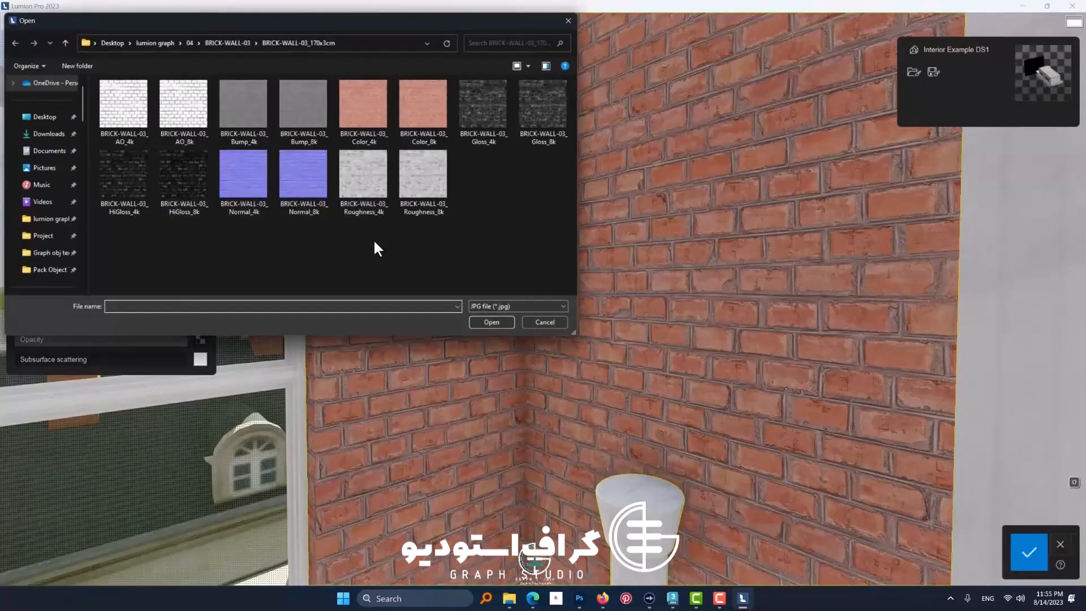
{"action": "left_click", "coordinate": [212, 177]}
{"action": "left_click", "coordinate": [300, 125]}
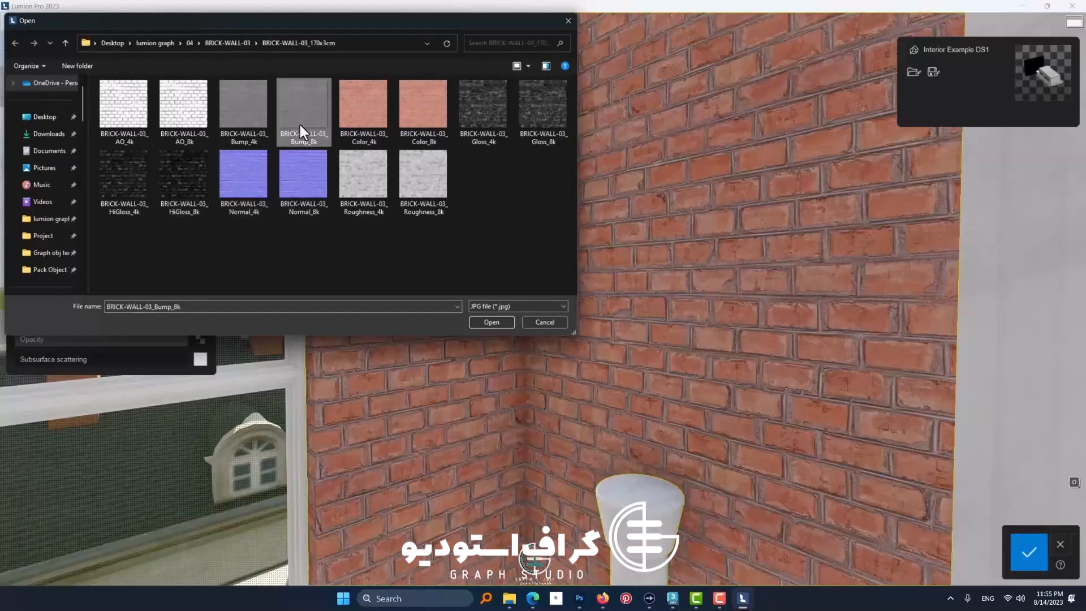
{"action": "left_click", "coordinate": [490, 145]}
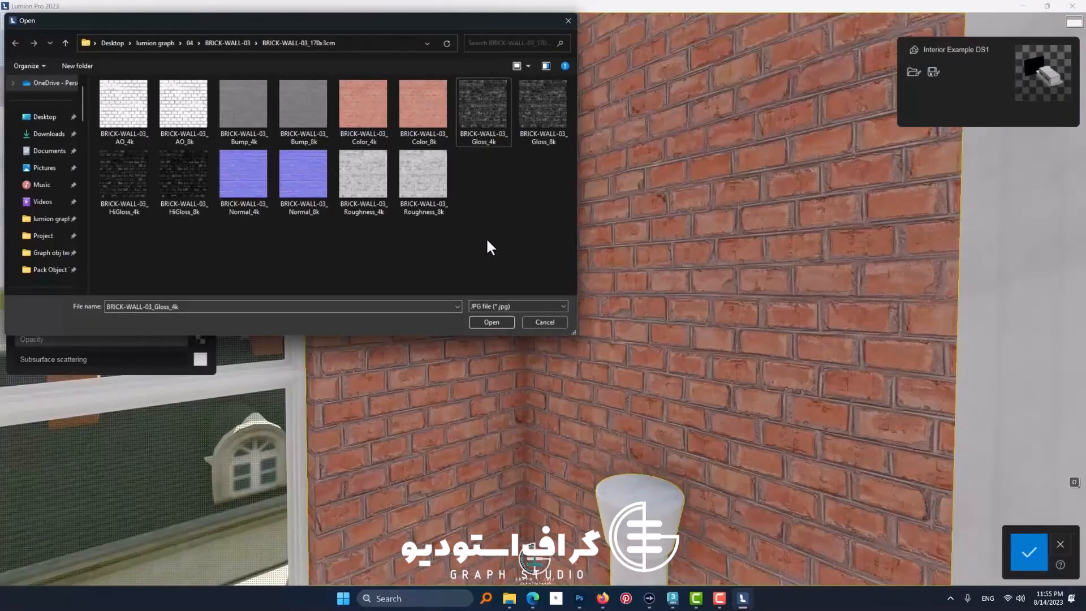
{"action": "left_click", "coordinate": [488, 306]}
{"action": "left_click", "coordinate": [491, 363]}
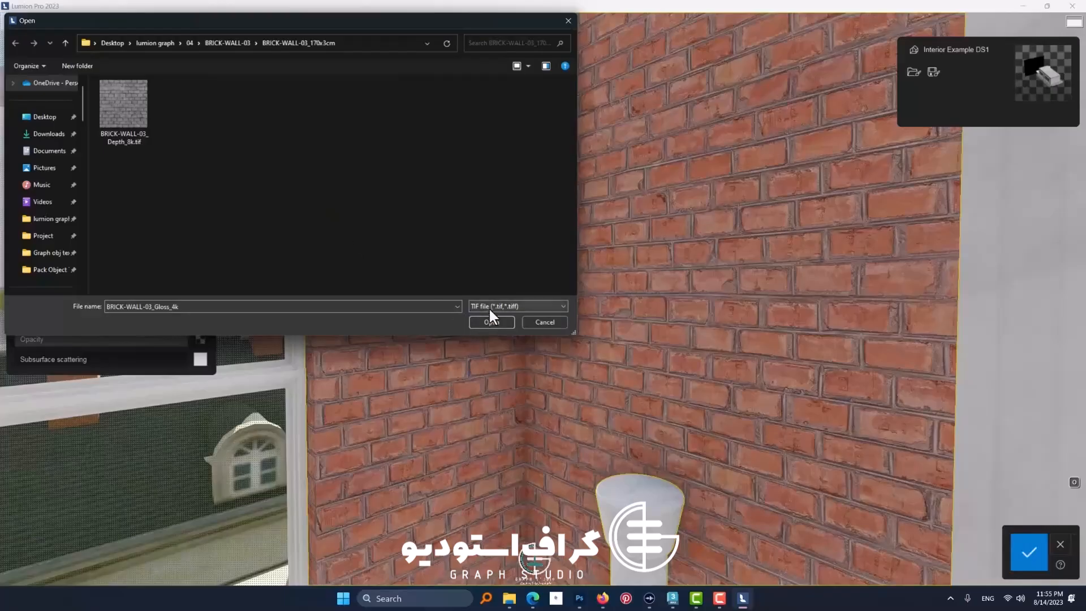
{"action": "double_click", "coordinate": [124, 125]}
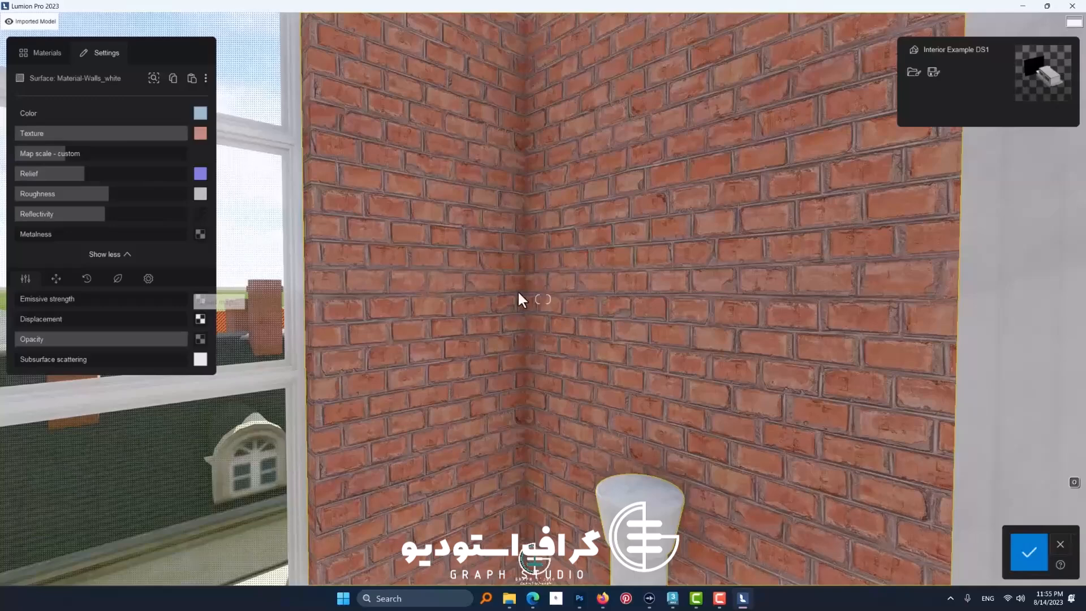
Step: Adjust the wall's displacement strength, trying 90% and settling on a lower value while examining the bricks up close
{"action": "left_click_drag", "start_coordinate": [40, 319], "coordinate": [174, 339]}
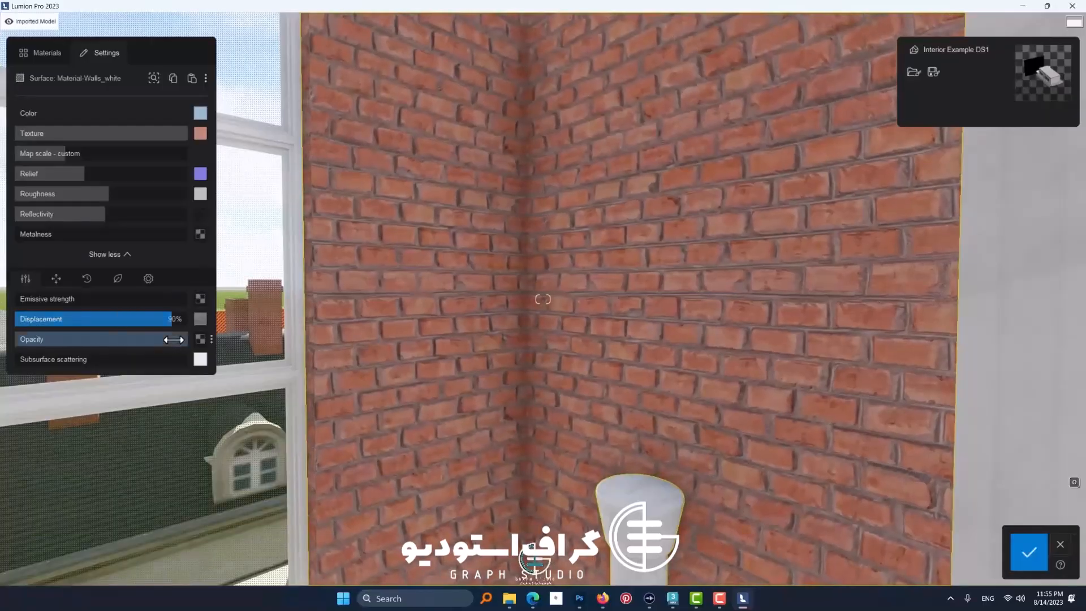
{"action": "scroll", "coordinate": [405, 263], "scroll_direction": "up", "scroll_amount": 2}
{"action": "mouse_move", "coordinate": [405, 263]}
{"action": "right_mouse_down"}
{"action": "mouse_move", "coordinate": [433, 280]}
{"action": "mouse_move", "coordinate": [392, 263]}
{"action": "right_mouse_up"}
{"action": "key", "text": "w"}
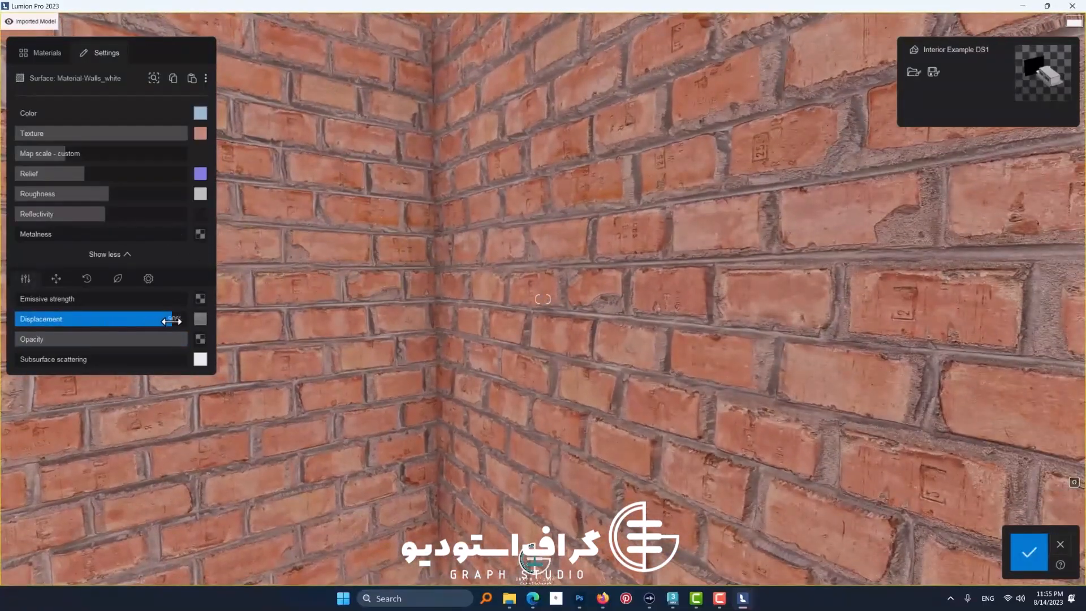
{"action": "left_click_drag", "start_coordinate": [172, 322], "coordinate": [120, 321]}
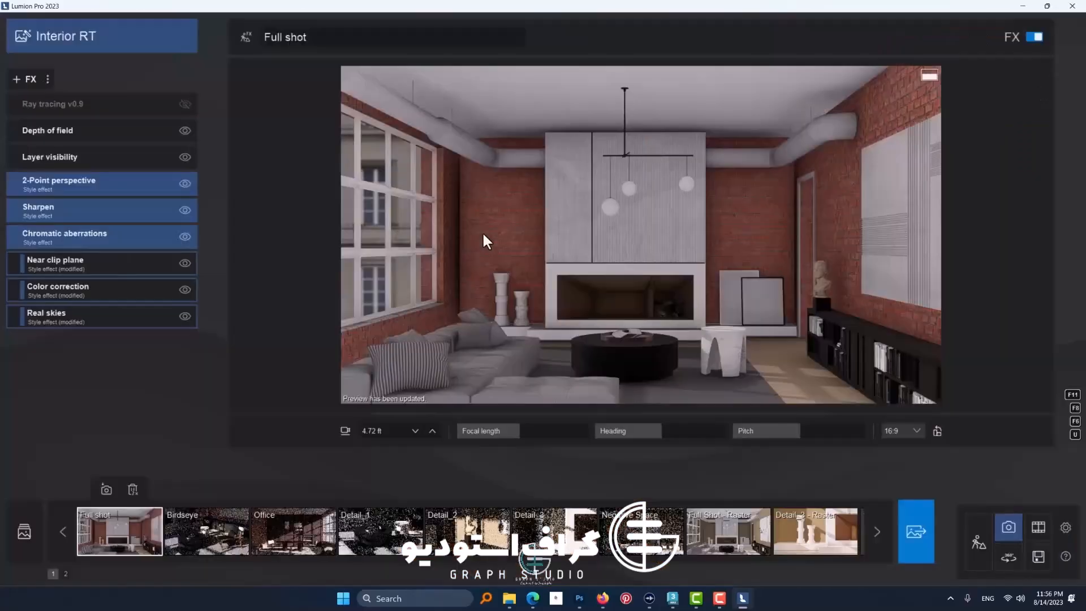
Step: Apply the Realistic style to the Full shot photo and examine the brick wall beside the fireplace up close
{"action": "left_click", "coordinate": [104, 49]}
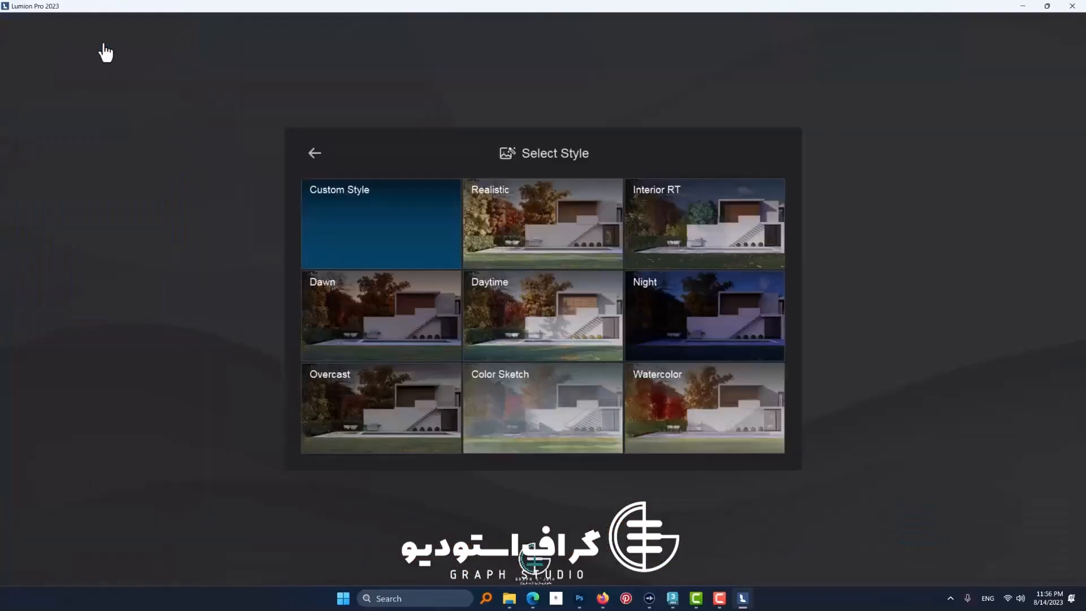
{"action": "left_click", "coordinate": [536, 237]}
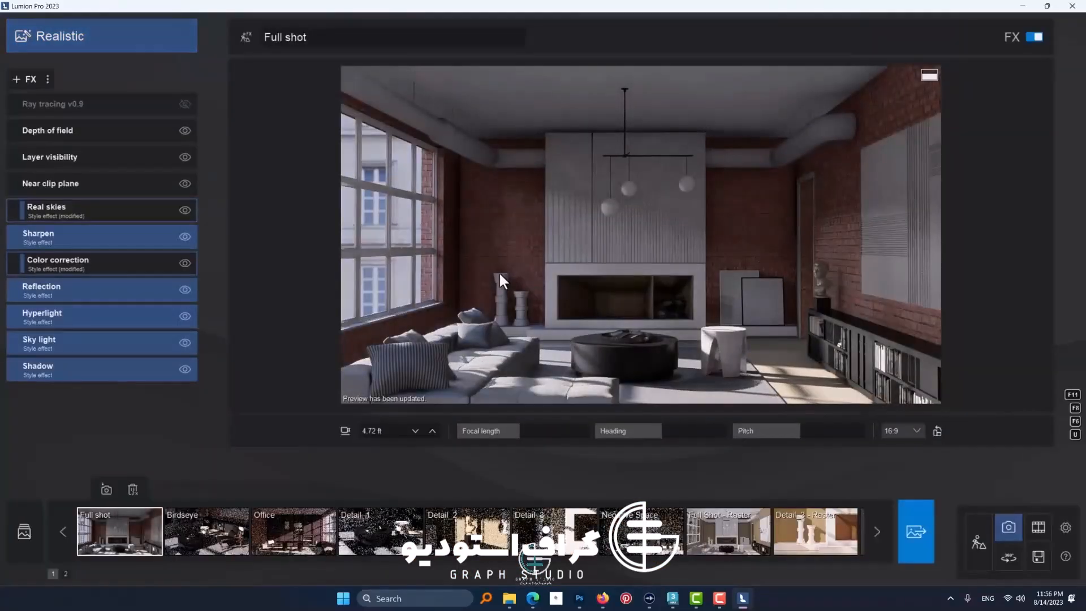
{"action": "key", "text": "w"}
{"action": "key", "text": "a"}
{"action": "key", "text": "w"}
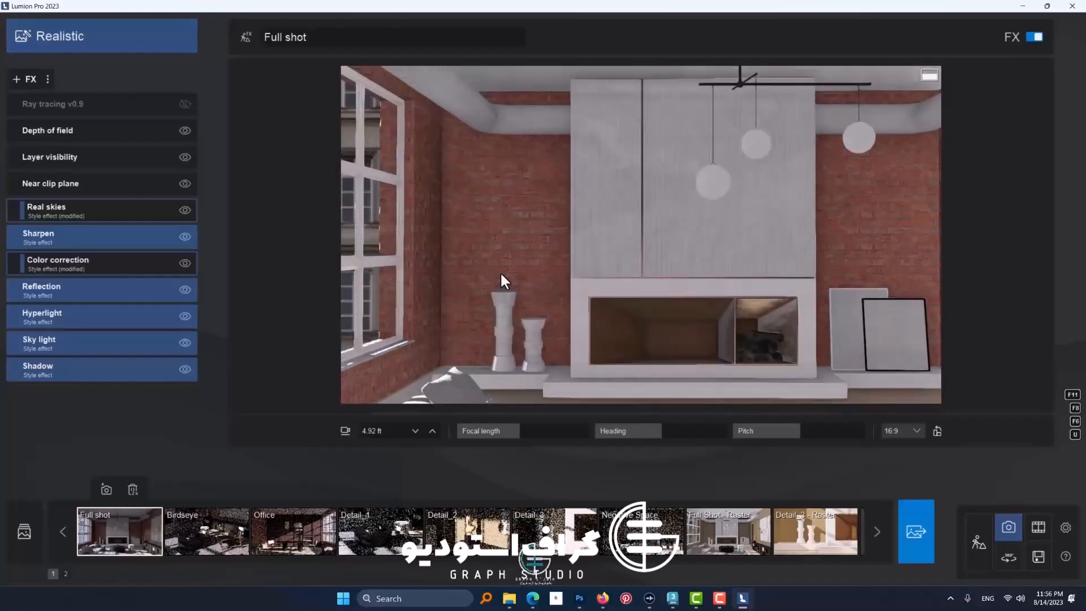
{"action": "key", "text": "a"}
{"action": "key", "text": "w"}
{"action": "key", "text": "s"}
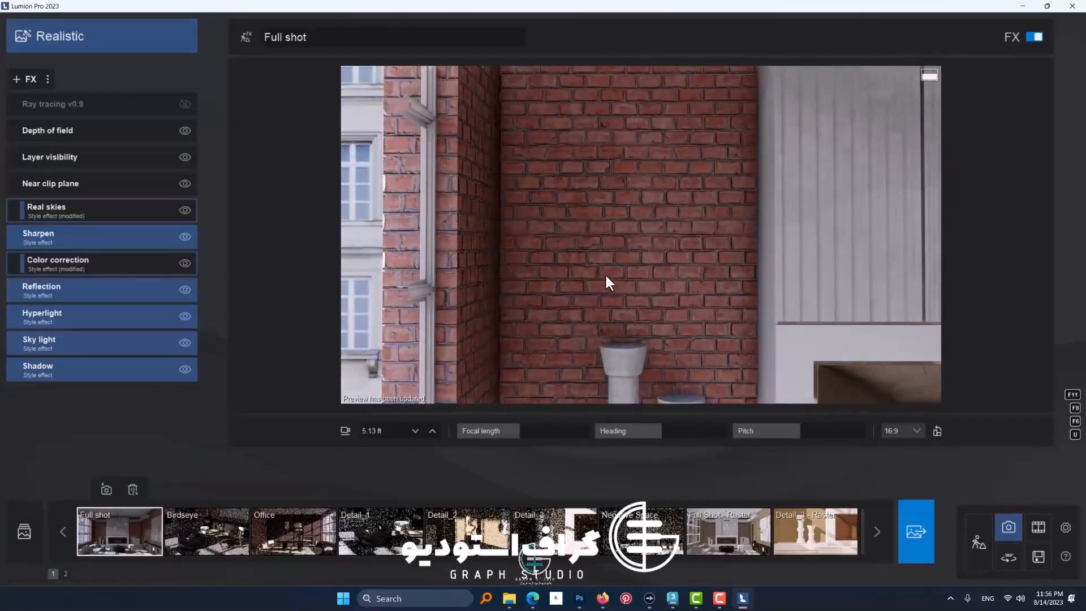
{"action": "key", "text": "s"}
{"action": "key", "text": "d"}
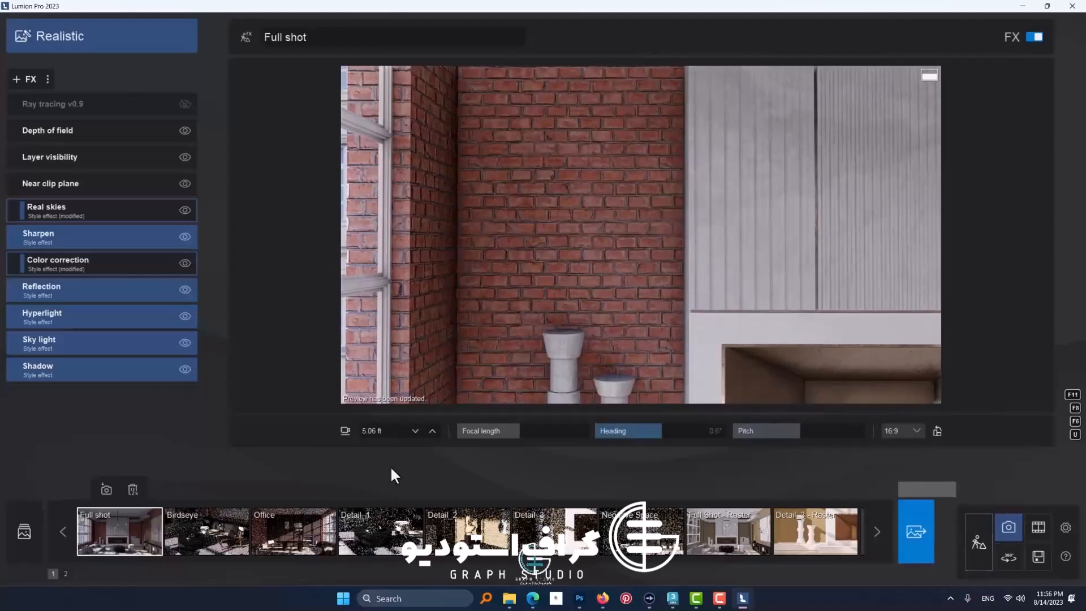
Step: Store the close-up wall view in photo slot 10 with the Interior RT style and its ray tracing effect switched off
{"action": "left_click", "coordinate": [876, 535]}
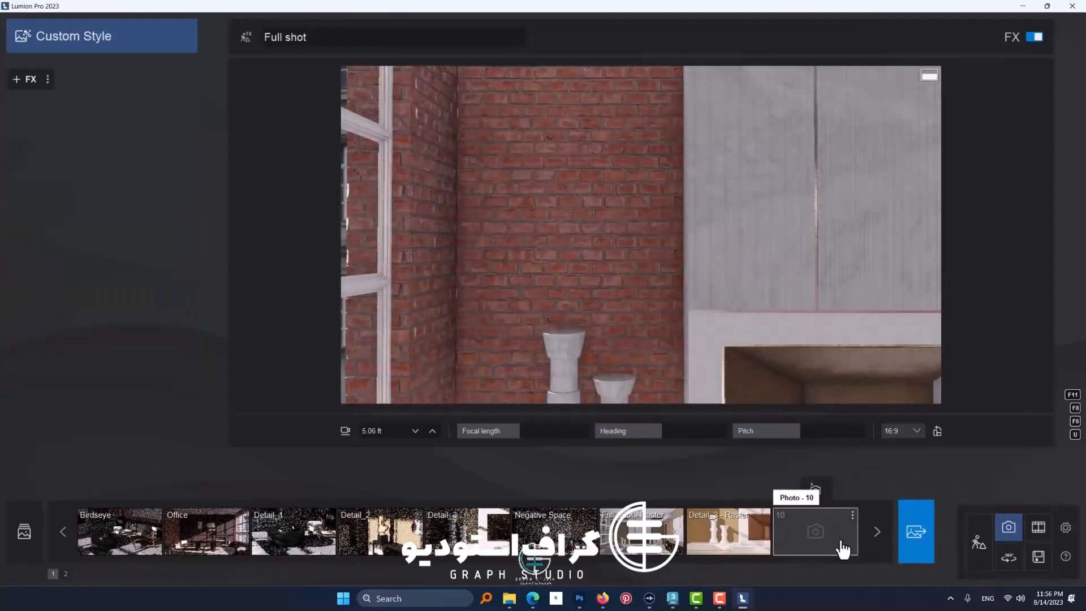
{"action": "left_click", "coordinate": [843, 549]}
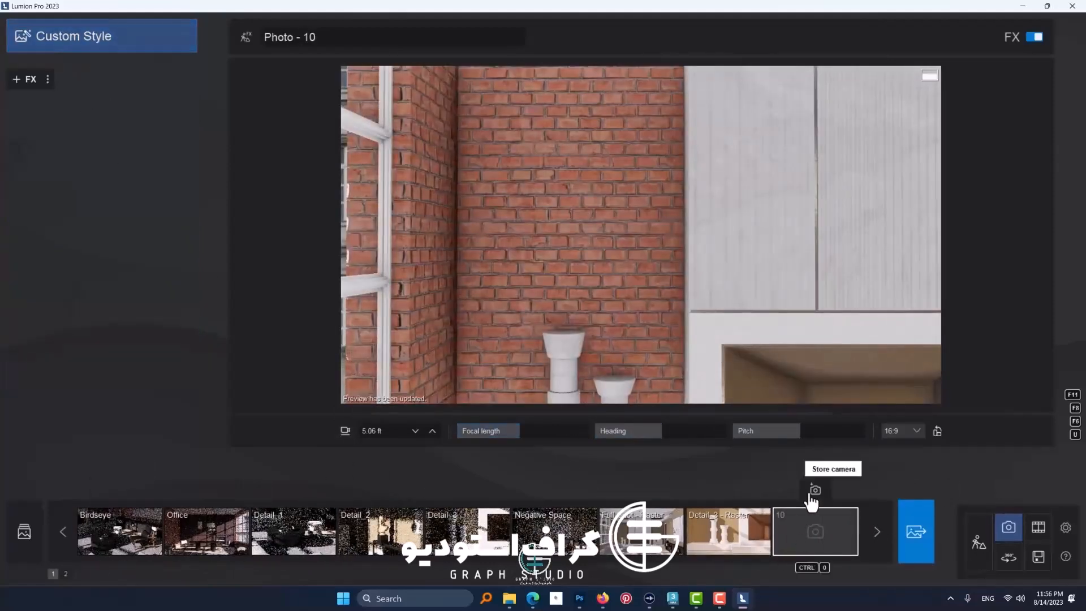
{"action": "left_click", "coordinate": [92, 34]}
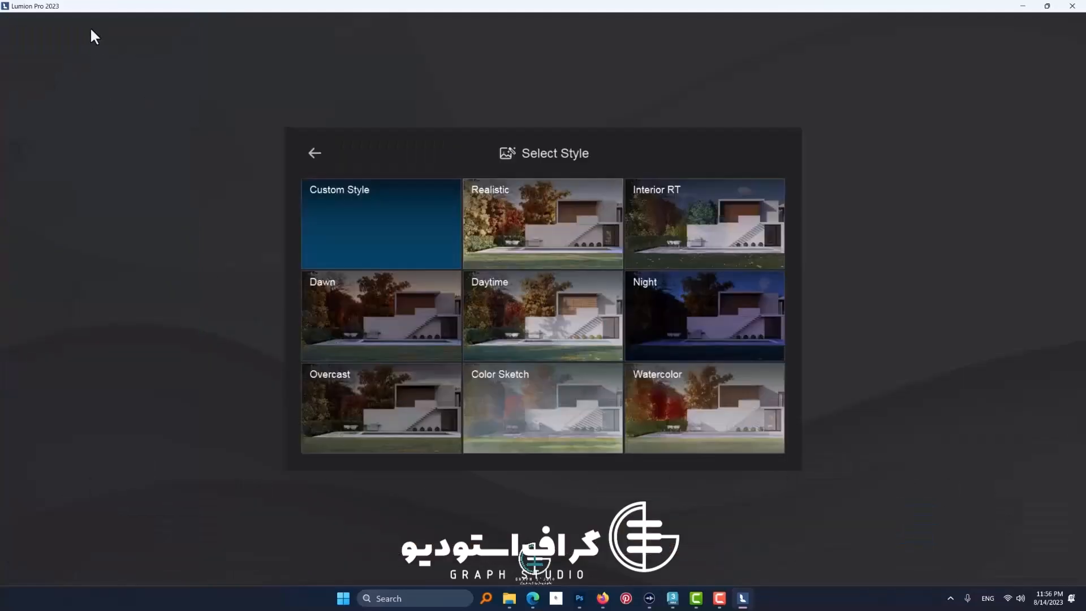
{"action": "left_click", "coordinate": [686, 236]}
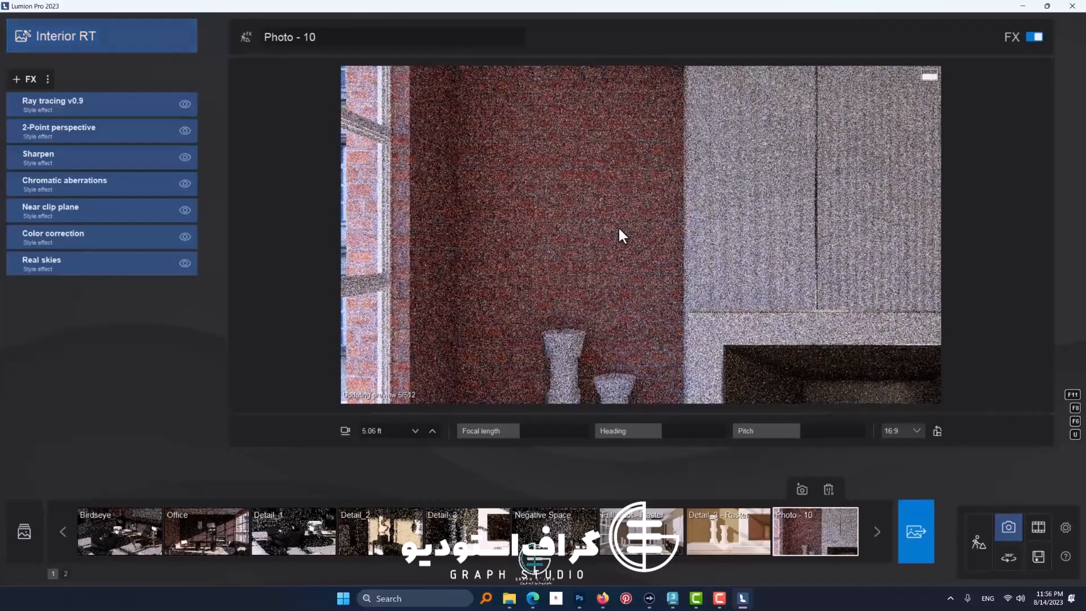
{"action": "left_click", "coordinate": [185, 105]}
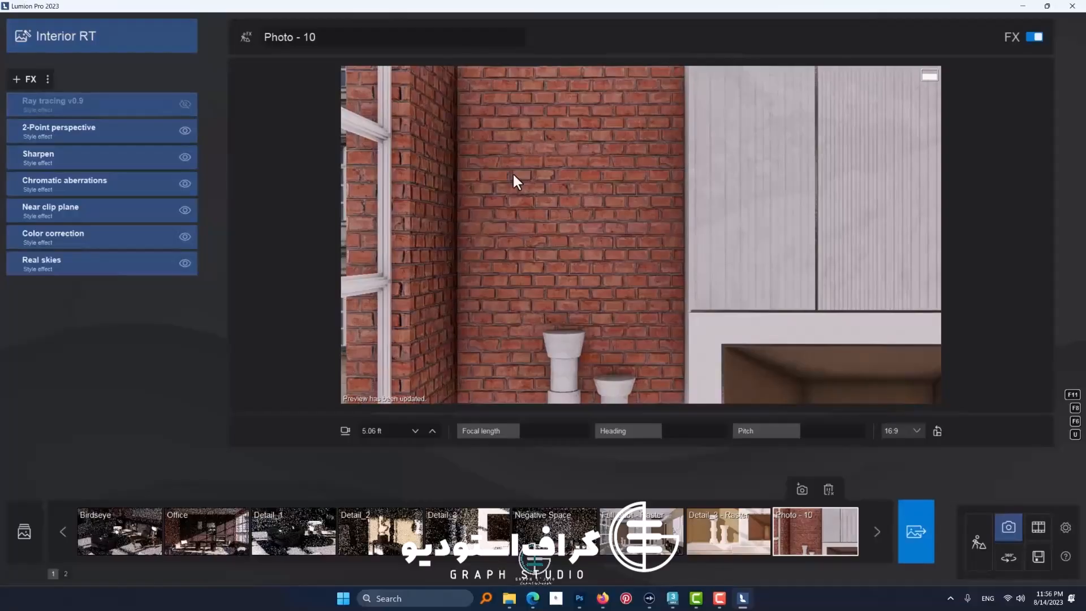
Step: Reopen the brick wall's material for editing in the scene and lower its displacement to just under 40%
{"action": "left_click", "coordinate": [977, 543]}
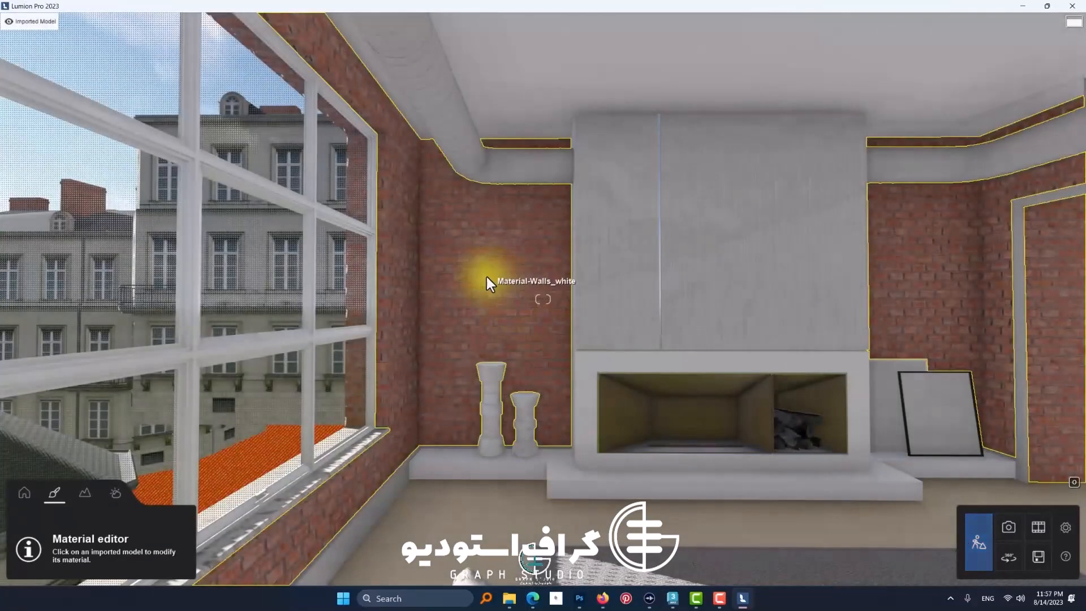
{"action": "left_click", "coordinate": [484, 276]}
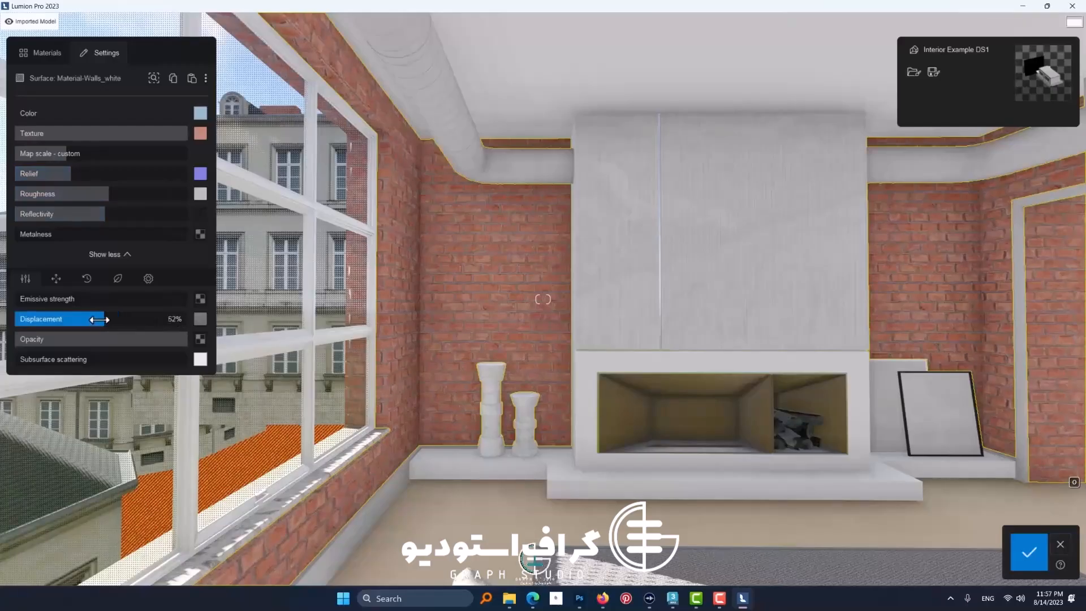
{"action": "left_click_drag", "start_coordinate": [99, 320], "coordinate": [71, 321]}
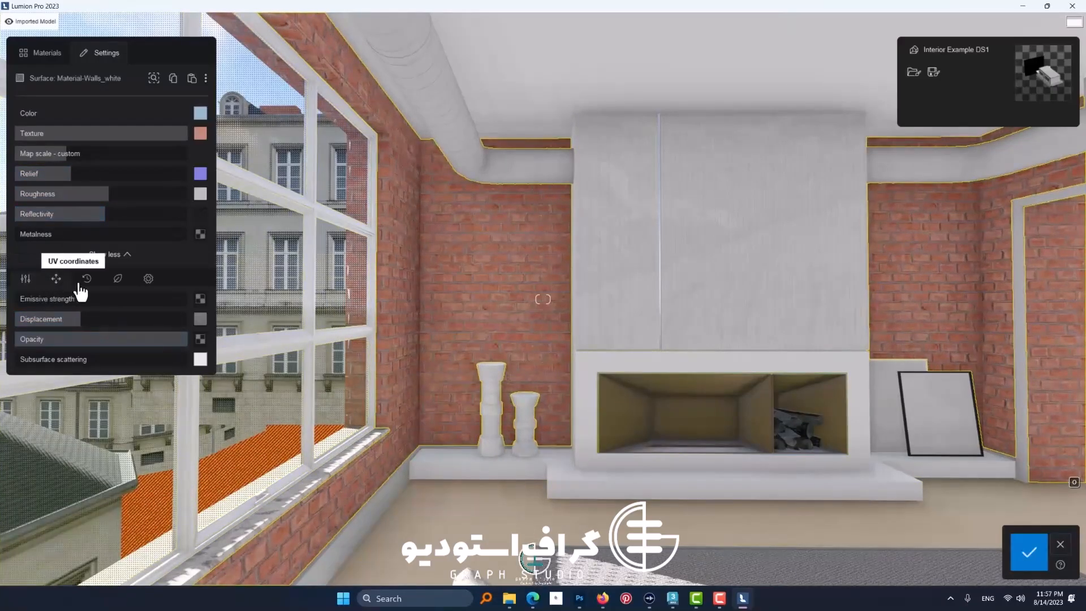
Step: Try out the wall's emissive strength, opacity and subsurface scattering, restoring each value, and view the UV coordinate settings
{"action": "mouse_move", "coordinate": [33, 302]}
{"action": "left_mouse_down"}
{"action": "mouse_move", "coordinate": [187, 308]}
{"action": "mouse_move", "coordinate": [13, 303]}
{"action": "left_mouse_up"}
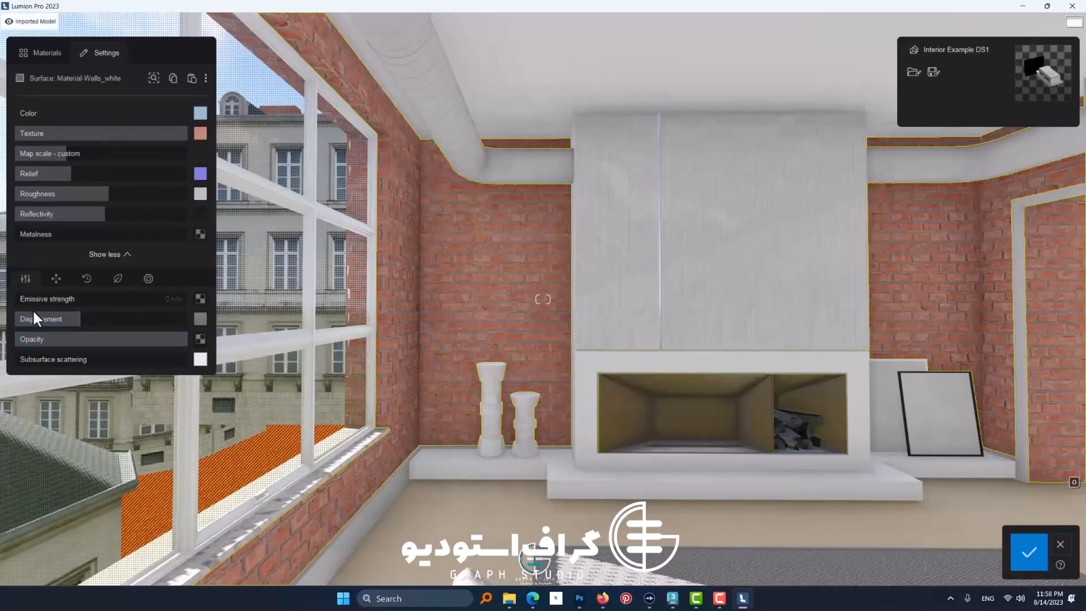
{"action": "left_click_drag", "start_coordinate": [45, 339], "coordinate": [85, 345]}
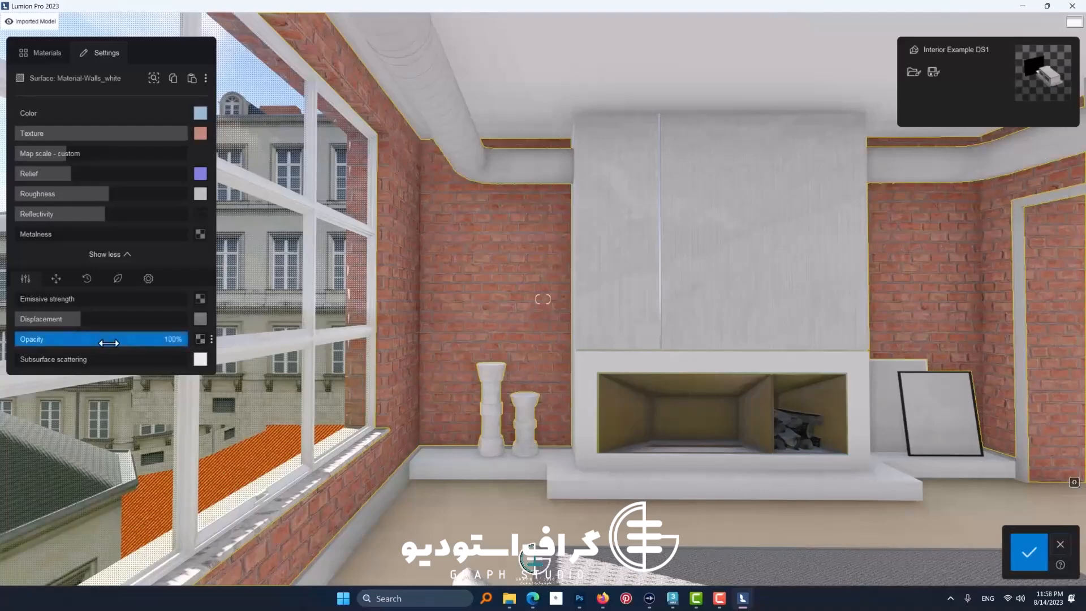
{"action": "left_click_drag", "start_coordinate": [49, 360], "coordinate": [7, 367]}
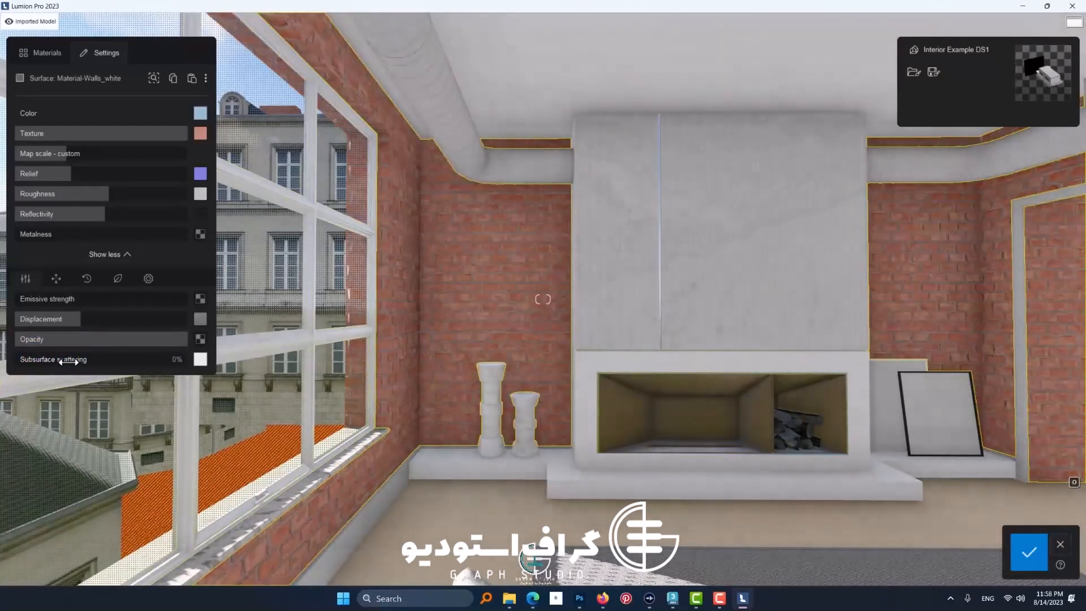
{"action": "left_click", "coordinate": [56, 279]}
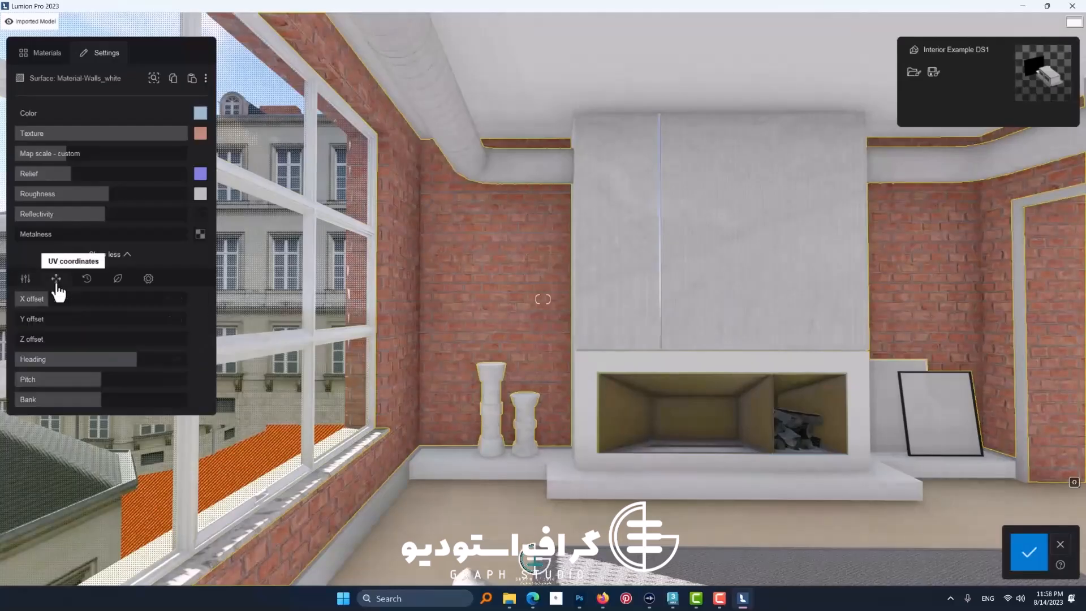
Step: Weather the brick wall at 77% strength and compare the wood, leather, silver and neighbouring metal weathering types up close
{"action": "left_click", "coordinate": [85, 283]}
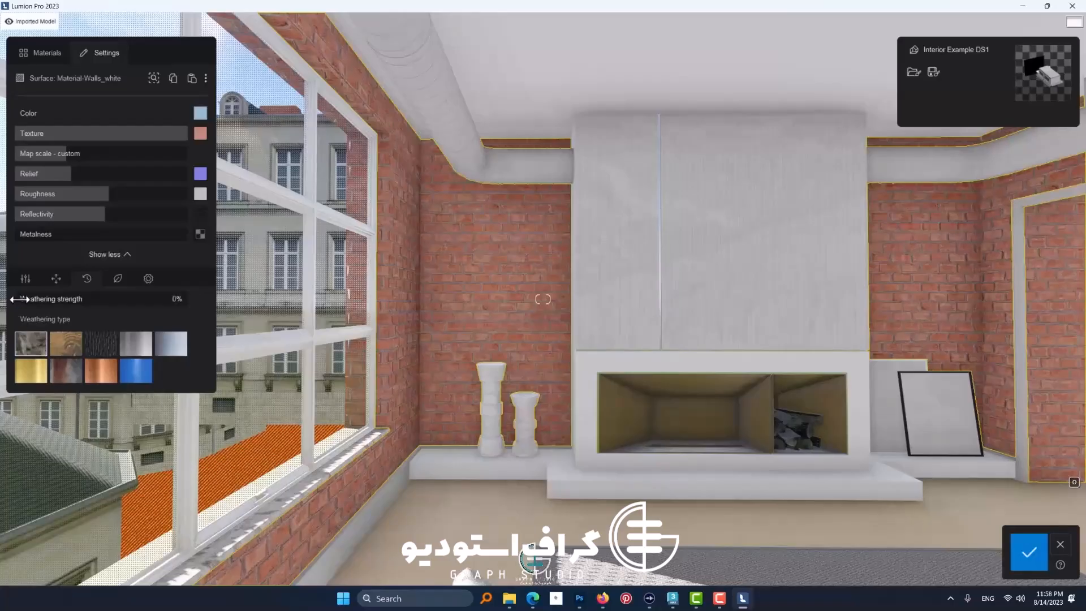
{"action": "left_click_drag", "start_coordinate": [45, 302], "coordinate": [149, 304]}
{"action": "scroll", "coordinate": [361, 335], "scroll_direction": "up", "scroll_amount": 3}
{"action": "left_click", "coordinate": [66, 343]}
{"action": "left_click", "coordinate": [102, 349]}
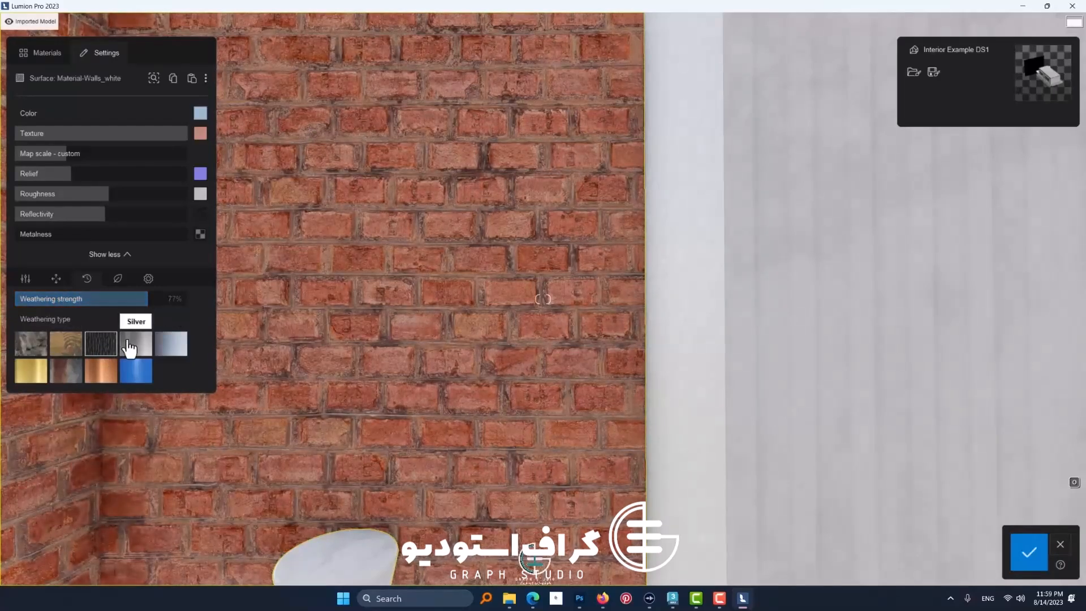
{"action": "left_click", "coordinate": [130, 347]}
{"action": "left_click", "coordinate": [168, 353]}
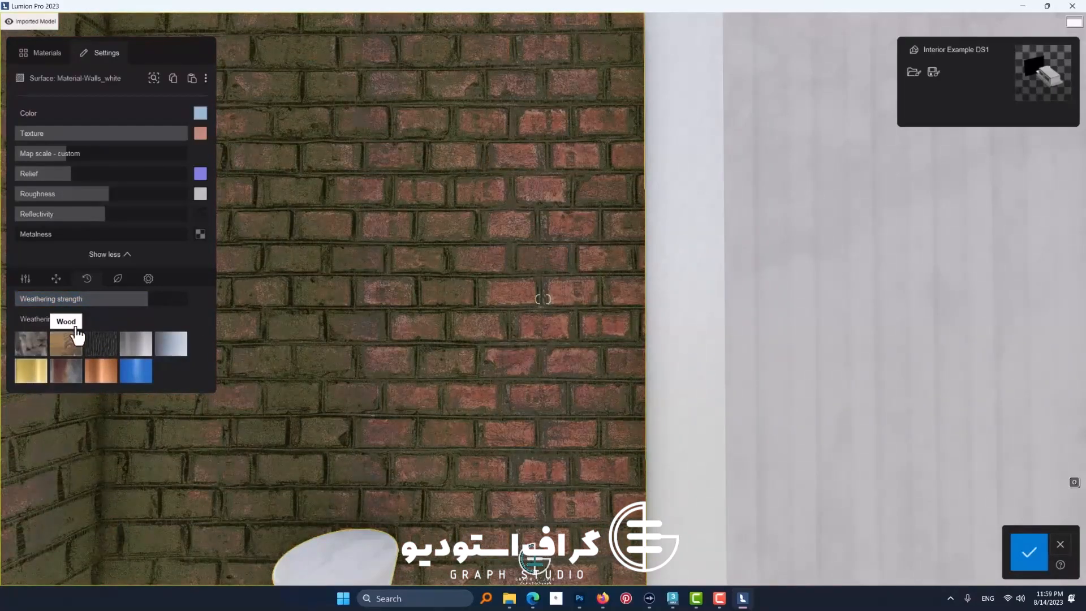
Step: Compare the gold, copper and plastic weathering types at about 45%, return to the first type and reduce the weathering strength to a low value
{"action": "left_click", "coordinate": [54, 306]}
{"action": "left_click", "coordinate": [56, 365]}
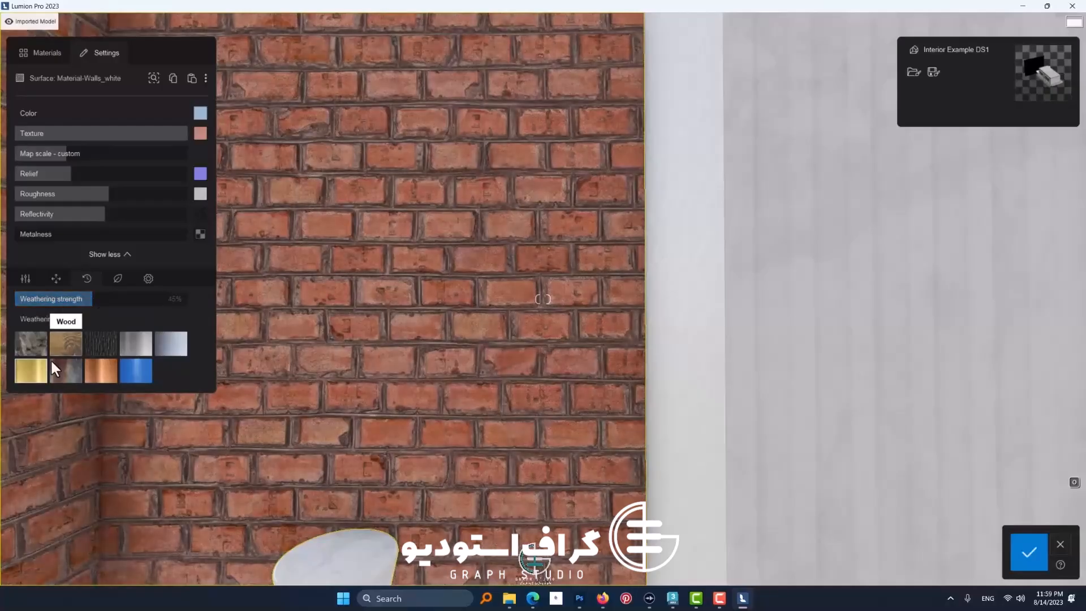
{"action": "left_click", "coordinate": [118, 307]}
{"action": "left_click_drag", "start_coordinate": [118, 306], "coordinate": [89, 311]}
{"action": "left_click", "coordinate": [102, 372]}
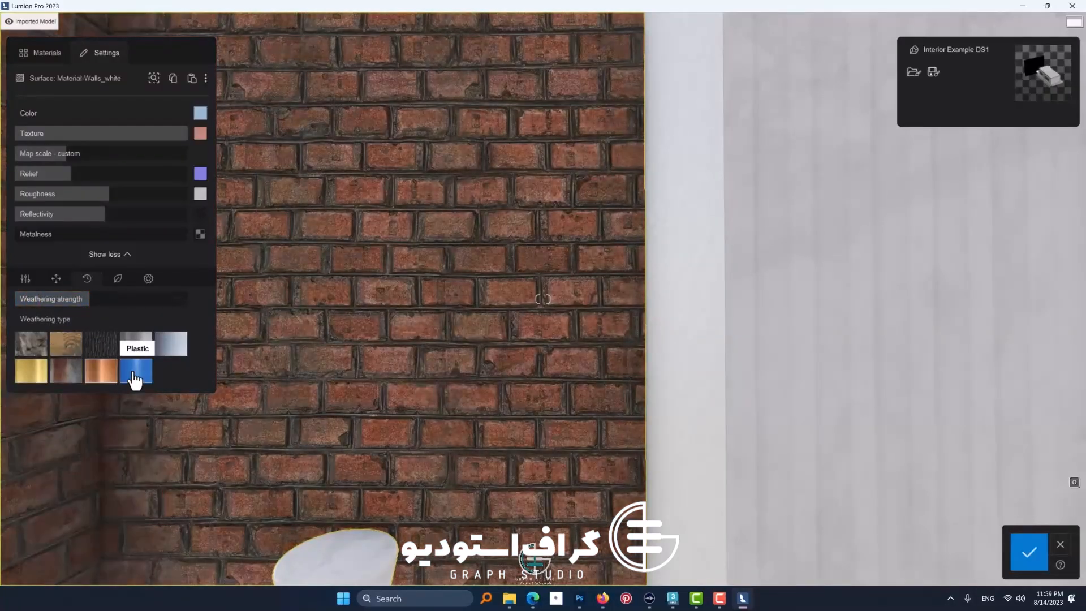
{"action": "left_click", "coordinate": [134, 371]}
{"action": "left_click", "coordinate": [23, 351]}
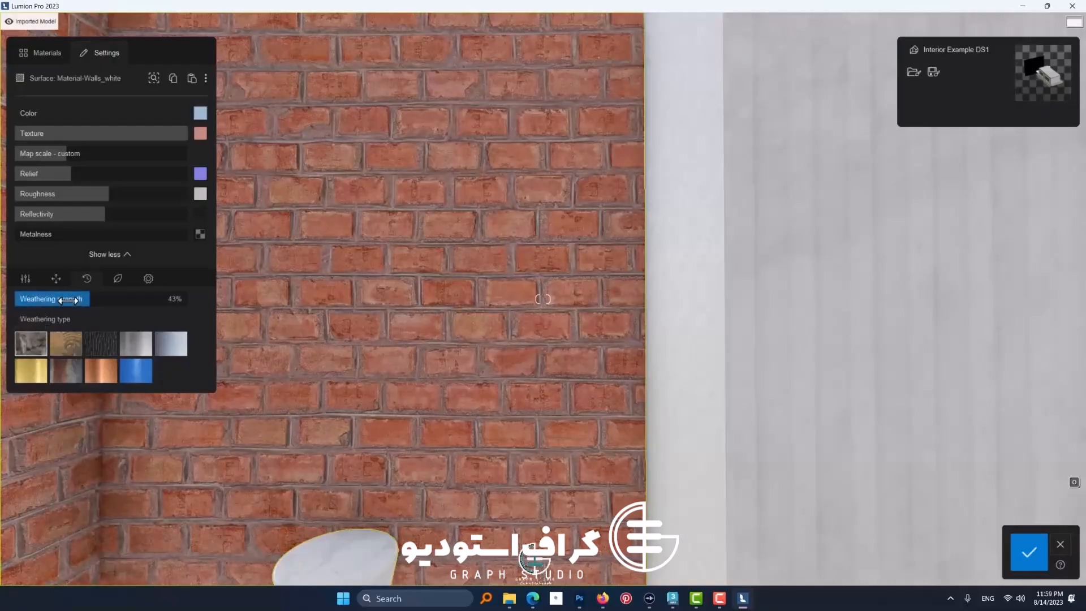
{"action": "left_click_drag", "start_coordinate": [87, 300], "coordinate": [13, 306]}
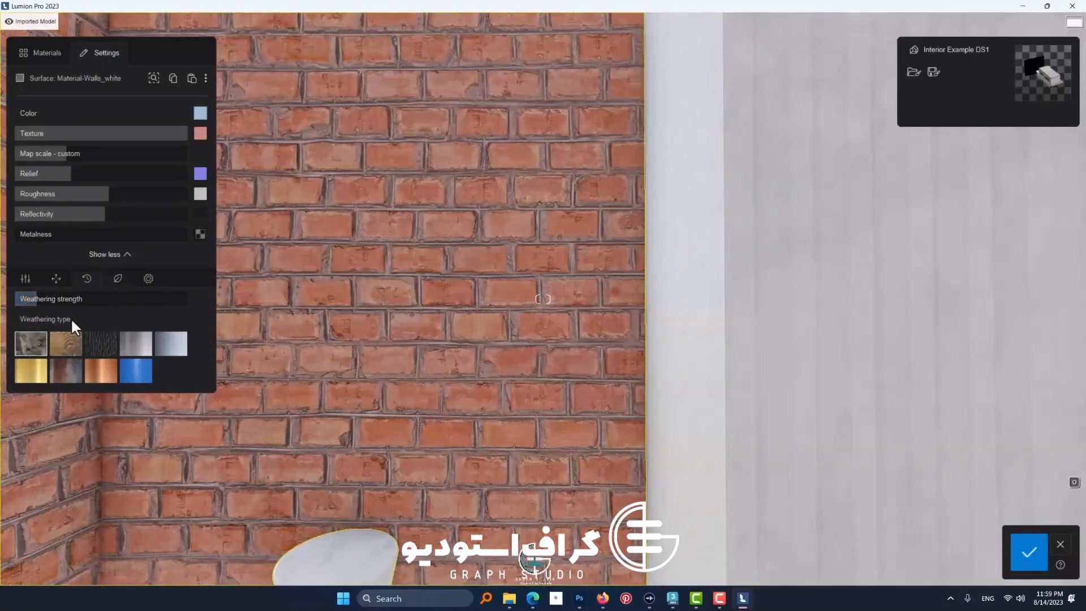
Step: Grow foliage over the brick walls with a spread of a little over half, adjusting leaf size and leaf type in the full room view
{"action": "left_click", "coordinate": [120, 281]}
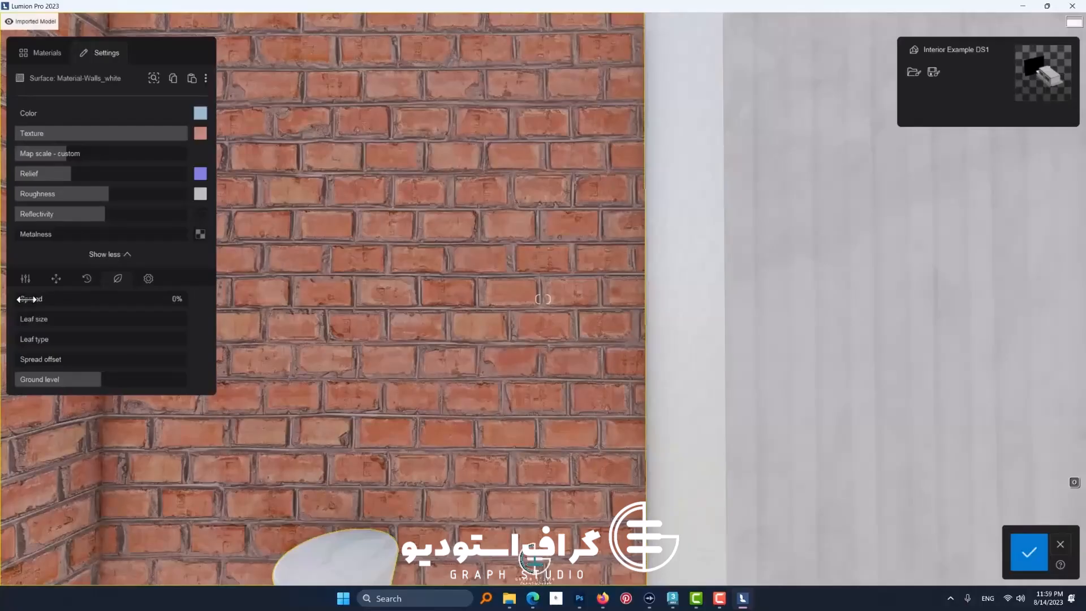
{"action": "left_click_drag", "start_coordinate": [37, 299], "coordinate": [19, 313]}
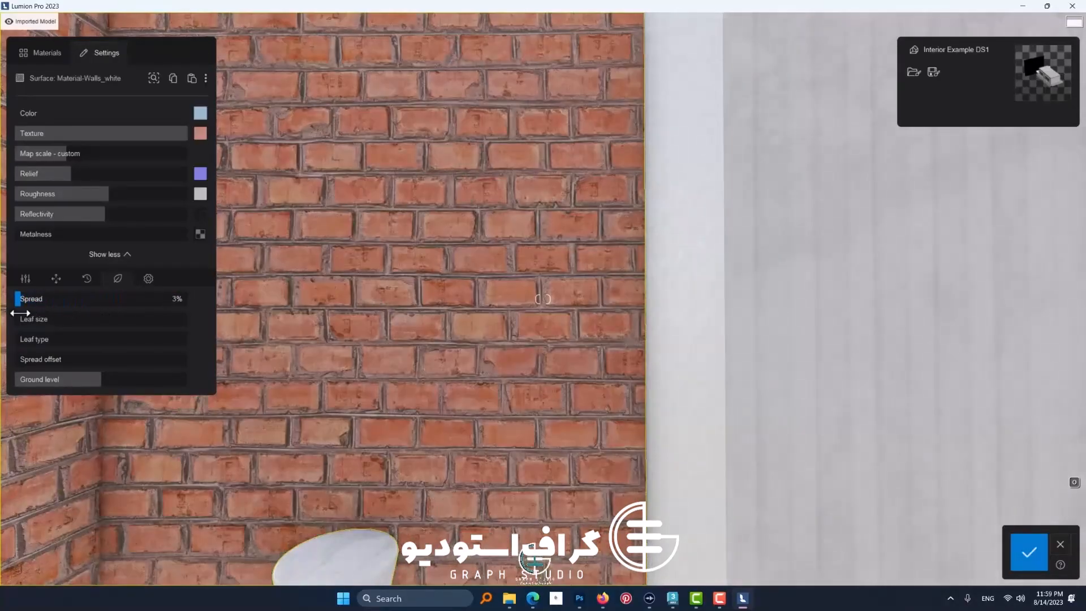
{"action": "key", "text": "s"}
{"action": "key", "text": "d"}
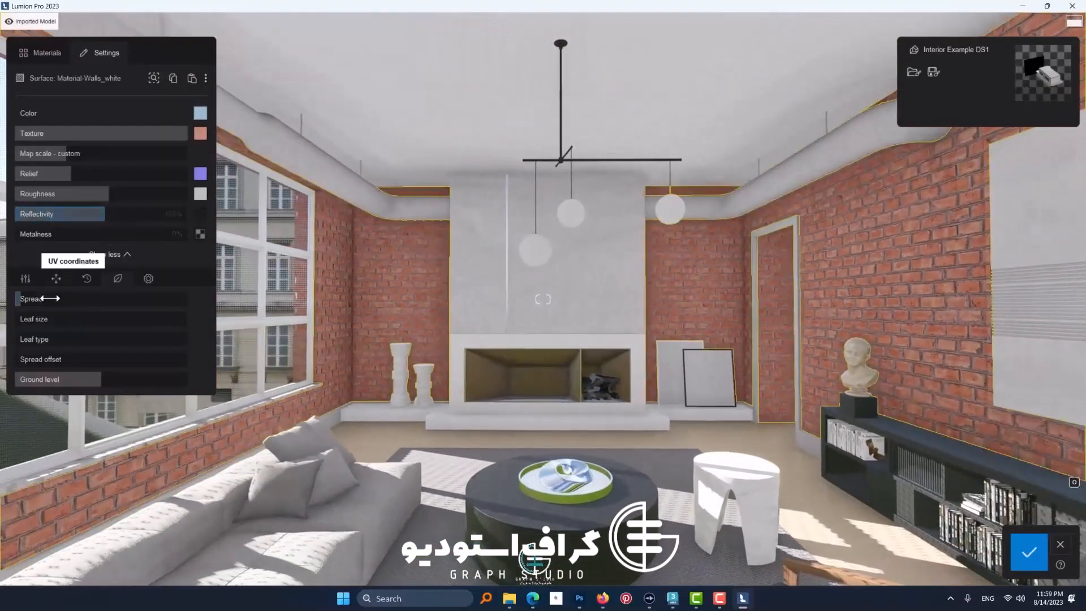
{"action": "left_click_drag", "start_coordinate": [41, 299], "coordinate": [68, 321]}
{"action": "left_click_drag", "start_coordinate": [125, 302], "coordinate": [114, 301]}
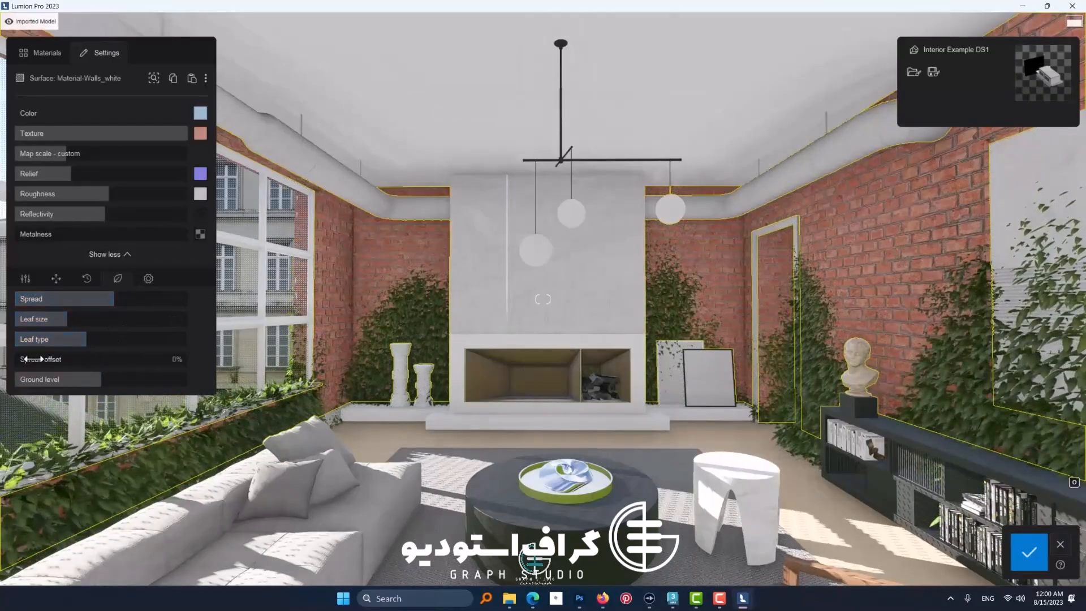
Step: Try a 39% spread offset and different ground levels for the wall foliage, and remove the leaves with a spread of 0%
{"action": "left_click_drag", "start_coordinate": [57, 360], "coordinate": [140, 381]}
{"action": "key", "text": "super"}
{"action": "left_click", "coordinate": [127, 381]}
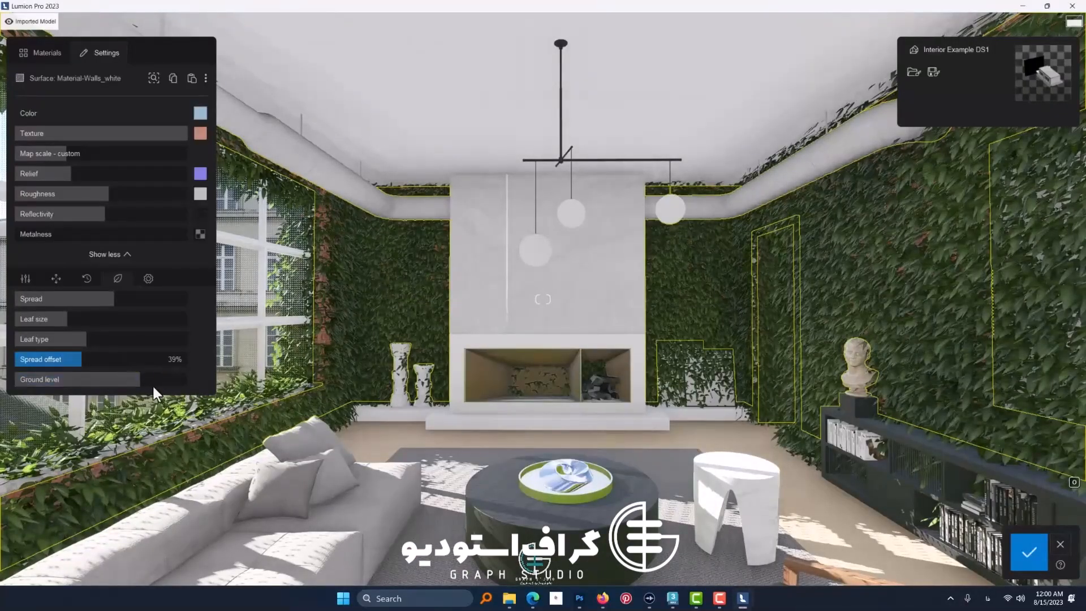
{"action": "left_click_drag", "start_coordinate": [139, 381], "coordinate": [101, 383]}
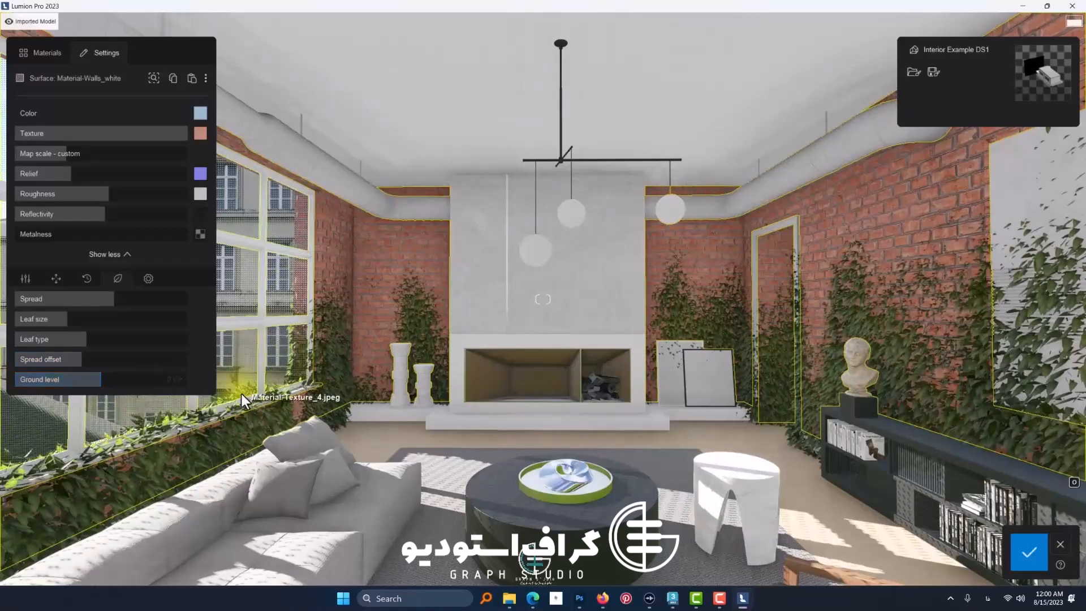
{"action": "left_click_drag", "start_coordinate": [119, 298], "coordinate": [3, 320]}
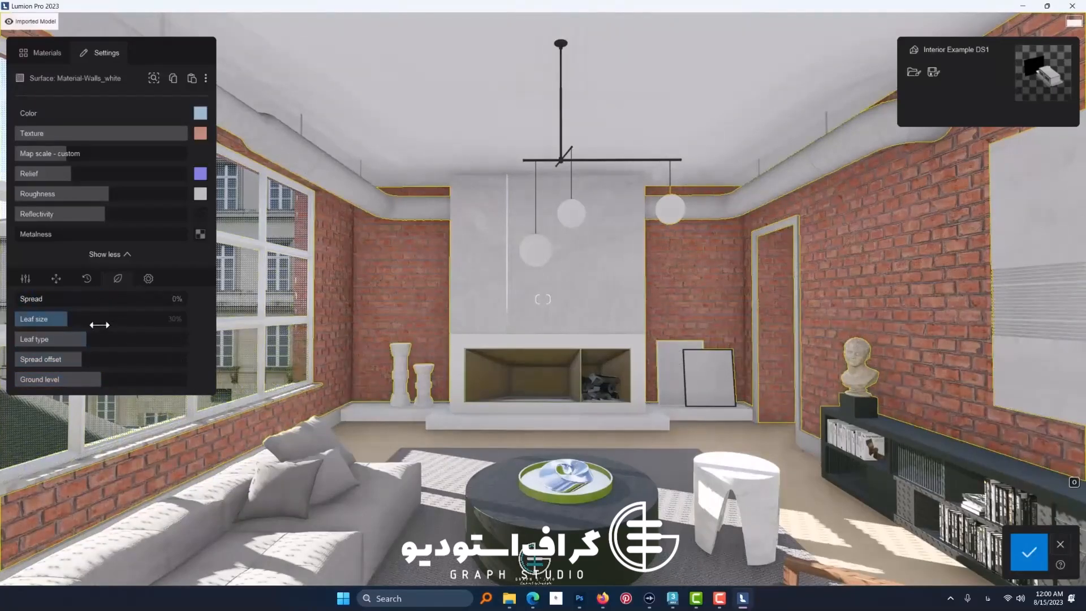
Step: Try softening the brick wall's edges while judging the corner up close, and return the softening to zero
{"action": "left_click", "coordinate": [147, 279]}
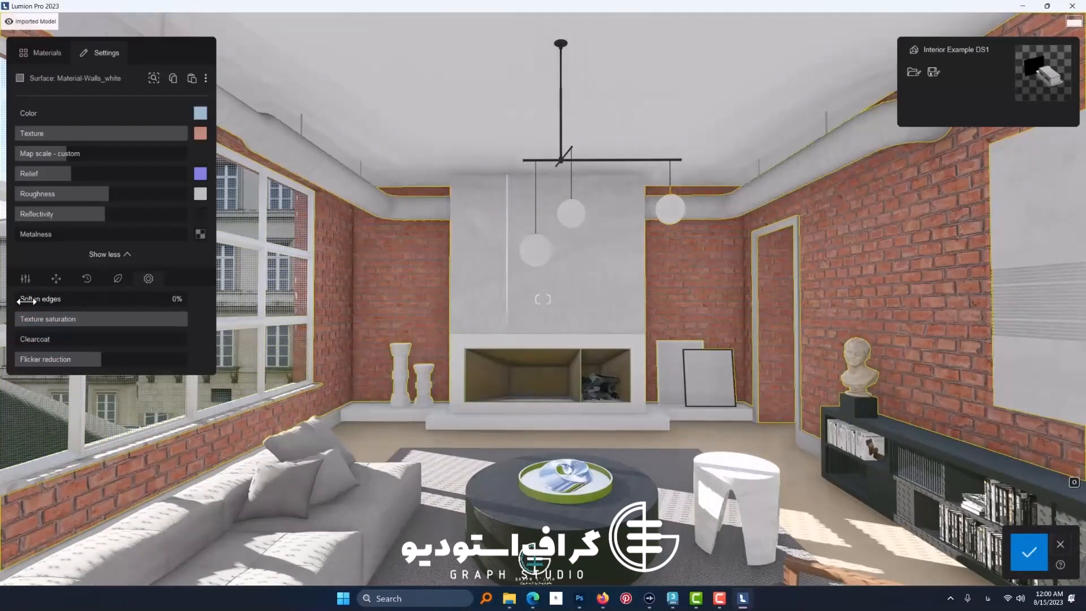
{"action": "left_click_drag", "start_coordinate": [25, 302], "coordinate": [176, 317]}
{"action": "key", "text": "w"}
{"action": "key", "text": "w"}
{"action": "right_click_drag", "start_coordinate": [292, 309], "coordinate": [333, 309]}
{"action": "left_click_drag", "start_coordinate": [101, 299], "coordinate": [21, 318]}
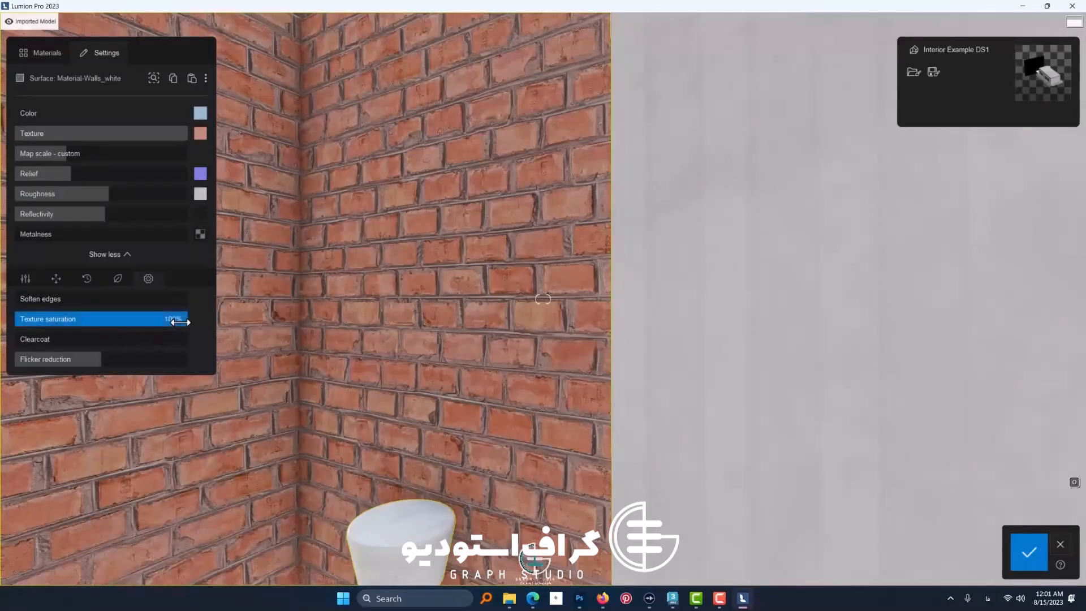
Step: Test the wall's texture saturation and clearcoat, keeping them at 100% and 0%, and lower its flicker reduction
{"action": "mouse_move", "coordinate": [180, 322]}
{"action": "left_mouse_down"}
{"action": "mouse_move", "coordinate": [19, 316]}
{"action": "mouse_move", "coordinate": [188, 321]}
{"action": "left_mouse_up"}
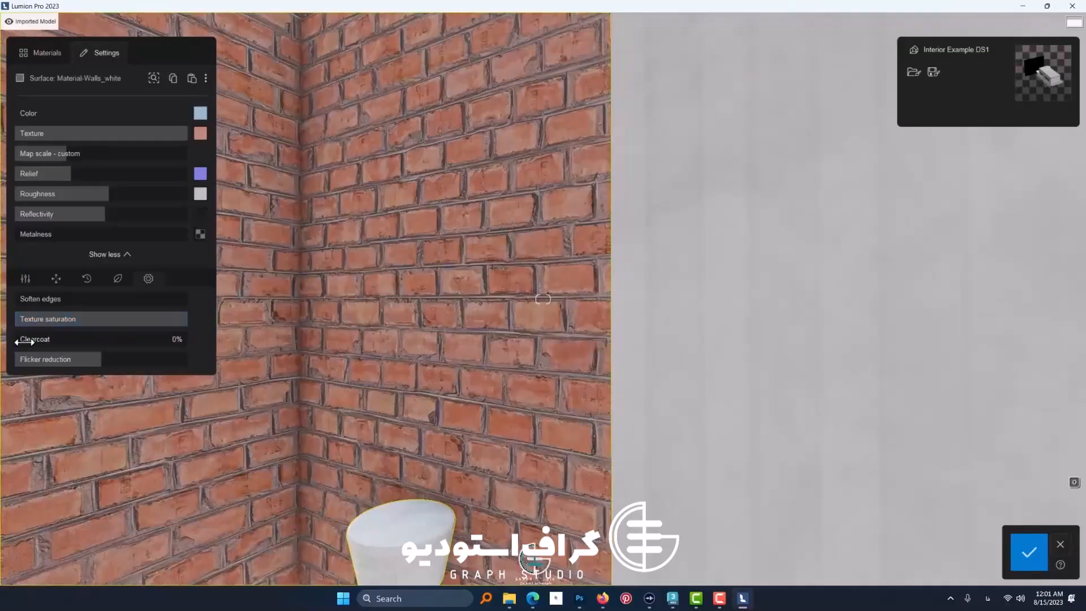
{"action": "mouse_move", "coordinate": [24, 342]}
{"action": "left_mouse_down"}
{"action": "mouse_move", "coordinate": [189, 342]}
{"action": "mouse_move", "coordinate": [12, 339]}
{"action": "mouse_move", "coordinate": [39, 344]}
{"action": "mouse_move", "coordinate": [18, 360]}
{"action": "mouse_move", "coordinate": [33, 361]}
{"action": "left_mouse_up"}
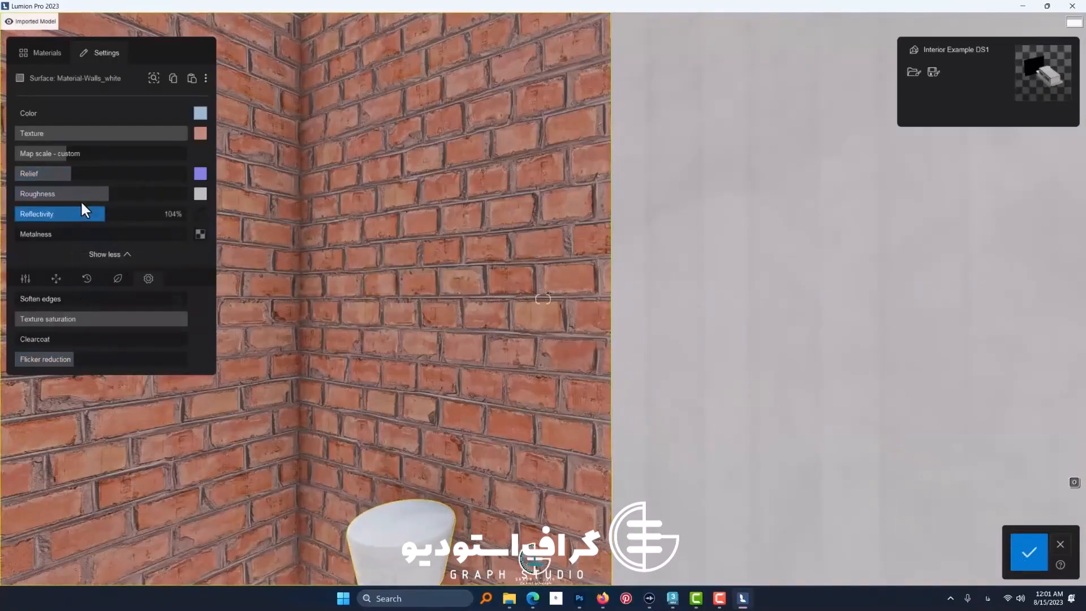
Step: Lower the brick wall's reflectivity to nearly zero and save the material to disk as BRICK in the BRICK-WALL-03 folder
{"action": "left_click_drag", "start_coordinate": [85, 214], "coordinate": [21, 214]}
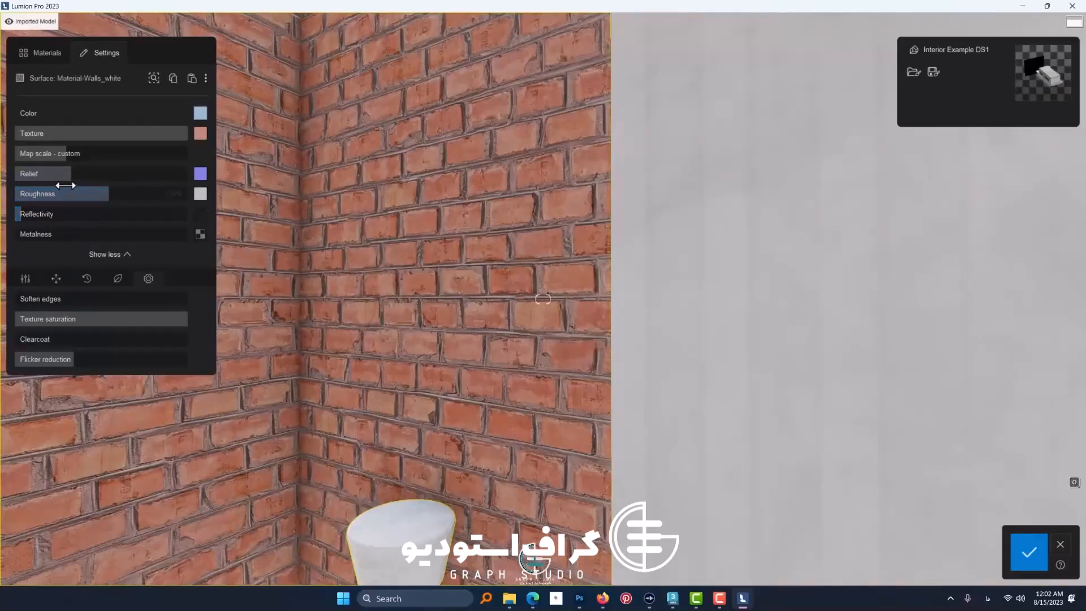
{"action": "left_click", "coordinate": [173, 79]}
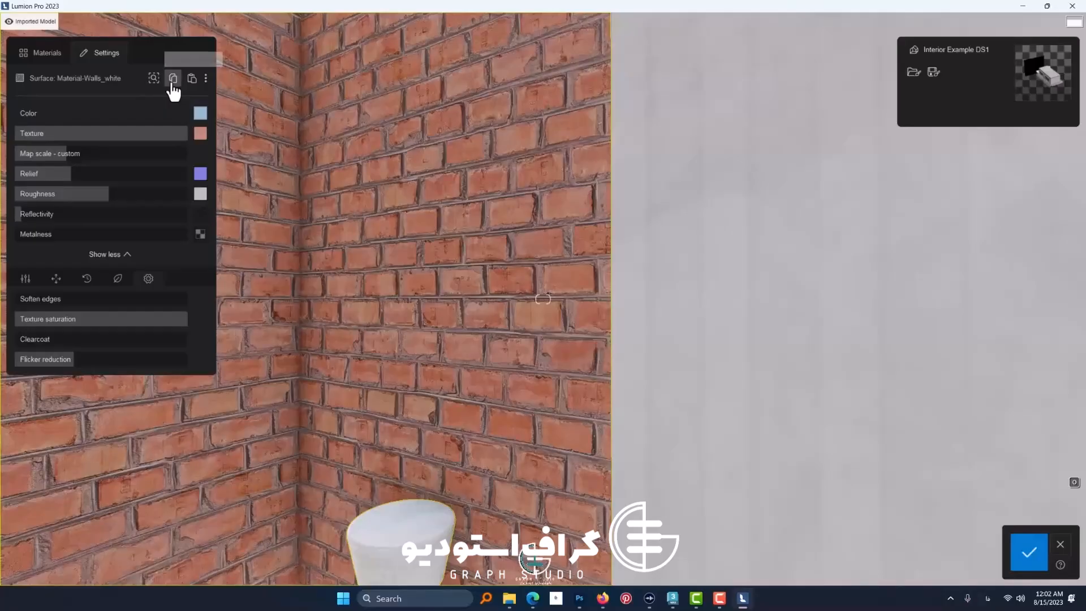
{"action": "left_click", "coordinate": [206, 79]}
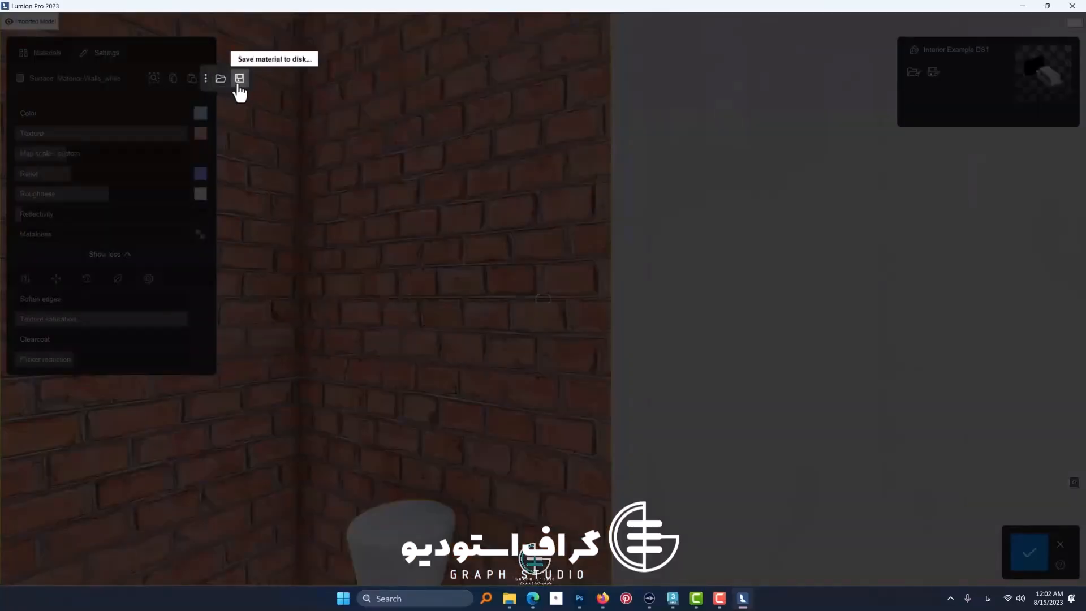
{"action": "left_click", "coordinate": [239, 80]}
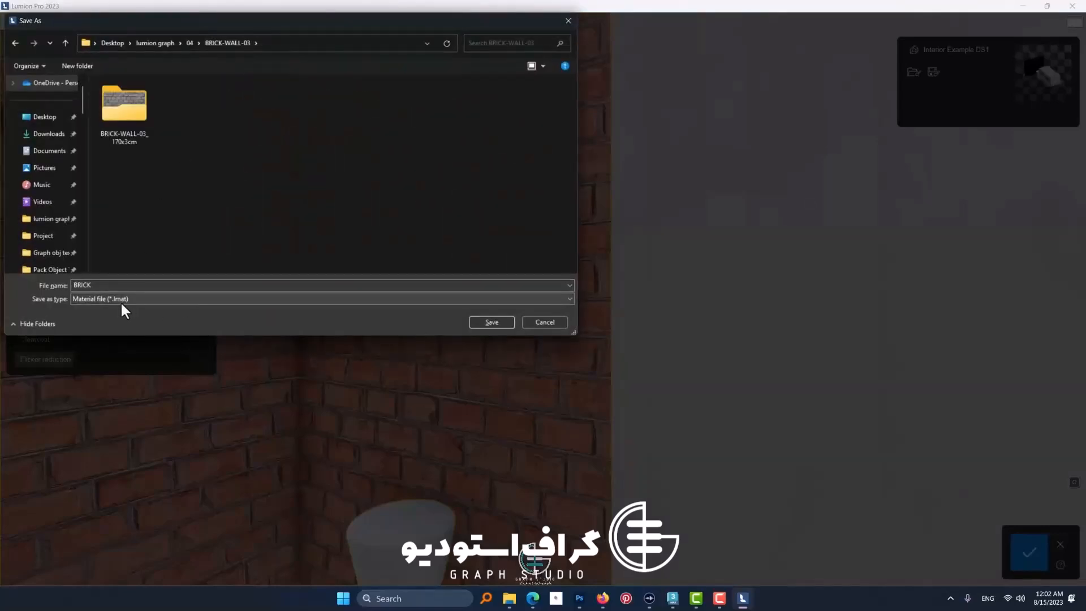
{"action": "left_click", "coordinate": [497, 324]}
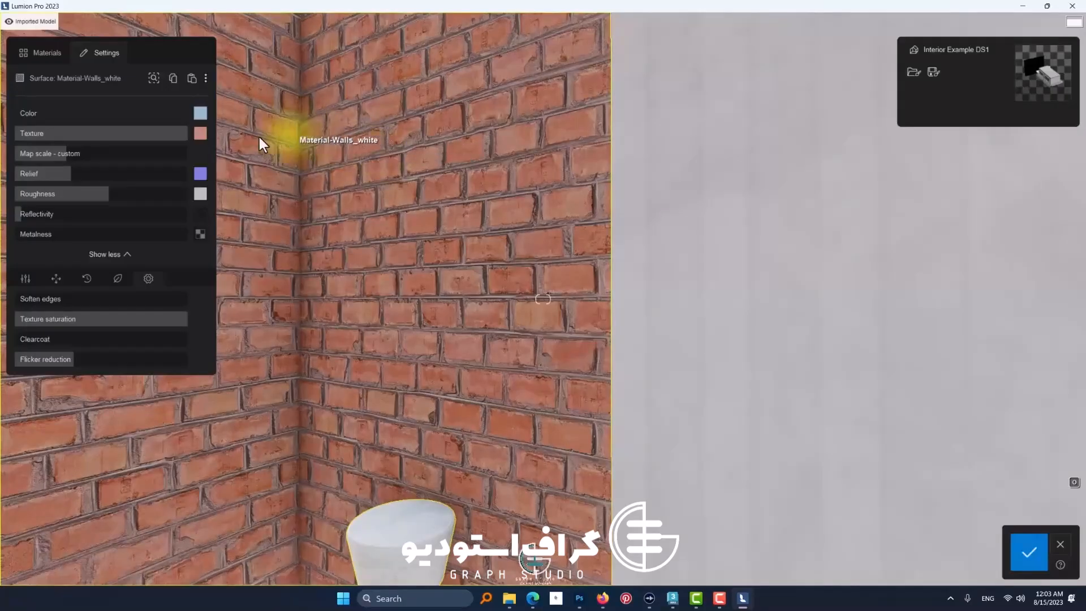
{"action": "left_click", "coordinate": [206, 78]}
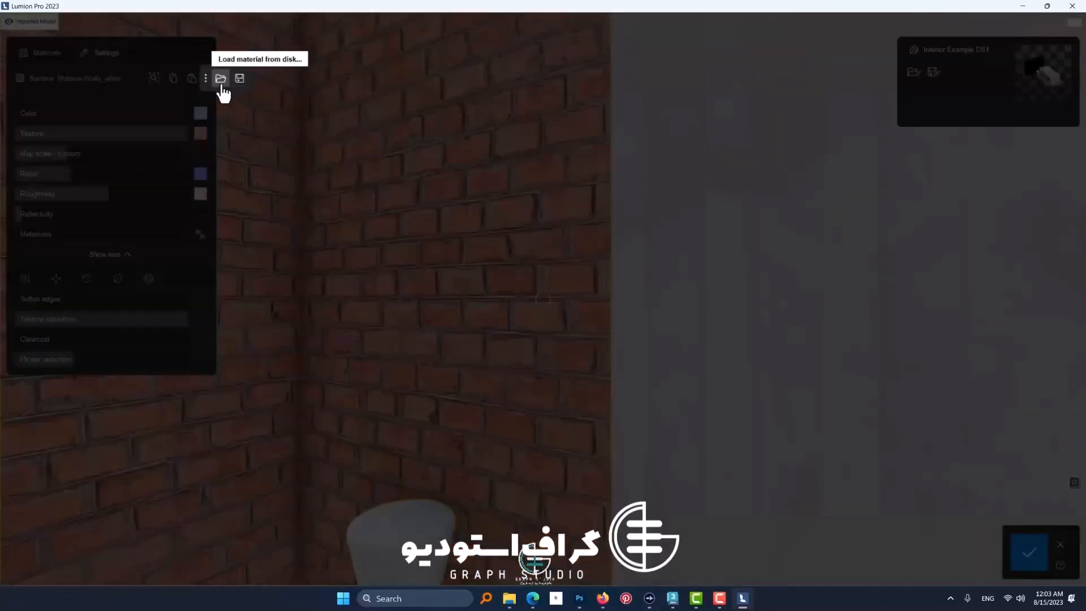
{"action": "left_click", "coordinate": [178, 96]}
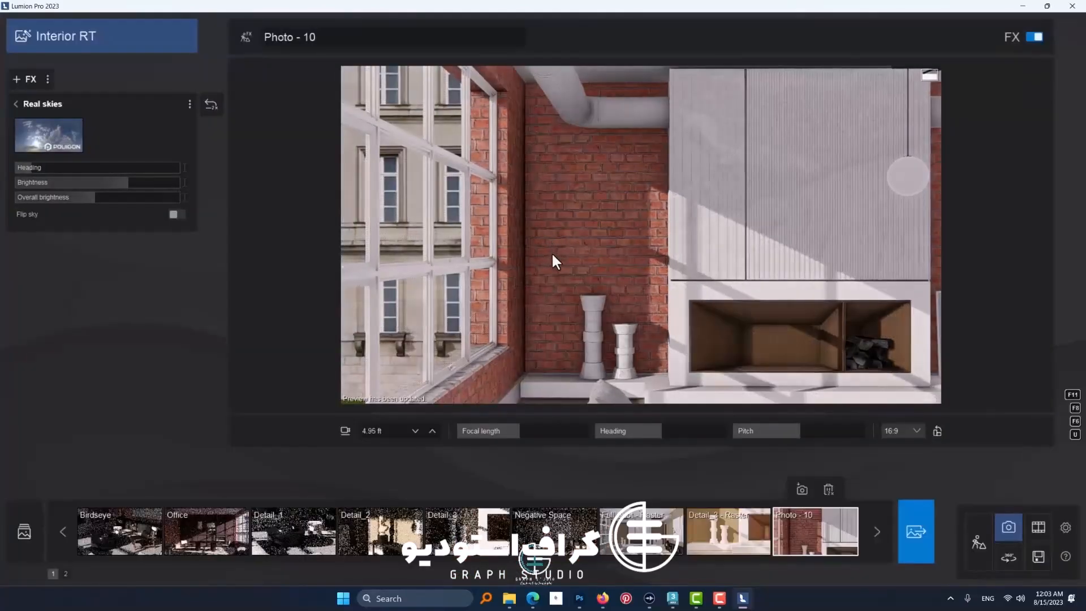
Step: Switch to the Full shot photo, enable its ray tracing effect and open the photo render settings
{"action": "left_click", "coordinate": [133, 543]}
{"action": "left_click", "coordinate": [135, 543]}
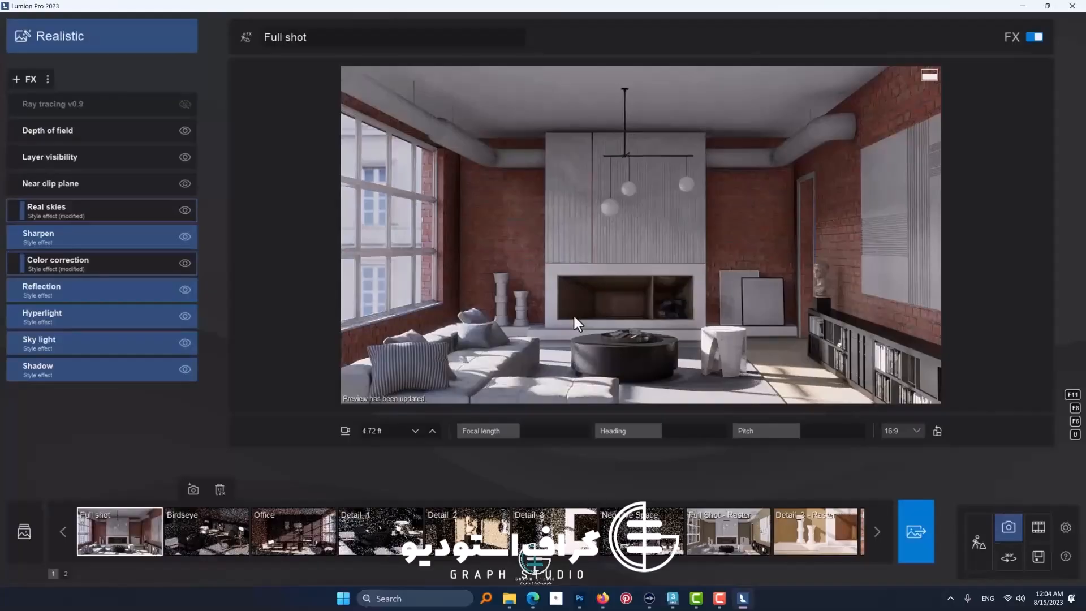
{"action": "left_click", "coordinate": [185, 105]}
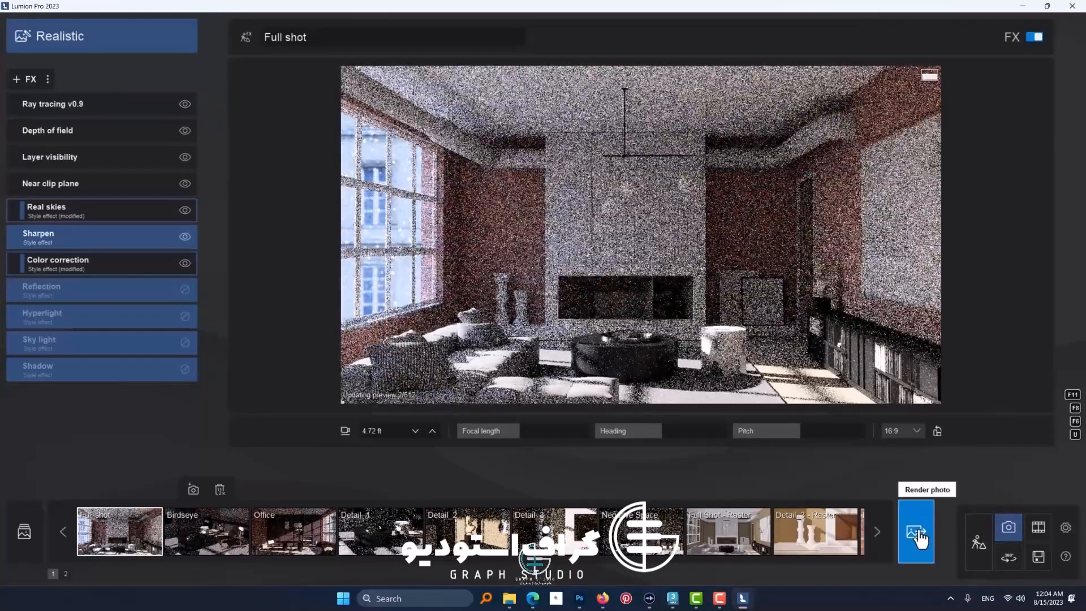
{"action": "left_click", "coordinate": [919, 537]}
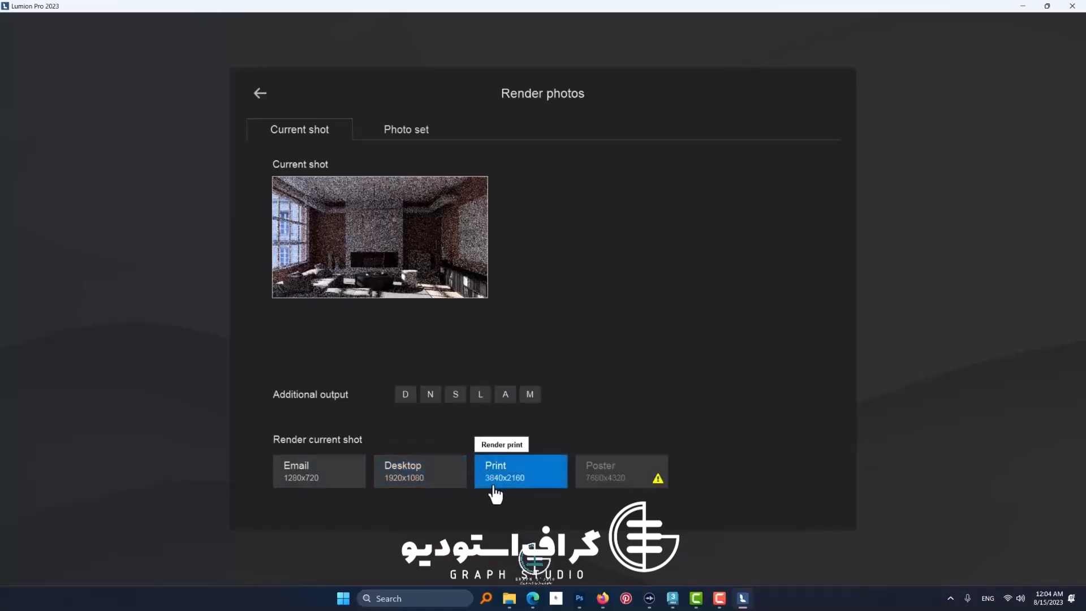
{"action": "mouse_move", "coordinate": [600, 483]}
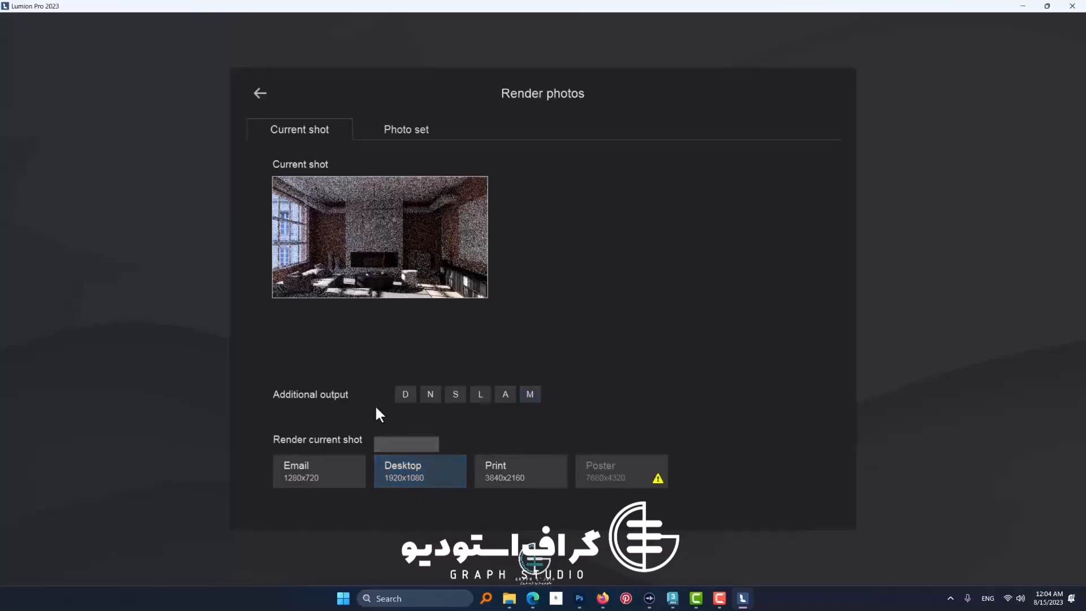
Step: Deselect every shot in the render photo set except Full shot, and return to the current shot's render options
{"action": "left_click", "coordinate": [396, 135]}
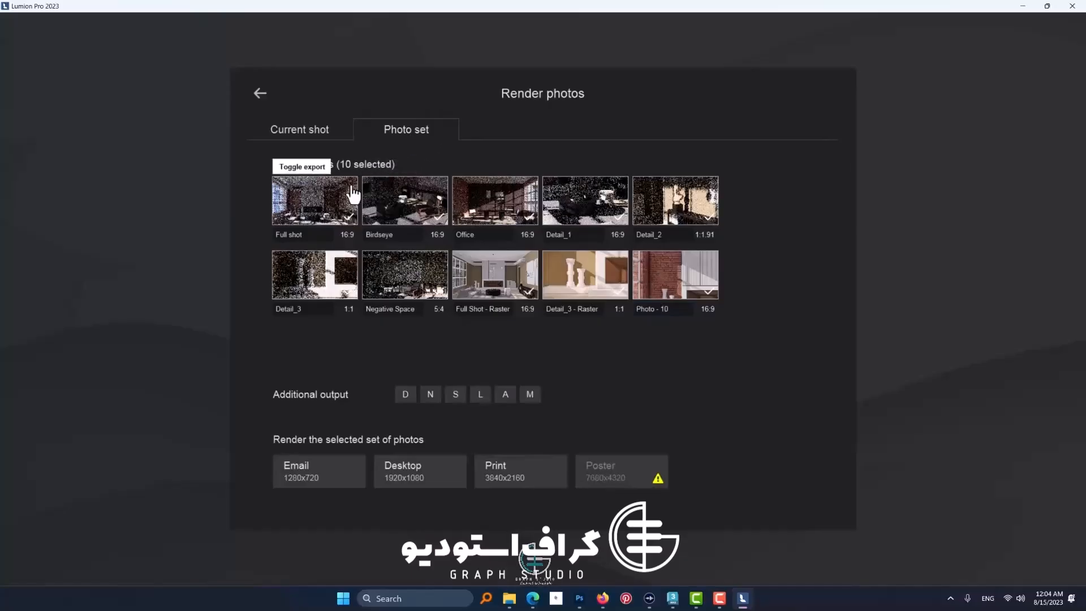
{"action": "left_click", "coordinate": [390, 198]}
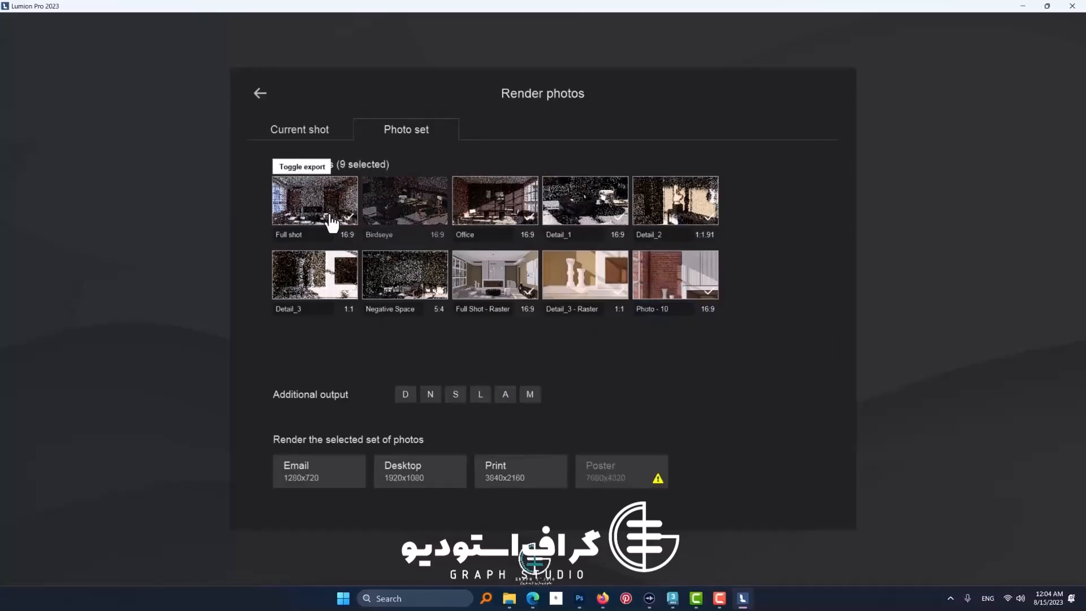
{"action": "left_click", "coordinate": [496, 212]}
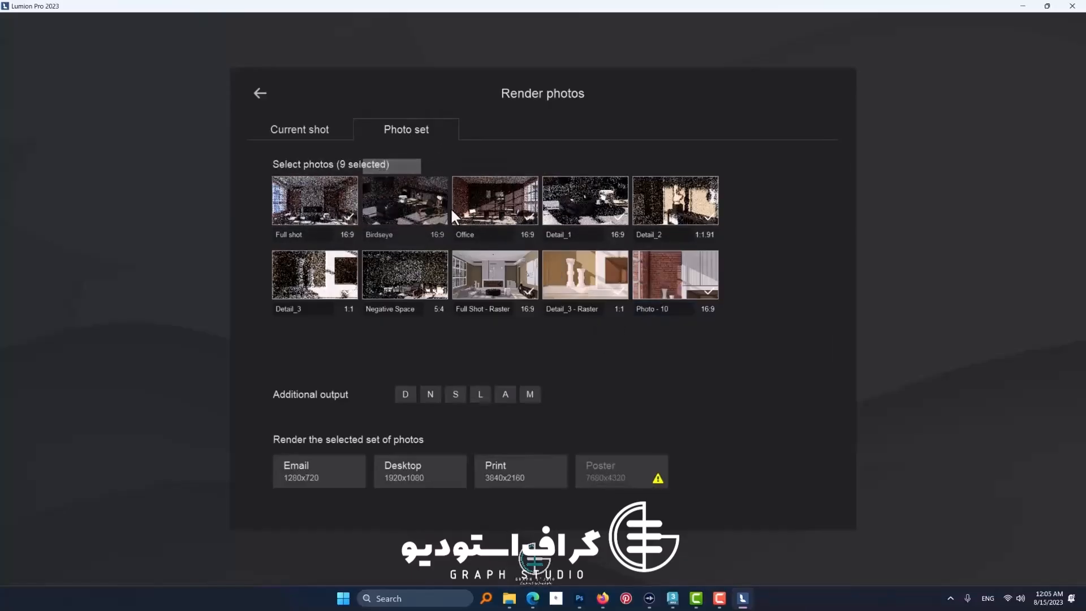
{"action": "left_click", "coordinate": [332, 214]}
{"action": "left_click", "coordinate": [315, 277]}
{"action": "left_click", "coordinate": [406, 278]}
{"action": "left_click", "coordinate": [493, 280]}
{"action": "left_click", "coordinate": [582, 277]}
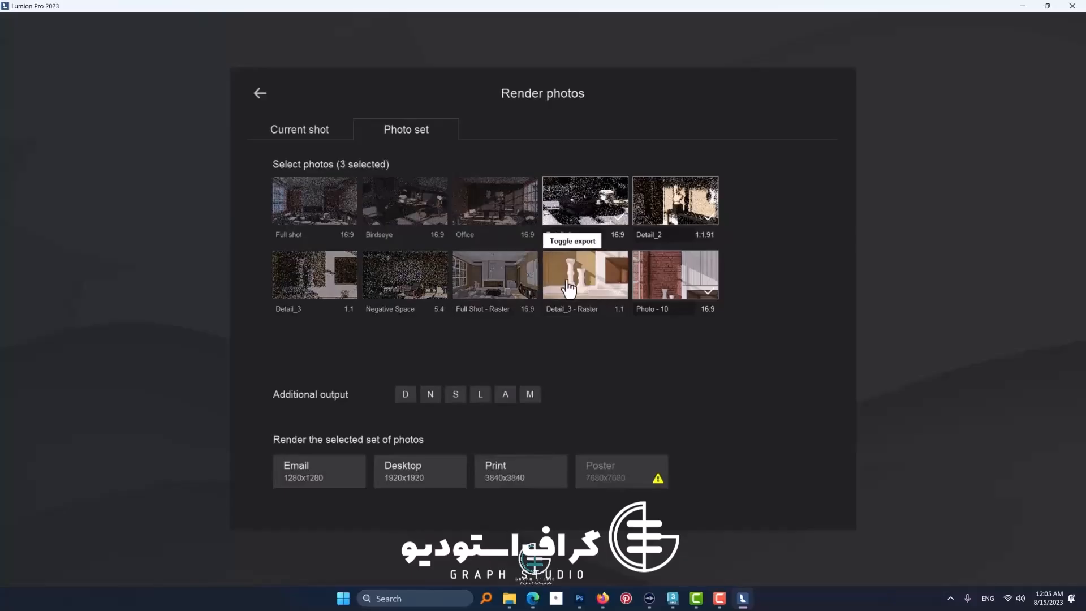
{"action": "left_click", "coordinate": [677, 226]}
{"action": "left_click", "coordinate": [597, 207]}
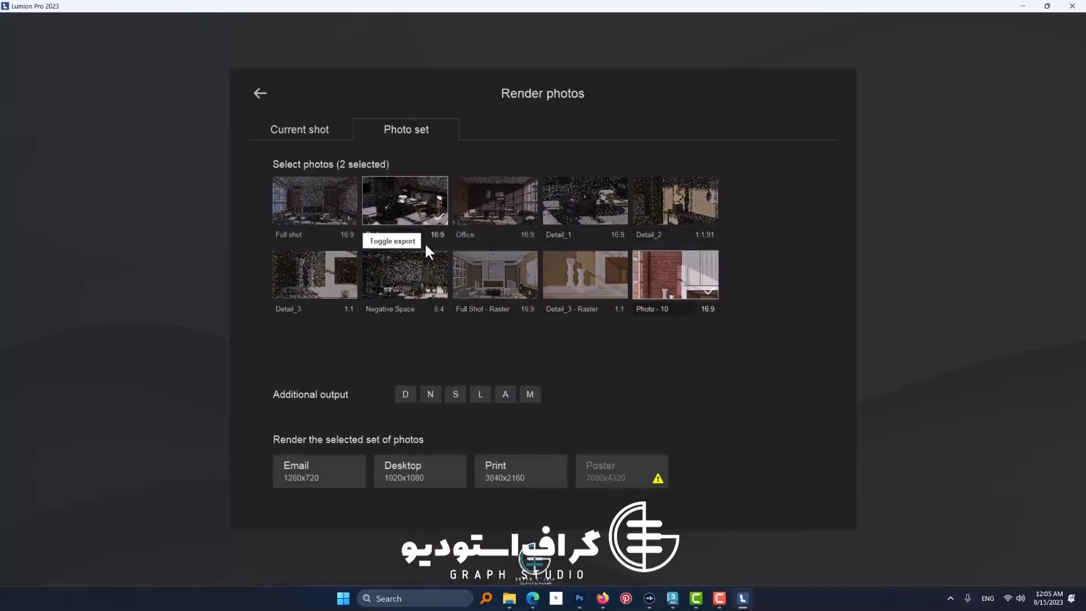
{"action": "left_click", "coordinate": [321, 210]}
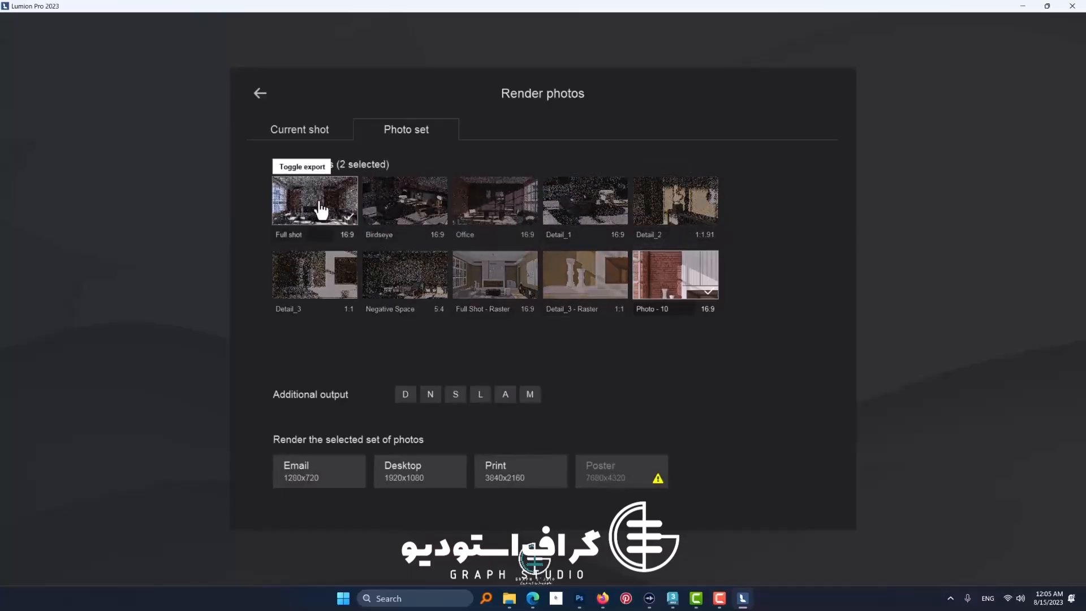
{"action": "left_click", "coordinate": [650, 297]}
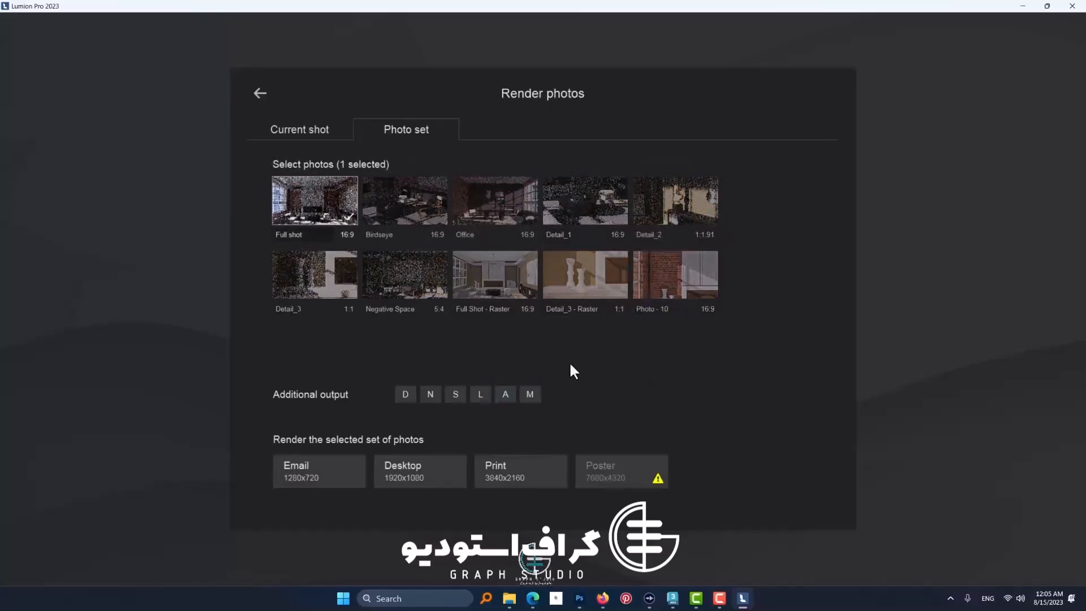
{"action": "left_click", "coordinate": [308, 126]}
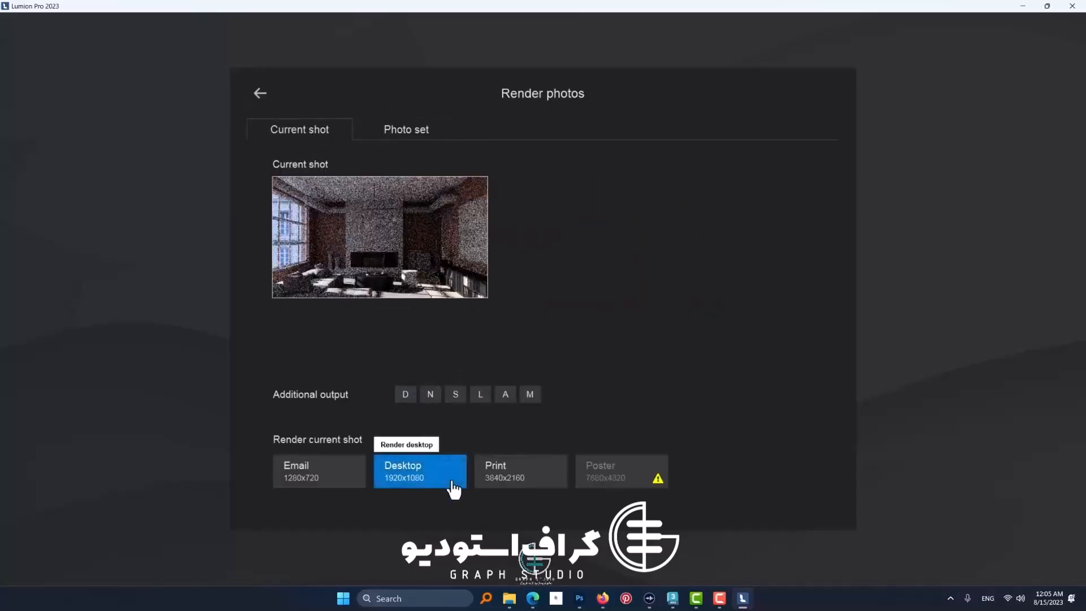
Step: Render the current shot at Desktop size 1920x1080 as a JPG file named TEST 1, using maximum quality
{"action": "left_click", "coordinate": [421, 471]}
{"action": "left_click", "coordinate": [540, 324]}
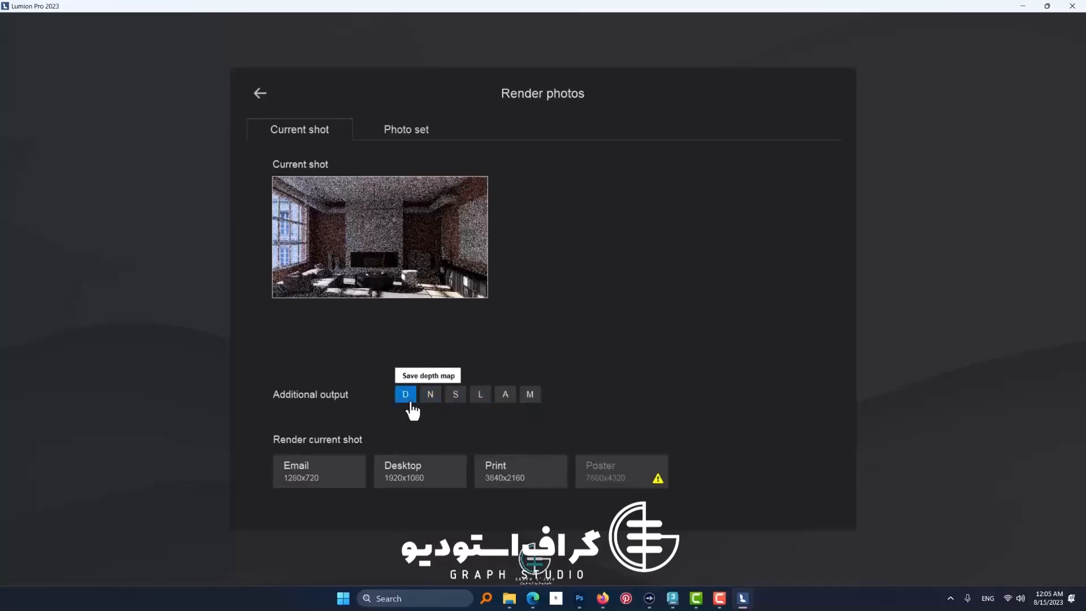
{"action": "left_click", "coordinate": [436, 472]}
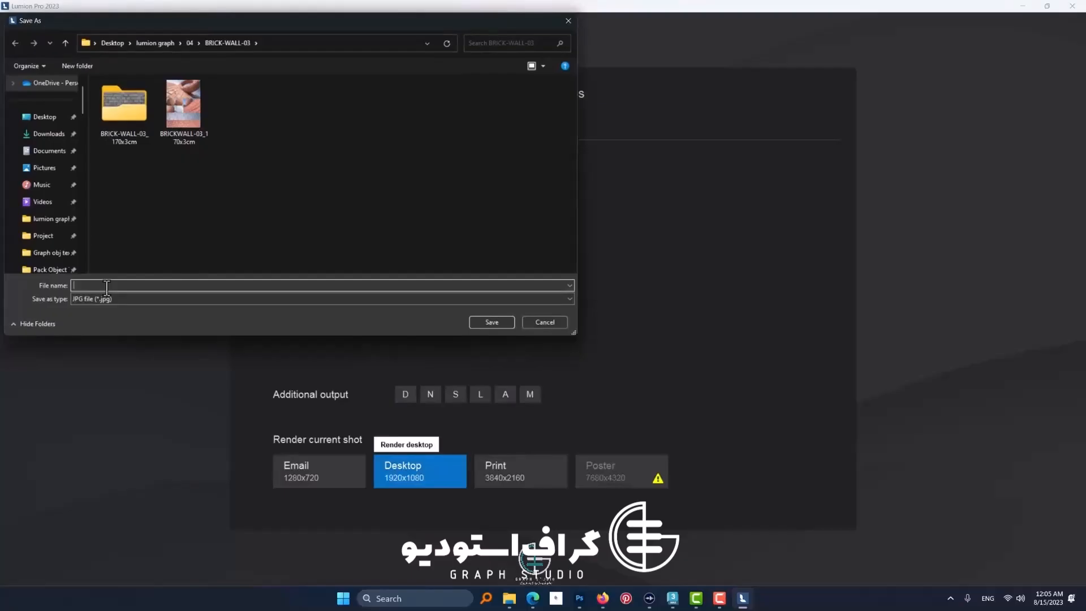
{"action": "type", "text": "TEST 1"}
{"action": "left_click", "coordinate": [499, 321]}
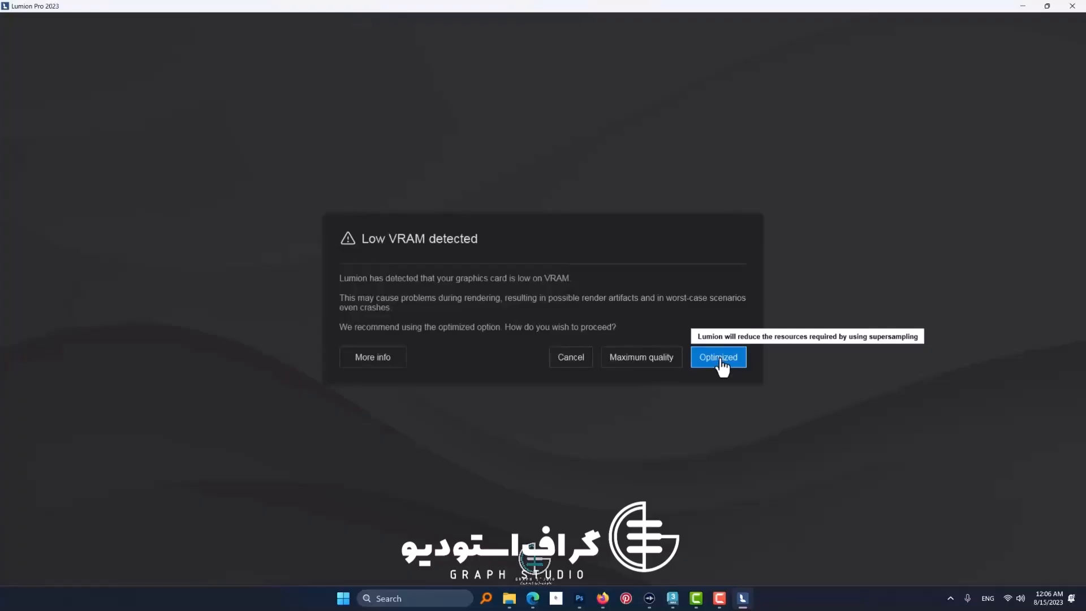
{"action": "left_click", "coordinate": [656, 362]}
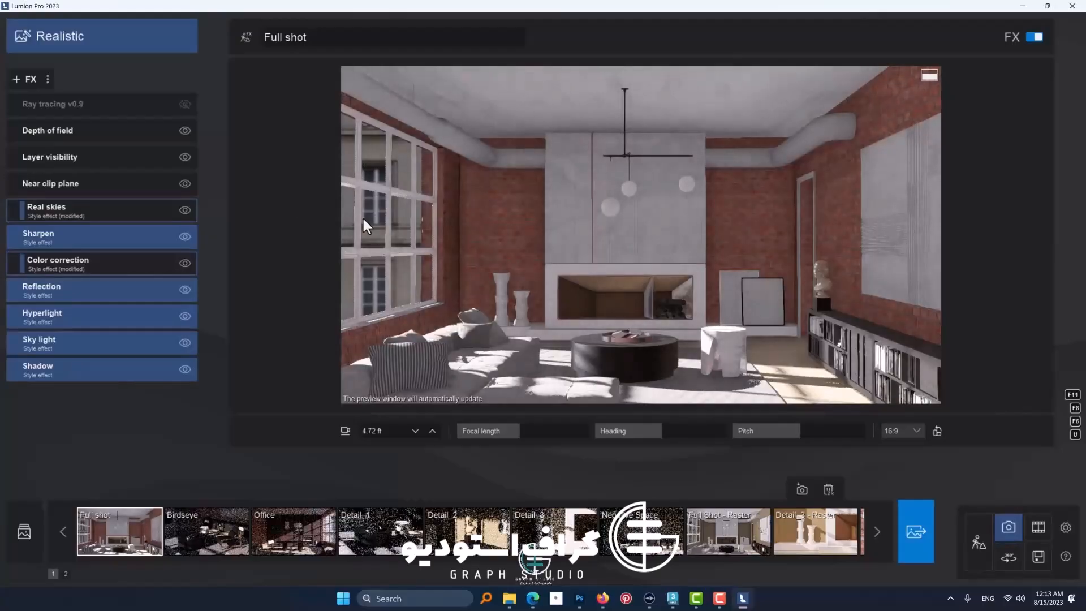
Step: Switch to File Explorer, go to the BRICK-WALL-03 folder inside lumion graph > 04, and open the TEST 1 render
{"action": "mouse_move", "coordinate": [512, 604]}
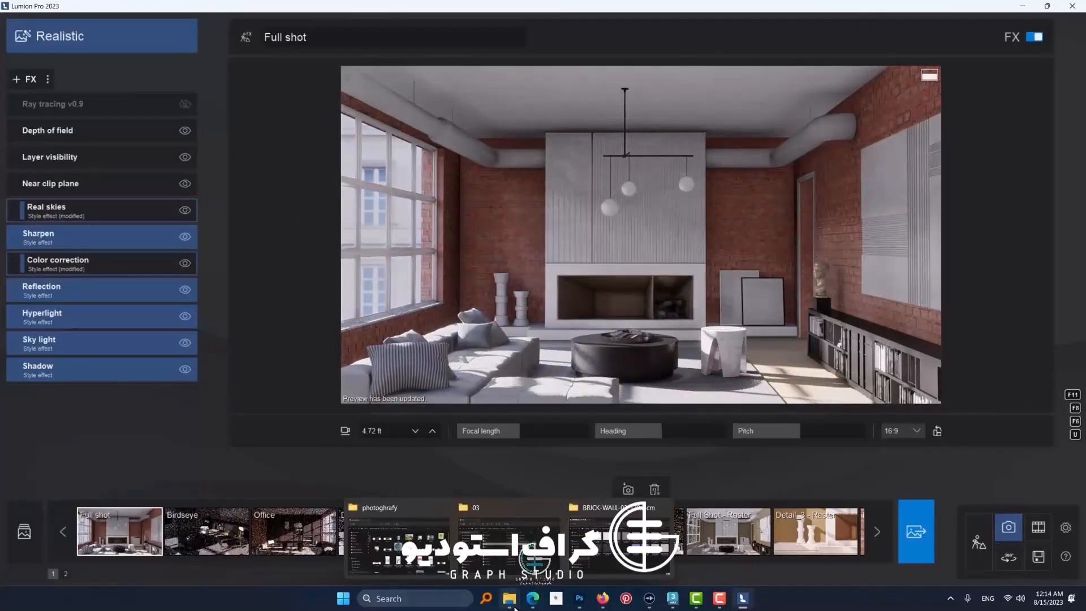
{"action": "left_click", "coordinate": [509, 541]}
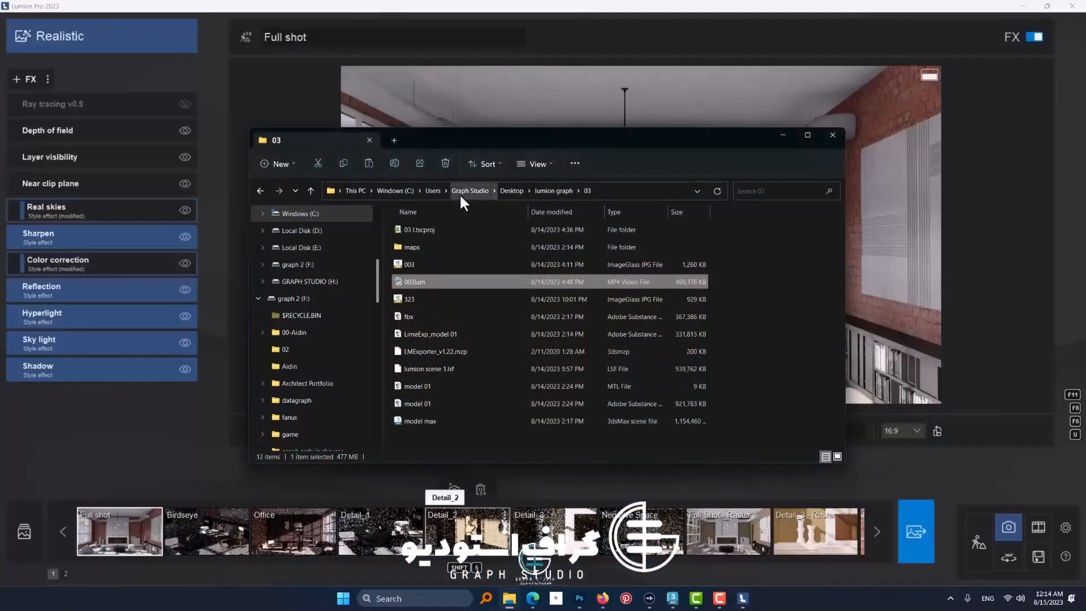
{"action": "left_click", "coordinate": [511, 192]}
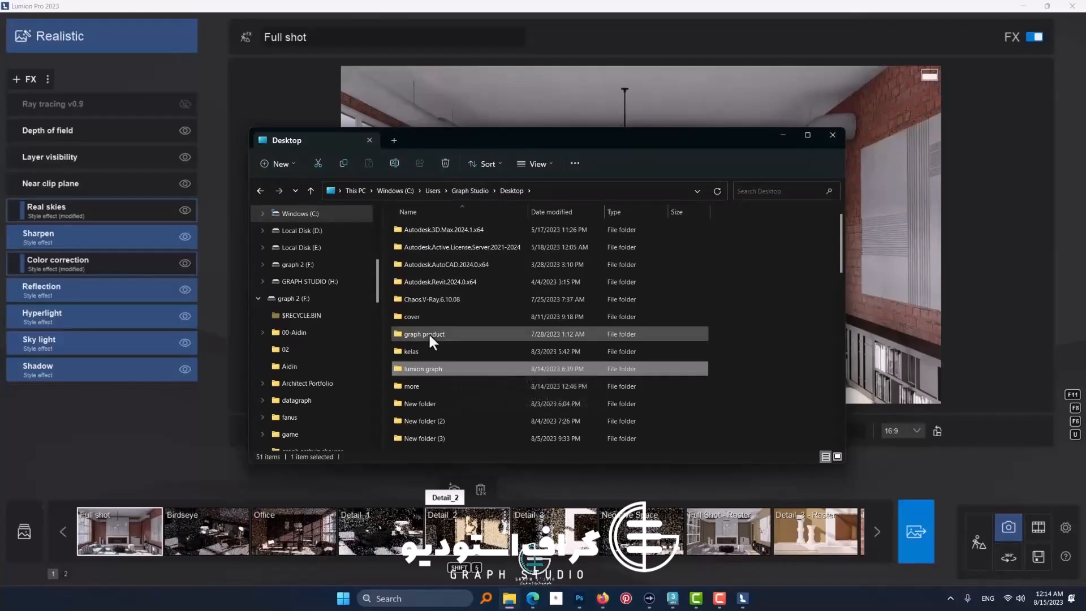
{"action": "double_click", "coordinate": [433, 371]}
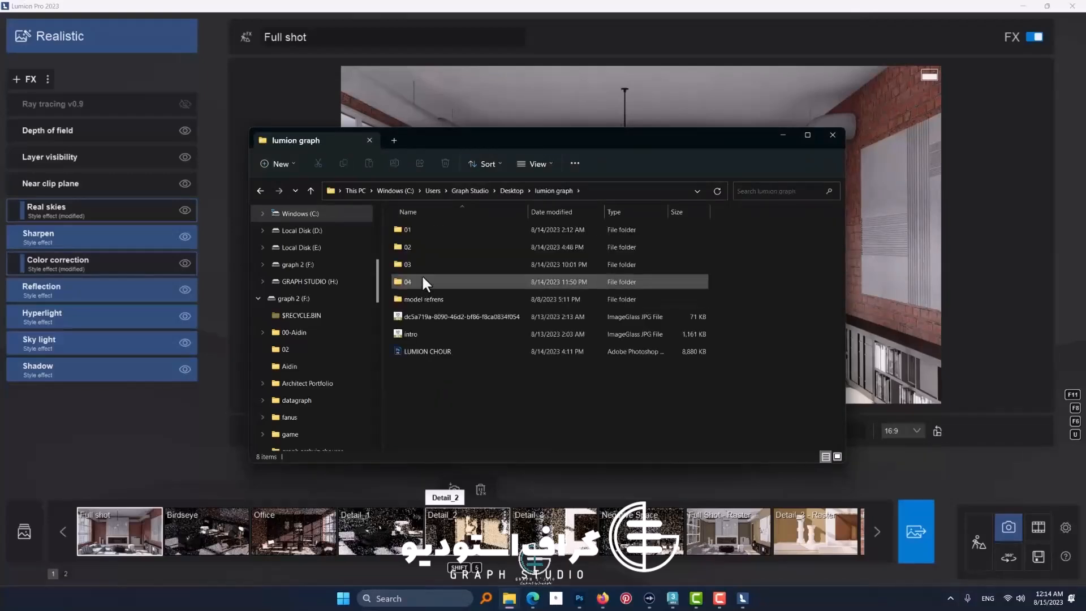
{"action": "double_click", "coordinate": [422, 274]}
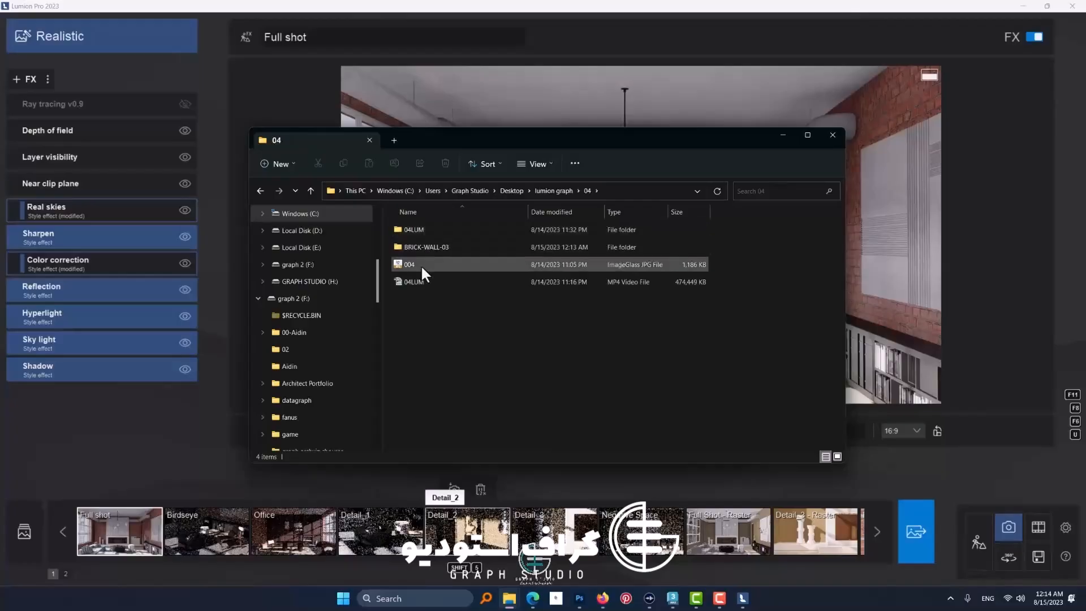
{"action": "double_click", "coordinate": [423, 247]}
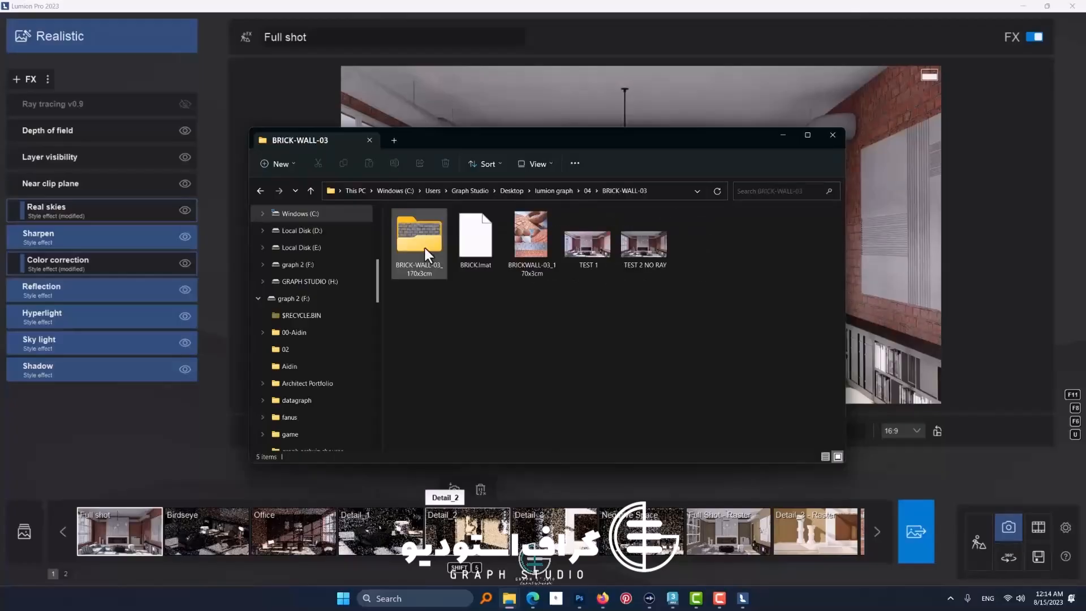
{"action": "double_click", "coordinate": [588, 248]}
Step: Alternate repeatedly between the TEST 1 and TEST 2 NO RAY renders to compare lighting, shadows and reflections with and without ray tracing
{"action": "key", "text": "Right"}
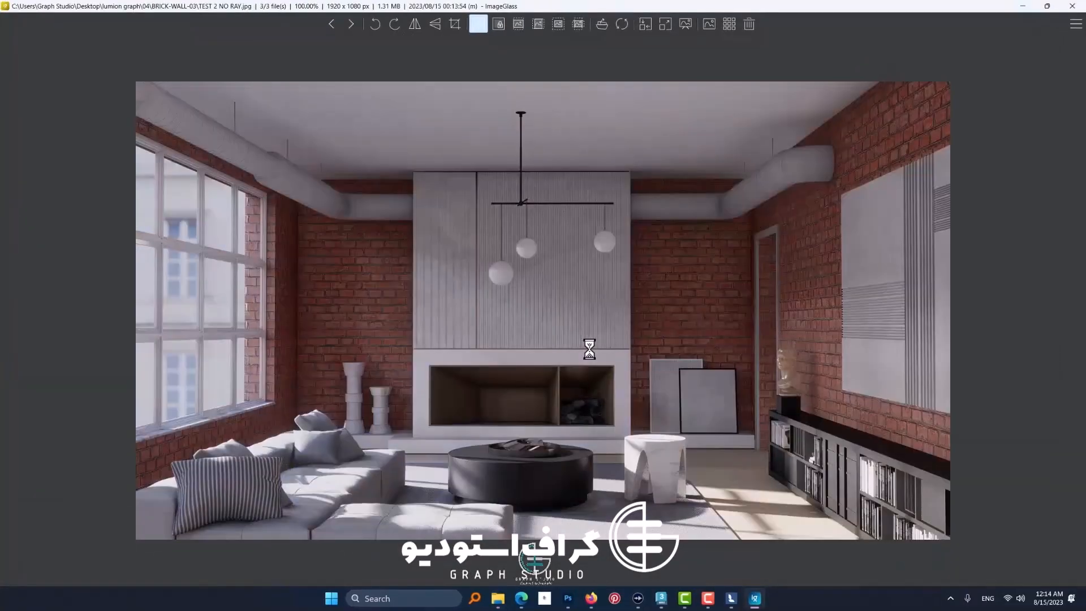
{"action": "key", "text": "Left"}
{"action": "key", "text": "Right"}
{"action": "key", "text": "Left"}
{"action": "key", "text": "Right"}
{"action": "key", "text": "Left"}
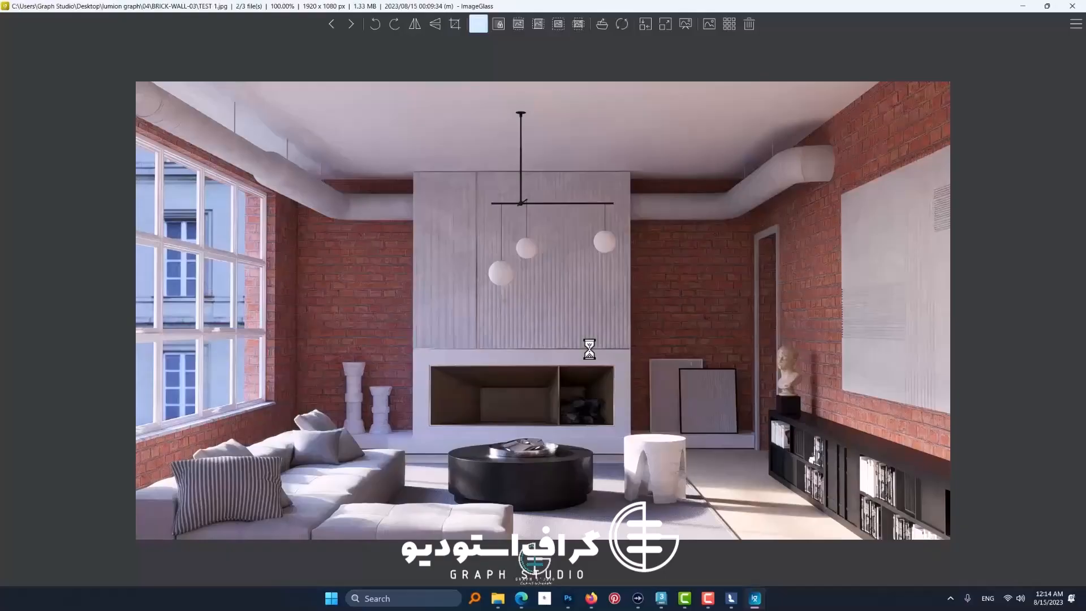
{"action": "key", "text": "Right"}
{"action": "key", "text": "Left"}
{"action": "key", "text": "Right"}
{"action": "key", "text": "Left"}
{"action": "key", "text": "Right"}
{"action": "key", "text": "Left"}
{"action": "key", "text": "Right"}
{"action": "key", "text": "Left"}
{"action": "key", "text": "Right"}
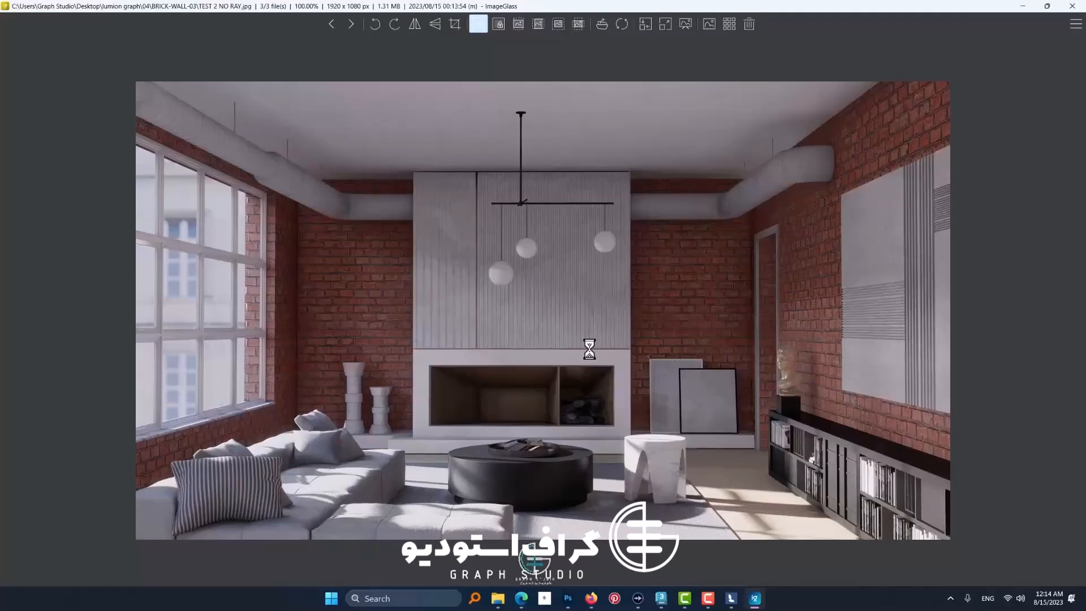
{"action": "key", "text": "Left"}
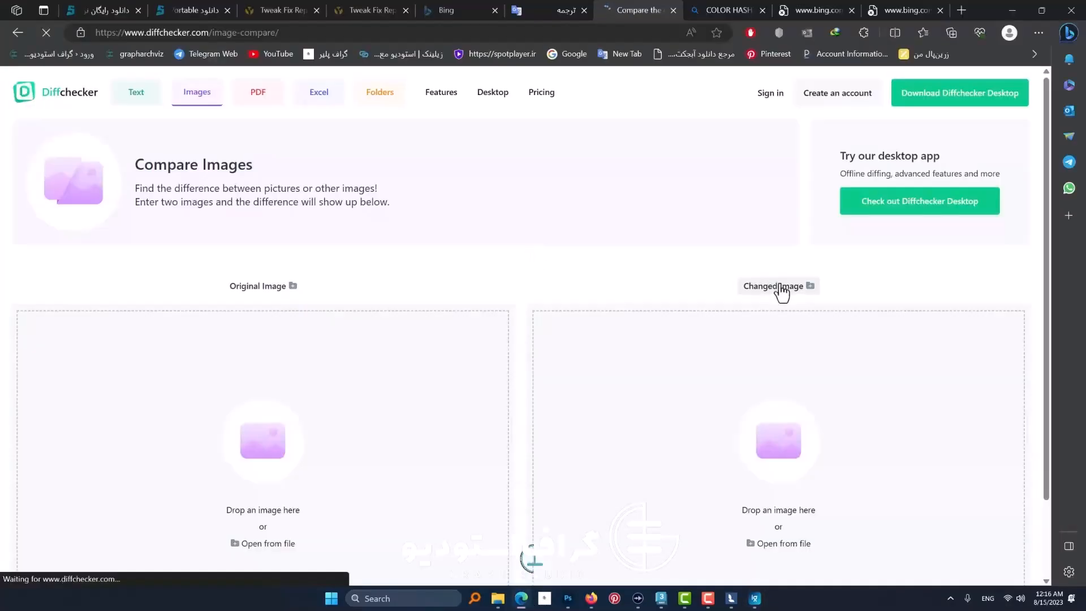
Step: On the Diffchecker image comparison page, load TEST 1 as the original image and TEST 2 NO RAY as the changed image
{"action": "scroll", "coordinate": [590, 293], "scroll_direction": "down", "scroll_amount": 2}
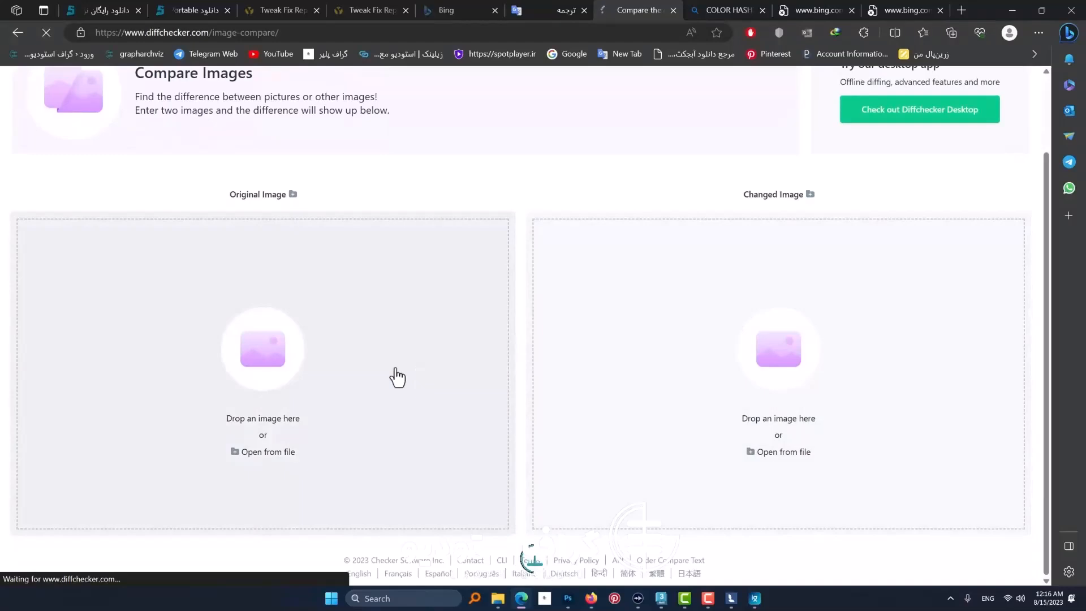
{"action": "left_click", "coordinate": [318, 335]}
{"action": "double_click", "coordinate": [229, 95]}
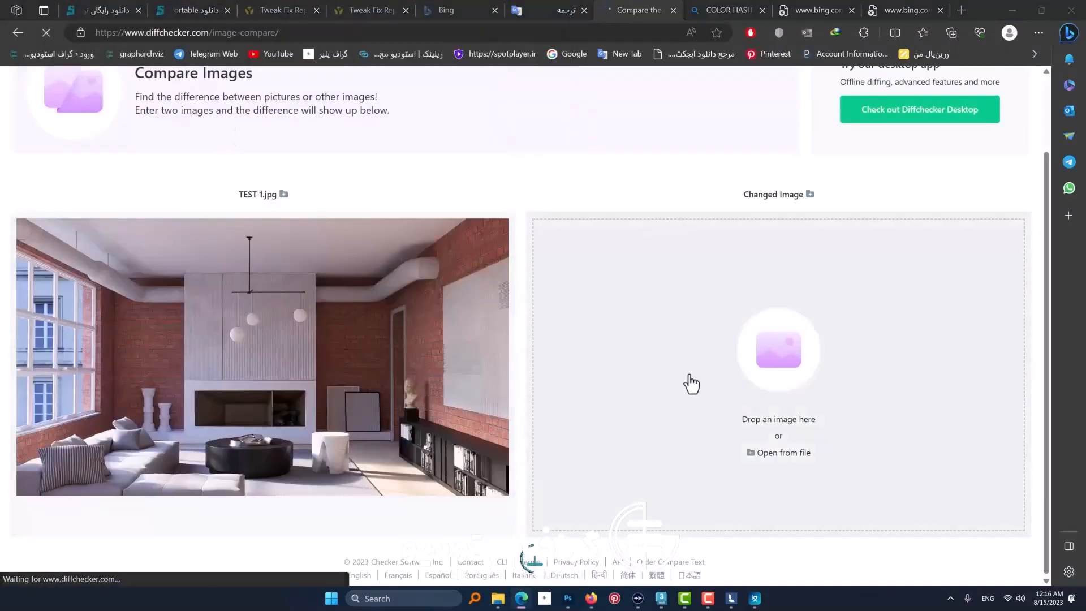
{"action": "left_click", "coordinate": [690, 383]}
{"action": "double_click", "coordinate": [227, 91]}
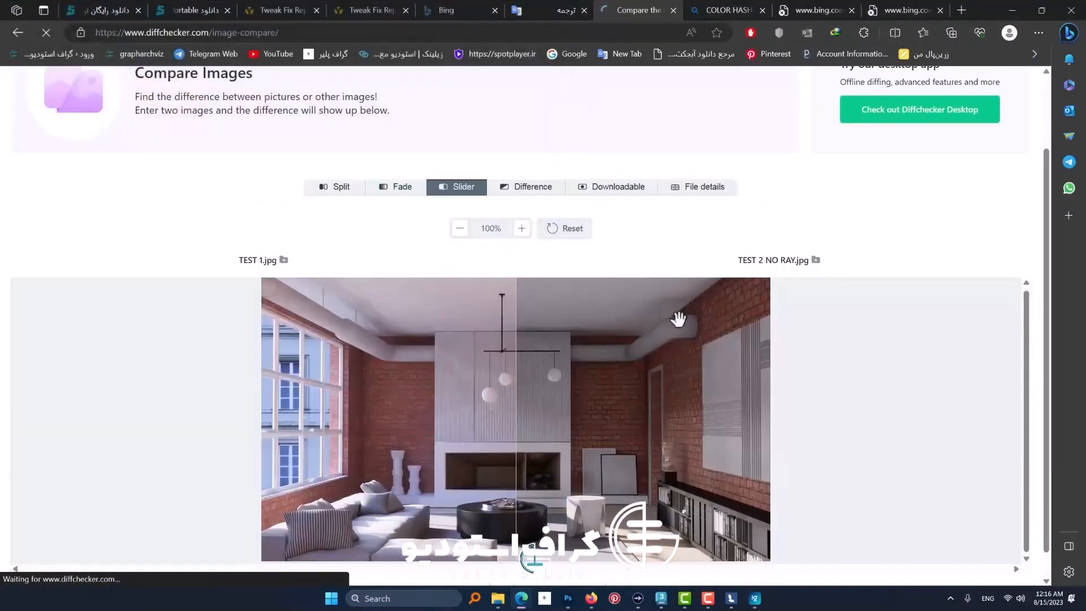
Step: Enlarge the comparison and sweep the divider across the room to examine the differences between the two renders
{"action": "scroll", "coordinate": [544, 432], "scroll_direction": "down", "scroll_amount": 1}
{"action": "scroll", "coordinate": [538, 423], "scroll_direction": "up", "scroll_amount": 3, "text": "ctrl"}
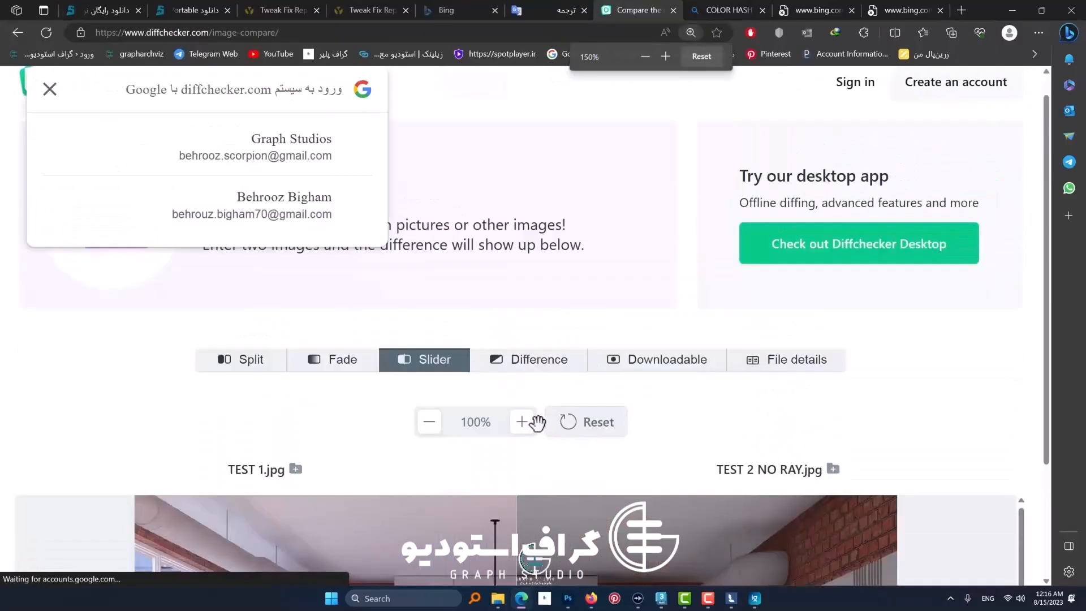
{"action": "scroll", "coordinate": [538, 423], "scroll_direction": "down", "scroll_amount": 3}
{"action": "left_click_drag", "start_coordinate": [113, 314], "coordinate": [817, 318]}
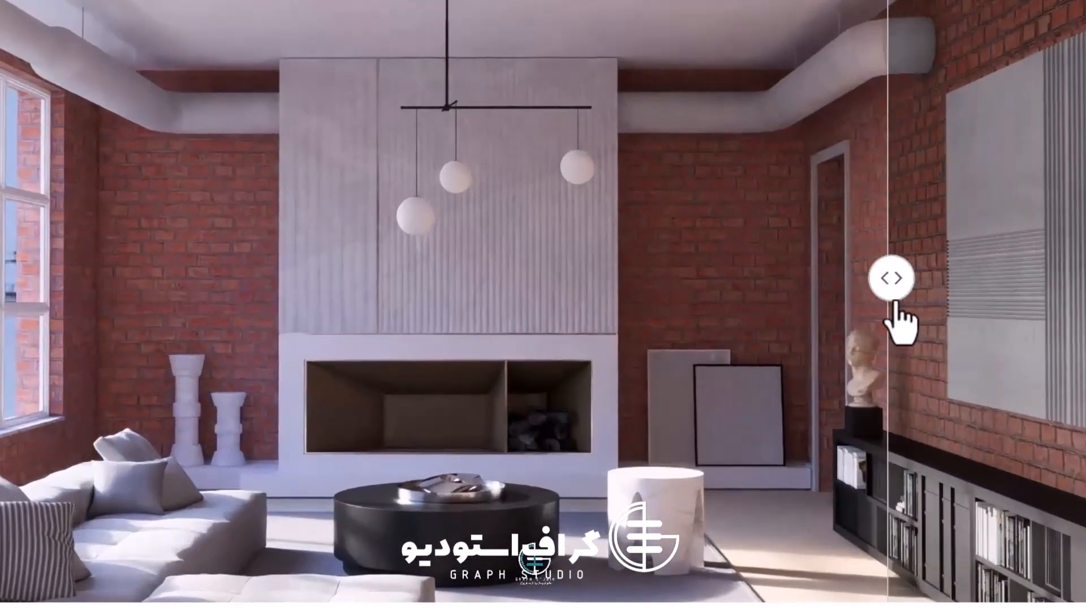
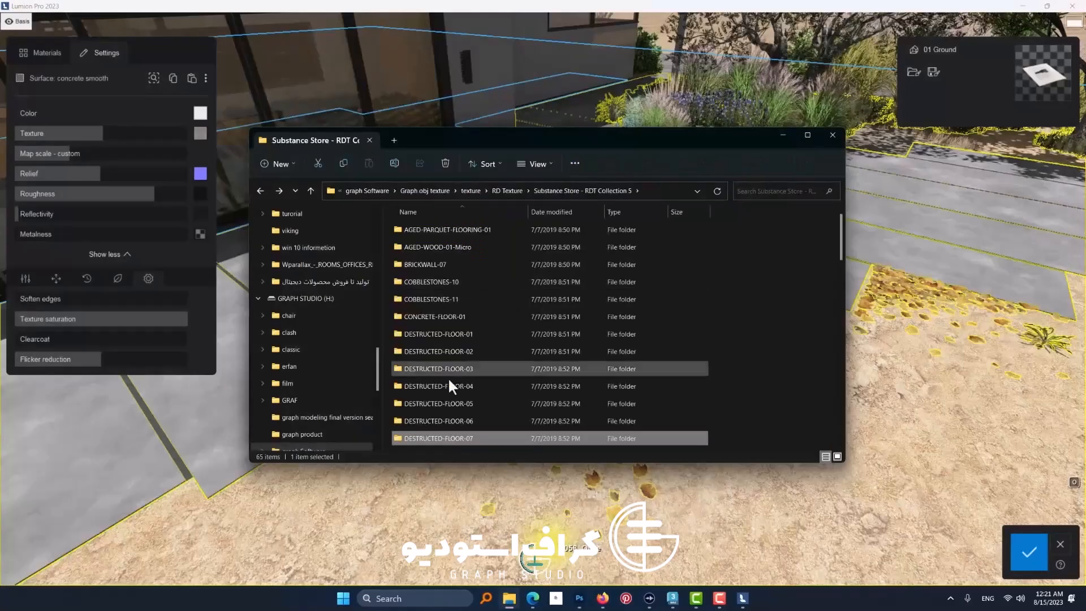
Step: Copy the DESTRUCTED-FLOOR-07 folder from Substance Store - RDT Collection 5 into the lumion graph > 04 folder
{"action": "right_click", "coordinate": [414, 438]}
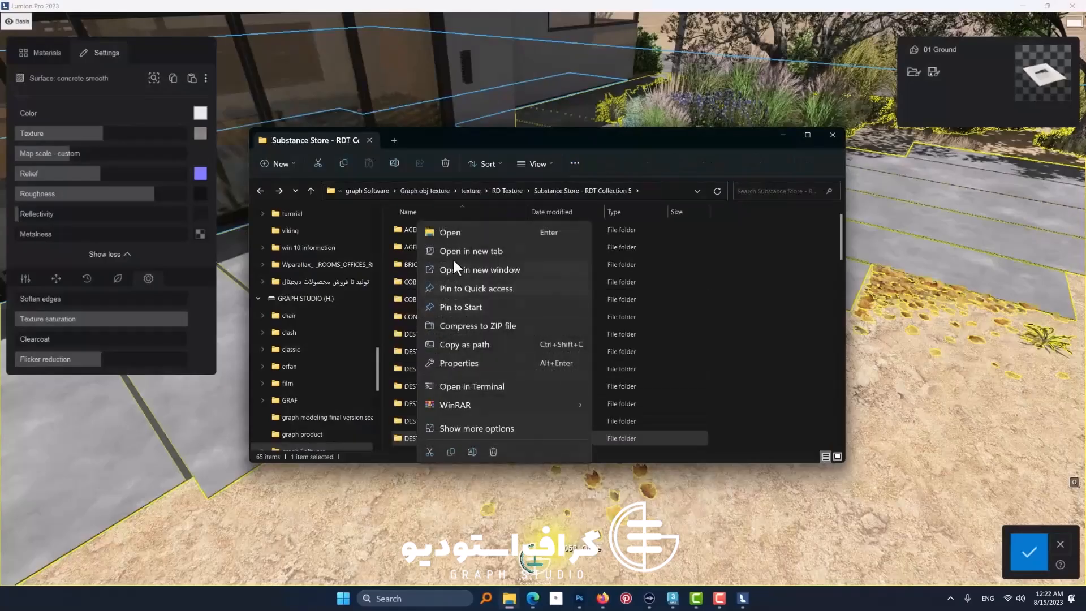
{"action": "left_click", "coordinate": [450, 452]}
{"action": "scroll", "coordinate": [344, 300], "scroll_direction": "up", "scroll_amount": 3}
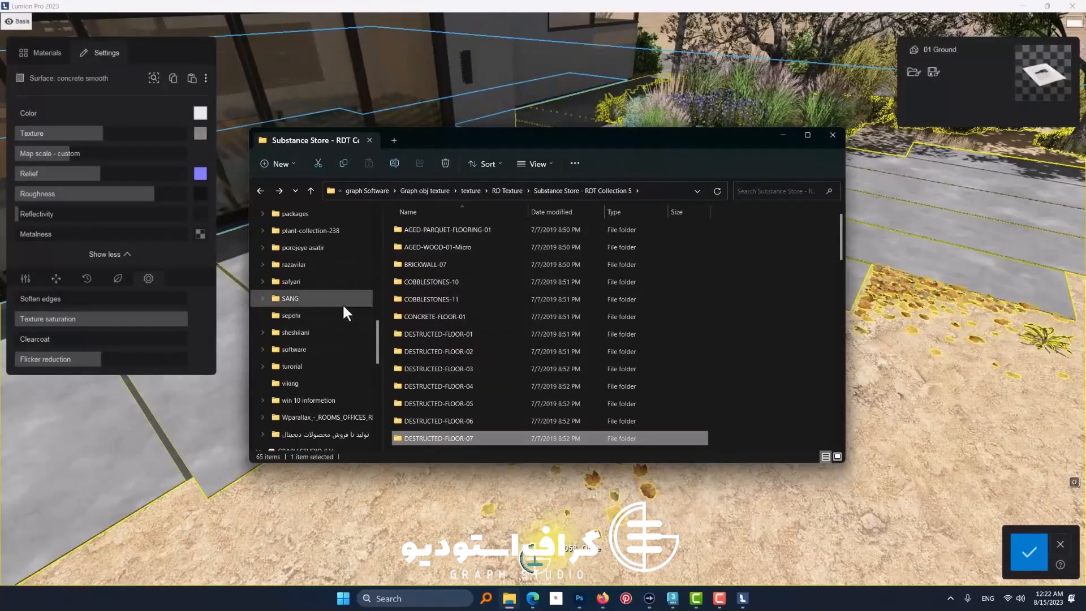
{"action": "left_click_drag", "start_coordinate": [376, 324], "coordinate": [372, 229]}
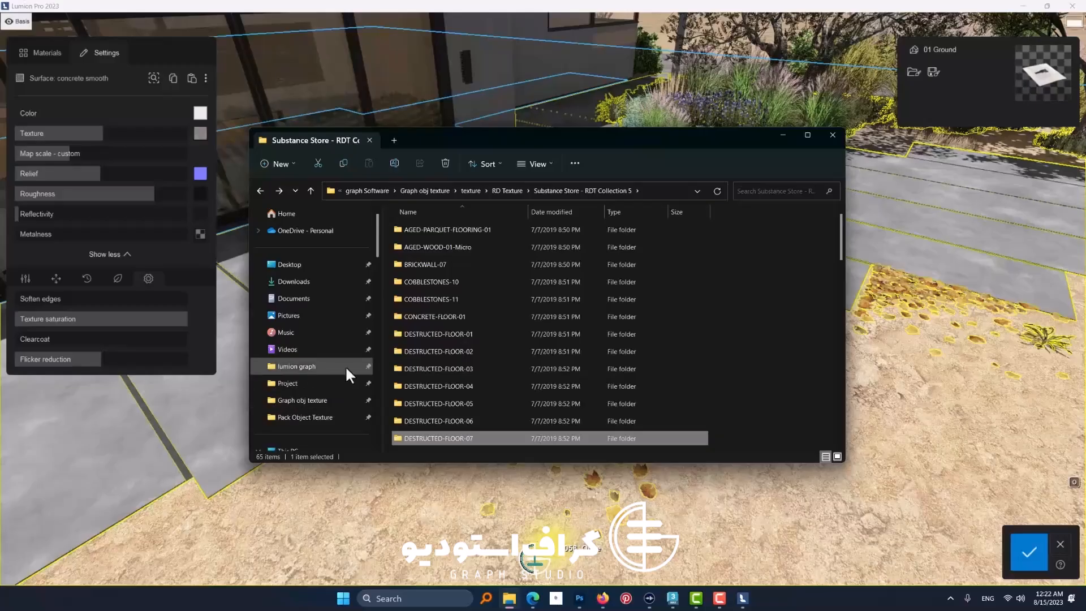
{"action": "right_click", "coordinate": [298, 373]}
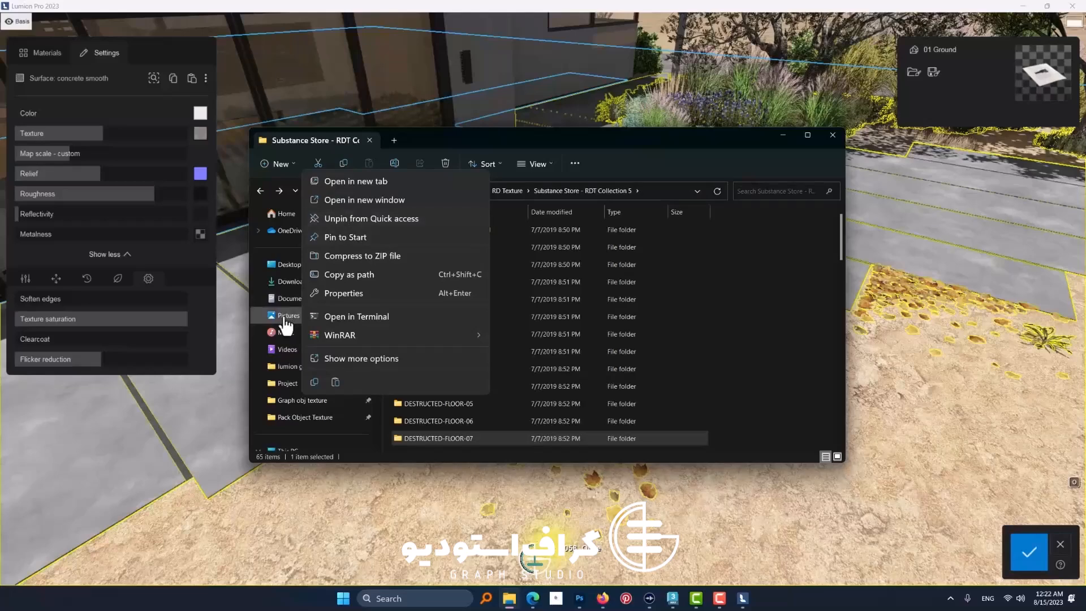
{"action": "left_click", "coordinate": [552, 142]}
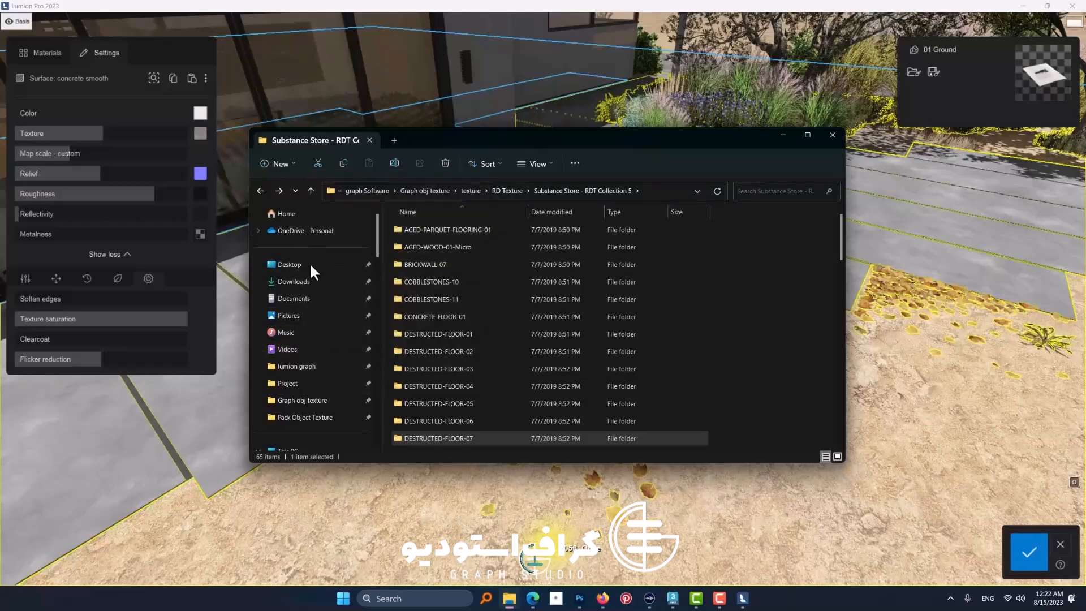
{"action": "left_click", "coordinate": [297, 366]}
{"action": "double_click", "coordinate": [417, 278]}
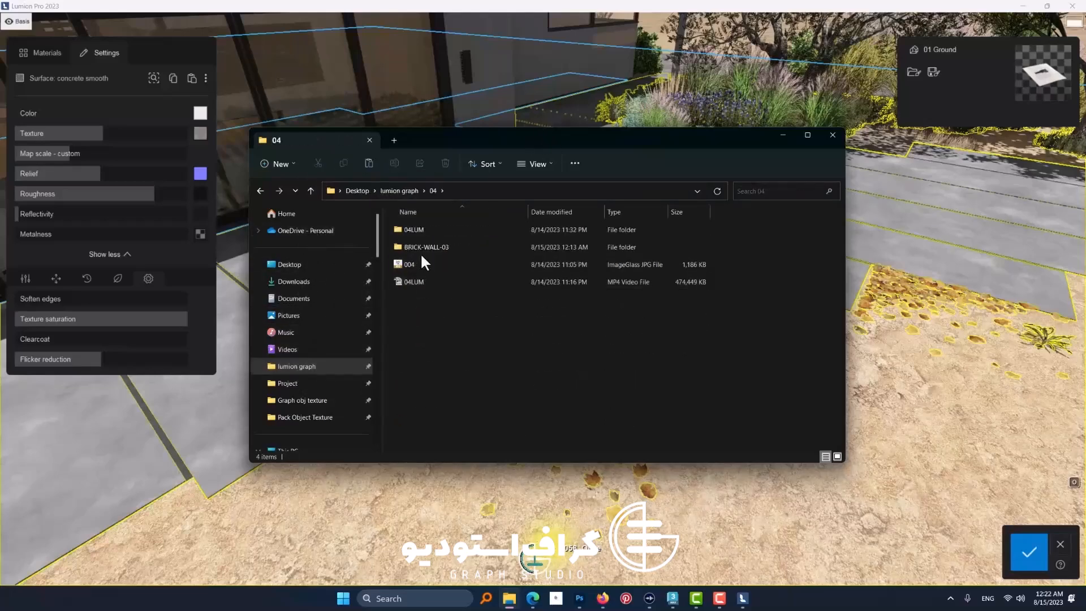
{"action": "right_click", "coordinate": [426, 333]}
{"action": "key", "text": "ctrl+v"}
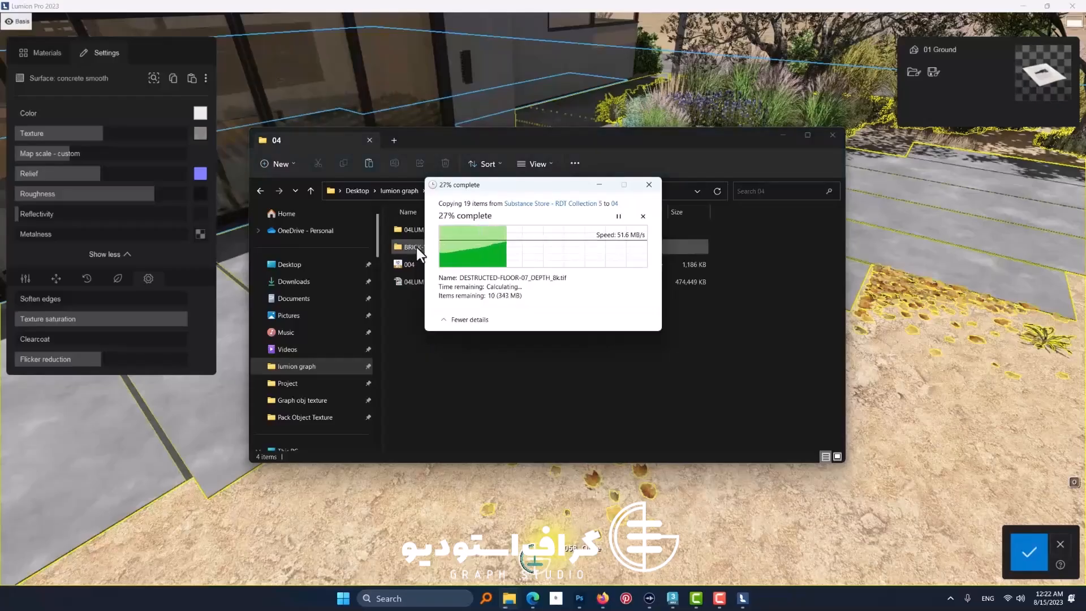
Step: Move the TEST 1 and TEST 2 NO RAY renders from the BRICK-WALL-03 folder up into the 04 folder
{"action": "double_click", "coordinate": [416, 247]}
{"action": "left_click_drag", "start_coordinate": [647, 284], "coordinate": [592, 249]}
{"action": "right_click", "coordinate": [592, 250]}
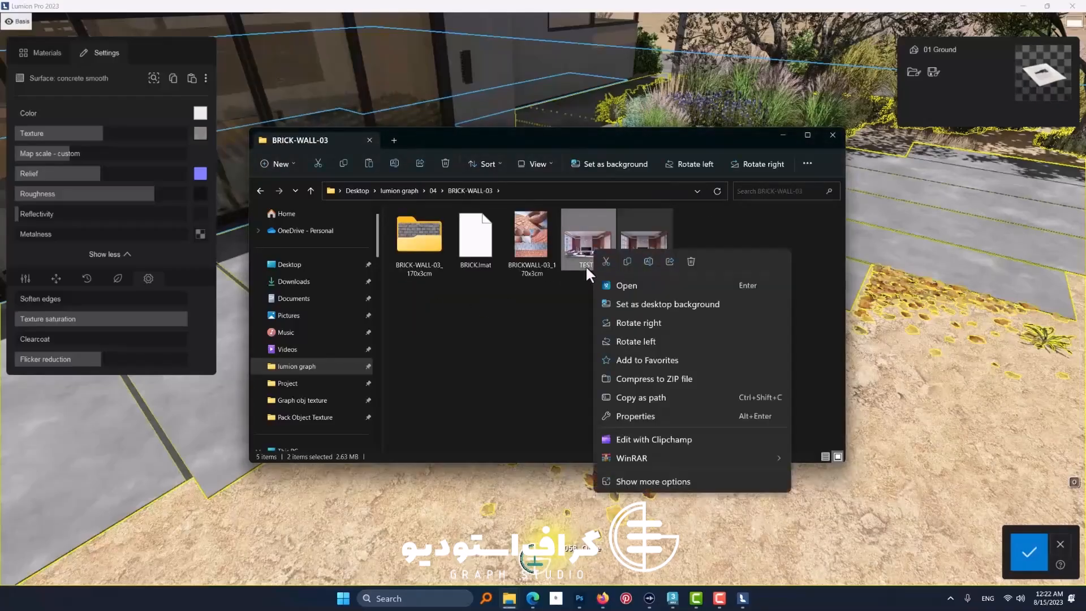
{"action": "left_click", "coordinate": [625, 264]}
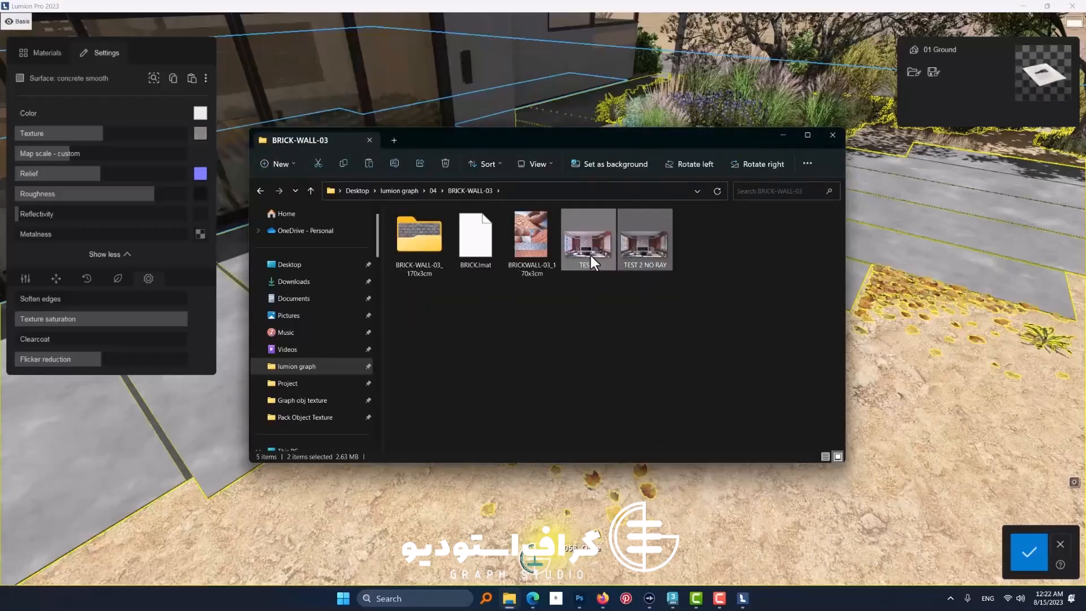
{"action": "right_click", "coordinate": [591, 255]}
{"action": "left_click", "coordinate": [601, 268]}
{"action": "key", "text": "alt+Left"}
{"action": "right_click", "coordinate": [467, 344]}
{"action": "left_click", "coordinate": [472, 350]}
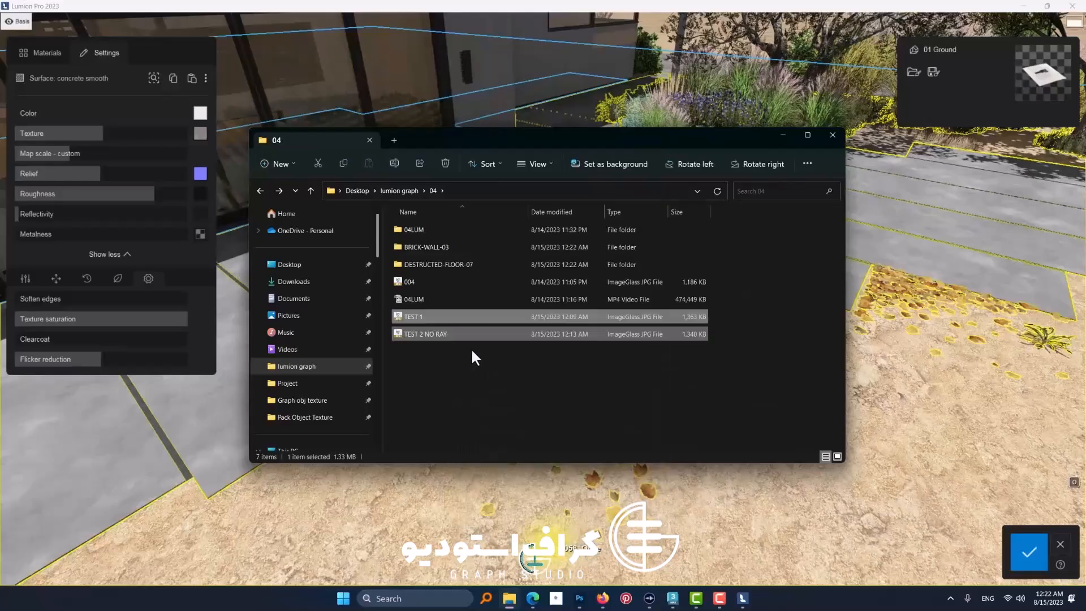
Step: Open the tex folder inside DESTRUCTED-FLOOR-07 and preview the 8k ambient occlusion map
{"action": "double_click", "coordinate": [428, 264]}
{"action": "double_click", "coordinate": [429, 241]}
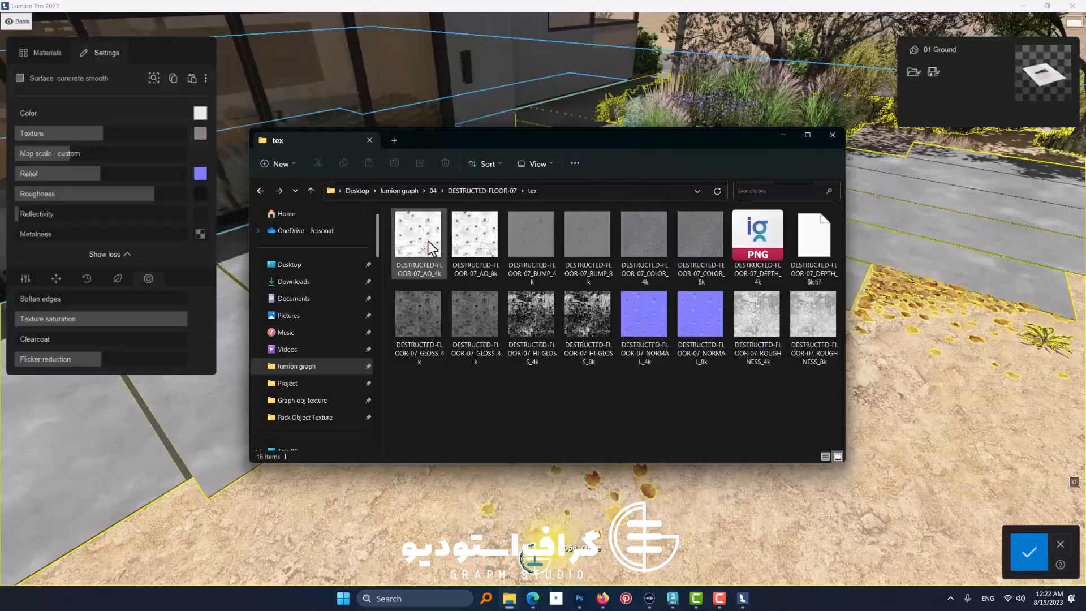
{"action": "double_click", "coordinate": [477, 253]}
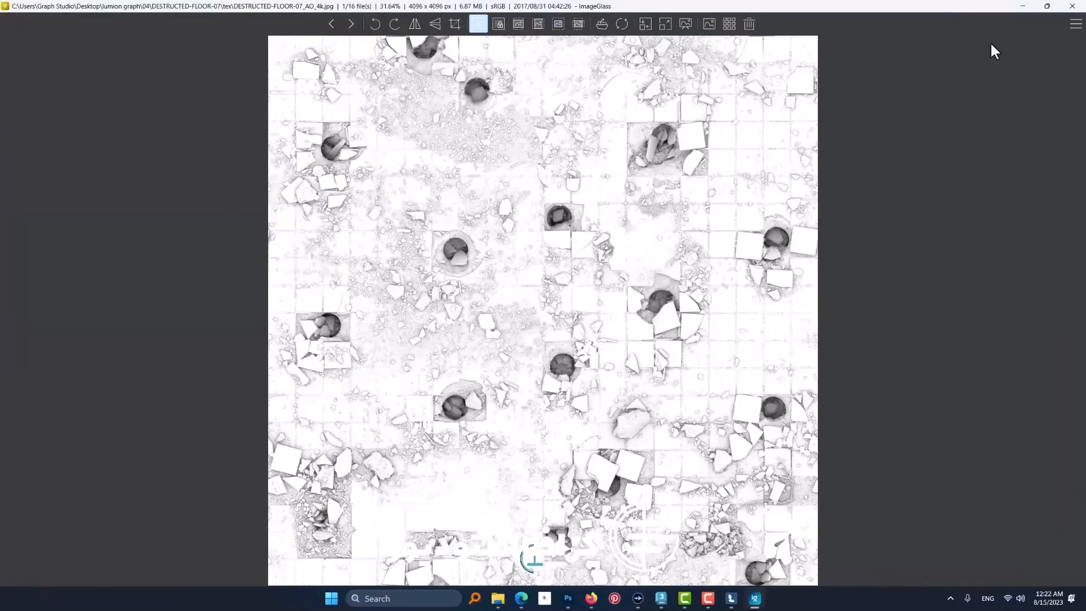
{"action": "left_click", "coordinate": [1072, 6]}
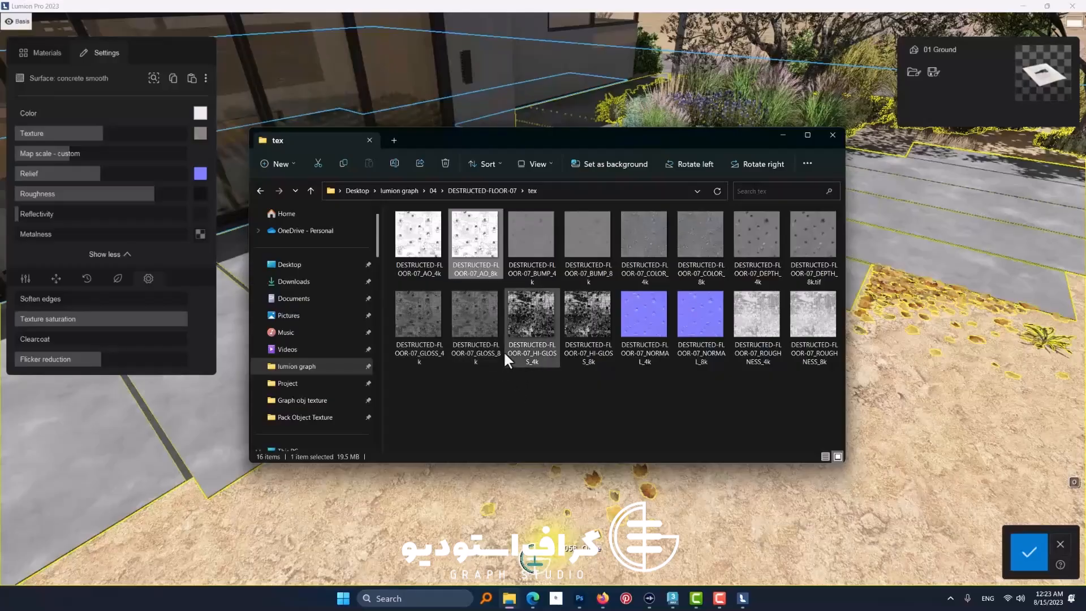
{"action": "left_click", "coordinate": [505, 371]}
Step: Open DESTRUCTED-FLOOR-07_COLOR_4k from the tex folder as a new document in Photoshop
{"action": "mouse_move", "coordinate": [588, 592]}
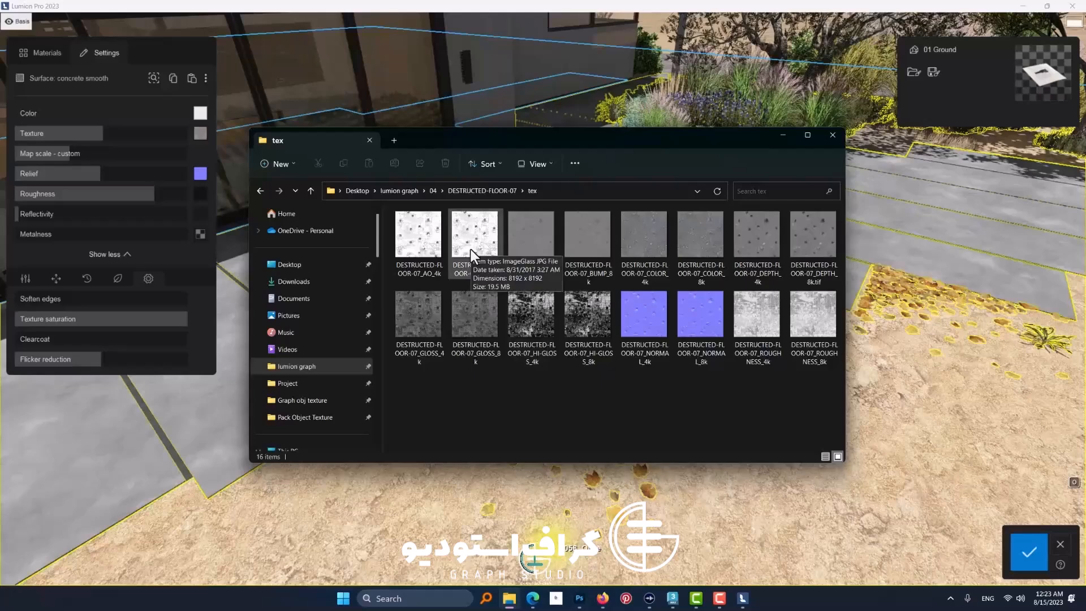
{"action": "left_click", "coordinate": [579, 599]}
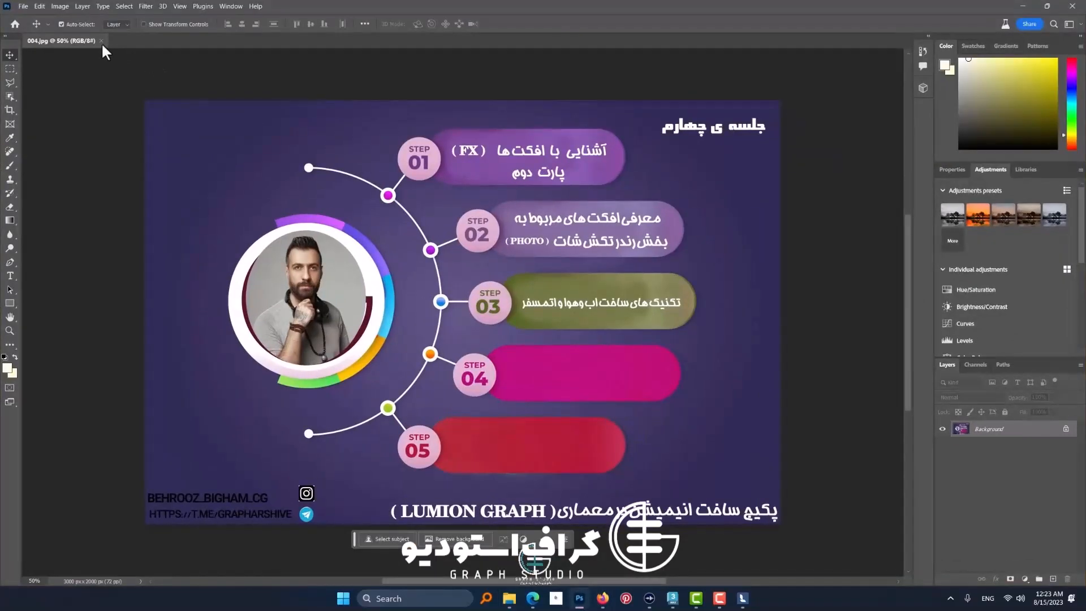
{"action": "left_click", "coordinate": [511, 600]}
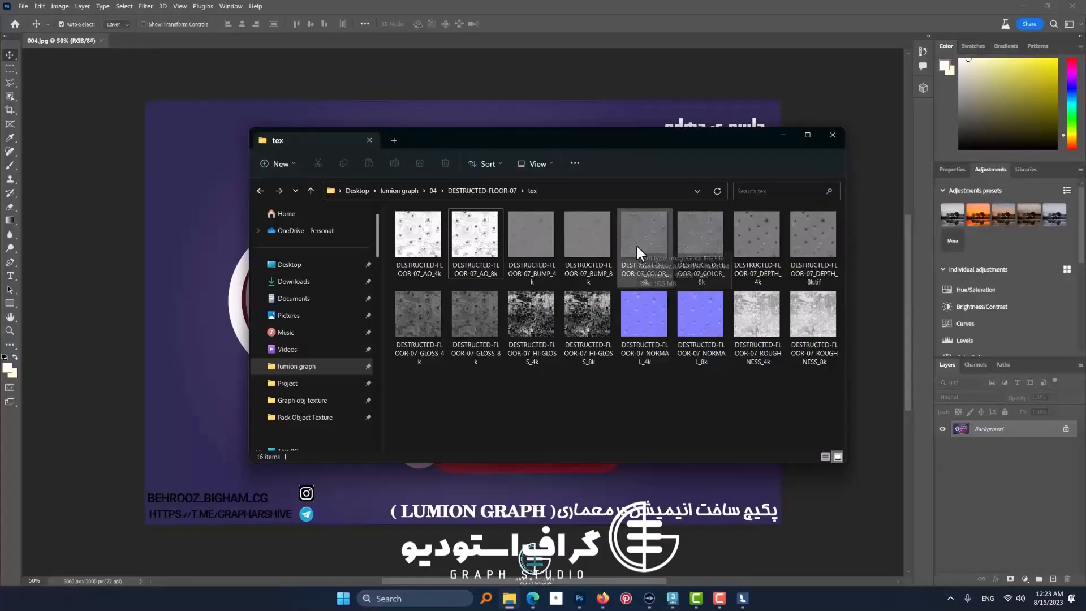
{"action": "left_click_drag", "start_coordinate": [636, 243], "coordinate": [383, 43]}
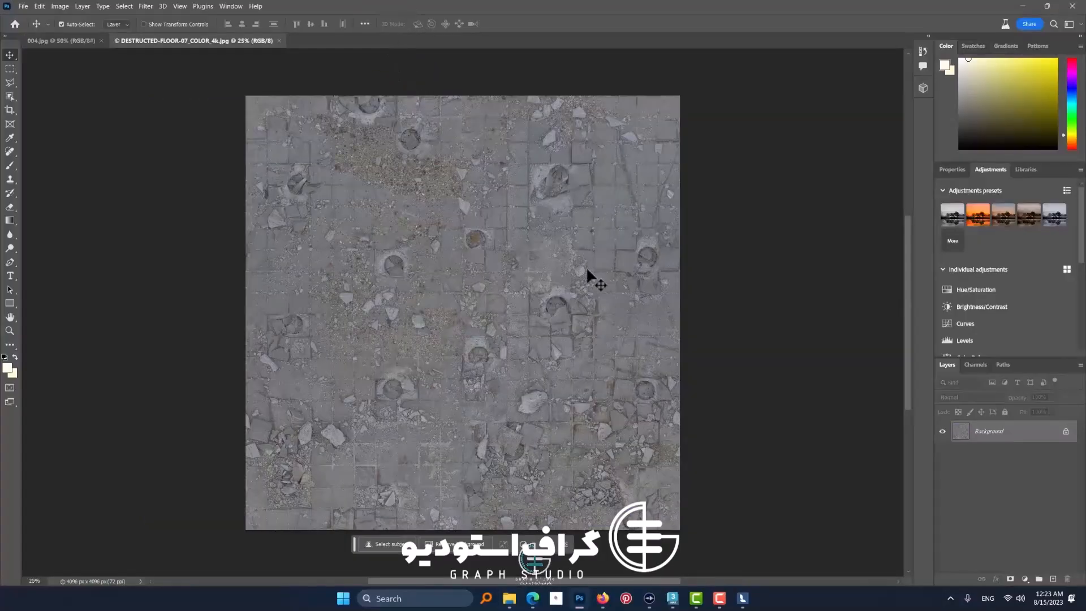
Step: Place DESTRUCTED-FLOOR-07_AO_4k from the tex folder as a layer over the color map
{"action": "mouse_move", "coordinate": [511, 600]}
{"action": "left_click", "coordinate": [514, 541]}
{"action": "left_click_drag", "start_coordinate": [421, 240], "coordinate": [453, 114]}
{"action": "left_click", "coordinate": [539, 25]}
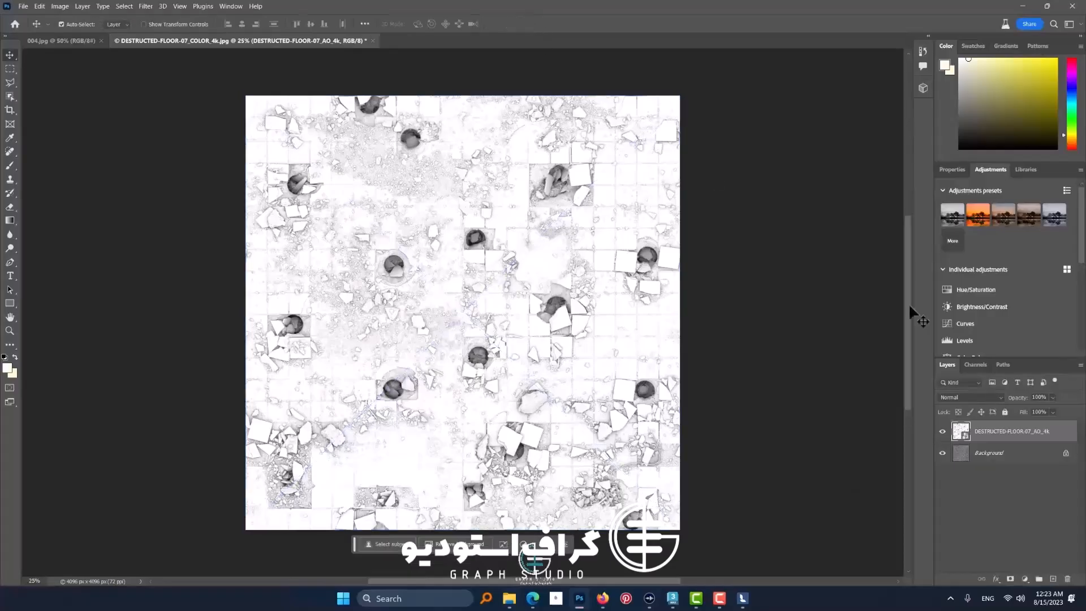
Step: Set the AO layer's blend mode to Multiply and toggle its visibility to compare the effect
{"action": "left_click", "coordinate": [960, 400]}
{"action": "left_click", "coordinate": [952, 366]}
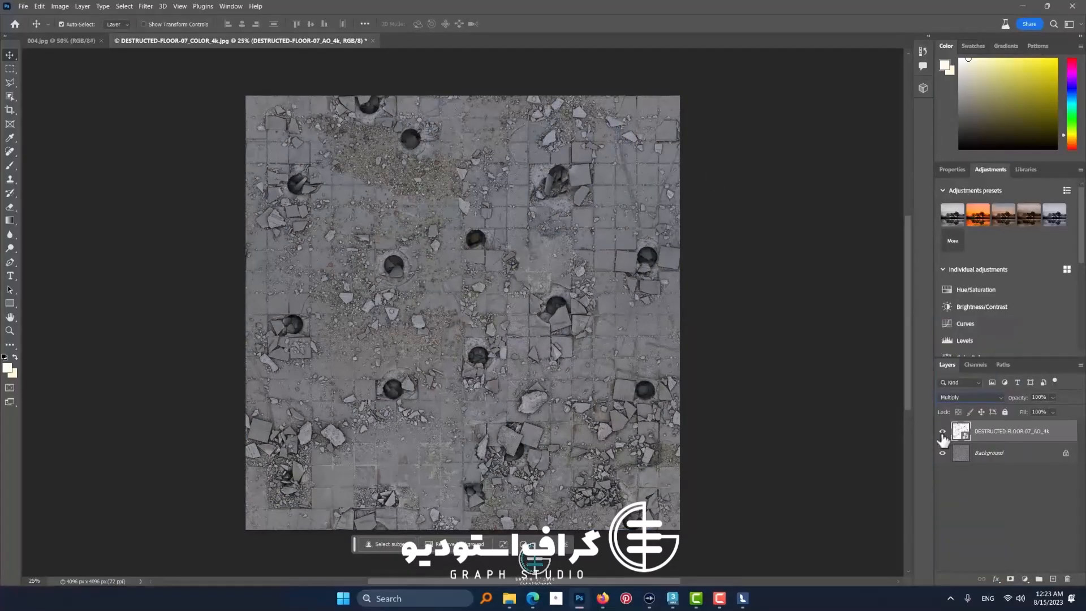
{"action": "left_click", "coordinate": [943, 433]}
{"action": "left_click", "coordinate": [943, 433]}
{"action": "left_click", "coordinate": [943, 433]}
Step: Flatten the layers and save the image as DESTRUCTED-FLOOR-07_COLOR_4k+ao
{"action": "left_click", "coordinate": [82, 6]}
{"action": "left_click", "coordinate": [99, 401]}
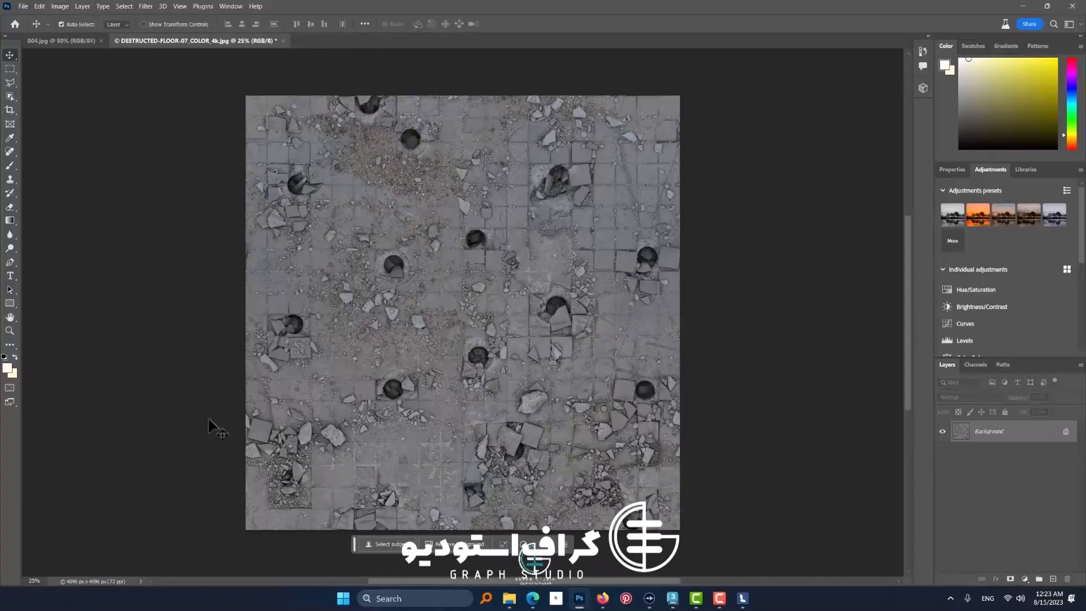
{"action": "key", "text": "ctrl+shift+s"}
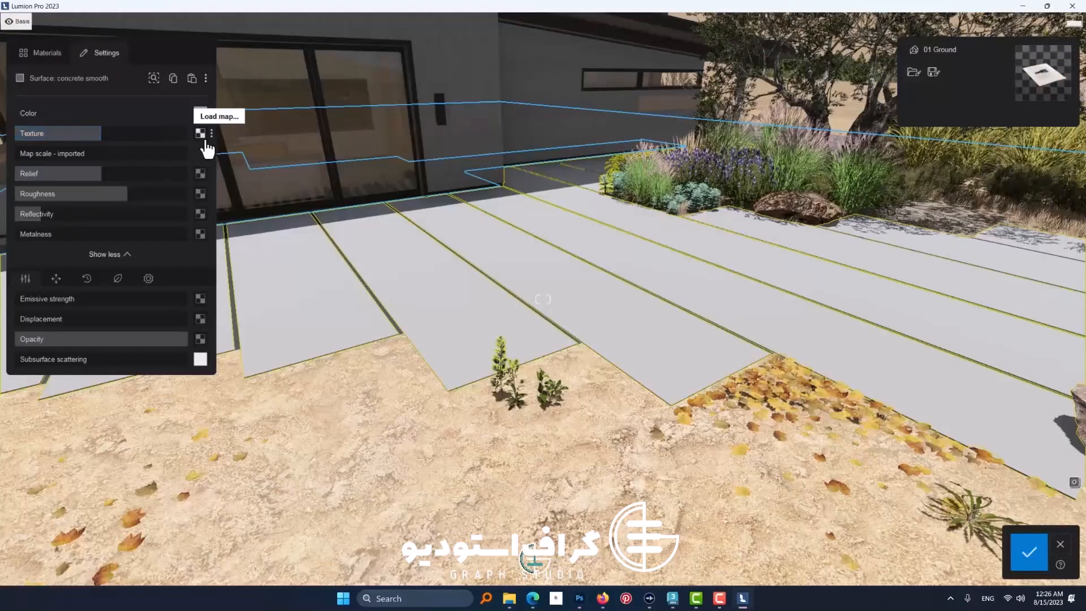
Step: Load DESTRUCTED-FLOOR-07_COLOR_4k+ao from the tex folder as the texture map of the ground paving material
{"action": "left_click", "coordinate": [205, 138]}
{"action": "key", "text": "ctrl+v"}
{"action": "key", "text": "Return"}
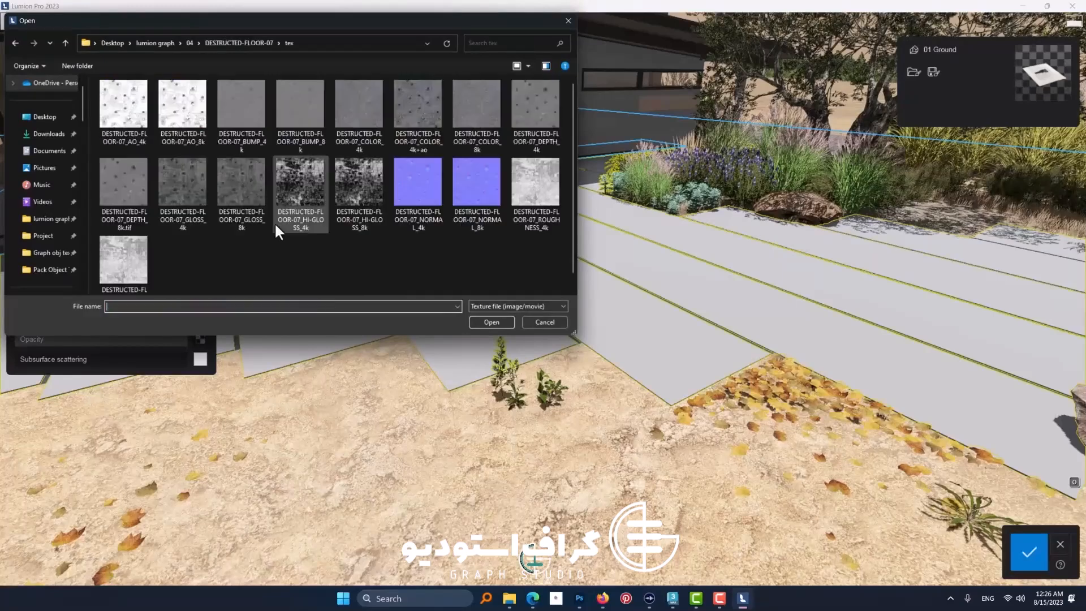
{"action": "double_click", "coordinate": [419, 117]}
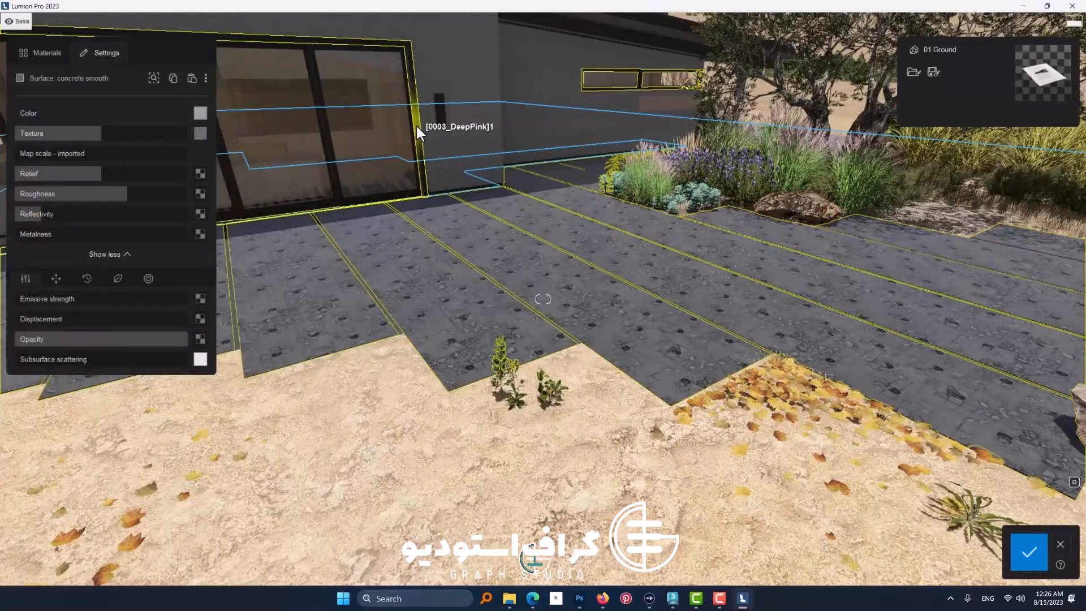
Step: Set the paving material's map scale to a custom 26.4 ft
{"action": "key", "text": "w"}
{"action": "right_click_drag", "start_coordinate": [466, 232], "coordinate": [289, 209]}
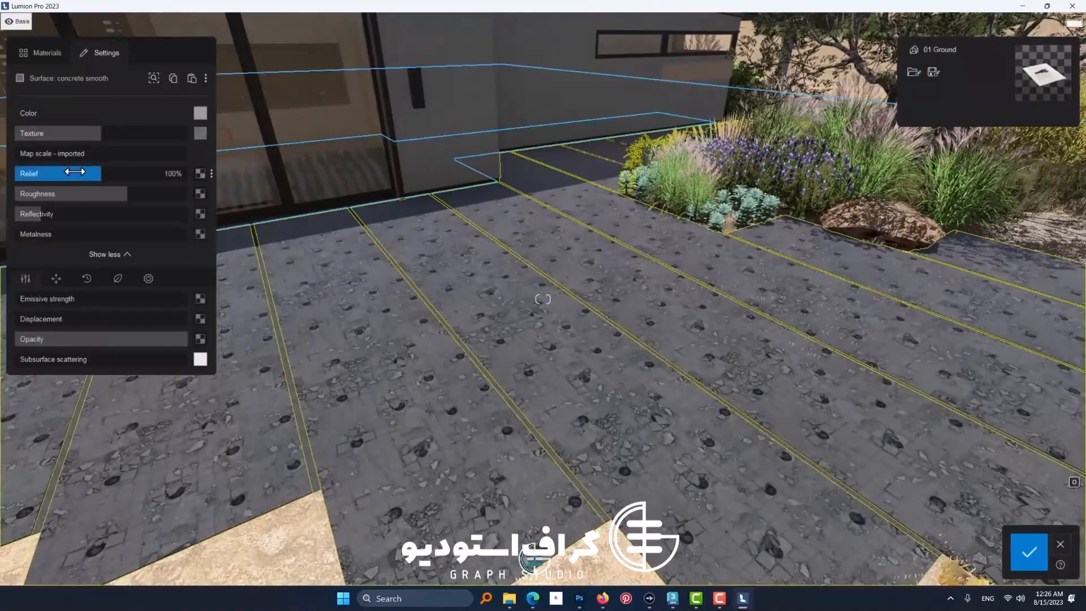
{"action": "left_click", "coordinate": [32, 154]}
{"action": "left_click_drag", "start_coordinate": [63, 158], "coordinate": [83, 159]}
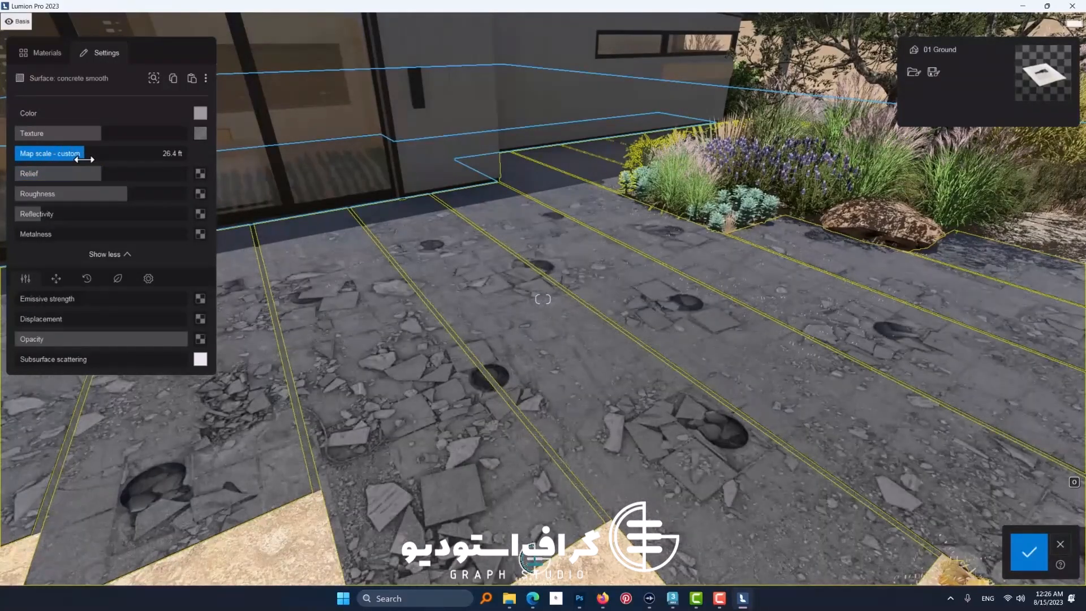
{"action": "right_click_drag", "start_coordinate": [406, 294], "coordinate": [456, 347]}
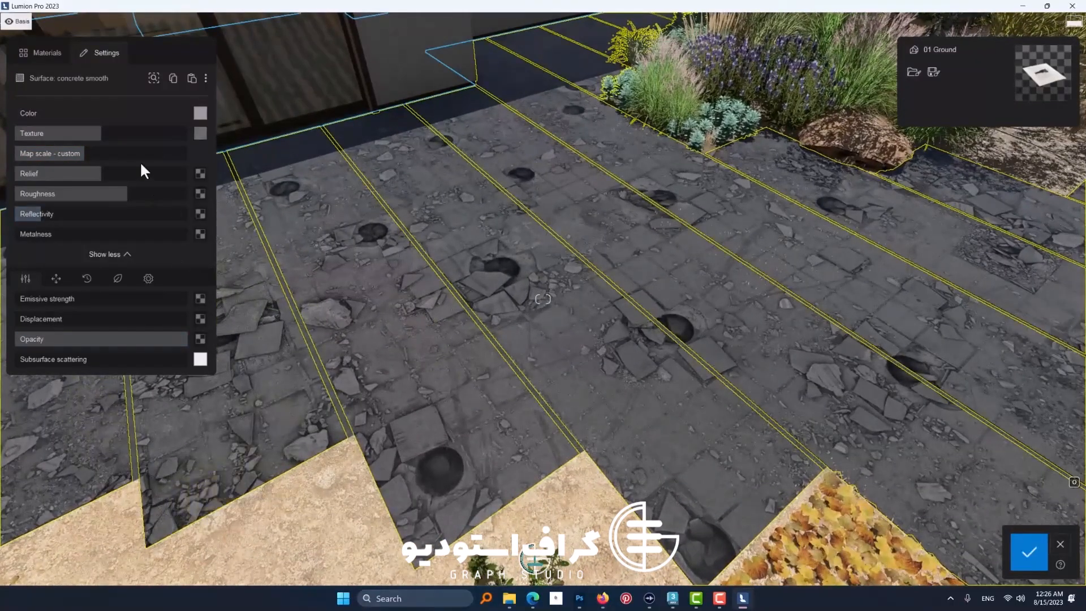
Step: Swap the paving texture to DESTRUCTED-FLOOR-07_COLOR_4k for comparison, and reload the COLOR_4k+ao version
{"action": "left_click", "coordinate": [199, 139]}
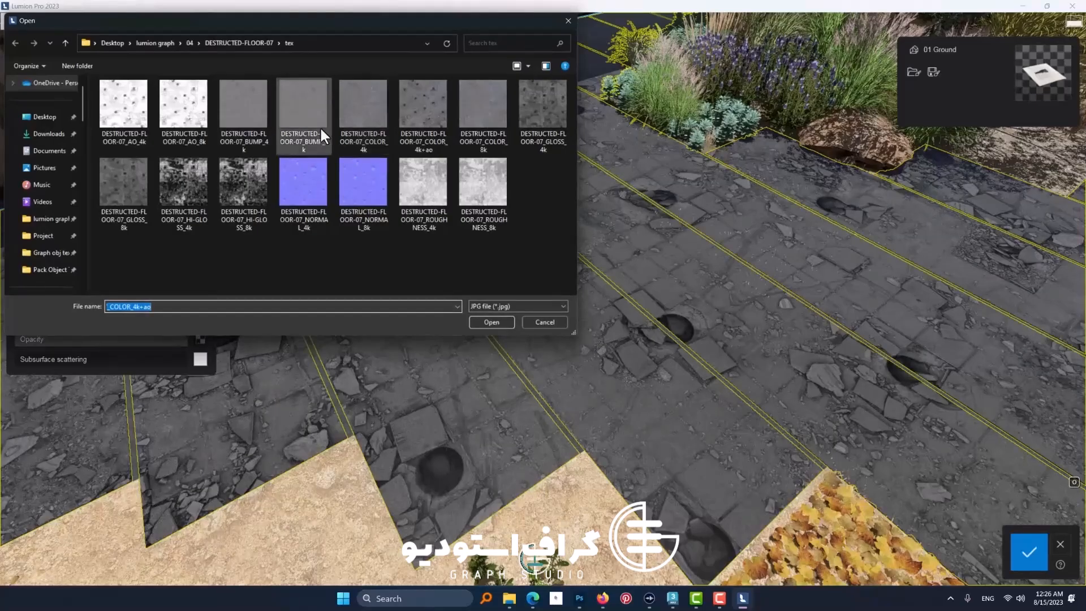
{"action": "double_click", "coordinate": [358, 128]}
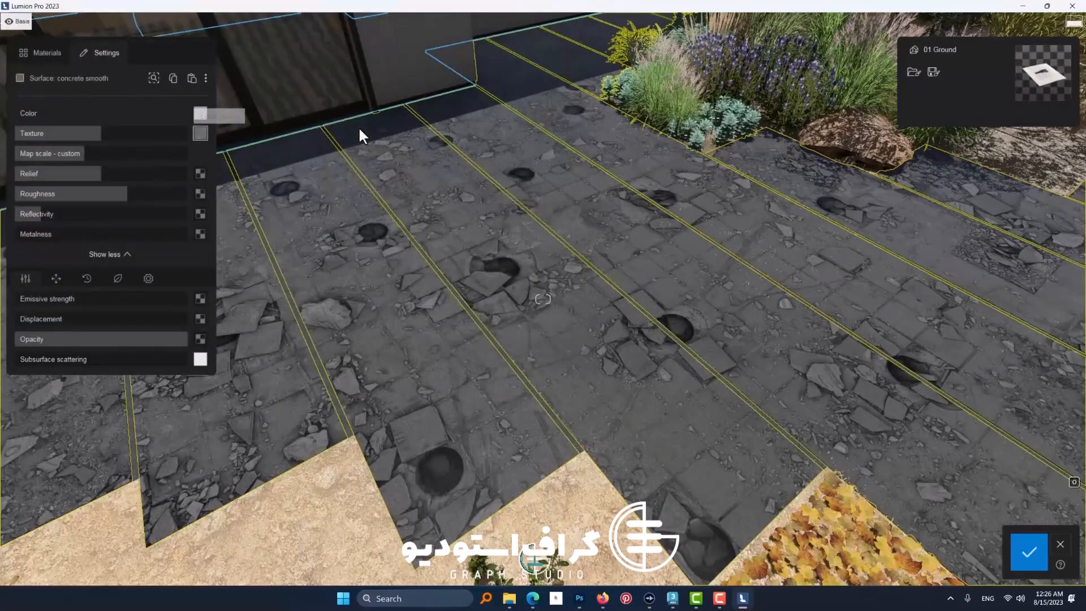
{"action": "left_click", "coordinate": [200, 136]}
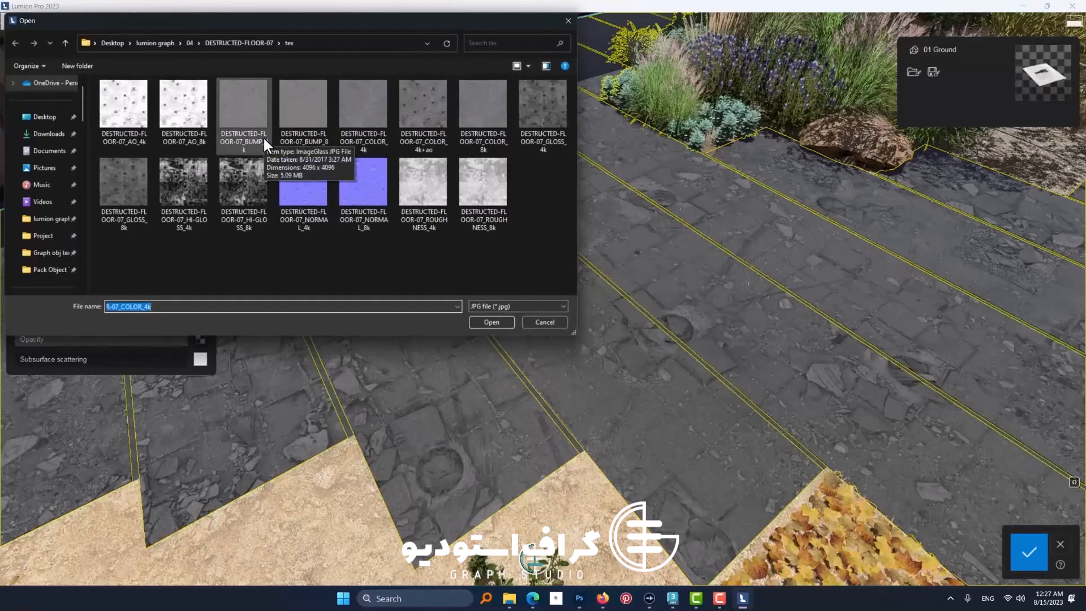
{"action": "double_click", "coordinate": [408, 120]}
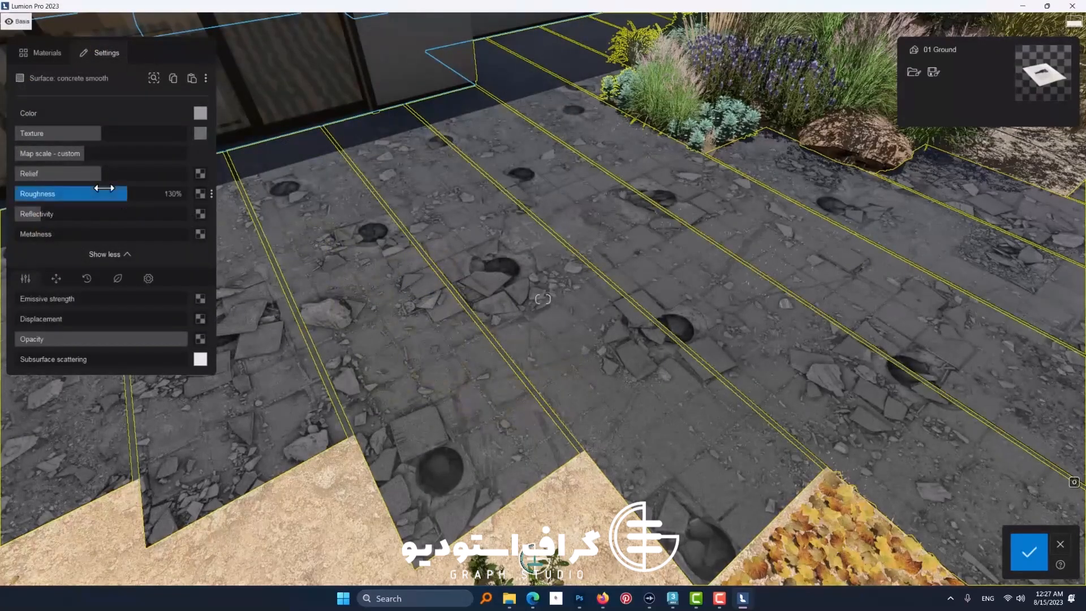
Step: Load DESTRUCTED-FLOOR-07_NORMAL_8k as the paving's relief map, with reduced relief strength and its green channel flipped
{"action": "left_click", "coordinate": [200, 173]}
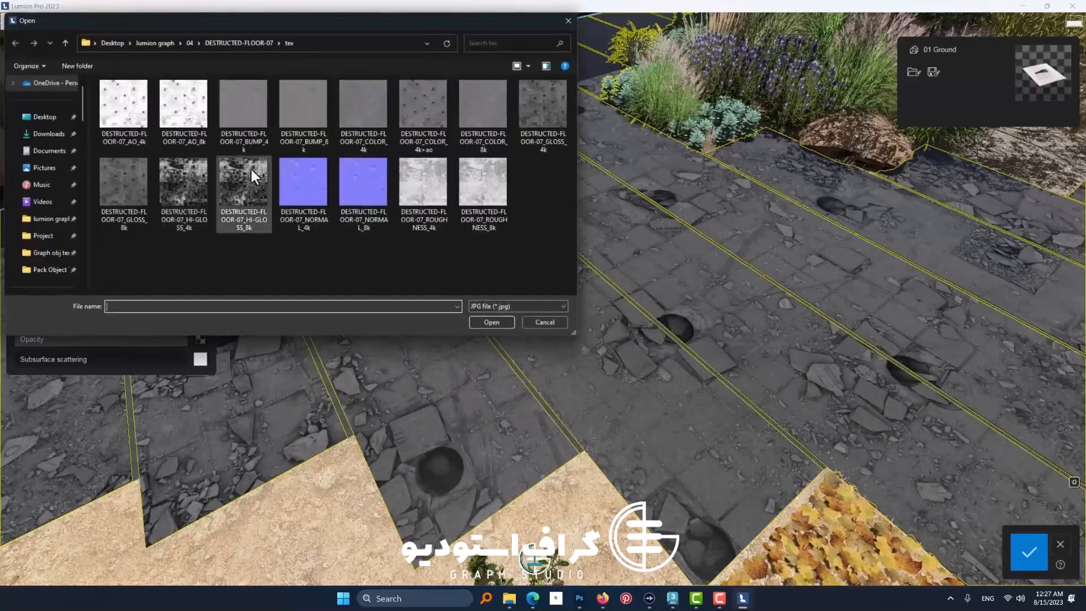
{"action": "double_click", "coordinate": [362, 189]}
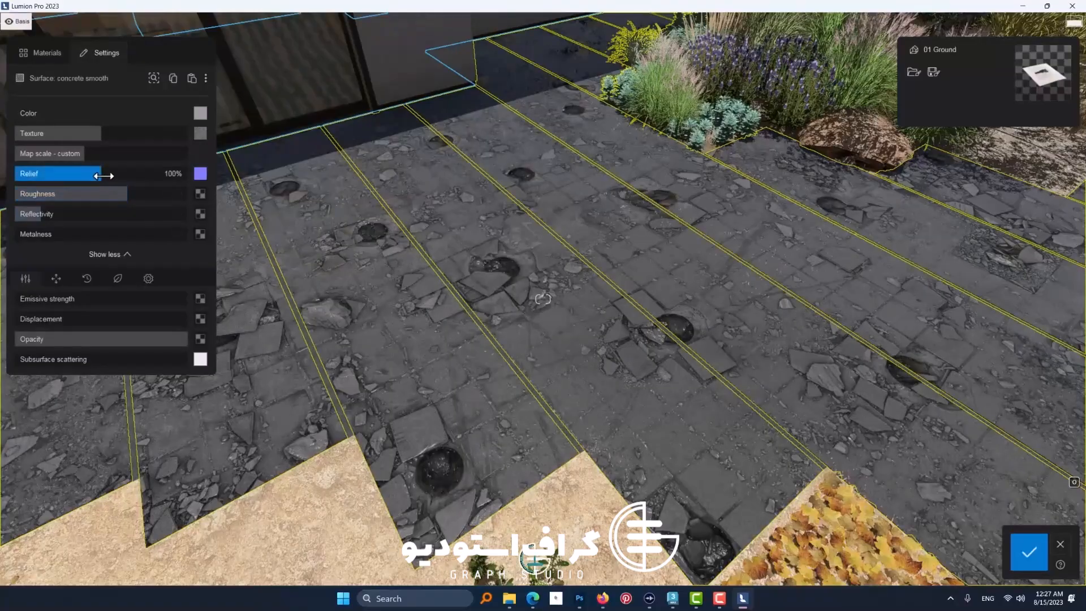
{"action": "mouse_move", "coordinate": [103, 176]}
{"action": "left_mouse_down"}
{"action": "mouse_move", "coordinate": [151, 175]}
{"action": "mouse_move", "coordinate": [17, 175]}
{"action": "mouse_move", "coordinate": [73, 176]}
{"action": "mouse_move", "coordinate": [43, 175]}
{"action": "mouse_move", "coordinate": [65, 193]}
{"action": "mouse_move", "coordinate": [39, 199]}
{"action": "left_mouse_up"}
{"action": "scroll", "coordinate": [437, 328], "scroll_direction": "up", "scroll_amount": 5}
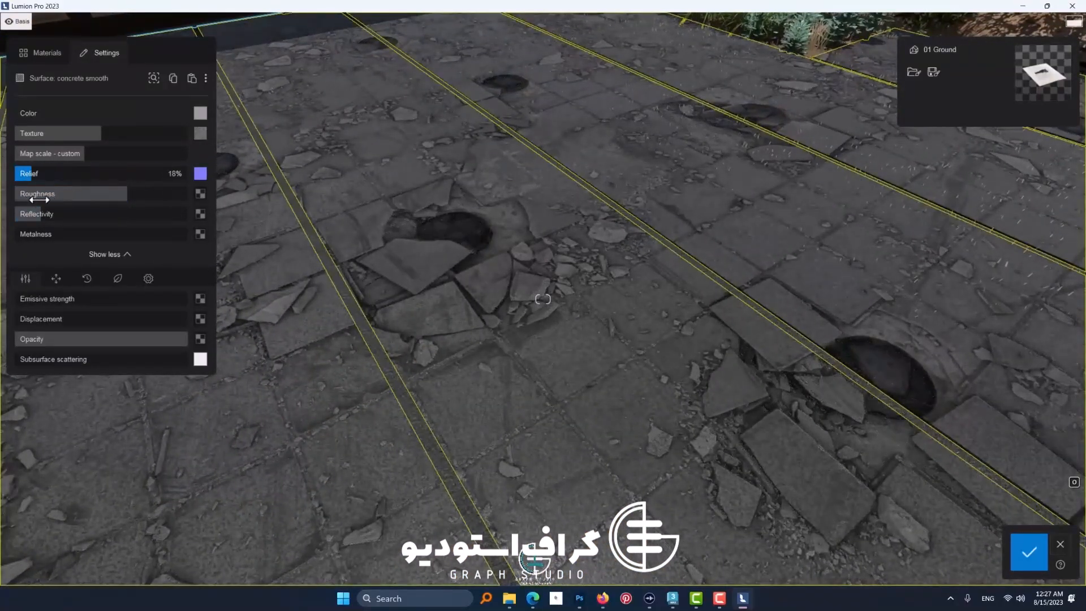
{"action": "left_click", "coordinate": [201, 174]}
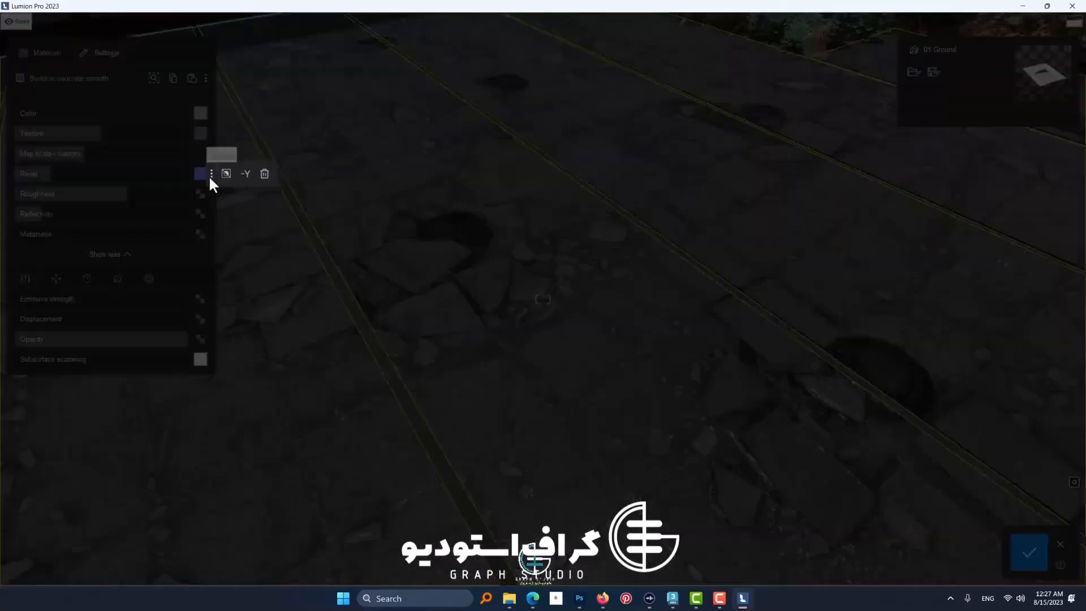
{"action": "left_click", "coordinate": [240, 294]}
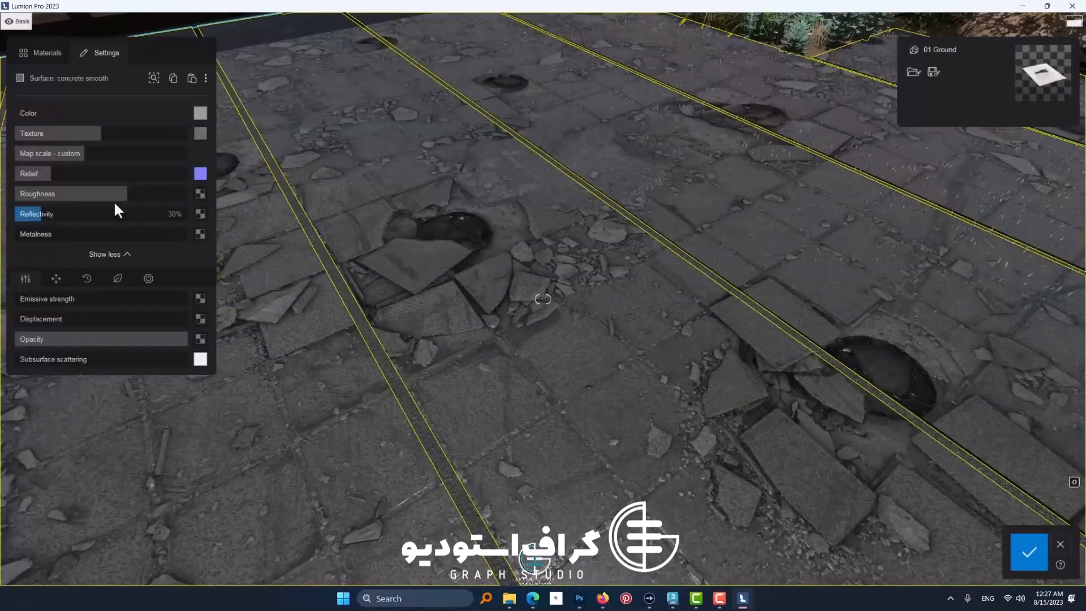
Step: Lower the paving material's roughness and keep its reflectivity at a low percentage
{"action": "mouse_move", "coordinate": [113, 194]}
{"action": "left_mouse_down"}
{"action": "mouse_move", "coordinate": [61, 197]}
{"action": "mouse_move", "coordinate": [136, 204]}
{"action": "mouse_move", "coordinate": [38, 215]}
{"action": "left_mouse_up"}
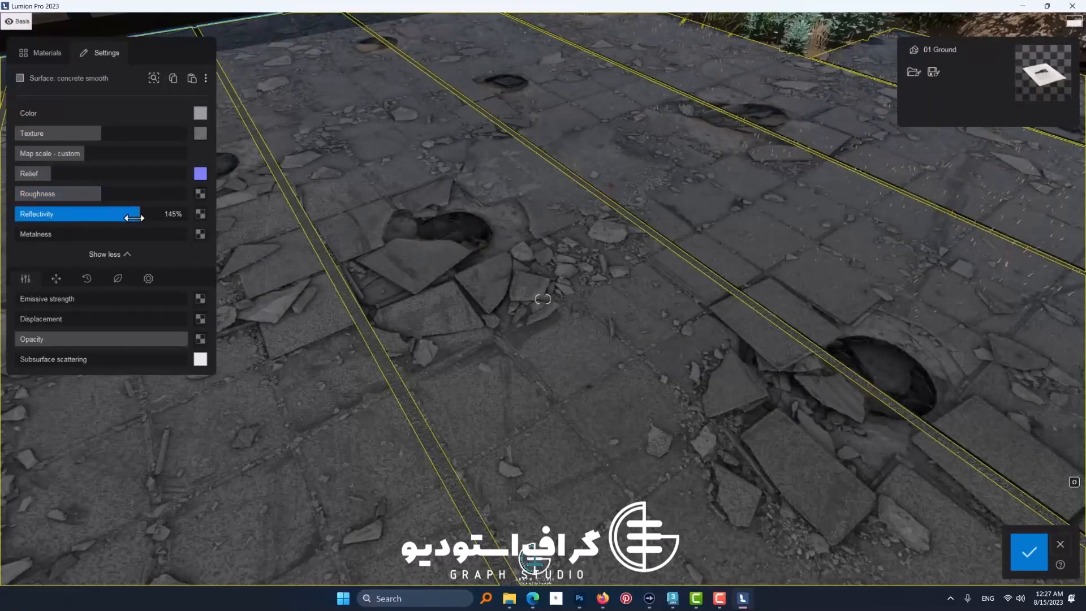
{"action": "left_click_drag", "start_coordinate": [134, 218], "coordinate": [59, 225]}
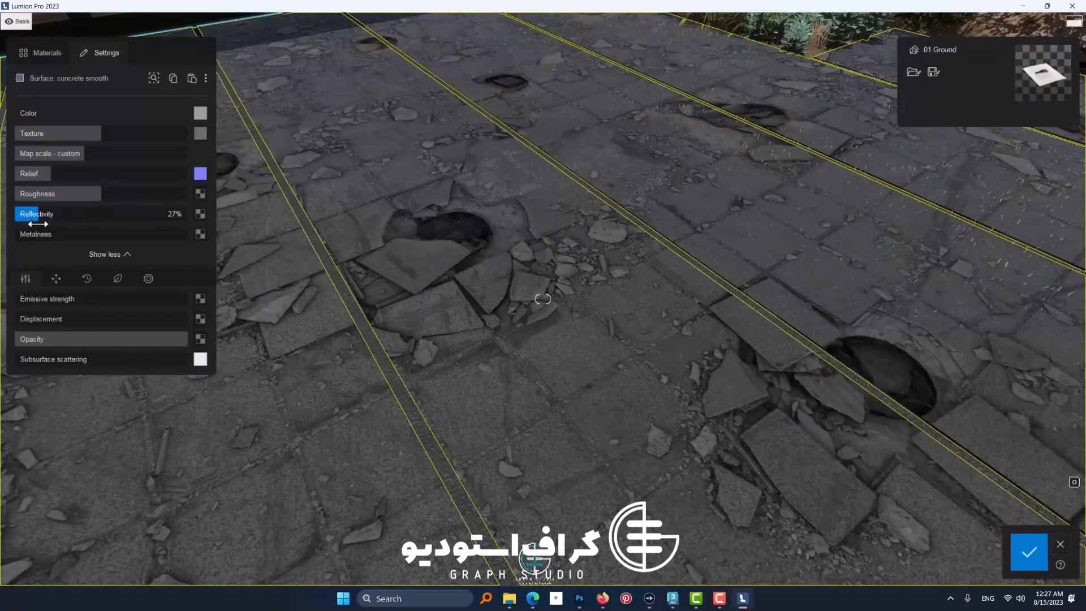
Step: Load the PNG file DESTRUCTED-FLOOR-07_DEPTH_4k as the paving's displacement map and raise the displacement to about half strength
{"action": "left_click", "coordinate": [200, 318]}
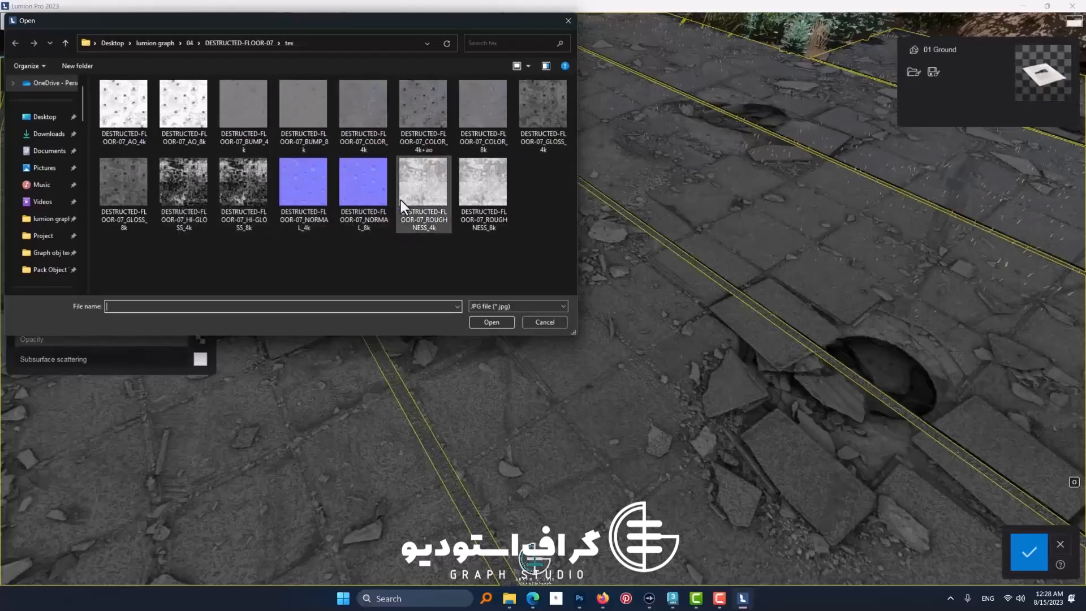
{"action": "left_click", "coordinate": [489, 307]}
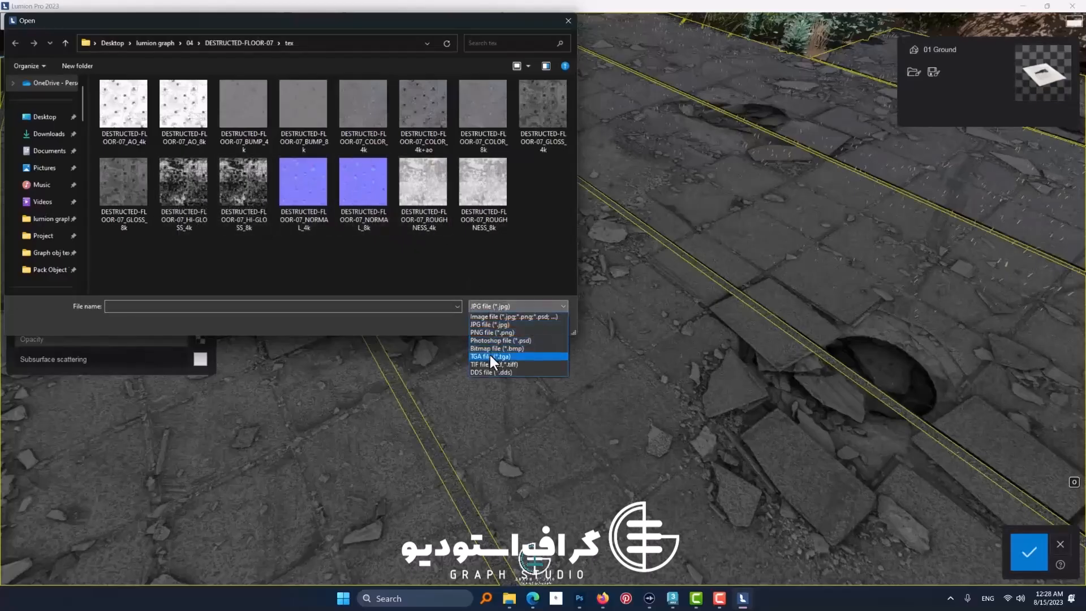
{"action": "left_click", "coordinate": [489, 352]}
{"action": "left_click", "coordinate": [489, 306]}
{"action": "left_click", "coordinate": [488, 322]}
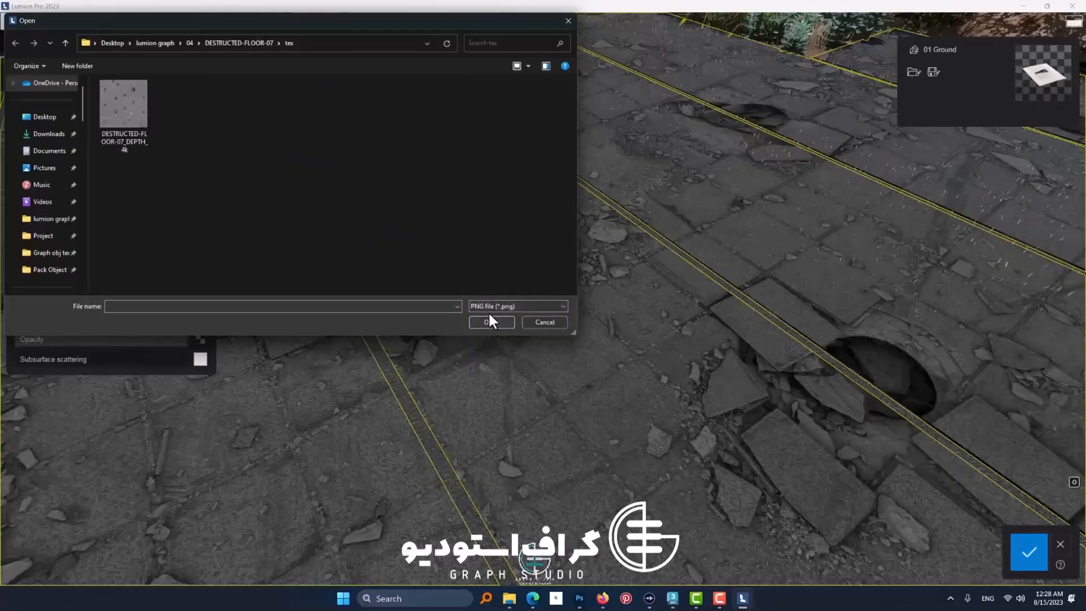
{"action": "double_click", "coordinate": [131, 125]}
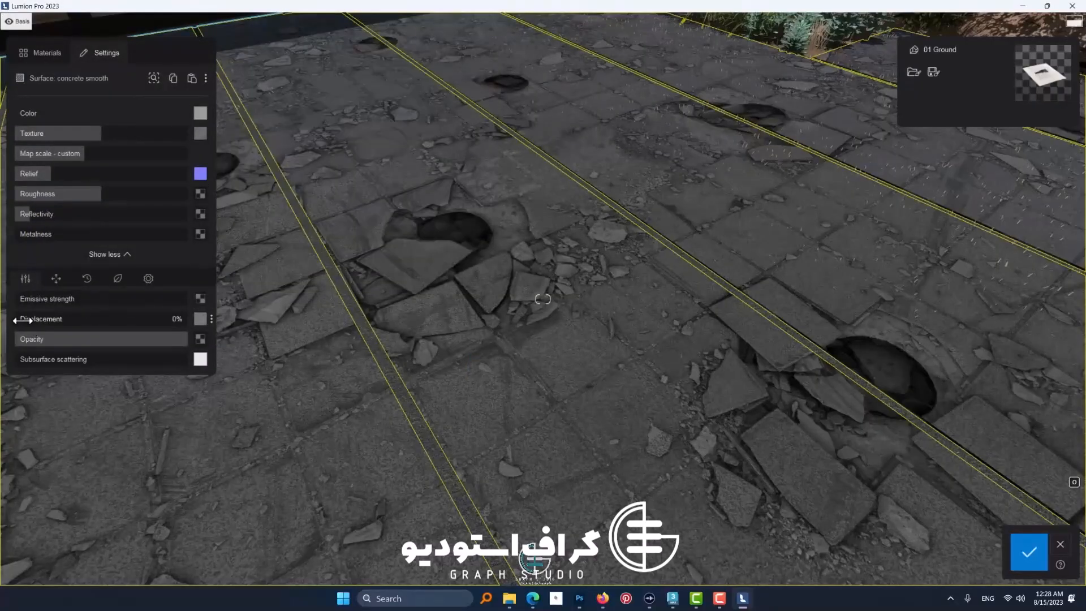
{"action": "left_click_drag", "start_coordinate": [20, 318], "coordinate": [96, 324]}
{"action": "scroll", "coordinate": [316, 335], "scroll_direction": "down", "scroll_amount": 10}
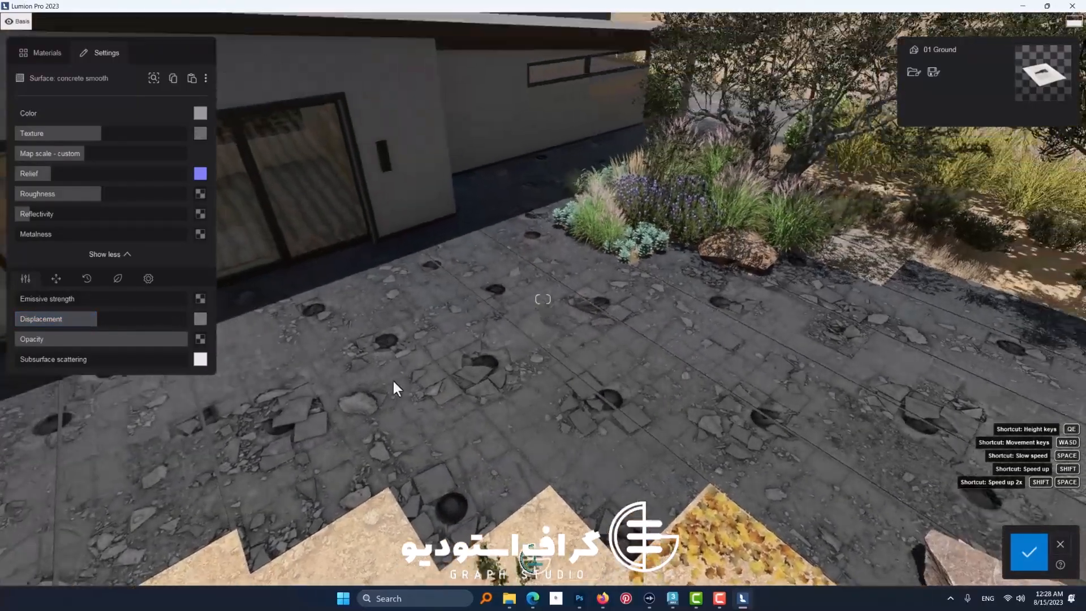
{"action": "mouse_move", "coordinate": [394, 382]}
{"action": "right_mouse_down"}
{"action": "mouse_move", "coordinate": [413, 369]}
{"action": "mouse_move", "coordinate": [406, 382]}
{"action": "right_mouse_up"}
{"action": "scroll", "coordinate": [406, 382], "scroll_direction": "down", "scroll_amount": 4}
{"action": "scroll", "coordinate": [405, 379], "scroll_direction": "up", "scroll_amount": 5}
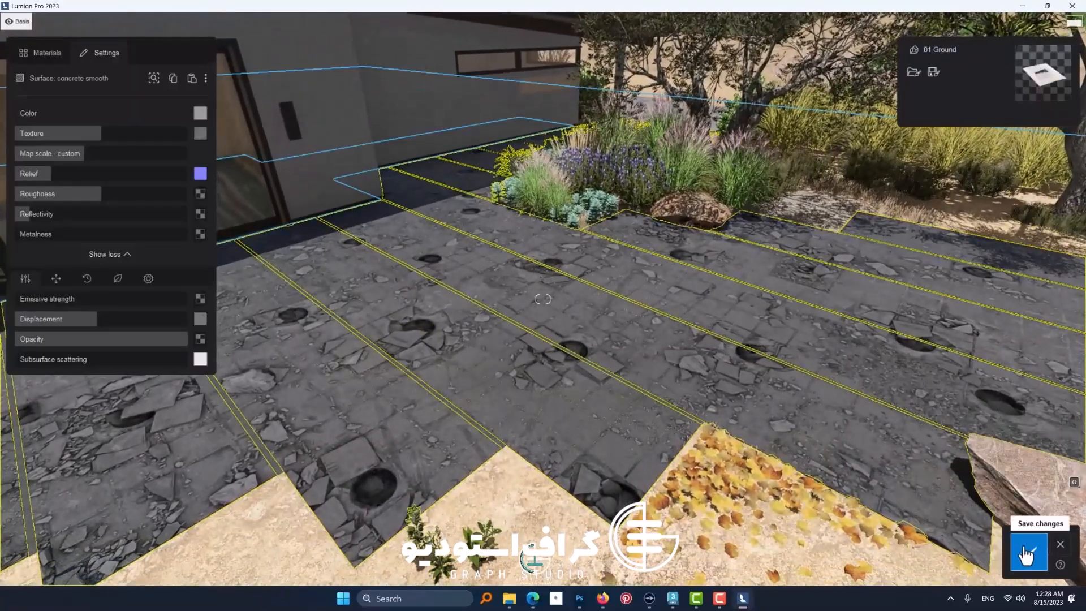
Step: Add a very slight amount of weathering to the paving material
{"action": "left_click", "coordinate": [91, 281]}
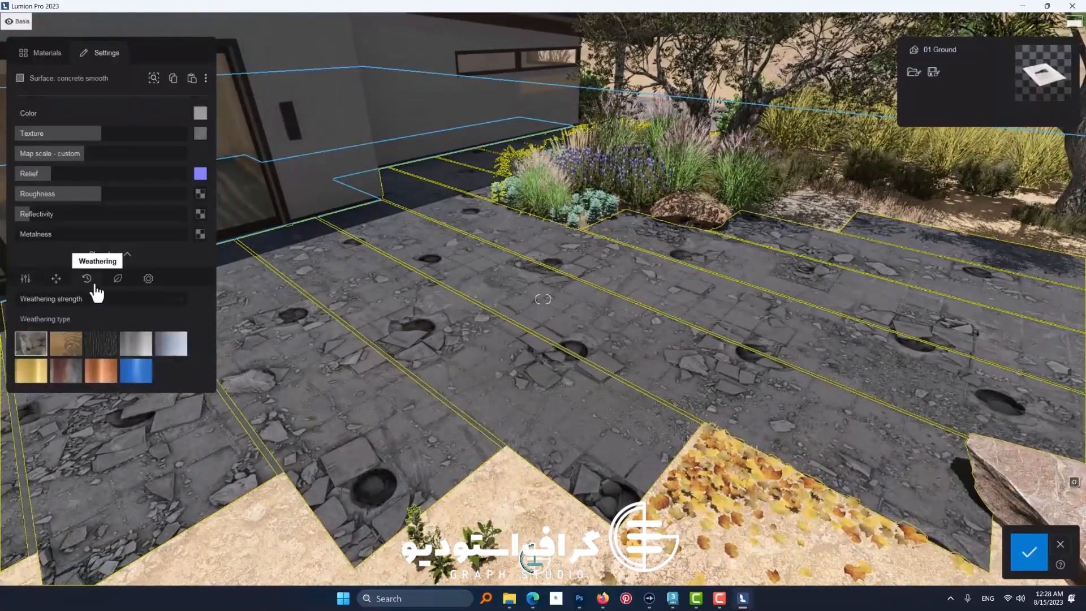
{"action": "mouse_move", "coordinate": [21, 300]}
{"action": "left_mouse_down"}
{"action": "mouse_move", "coordinate": [126, 301]}
{"action": "mouse_move", "coordinate": [21, 301]}
{"action": "left_mouse_up"}
{"action": "scroll", "coordinate": [420, 190], "scroll_direction": "up", "scroll_amount": 1}
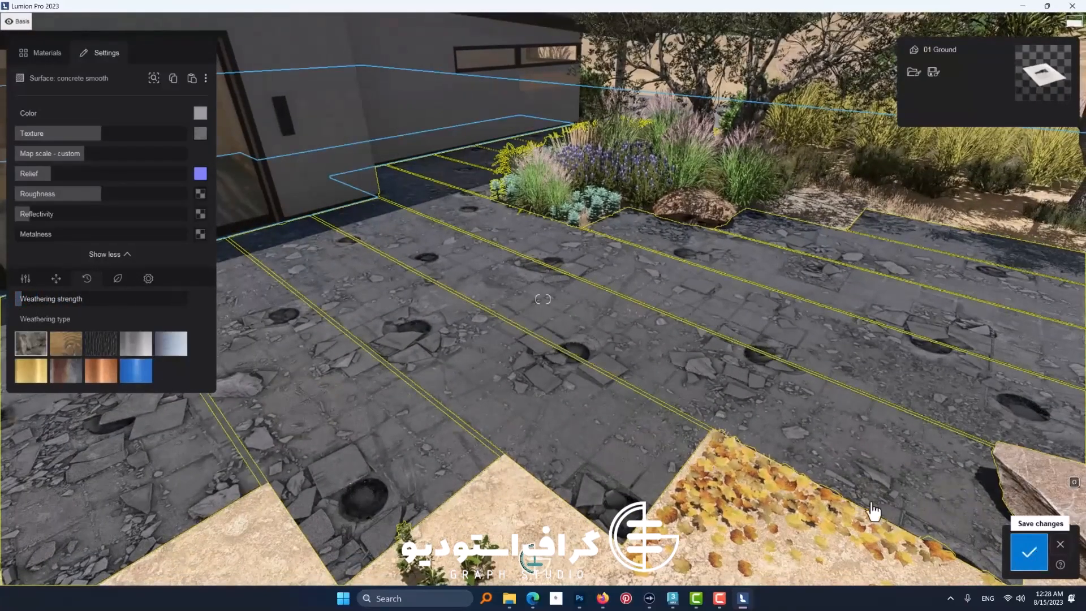
Step: Save the material changes and open the Exterior - Entrance photo in Photo mode
{"action": "left_click", "coordinate": [1011, 532]}
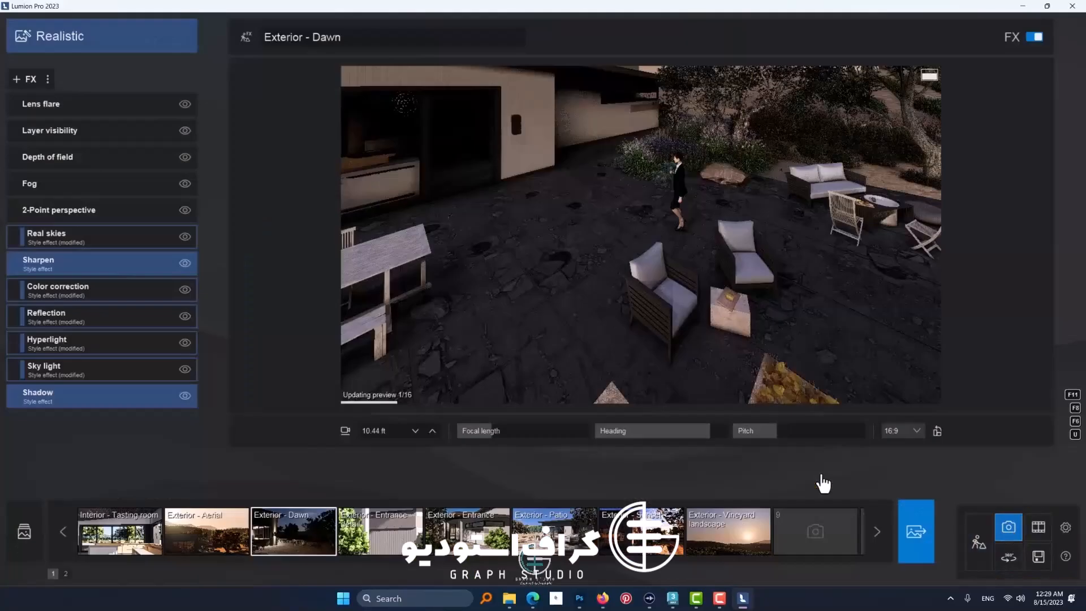
{"action": "left_click", "coordinate": [127, 540]}
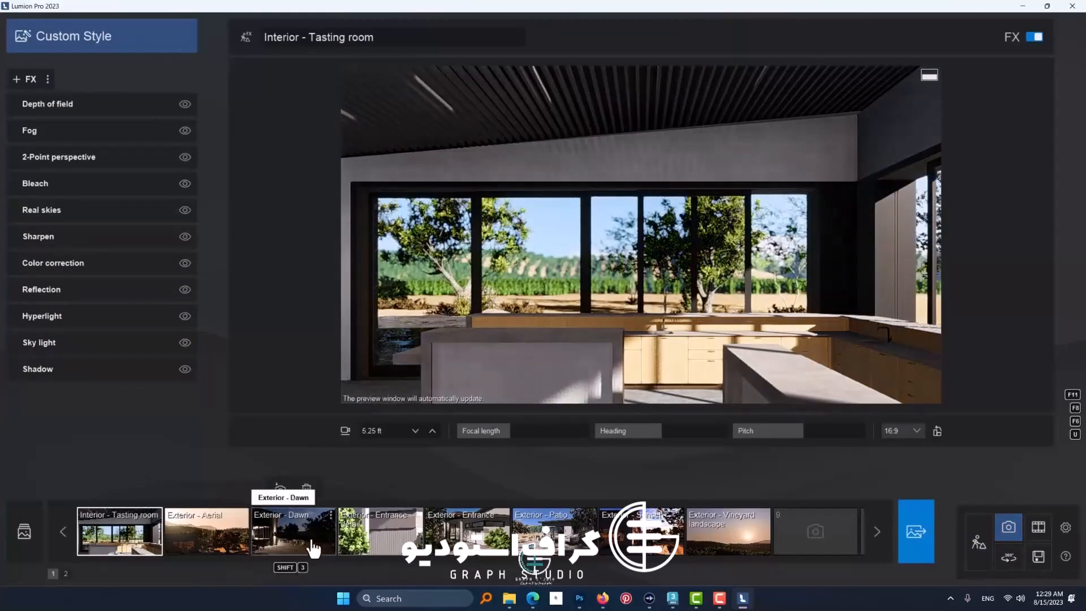
{"action": "left_click", "coordinate": [311, 544]}
{"action": "left_click", "coordinate": [468, 535]}
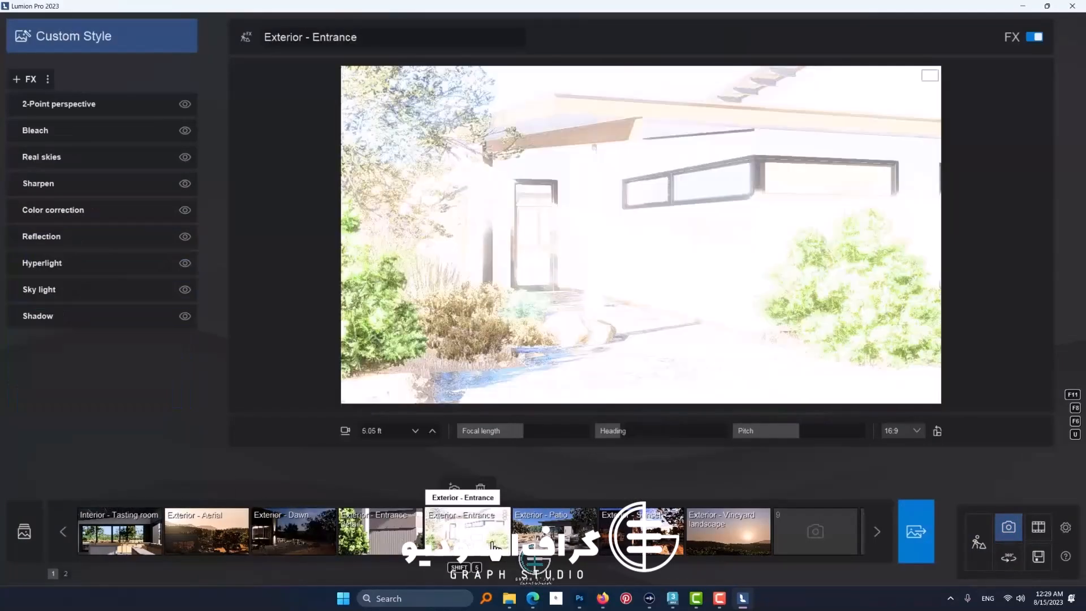
Step: Reframe the Exterior - Entrance camera onto the destructed paving from about 13.36 ft high and store the view
{"action": "right_click_drag", "start_coordinate": [622, 367], "coordinate": [432, 188]}
{"action": "key", "text": "w"}
{"action": "key", "text": "s"}
{"action": "key", "text": "w"}
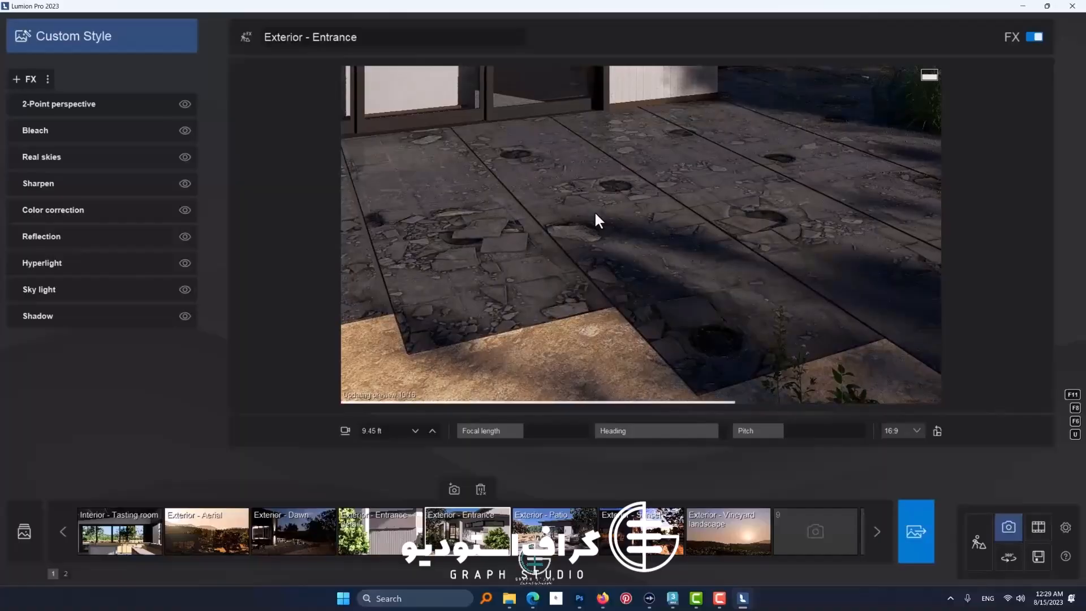
{"action": "key", "text": "e"}
{"action": "key", "text": "q"}
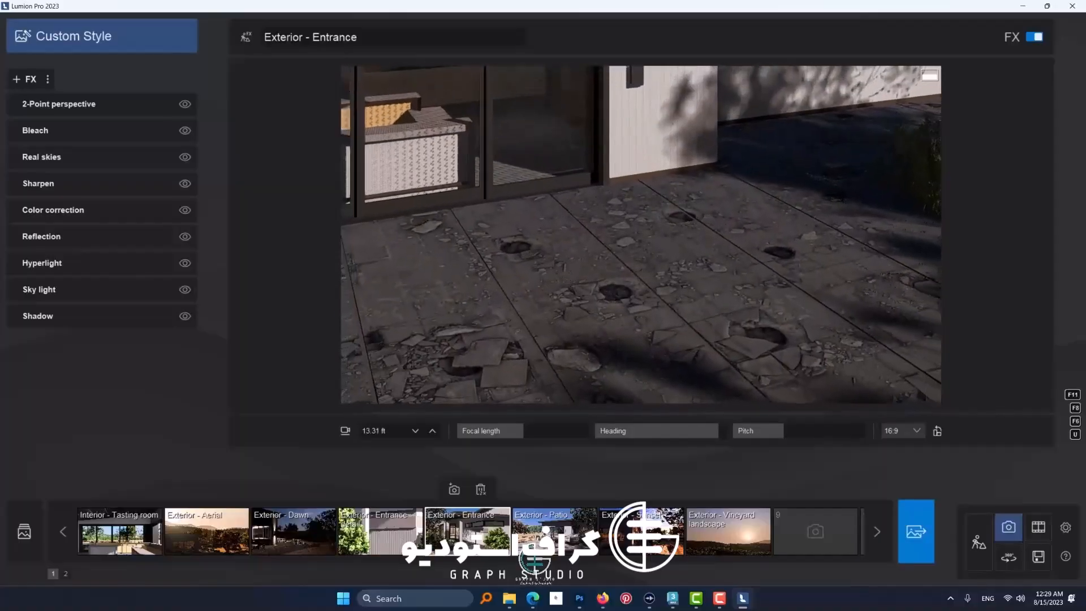
{"action": "right_click_drag", "start_coordinate": [557, 162], "coordinate": [558, 233]}
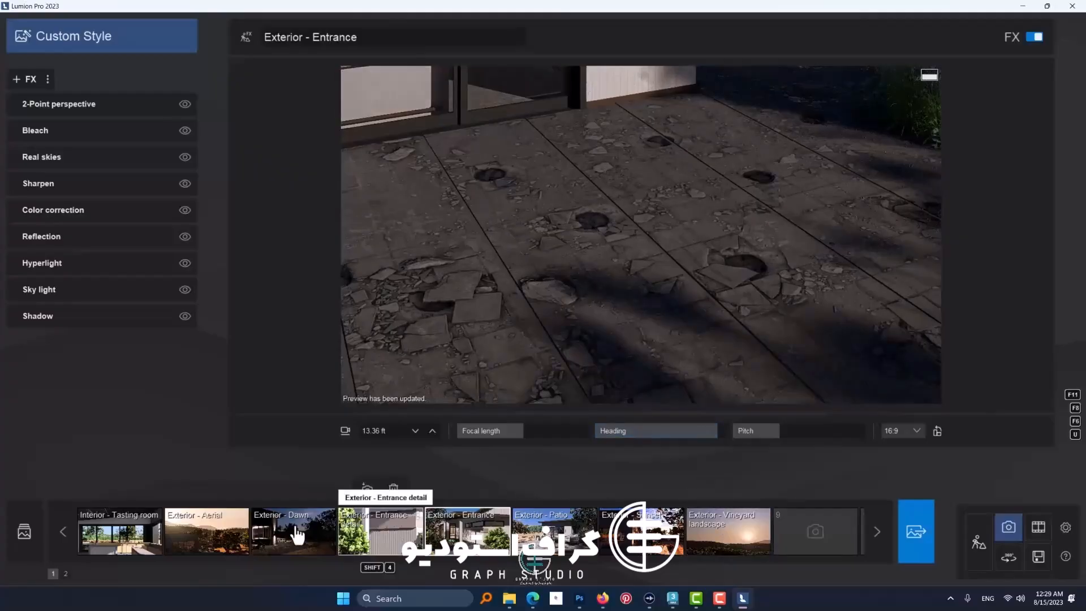
{"action": "left_click", "coordinate": [454, 490]}
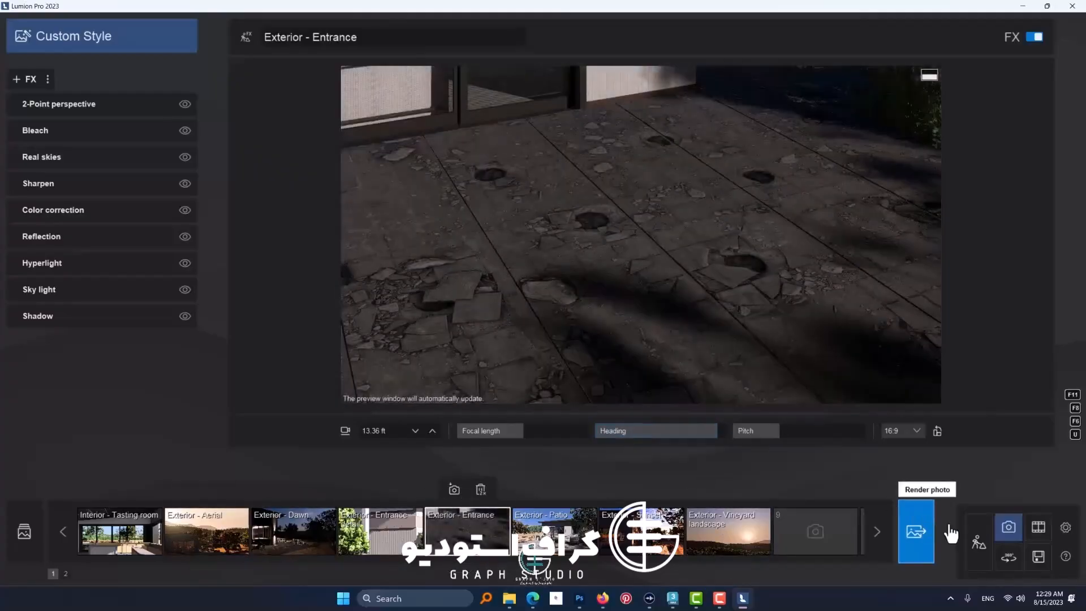
Step: Rotate the heading and raise the brightness and overall brightness of the photo's Real Skies effect, keeping the second clear Poliigon sky
{"action": "left_click", "coordinate": [68, 159]}
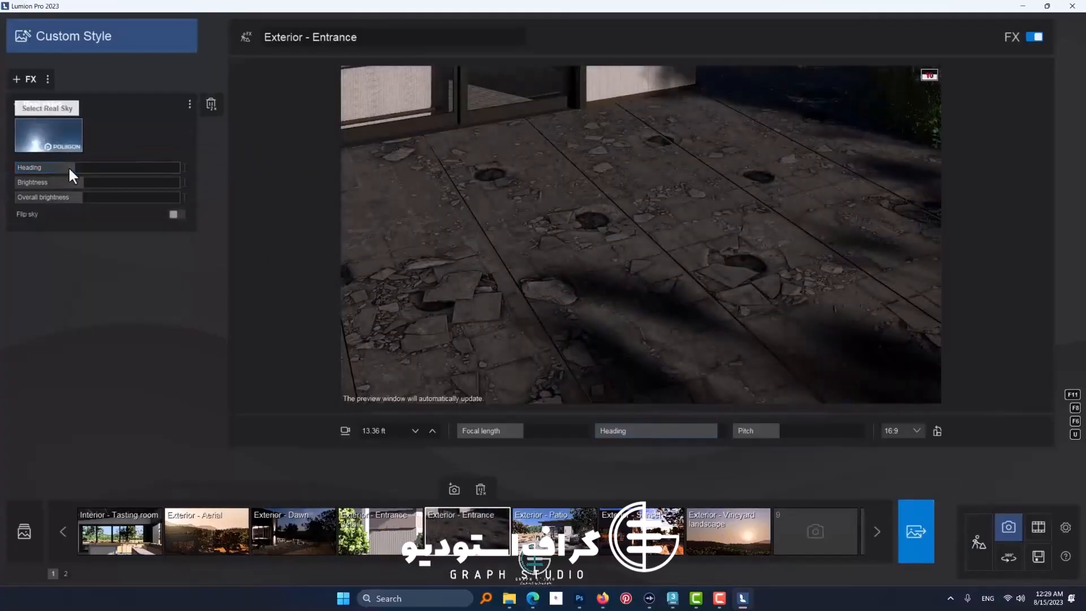
{"action": "left_click_drag", "start_coordinate": [68, 168], "coordinate": [90, 183]}
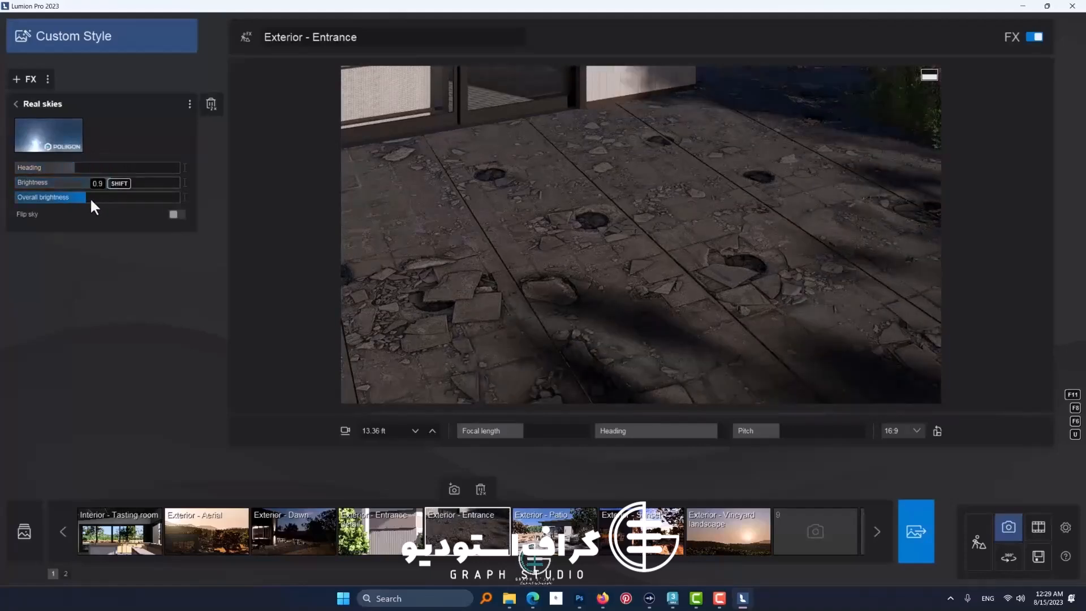
{"action": "left_click", "coordinate": [49, 140]}
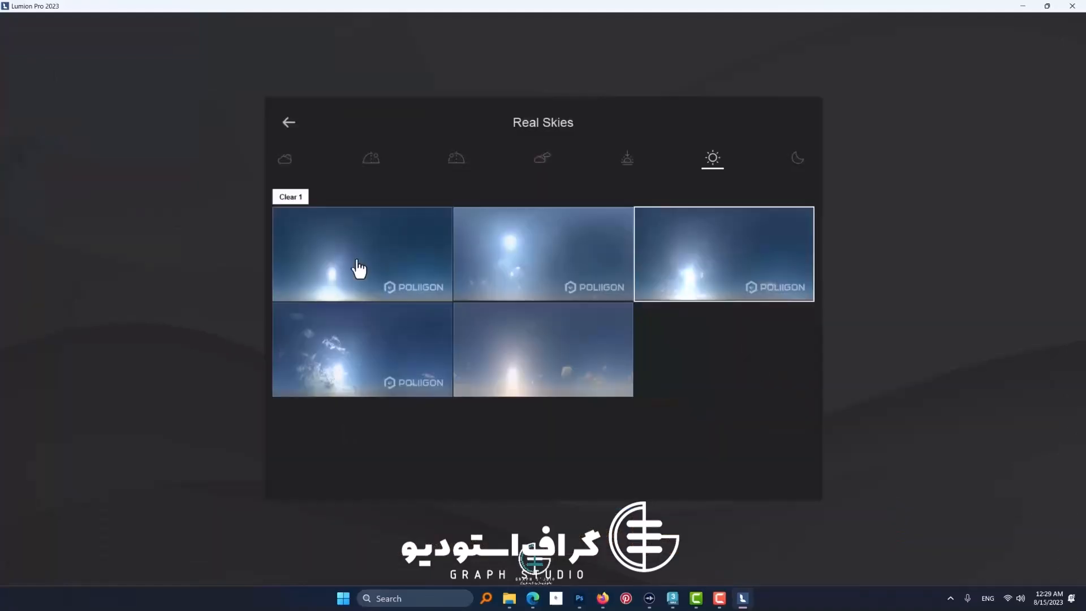
{"action": "left_click", "coordinate": [485, 277]}
{"action": "mouse_move", "coordinate": [92, 168]}
{"action": "left_mouse_down"}
{"action": "mouse_move", "coordinate": [107, 174]}
{"action": "mouse_move", "coordinate": [7, 184]}
{"action": "mouse_move", "coordinate": [191, 182]}
{"action": "mouse_move", "coordinate": [104, 183]}
{"action": "left_mouse_up"}
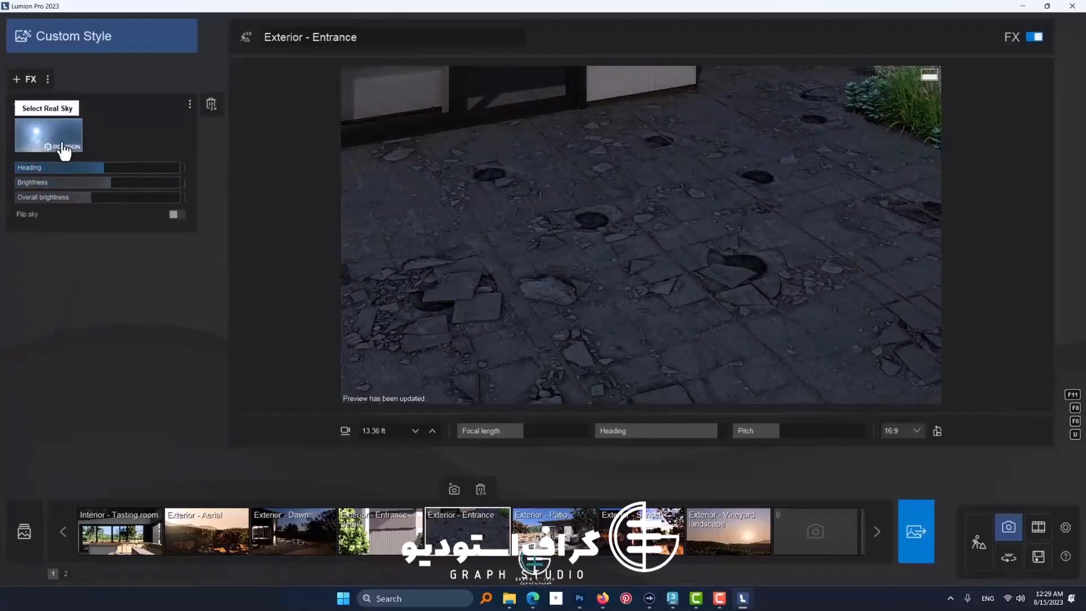
Step: Browse the other Real Skies categories without changing the sky, and turn the sky heading to its maximum
{"action": "left_click", "coordinate": [34, 141]}
{"action": "left_click", "coordinate": [284, 158]}
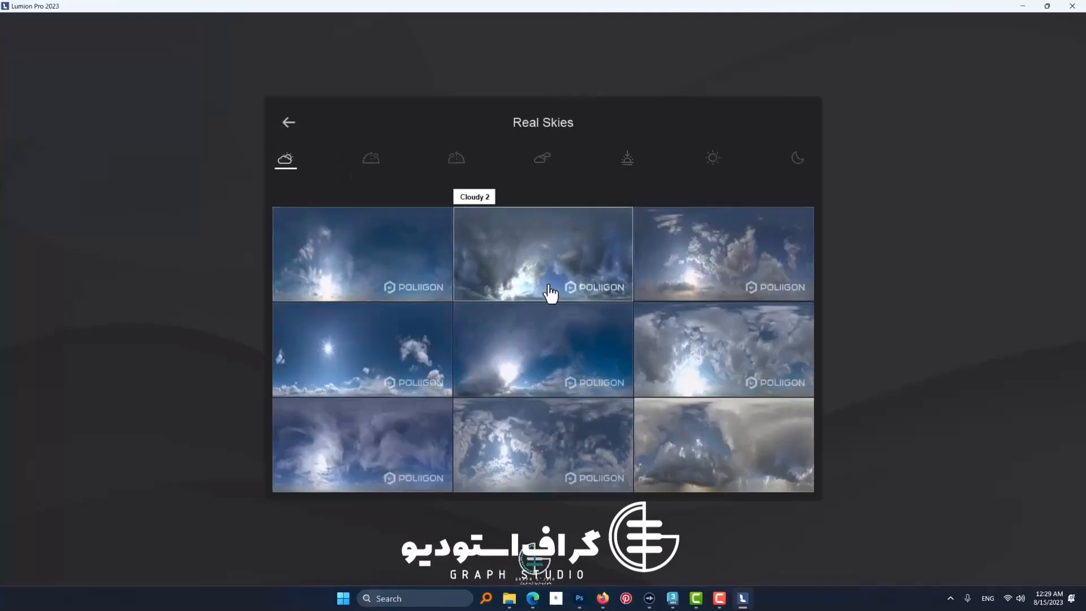
{"action": "left_click", "coordinate": [457, 158]}
{"action": "left_click", "coordinate": [298, 137]}
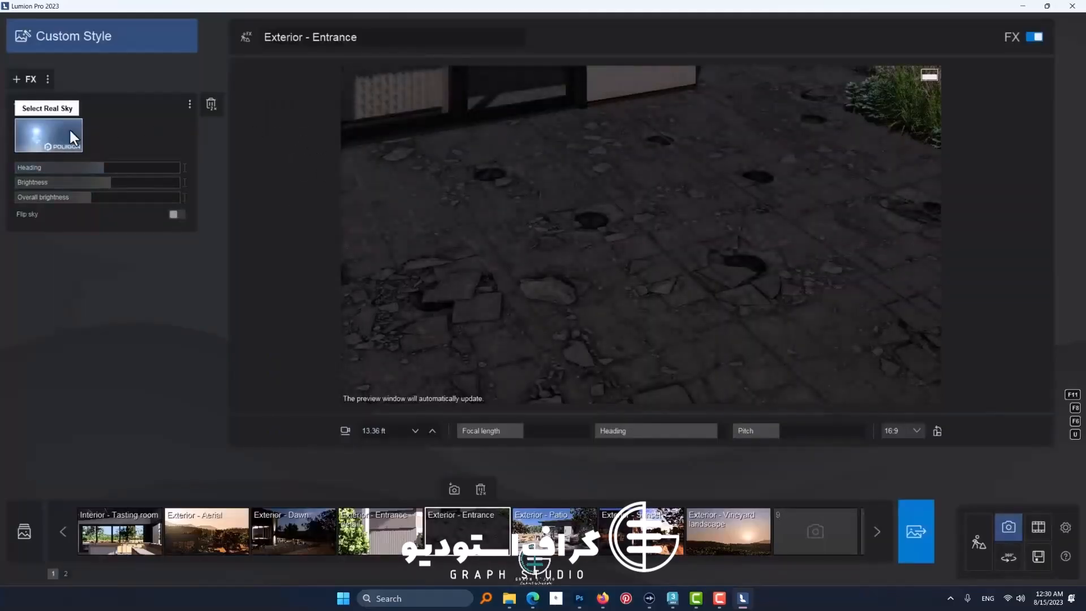
{"action": "left_click_drag", "start_coordinate": [13, 171], "coordinate": [197, 177]}
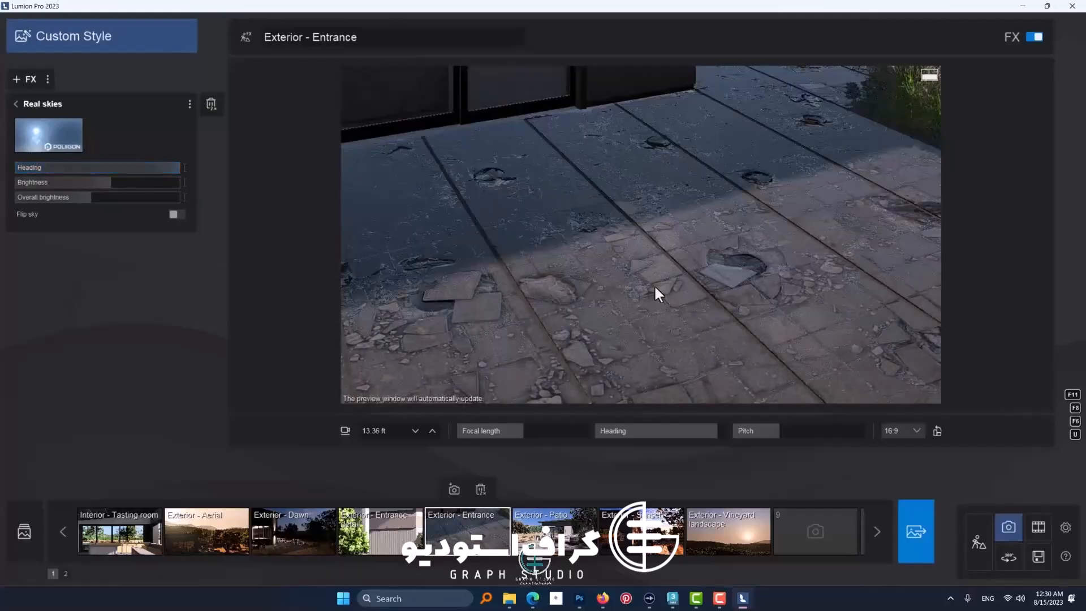
Step: Reframe the entrance view from about 10.02 ft high to include the sand edge and planting, and store the camera
{"action": "right_click_drag", "start_coordinate": [656, 289], "coordinate": [679, 284]}
{"action": "scroll", "coordinate": [695, 335], "scroll_direction": "down", "scroll_amount": 2}
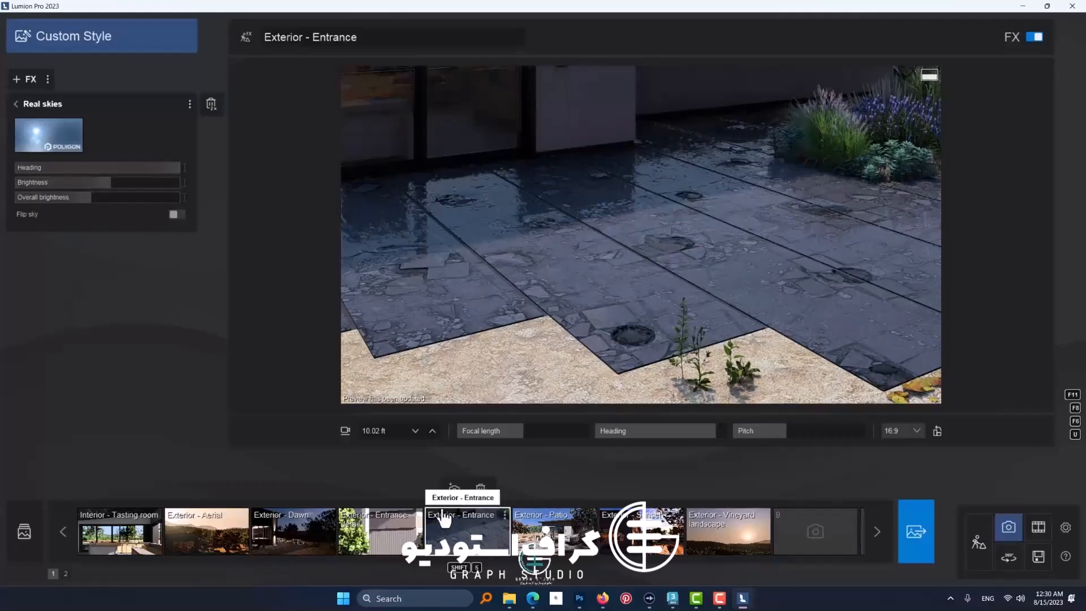
{"action": "left_click", "coordinate": [455, 490]}
{"action": "left_click", "coordinate": [7, 106]}
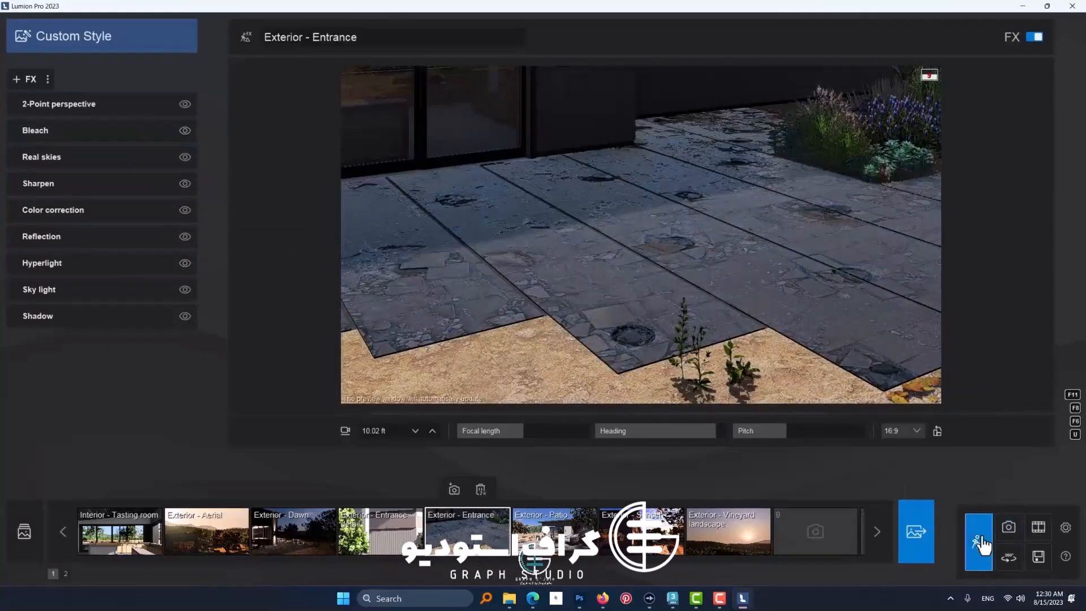
Step: Return to Build mode and set the concrete smooth paving's color to near white with texture strength at 100%
{"action": "left_click", "coordinate": [978, 543]}
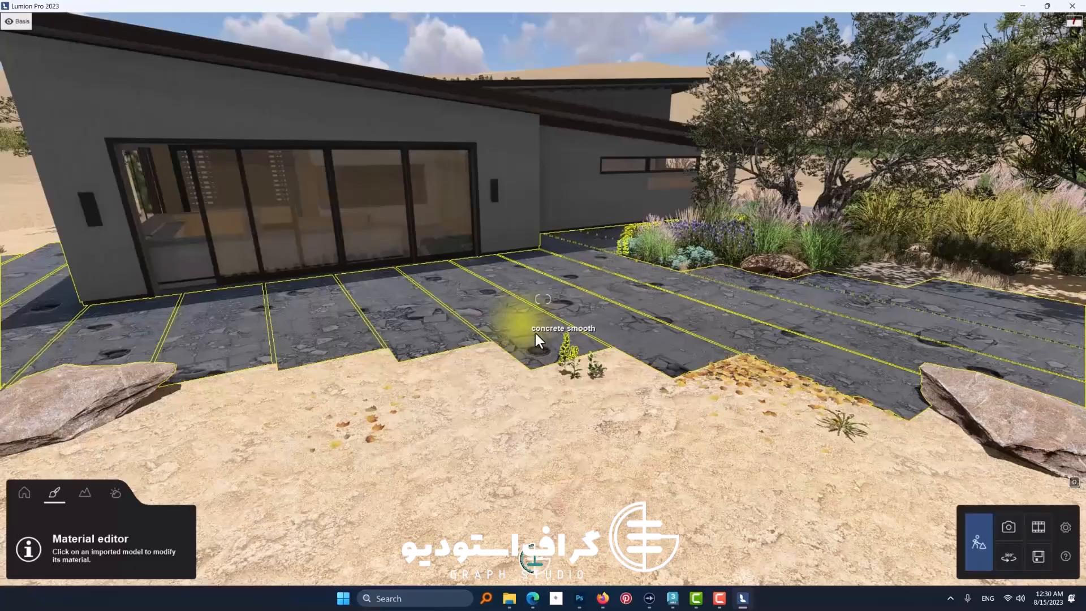
{"action": "left_click", "coordinate": [535, 331]}
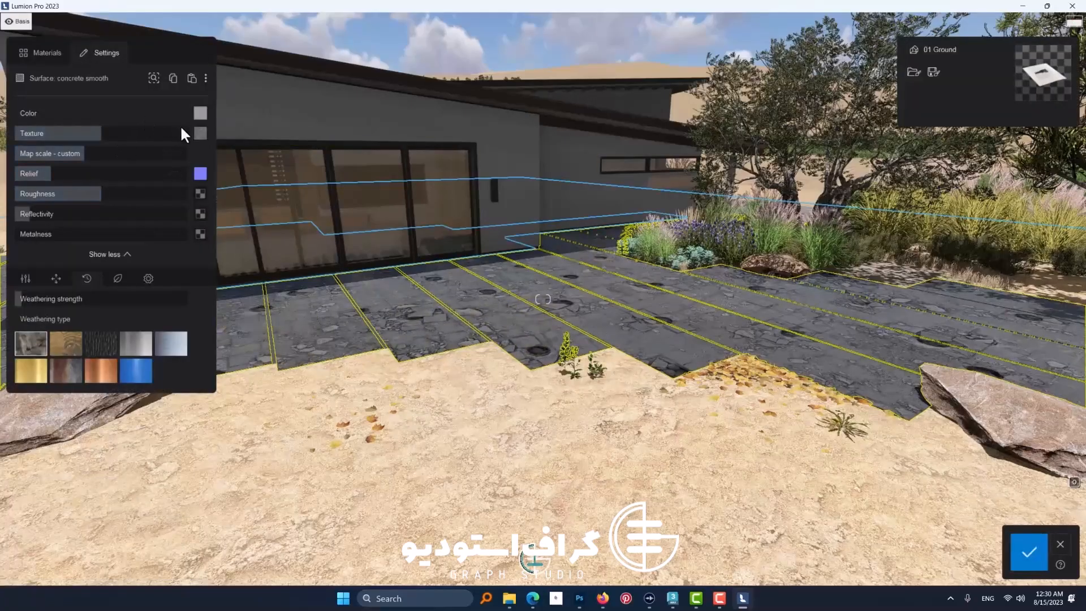
{"action": "mouse_move", "coordinate": [200, 143]}
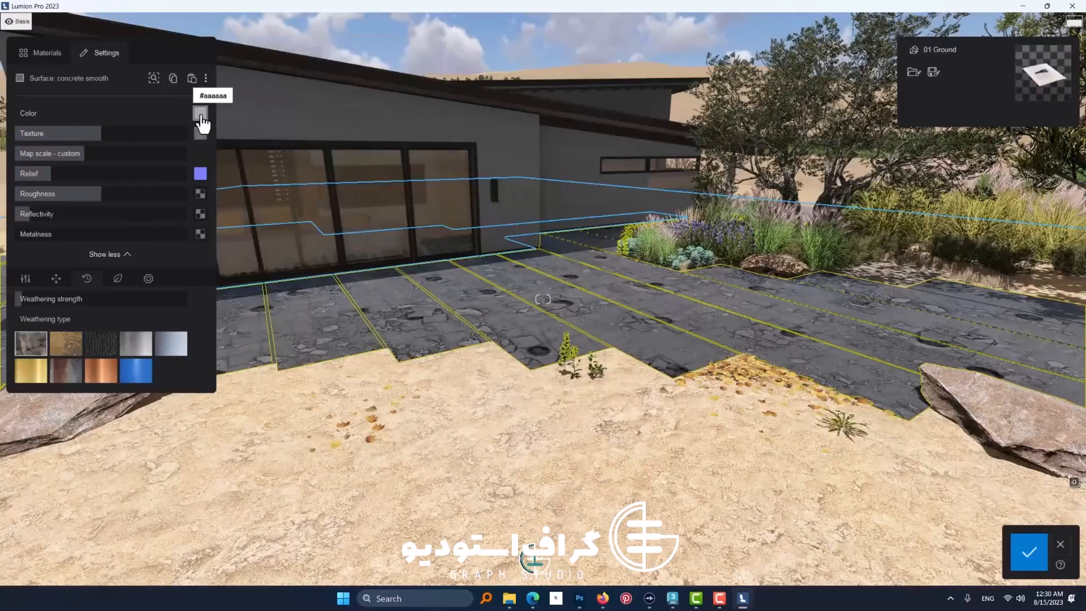
{"action": "left_click", "coordinate": [200, 114]}
{"action": "mouse_move", "coordinate": [230, 134]}
{"action": "left_mouse_down"}
{"action": "mouse_move", "coordinate": [219, 101]}
{"action": "mouse_move", "coordinate": [138, 115]}
{"action": "mouse_move", "coordinate": [222, 138]}
{"action": "left_mouse_up"}
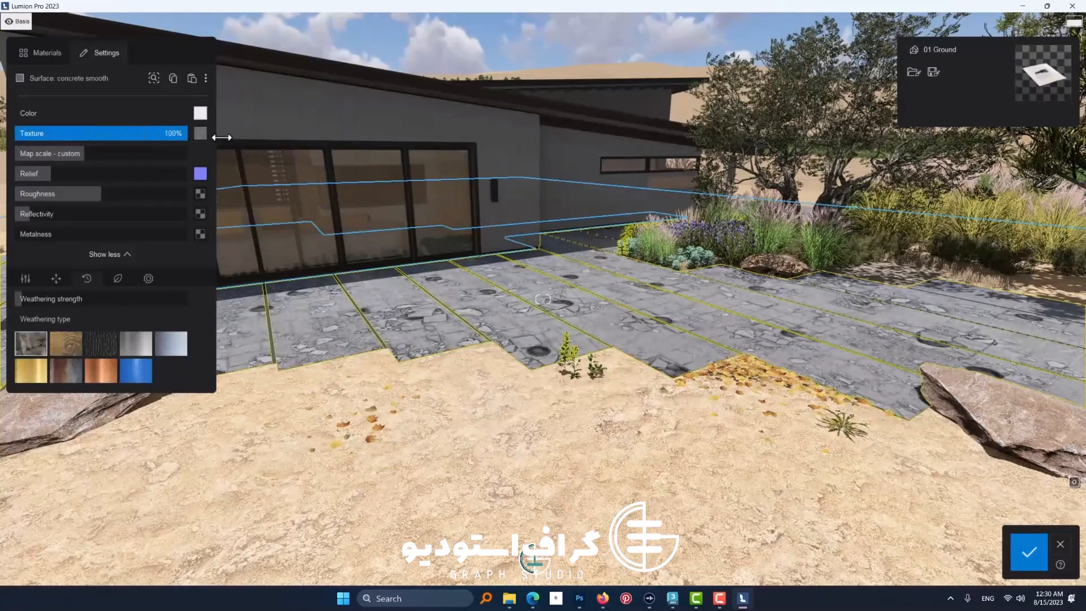
Step: Check the brightened paving up close and slightly reduce its custom map scale
{"action": "key", "text": "w"}
{"action": "right_click_drag", "start_coordinate": [443, 328], "coordinate": [428, 318]}
{"action": "key", "text": "s"}
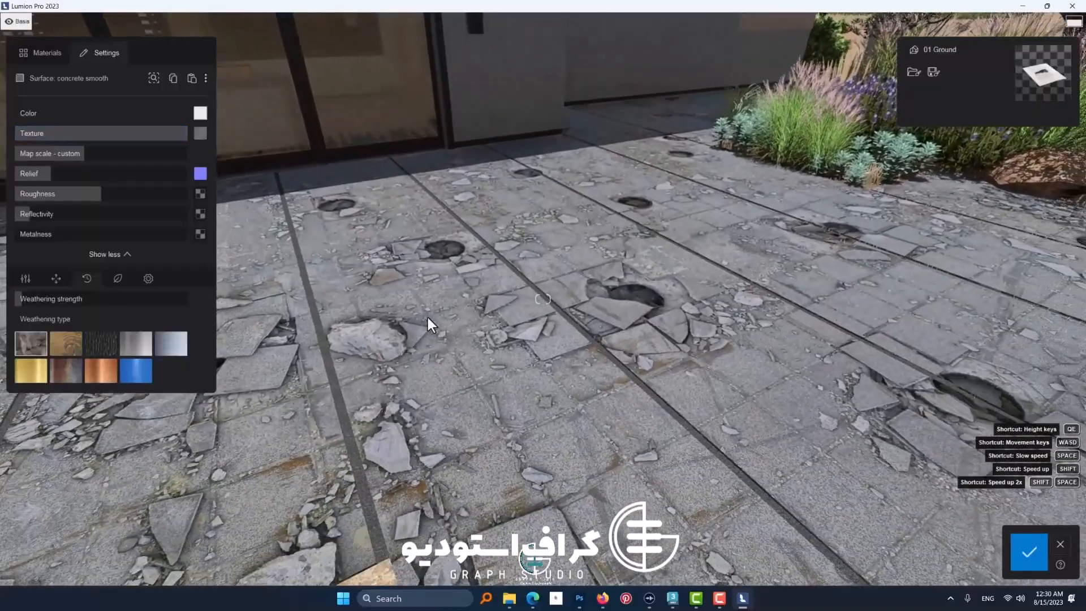
{"action": "key", "text": "s"}
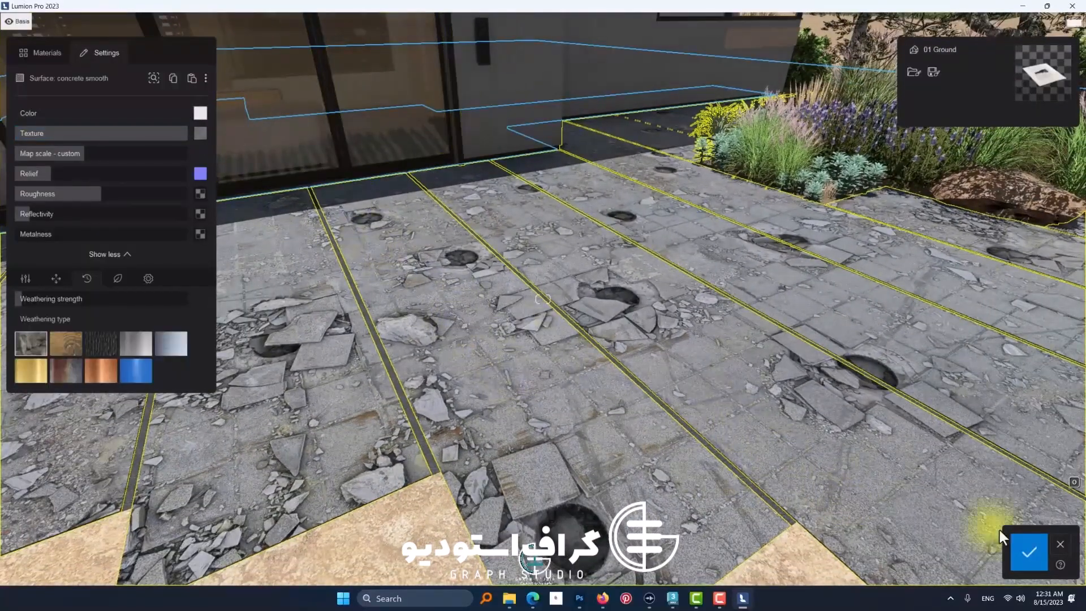
{"action": "left_click_drag", "start_coordinate": [85, 154], "coordinate": [79, 154]}
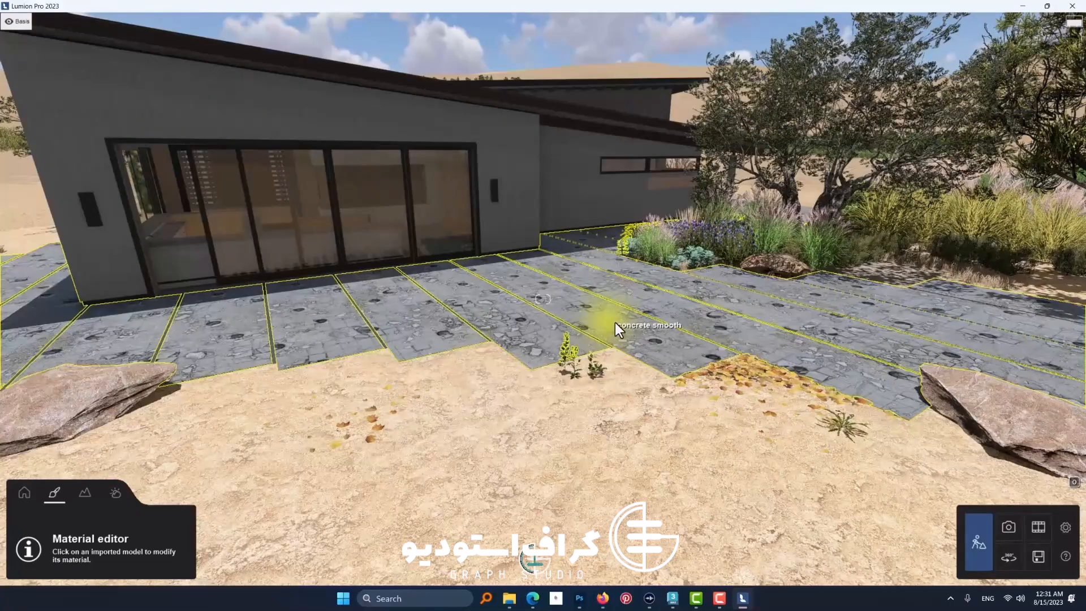
Step: Increase the paving's relief, reflectivity and displacement, lower its roughness, and save the material changes
{"action": "left_click", "coordinate": [615, 324]}
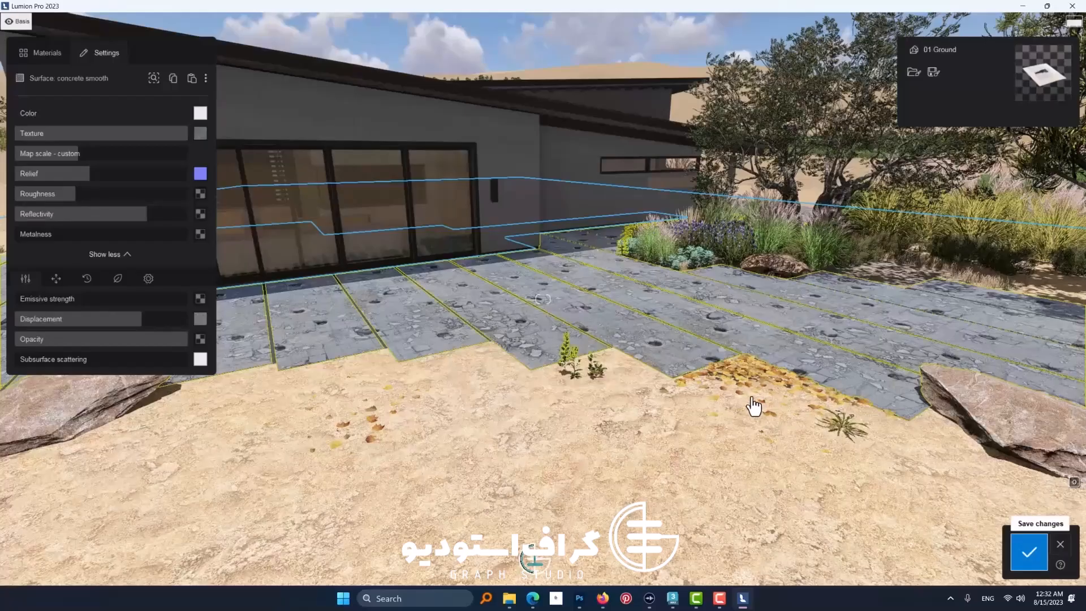
{"action": "left_click", "coordinate": [1030, 553]}
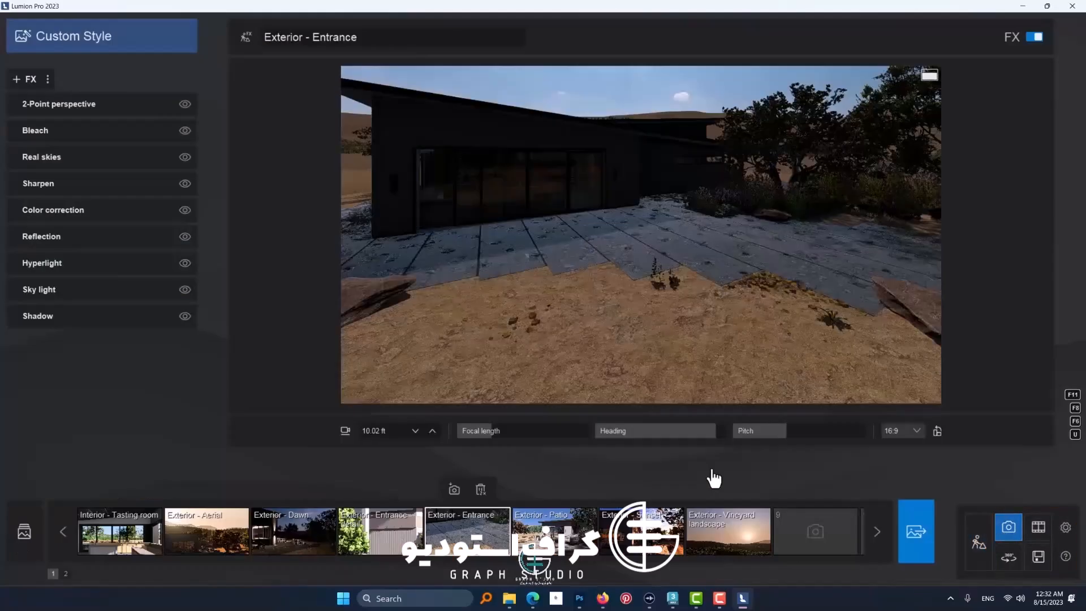
Step: Reframe the entrance photo as a low close-up of the destructed paving with a longer focal length
{"action": "left_click", "coordinate": [465, 531]}
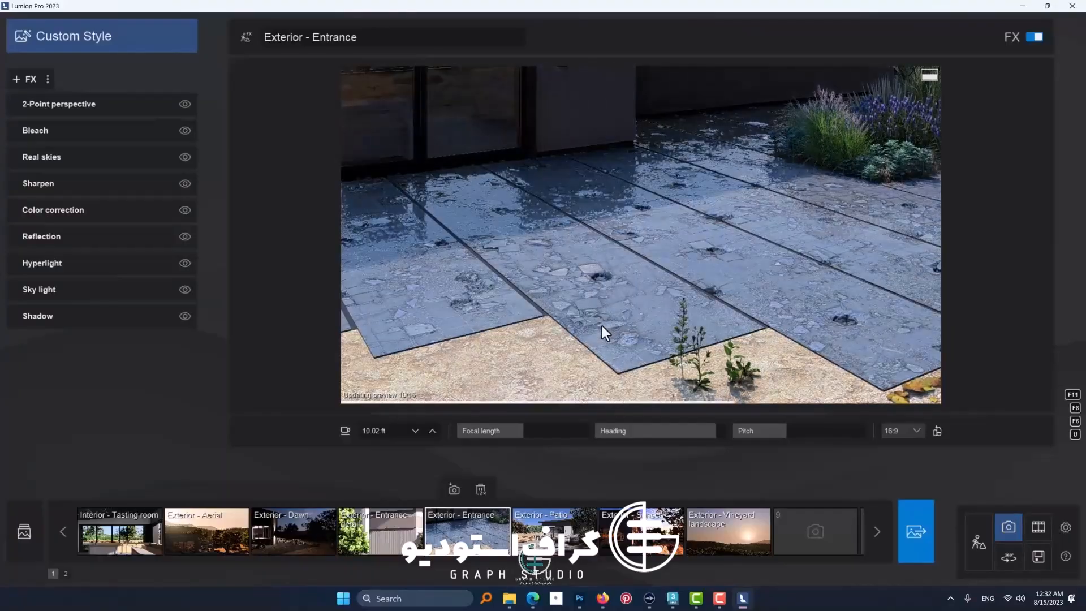
{"action": "scroll", "coordinate": [602, 334], "scroll_direction": "up", "scroll_amount": 4}
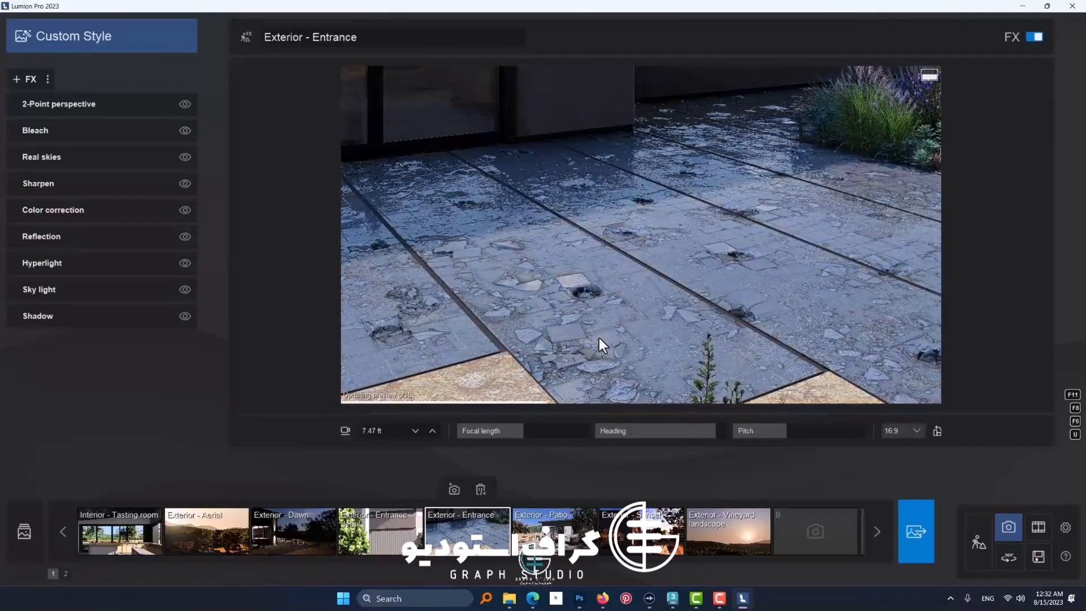
{"action": "scroll", "coordinate": [599, 338], "scroll_direction": "up", "scroll_amount": 2}
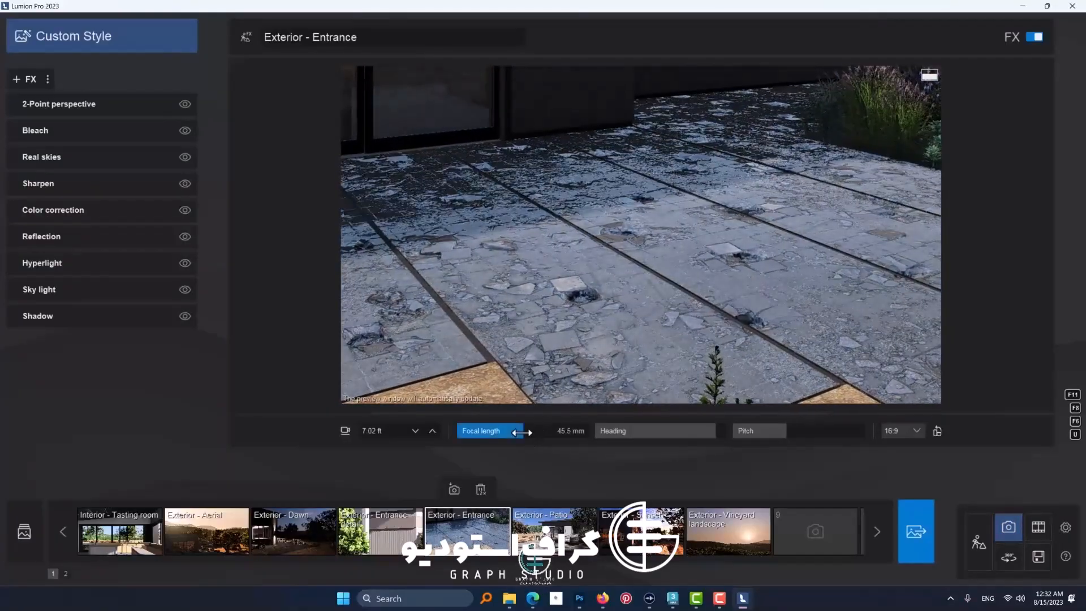
{"action": "left_click_drag", "start_coordinate": [523, 431], "coordinate": [553, 432]}
{"action": "middle_click_drag", "start_coordinate": [607, 358], "coordinate": [579, 281]}
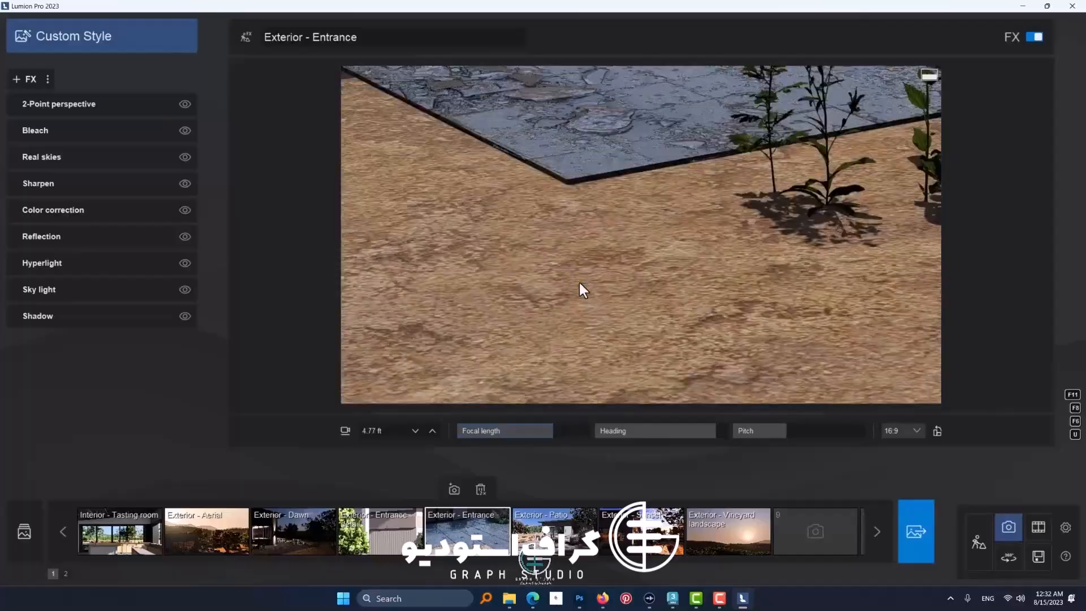
{"action": "right_click_drag", "start_coordinate": [582, 280], "coordinate": [624, 215]}
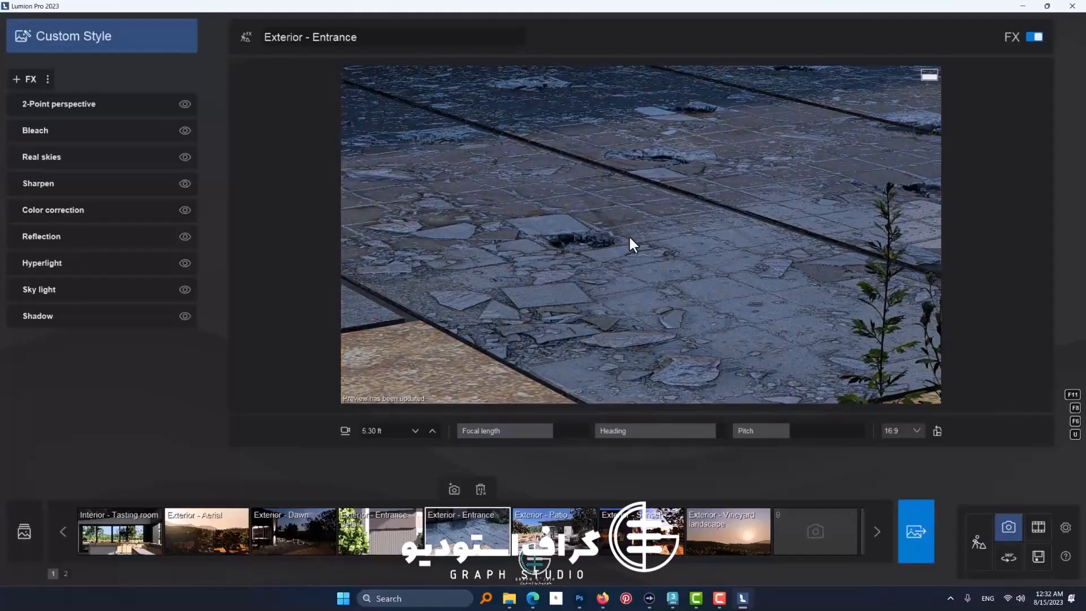
{"action": "key", "text": "d"}
{"action": "key", "text": "w"}
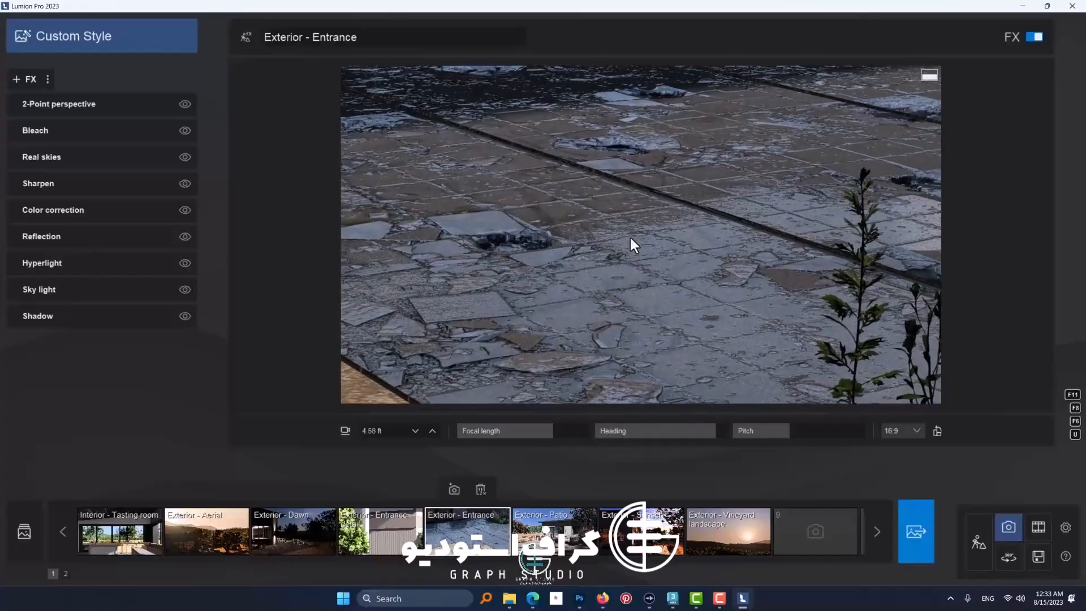
Step: Apply the Realistic style, add the Ray tracing effect, and render the entrance view as a 1920x1080 JPG with 16 samples
{"action": "left_click", "coordinate": [79, 39]}
{"action": "left_click", "coordinate": [483, 228]}
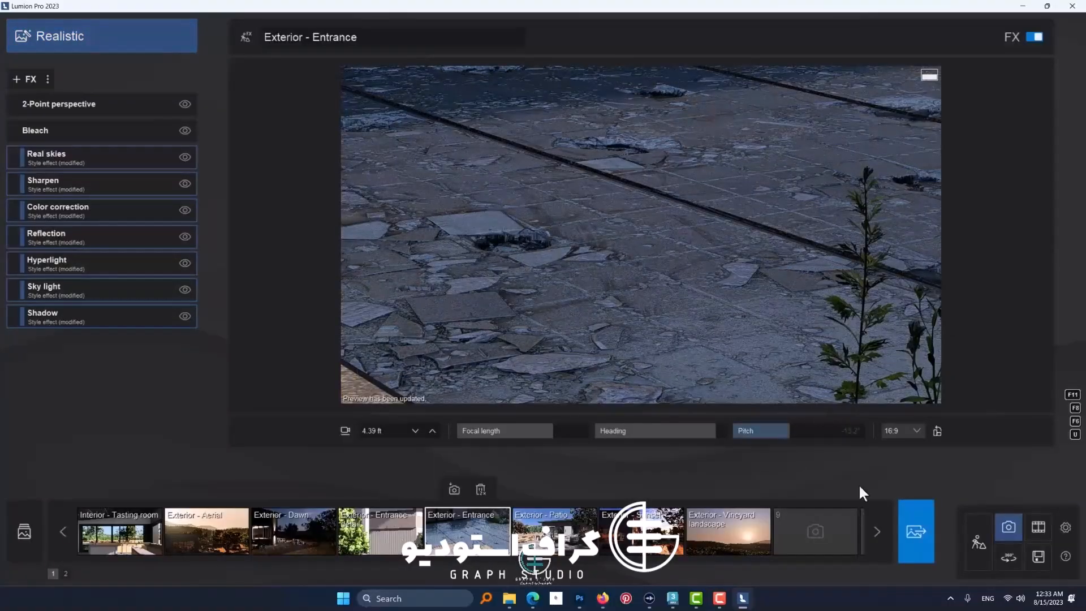
{"action": "left_click", "coordinate": [24, 79]}
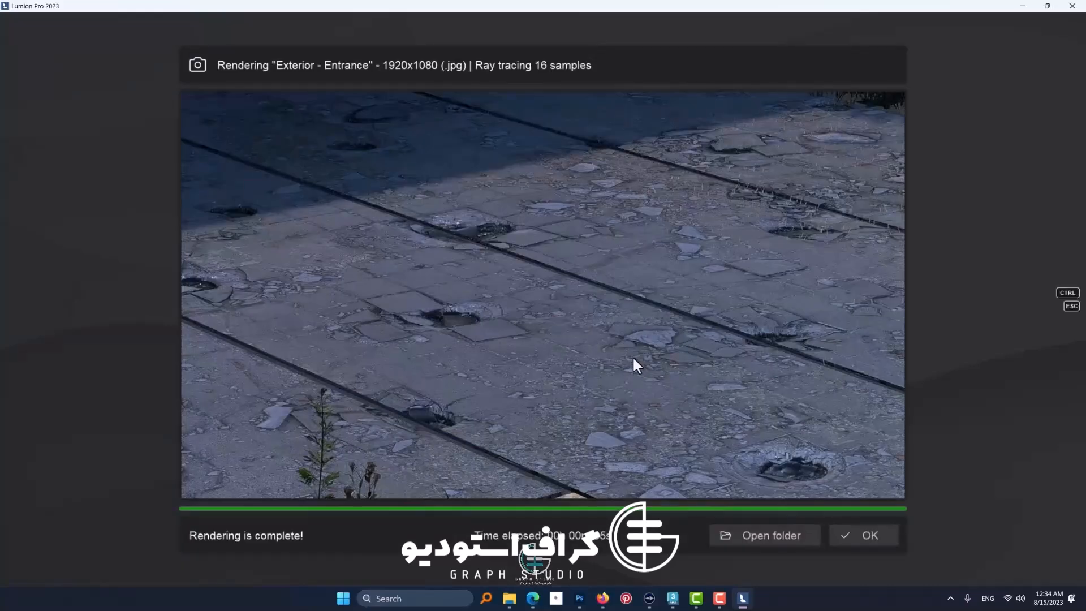
{"action": "left_click", "coordinate": [859, 536]}
Step: Return to Build mode and open the TOS Glass material on the entrance's sliding doors
{"action": "left_click", "coordinate": [979, 543]}
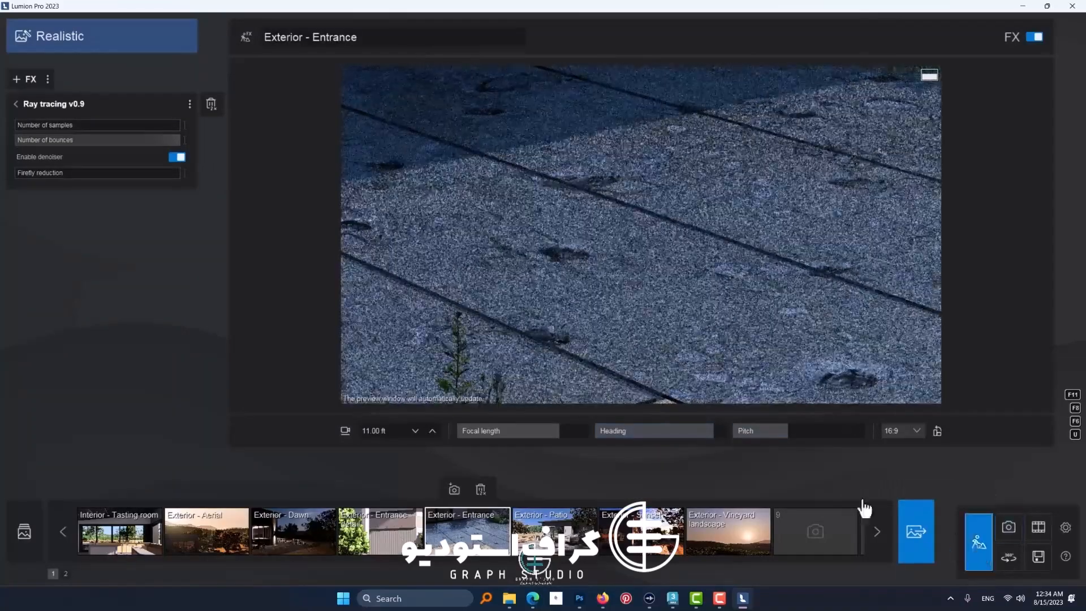
{"action": "right_click_drag", "start_coordinate": [660, 399], "coordinate": [473, 325]}
{"action": "key", "text": "w"}
{"action": "key", "text": "a"}
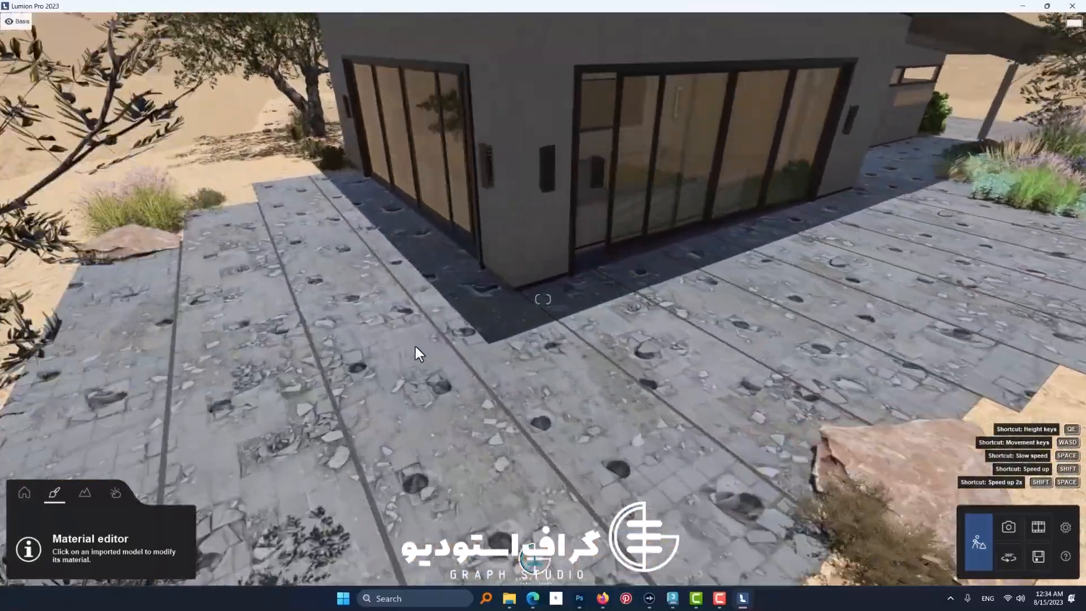
{"action": "key", "text": "w"}
{"action": "right_click_drag", "start_coordinate": [415, 346], "coordinate": [515, 310]}
{"action": "key", "text": "a"}
{"action": "key", "text": "s"}
{"action": "key", "text": "q"}
{"action": "key", "text": "s"}
{"action": "key", "text": "d"}
{"action": "key", "text": "w"}
{"action": "key", "text": "s"}
{"action": "key", "text": "w"}
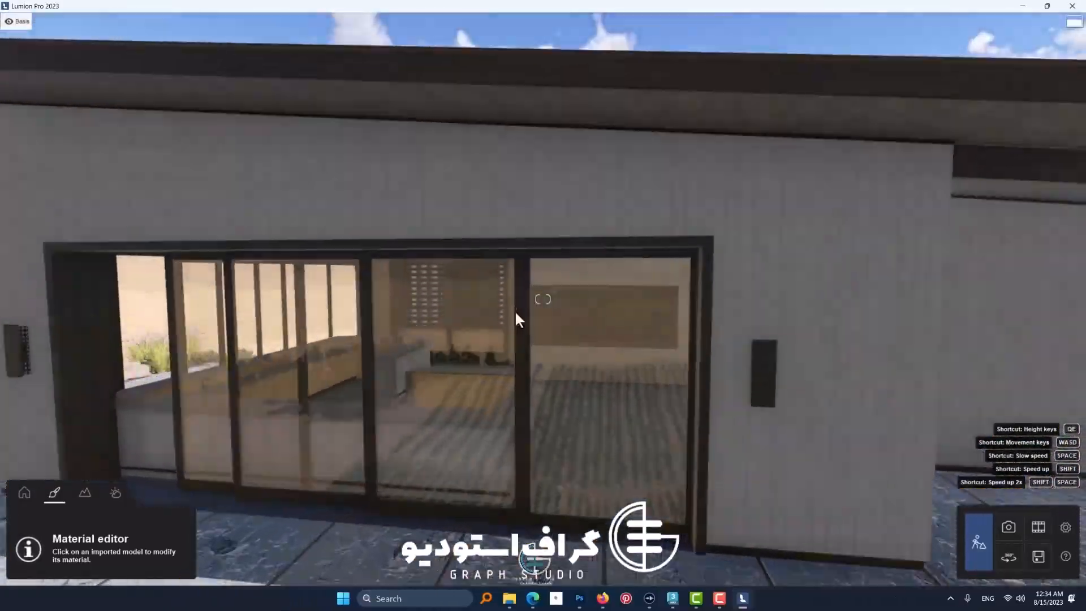
{"action": "left_click", "coordinate": [272, 368]}
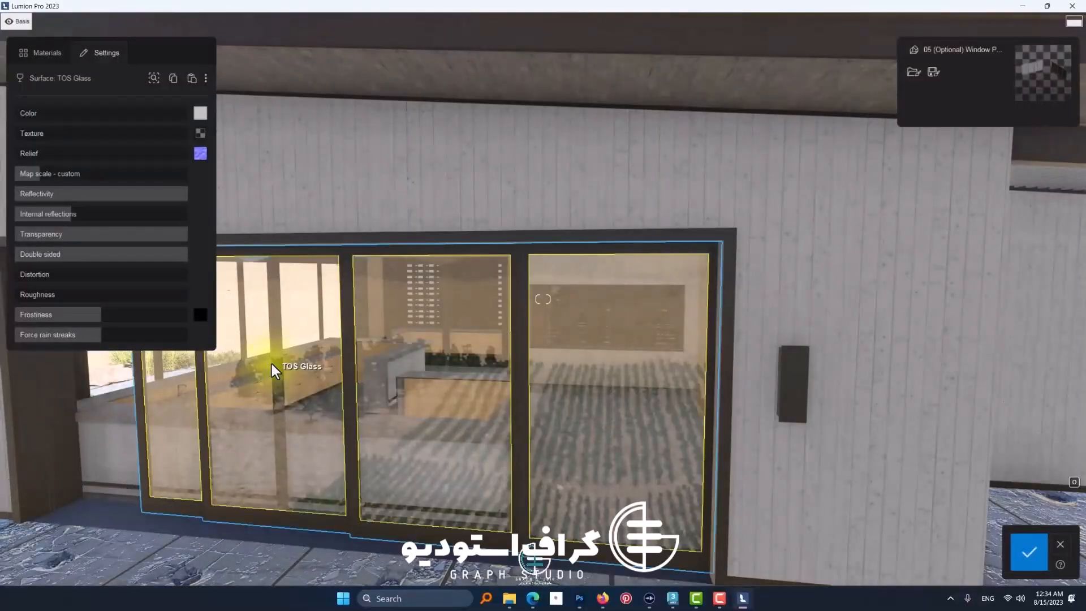
Step: Assign the Glass material type to the TOS Glass surface
{"action": "left_click", "coordinate": [46, 56]}
{"action": "left_click", "coordinate": [113, 176]}
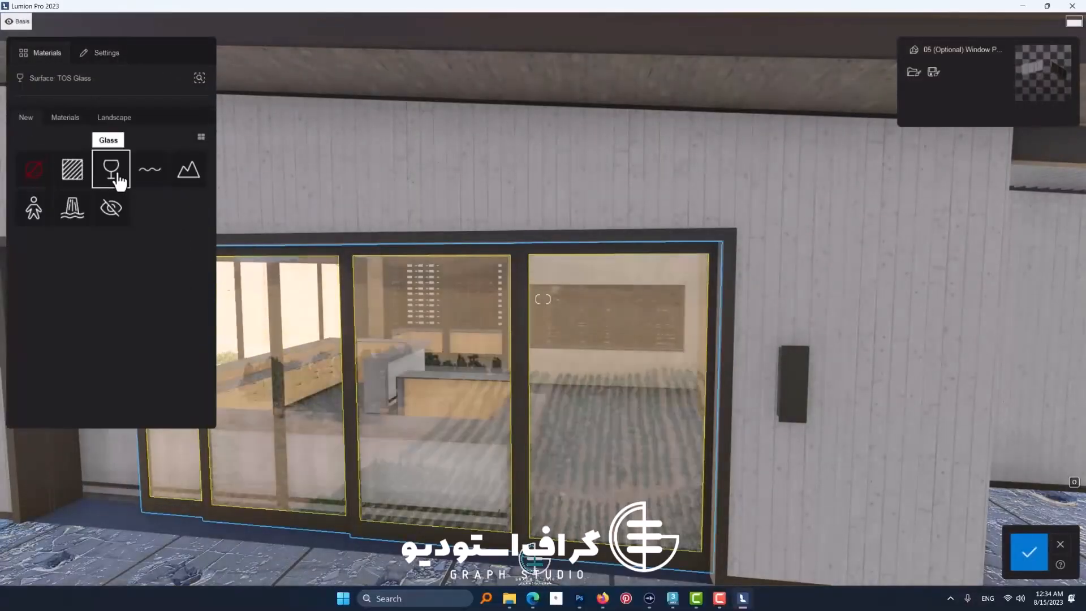
{"action": "left_click", "coordinate": [117, 175]}
Step: Check the glass's normal map, try its relief at 0% and 2%, and reduce the custom map scale to about a third
{"action": "right_click_drag", "start_coordinate": [413, 365], "coordinate": [385, 334]}
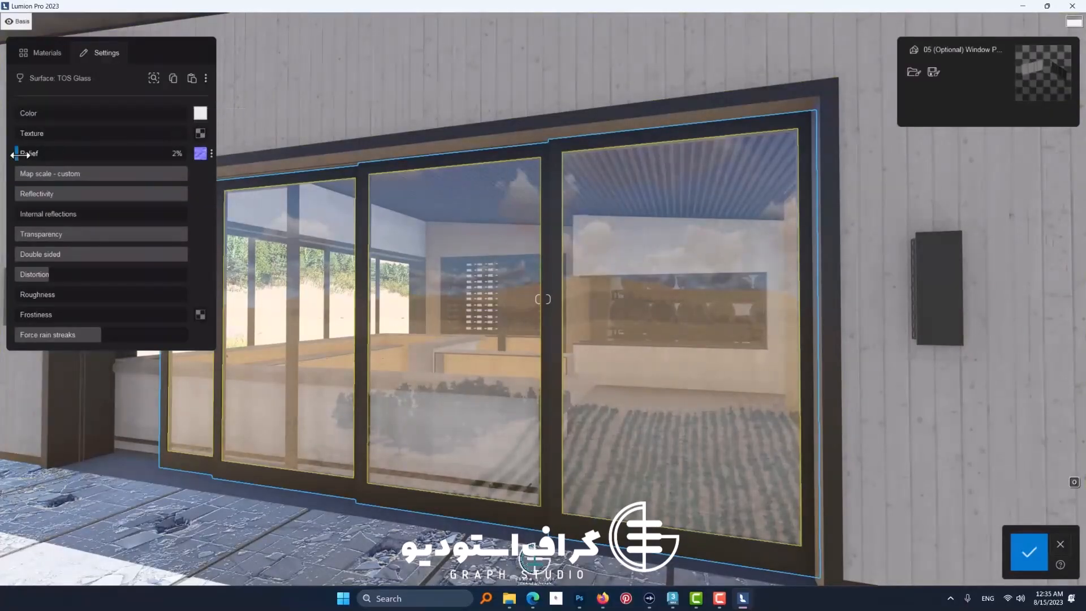
{"action": "mouse_move", "coordinate": [199, 160]}
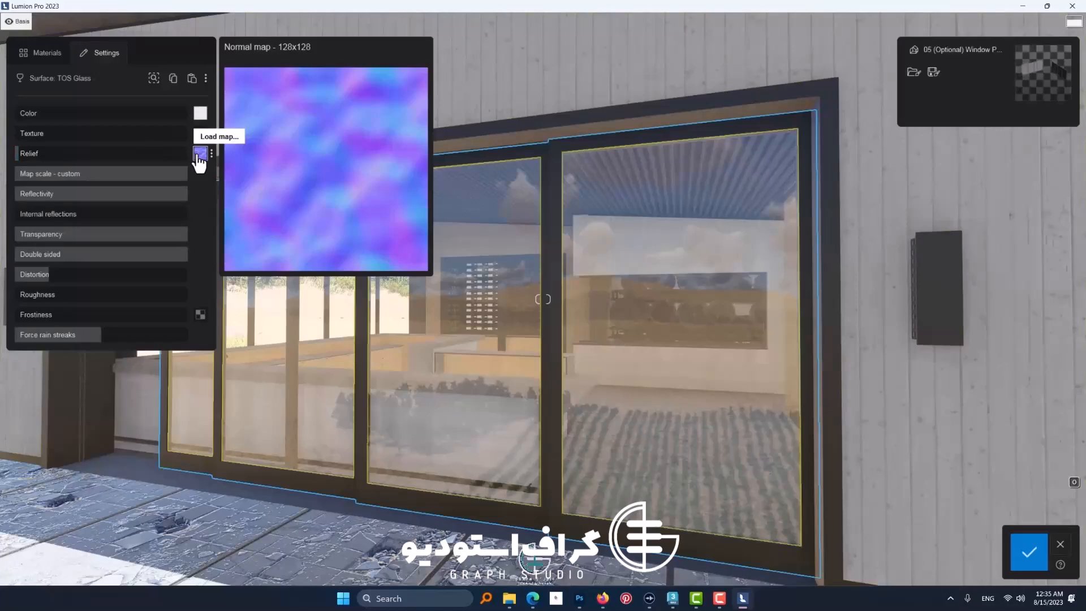
{"action": "mouse_move", "coordinate": [19, 152]}
{"action": "left_mouse_down"}
{"action": "mouse_move", "coordinate": [117, 154]}
{"action": "mouse_move", "coordinate": [17, 154]}
{"action": "left_mouse_up"}
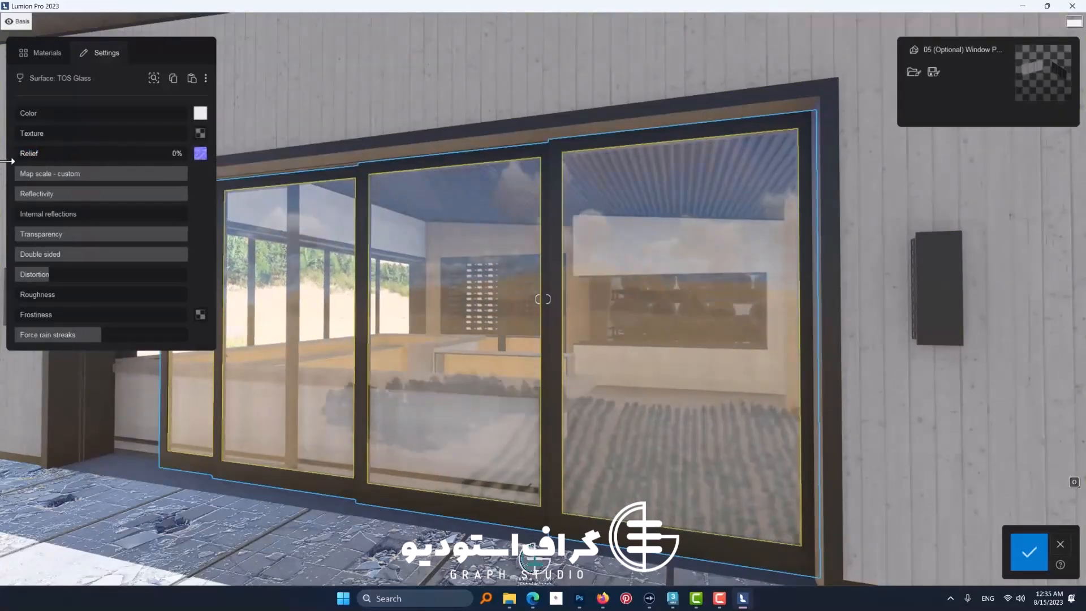
{"action": "key", "text": "d"}
{"action": "right_click_drag", "start_coordinate": [584, 315], "coordinate": [515, 333]}
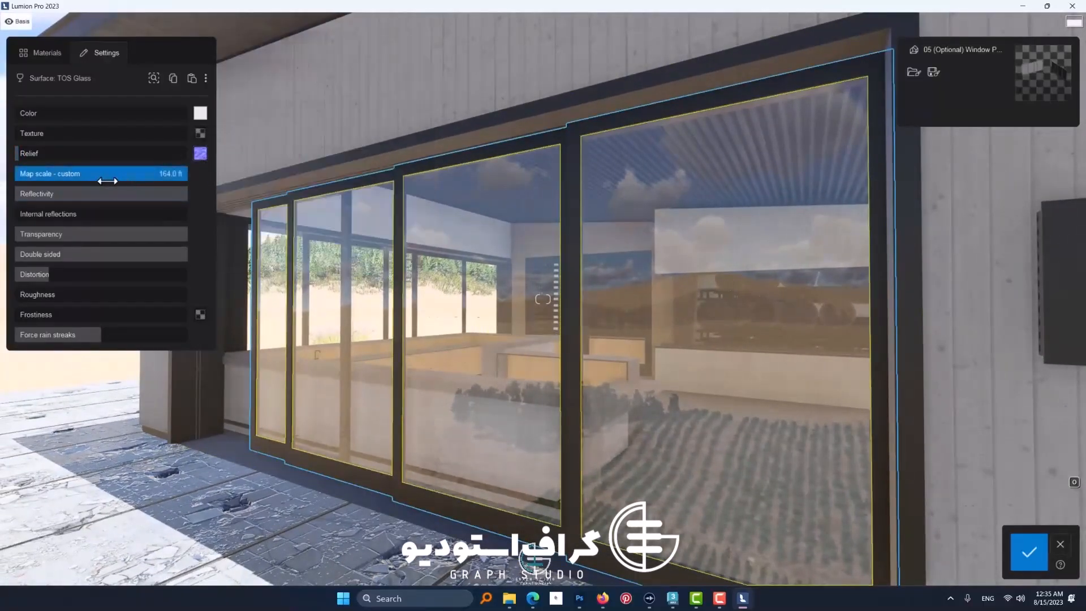
{"action": "left_click_drag", "start_coordinate": [178, 179], "coordinate": [78, 185]}
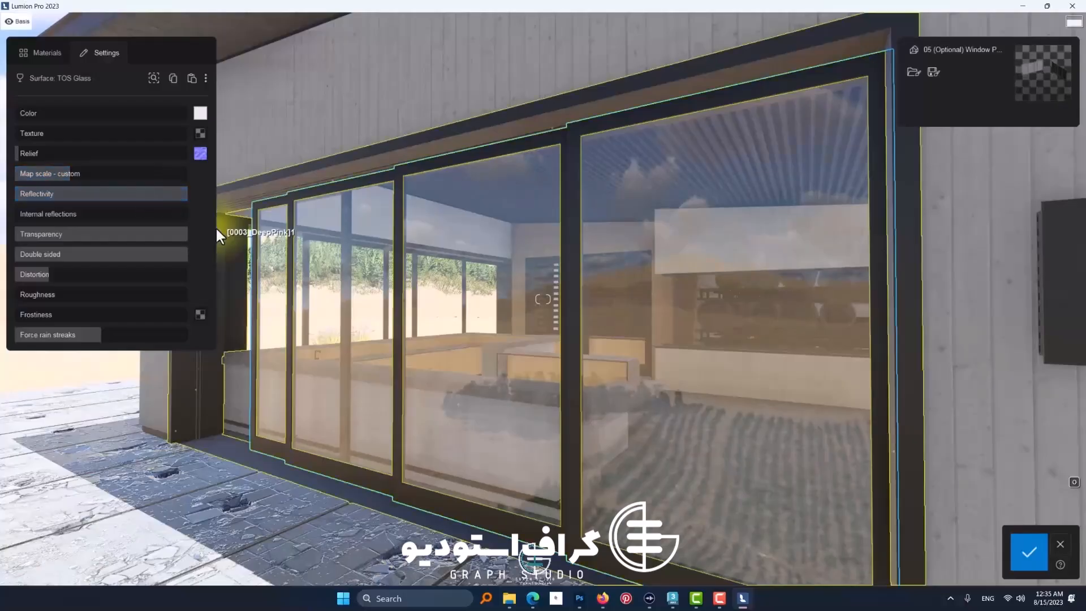
Step: Compare the glass's reflections from several angles, setting reflectivity to 53% and internal reflections to slightly under half
{"action": "left_click_drag", "start_coordinate": [178, 198], "coordinate": [393, 261]}
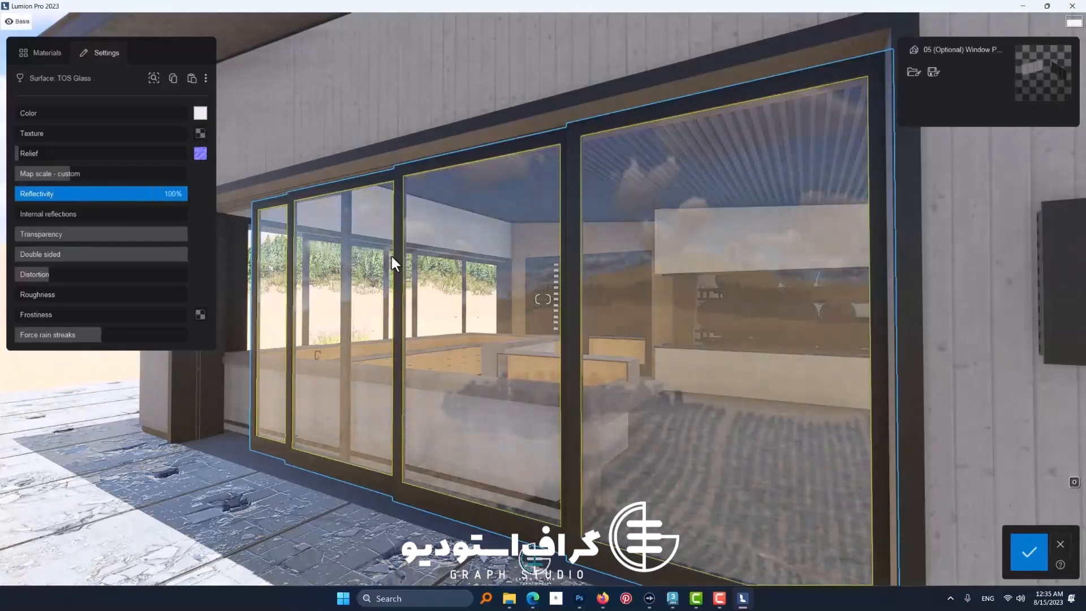
{"action": "right_click_drag", "start_coordinate": [394, 262], "coordinate": [628, 294]}
{"action": "key", "text": "s"}
{"action": "right_click_drag", "start_coordinate": [544, 299], "coordinate": [295, 253]}
{"action": "key", "text": "a"}
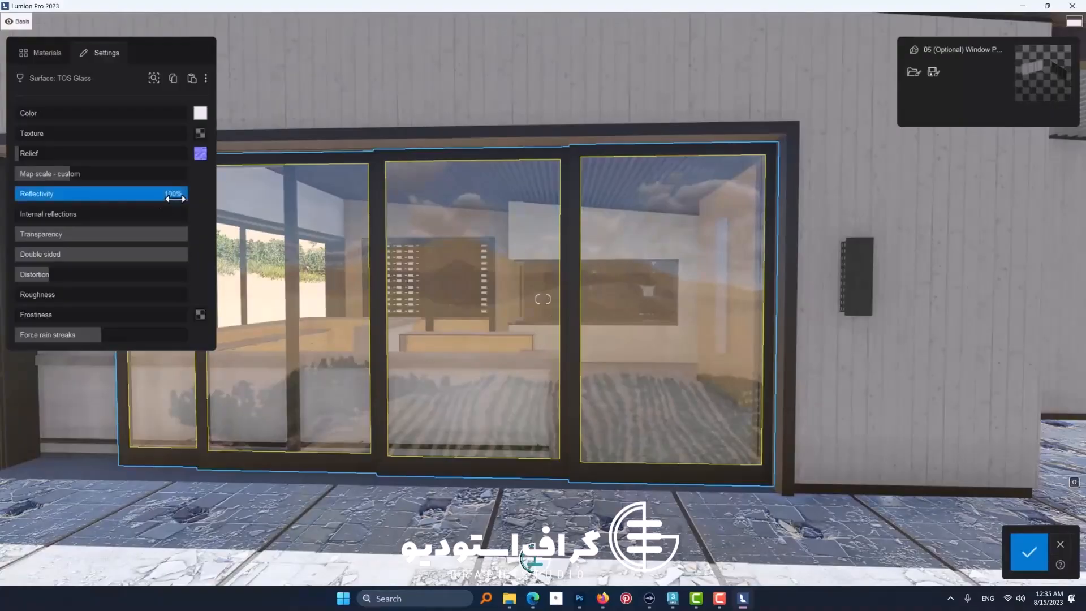
{"action": "left_click_drag", "start_coordinate": [123, 203], "coordinate": [243, 230]}
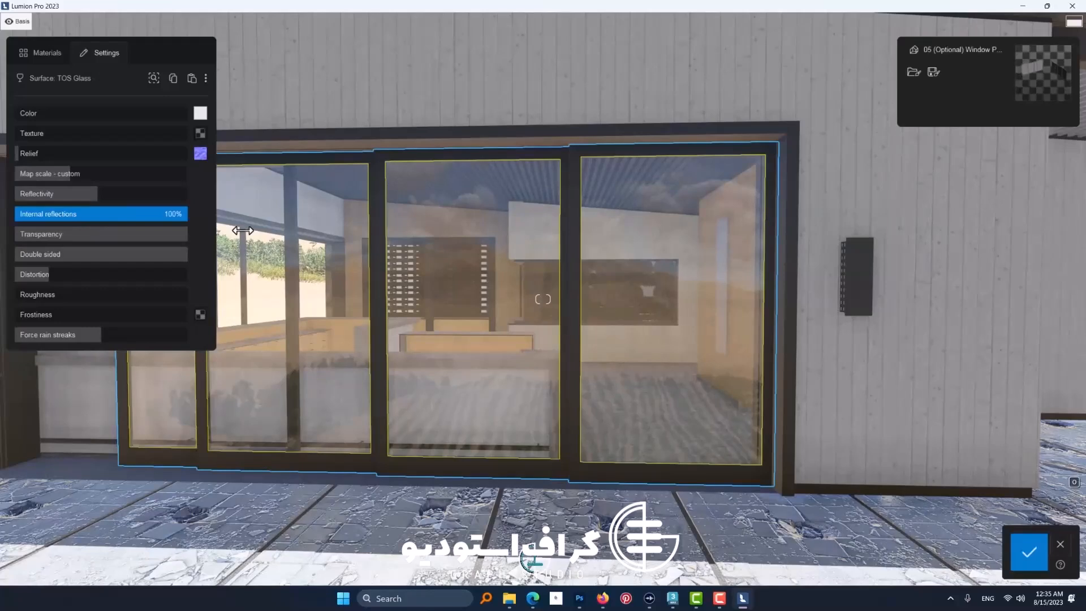
{"action": "left_click_drag", "start_coordinate": [111, 205], "coordinate": [83, 229]}
{"action": "left_click_drag", "start_coordinate": [171, 197], "coordinate": [91, 211]}
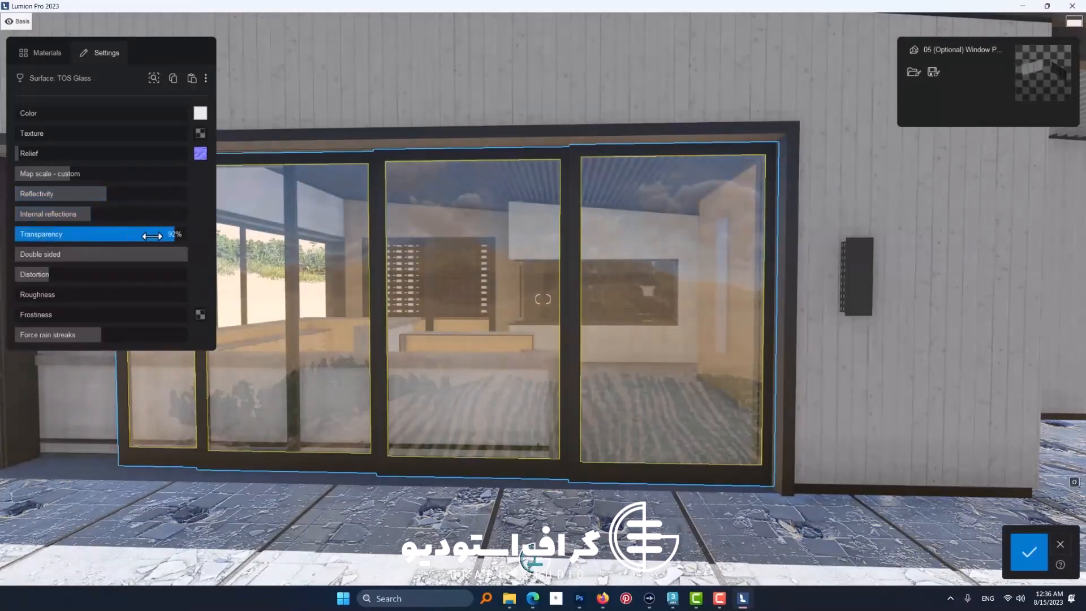
Step: Try the glass at 69% transparency, save it, and reopen the material to restore transparency to 100%
{"action": "mouse_move", "coordinate": [152, 237]}
{"action": "left_mouse_down"}
{"action": "mouse_move", "coordinate": [74, 236]}
{"action": "mouse_move", "coordinate": [187, 235]}
{"action": "mouse_move", "coordinate": [137, 237]}
{"action": "left_mouse_up"}
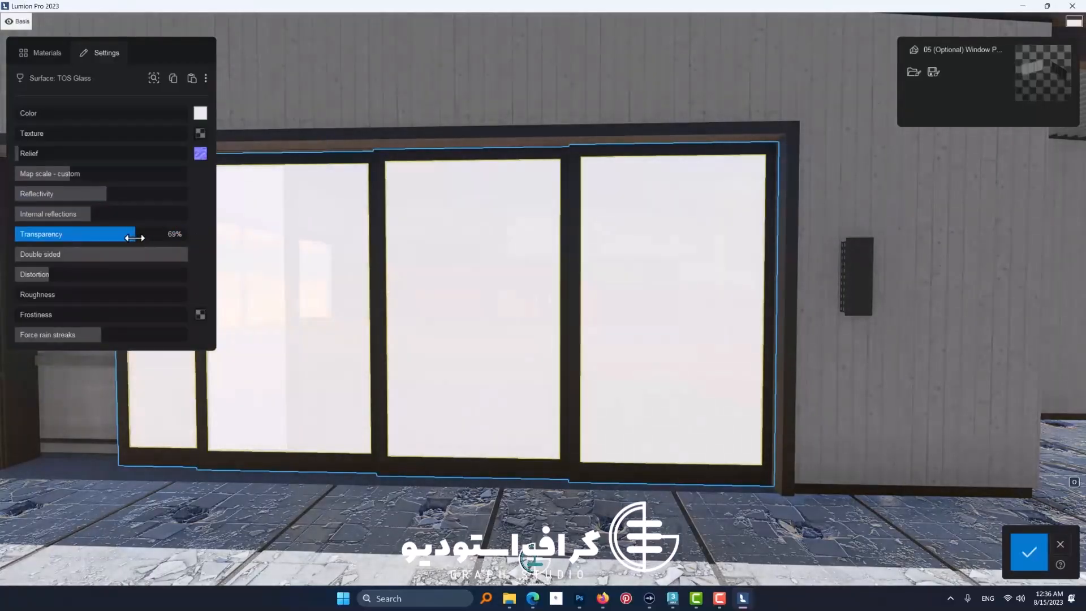
{"action": "left_click", "coordinate": [1016, 547]}
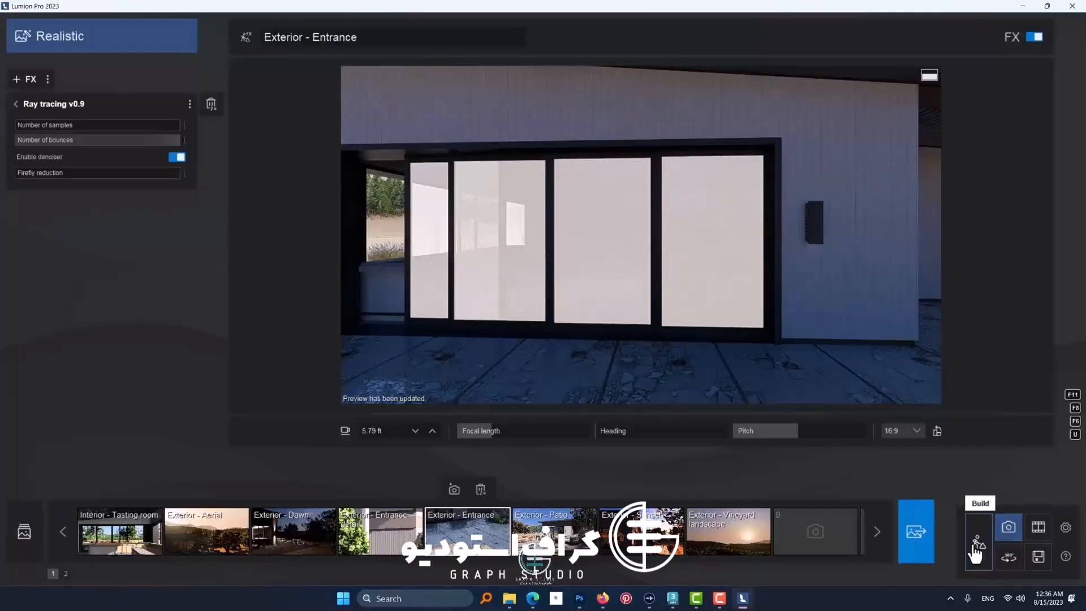
{"action": "left_click", "coordinate": [977, 548]}
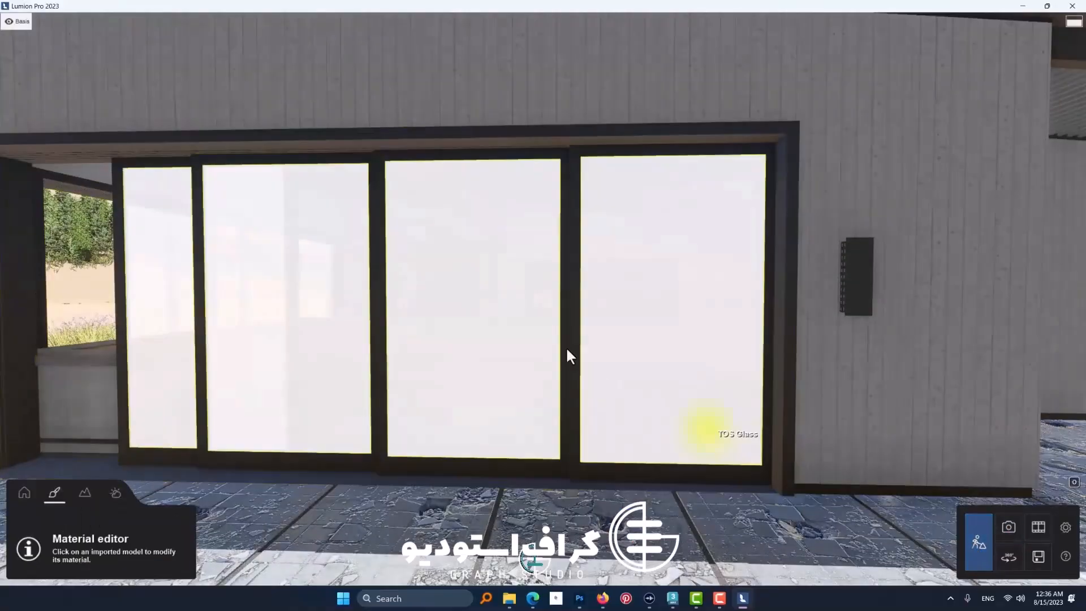
{"action": "left_click", "coordinate": [449, 321]}
{"action": "left_click_drag", "start_coordinate": [129, 236], "coordinate": [230, 249]}
Step: Test the double-sided setting and raise the glass's distortion to roughly two thirds
{"action": "left_click_drag", "start_coordinate": [59, 258], "coordinate": [294, 278]}
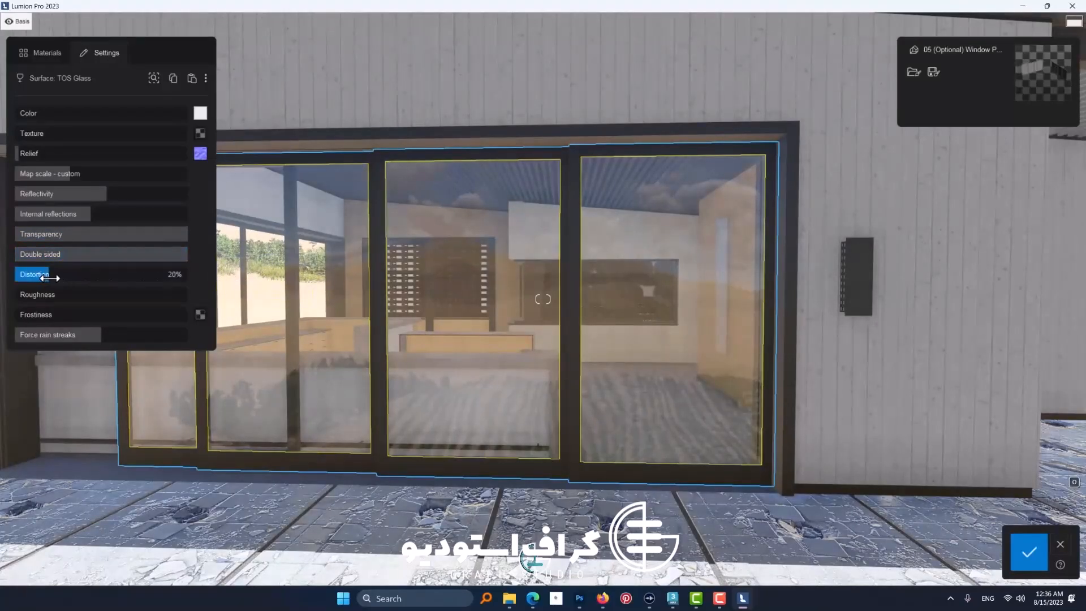
{"action": "left_click_drag", "start_coordinate": [41, 280], "coordinate": [289, 295]}
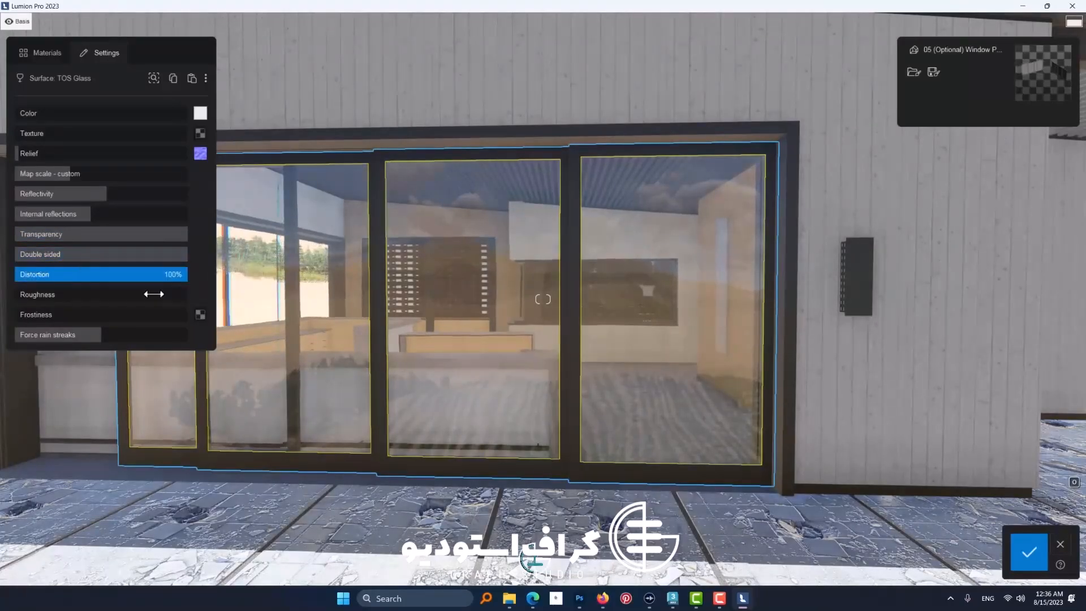
{"action": "left_click_drag", "start_coordinate": [143, 293], "coordinate": [112, 290]}
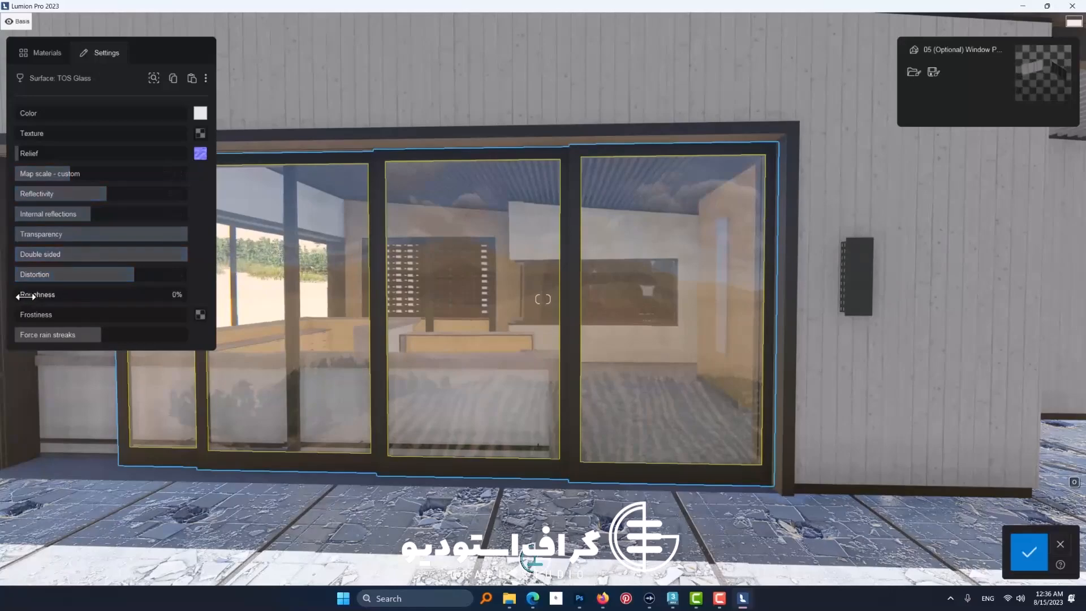
Step: Compare smooth and rough glass up close, raising its roughness to a little over half and its reflectivity to 100%
{"action": "left_click_drag", "start_coordinate": [30, 296], "coordinate": [0, 307]}
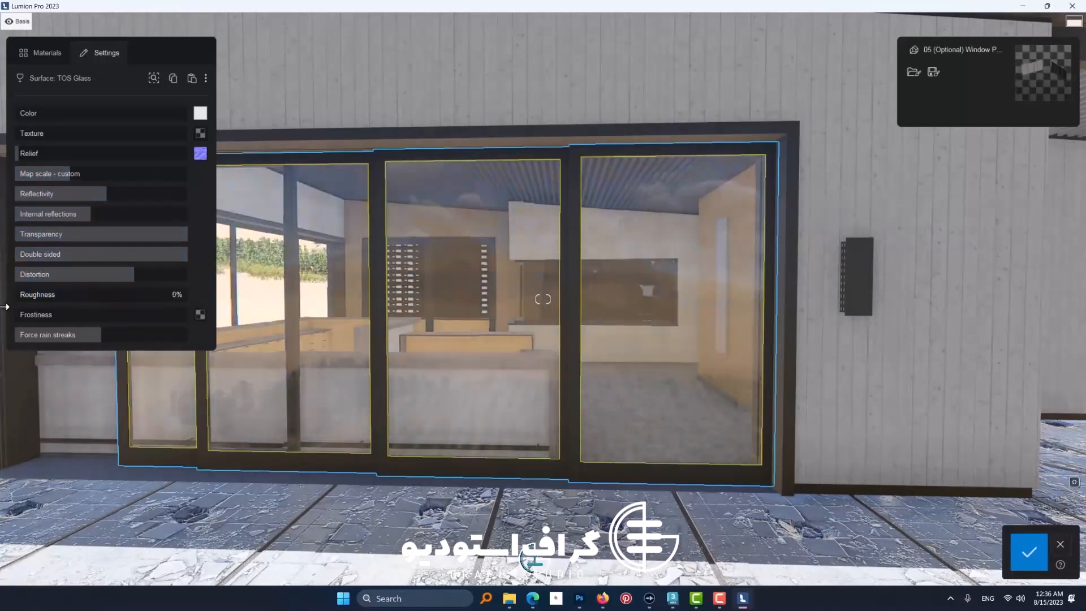
{"action": "key", "text": "w"}
{"action": "key", "text": "d"}
{"action": "right_click_drag", "start_coordinate": [564, 348], "coordinate": [430, 344]}
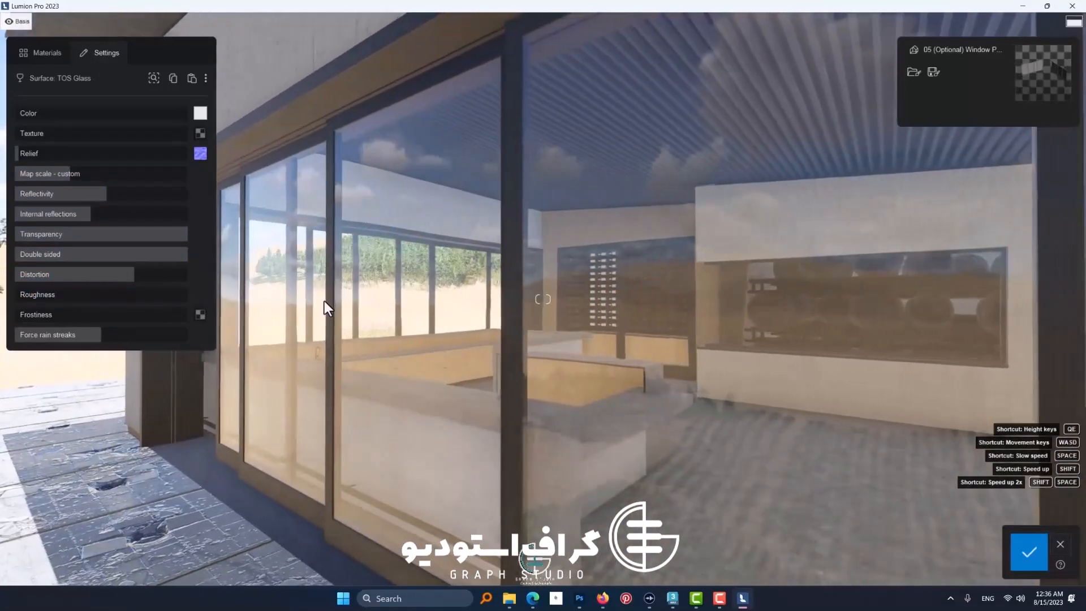
{"action": "left_click_drag", "start_coordinate": [32, 299], "coordinate": [120, 305]}
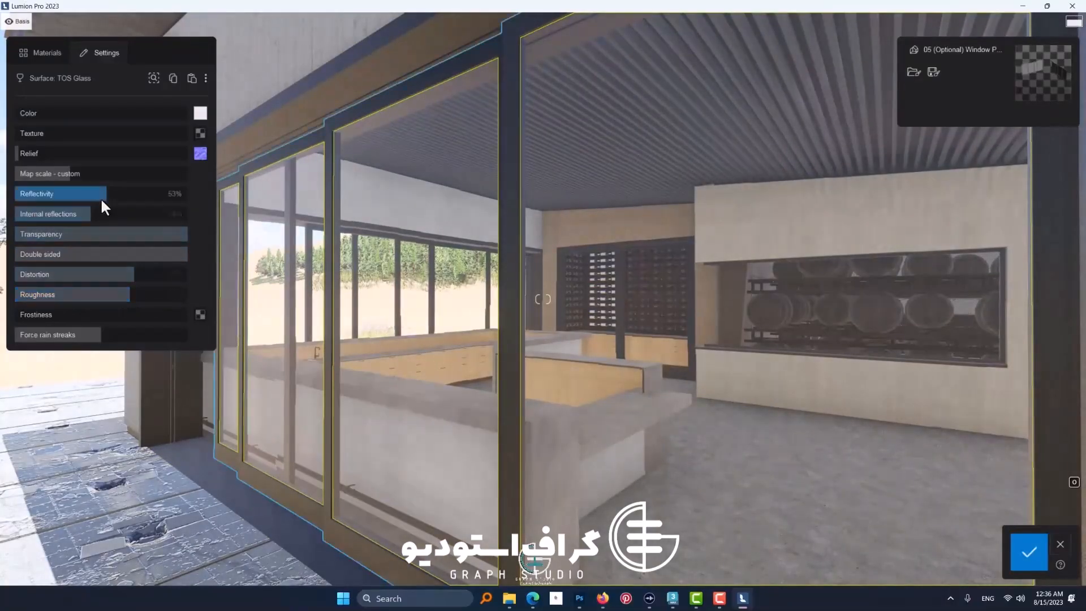
{"action": "left_click_drag", "start_coordinate": [158, 203], "coordinate": [196, 205]}
{"action": "mouse_move", "coordinate": [124, 301]}
{"action": "left_mouse_down"}
{"action": "mouse_move", "coordinate": [158, 300]}
{"action": "mouse_move", "coordinate": [115, 300]}
{"action": "left_mouse_up"}
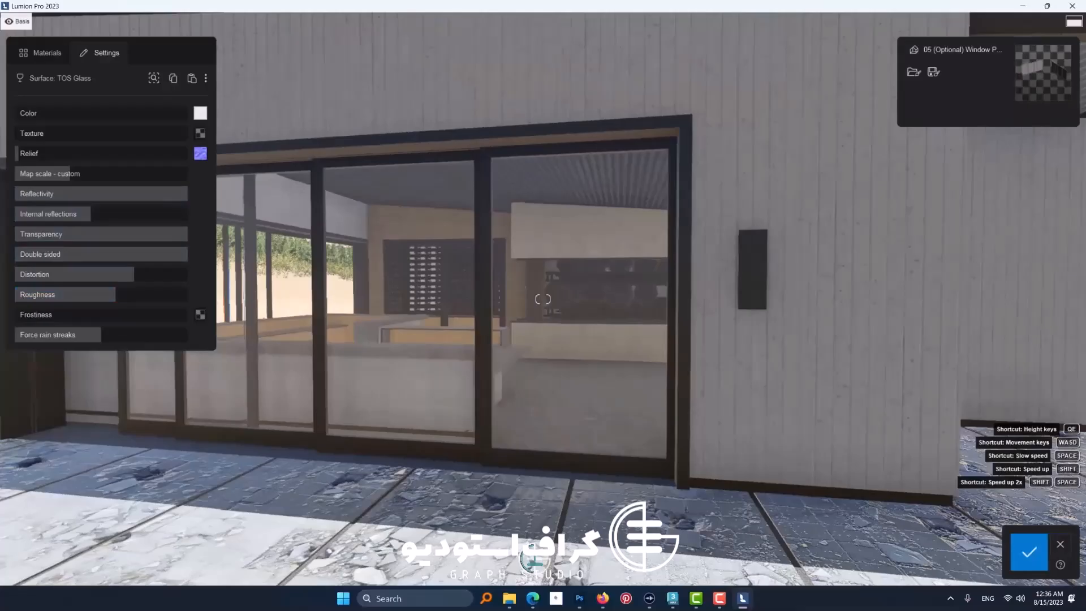
Step: Lower the glass's roughness to under a quarter and add a slight frostiness
{"action": "right_click_drag", "start_coordinate": [339, 320], "coordinate": [335, 342]}
{"action": "key", "text": "d"}
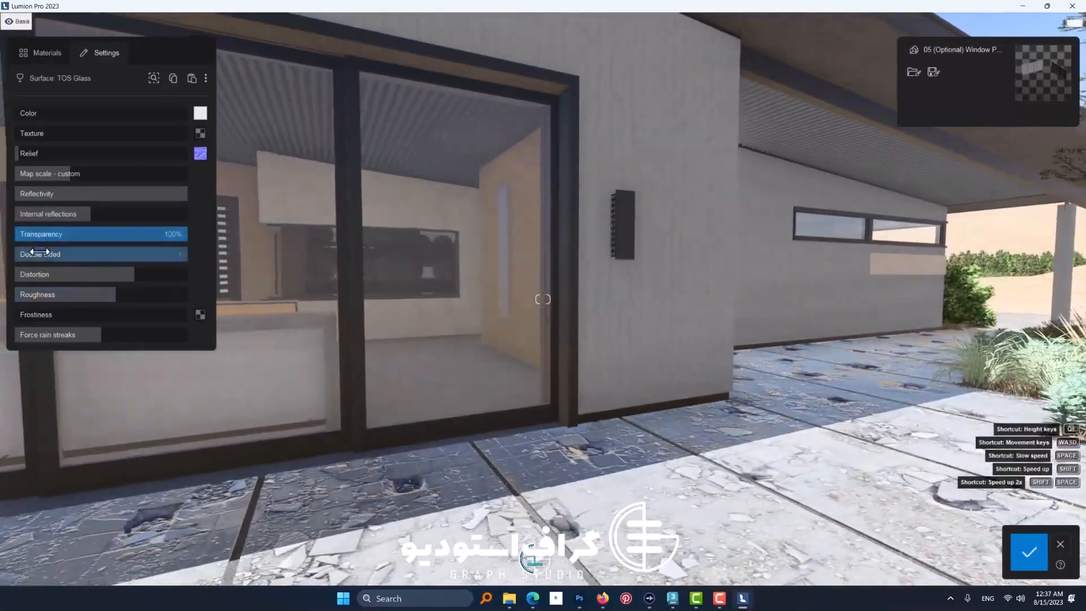
{"action": "left_click_drag", "start_coordinate": [135, 299], "coordinate": [18, 320]}
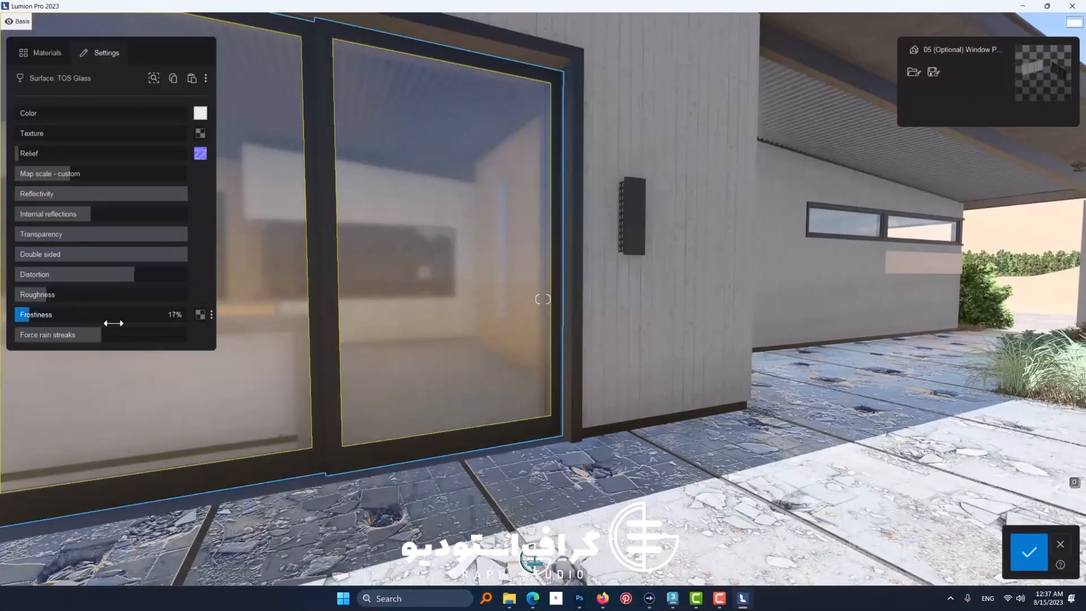
Step: Test the glass's force rain streaks, leave them at about a quarter, and open the list of new material types
{"action": "key", "text": "d"}
{"action": "right_click_drag", "start_coordinate": [243, 342], "coordinate": [143, 303]}
{"action": "key", "text": "w"}
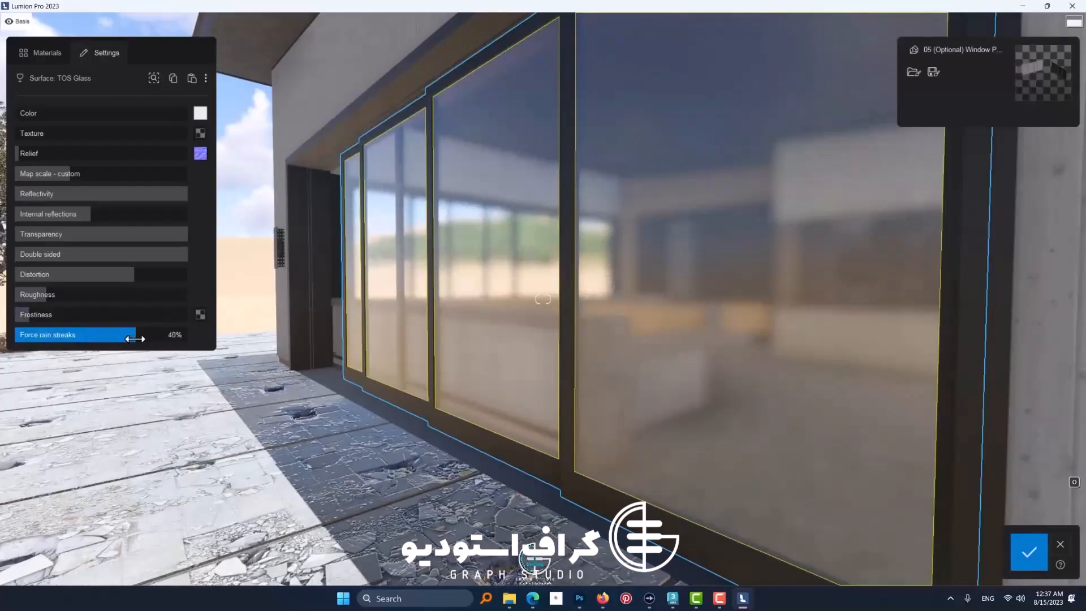
{"action": "key", "text": "a"}
{"action": "right_click_drag", "start_coordinate": [96, 343], "coordinate": [170, 331]}
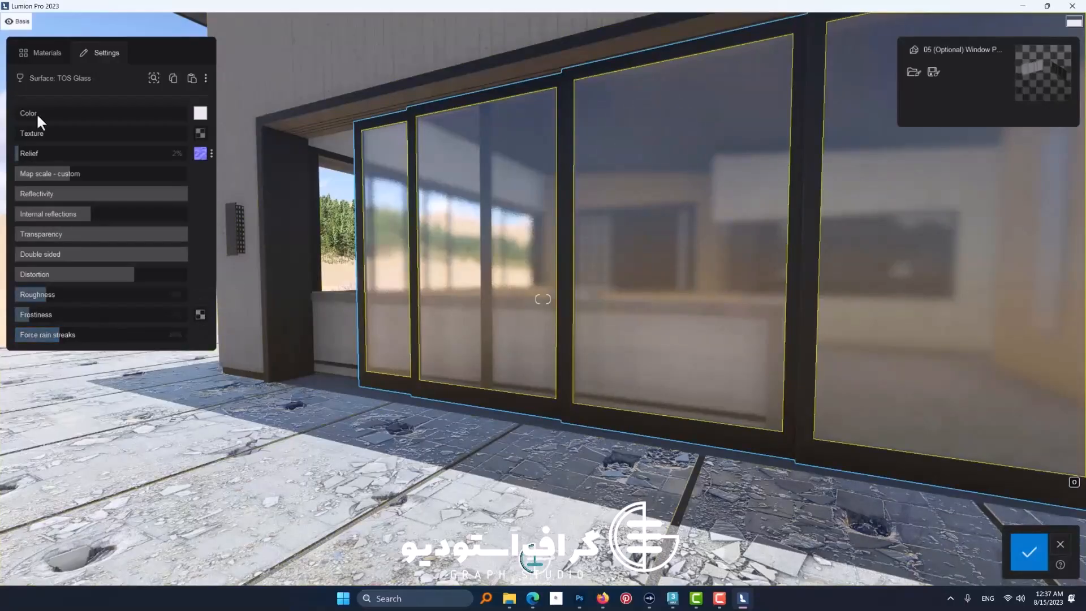
{"action": "left_click", "coordinate": [43, 53]}
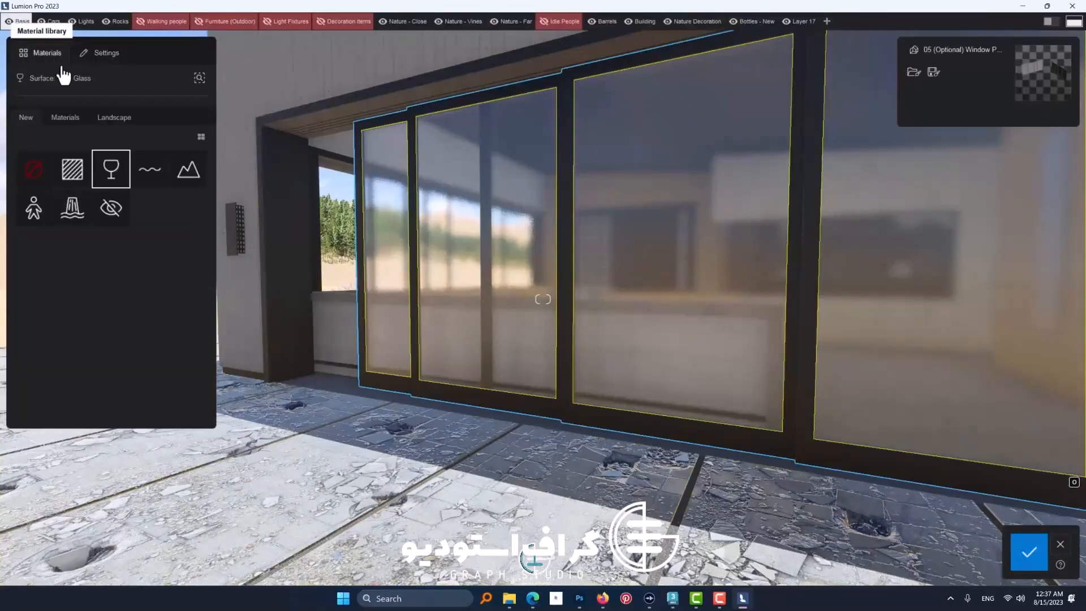
Step: Tint the glass dark red (#9d1e1e) and test its texture strength, leaving it at about three quarters
{"action": "left_click", "coordinate": [112, 182]}
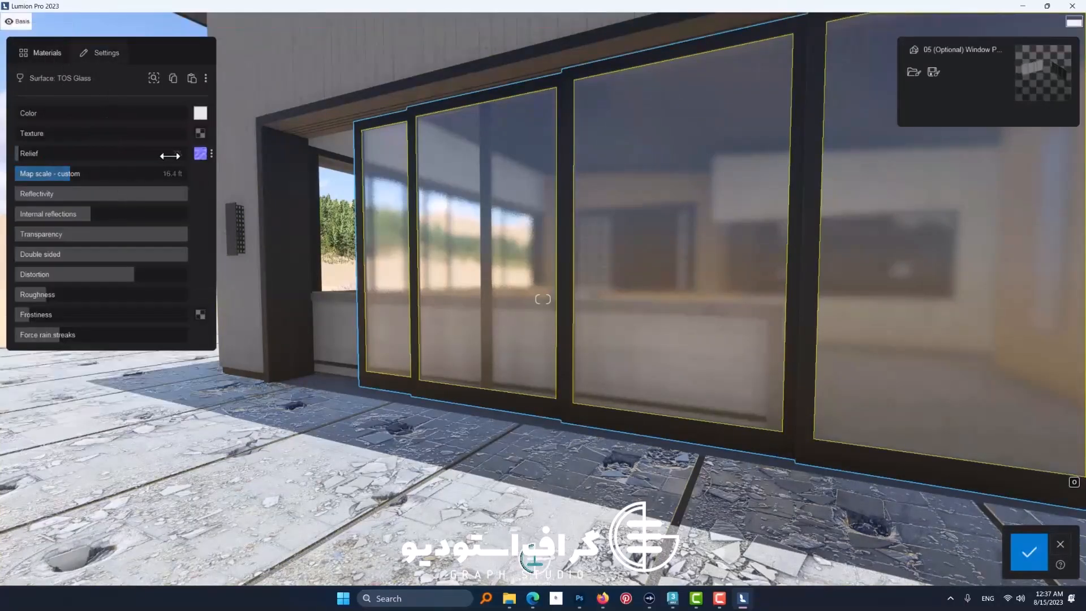
{"action": "left_click", "coordinate": [201, 113]}
{"action": "left_click", "coordinate": [297, 137]}
{"action": "left_click", "coordinate": [22, 113]}
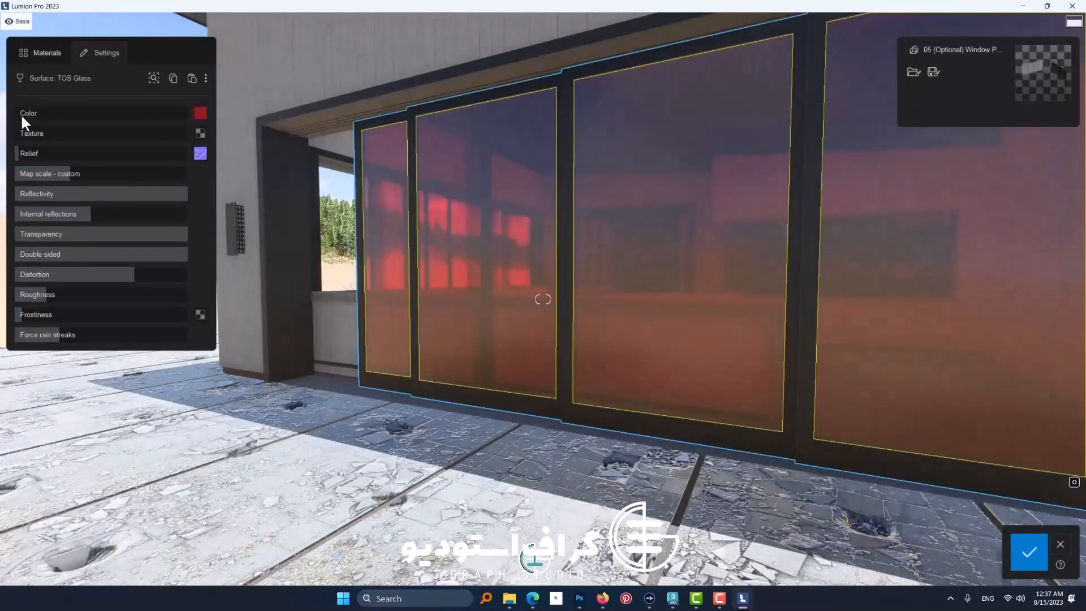
{"action": "left_click_drag", "start_coordinate": [37, 133], "coordinate": [208, 140]}
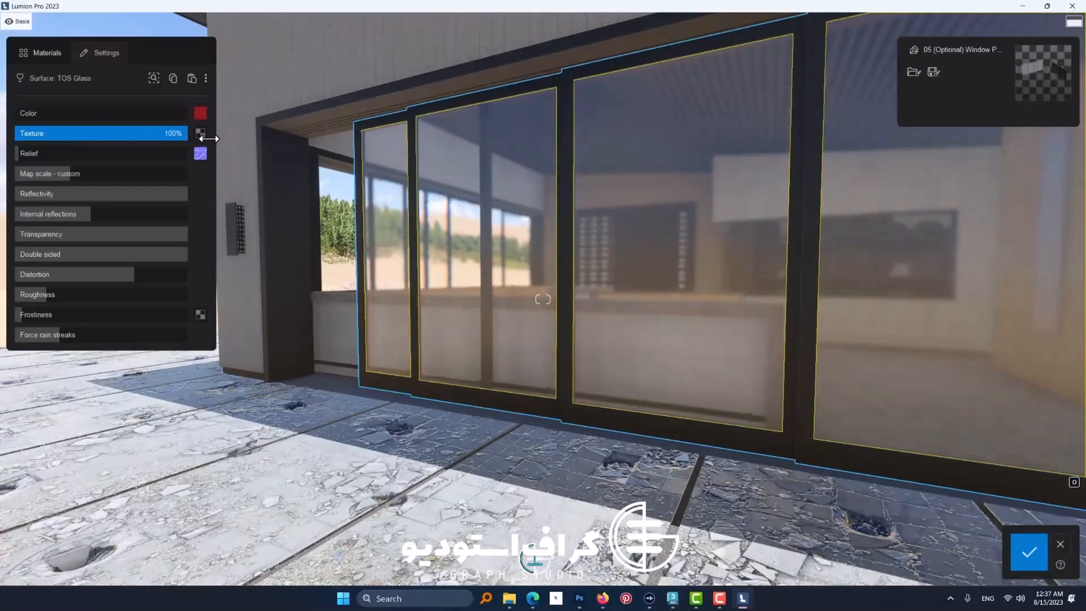
{"action": "left_click_drag", "start_coordinate": [176, 139], "coordinate": [148, 140]}
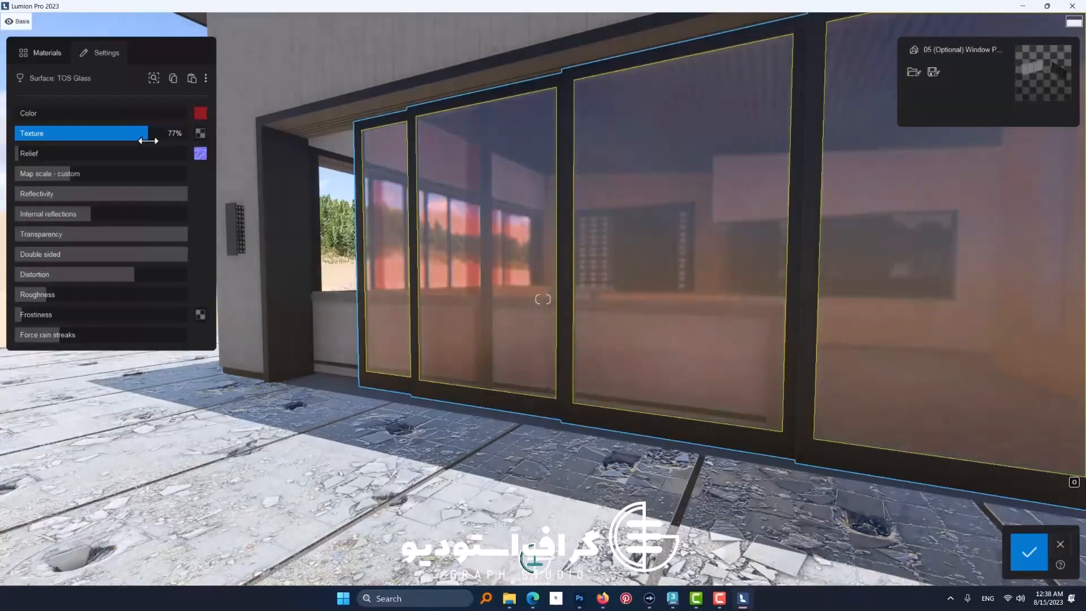
Step: Try a lighter red on the glass, change its colour to bright blue, and lower the texture strength to about 60%
{"action": "left_click", "coordinate": [200, 113]}
{"action": "mouse_move", "coordinate": [249, 133]}
{"action": "left_mouse_down"}
{"action": "mouse_move", "coordinate": [253, 165]}
{"action": "mouse_move", "coordinate": [267, 113]}
{"action": "mouse_move", "coordinate": [280, 117]}
{"action": "mouse_move", "coordinate": [225, 135]}
{"action": "mouse_move", "coordinate": [273, 122]}
{"action": "left_mouse_up"}
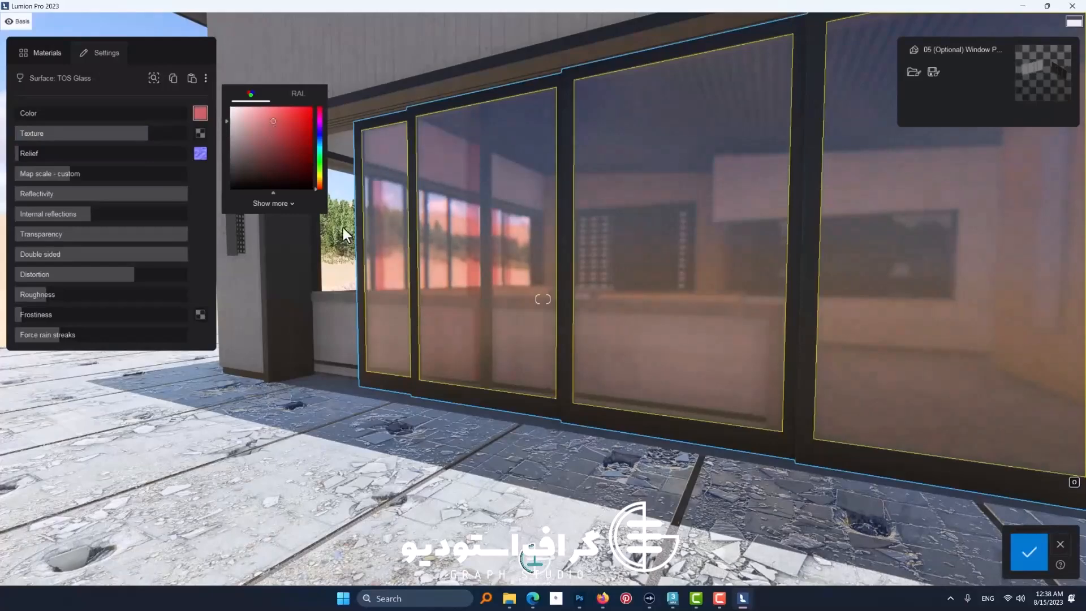
{"action": "right_click_drag", "start_coordinate": [343, 227], "coordinate": [466, 263]}
{"action": "key", "text": "s"}
{"action": "left_click", "coordinate": [258, 152]}
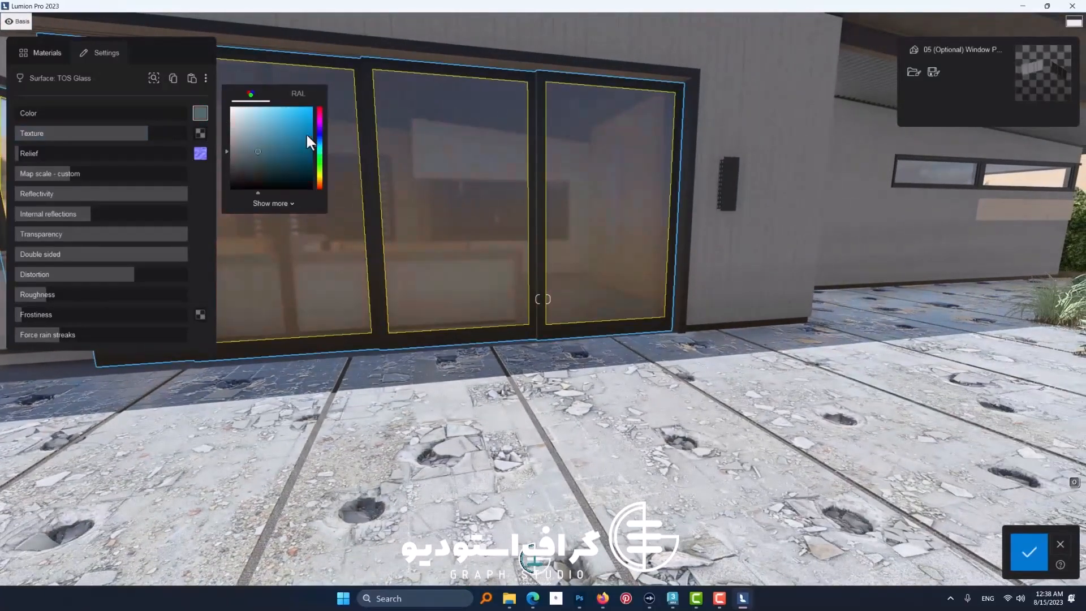
{"action": "left_click", "coordinate": [296, 117]}
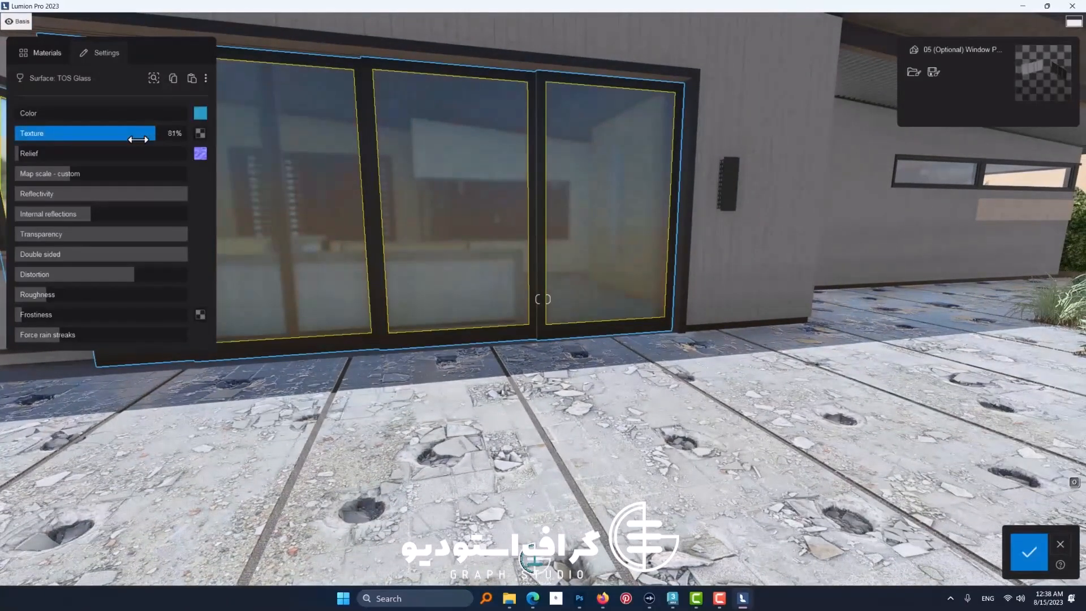
{"action": "left_click_drag", "start_coordinate": [137, 139], "coordinate": [122, 139]}
Step: Raise the blue glass's internal reflections to about 70% and test its transparency and double-sided settings, leaving both at maximum
{"action": "right_click_drag", "start_coordinate": [324, 294], "coordinate": [171, 223]}
{"action": "key", "text": "d"}
{"action": "key", "text": "w"}
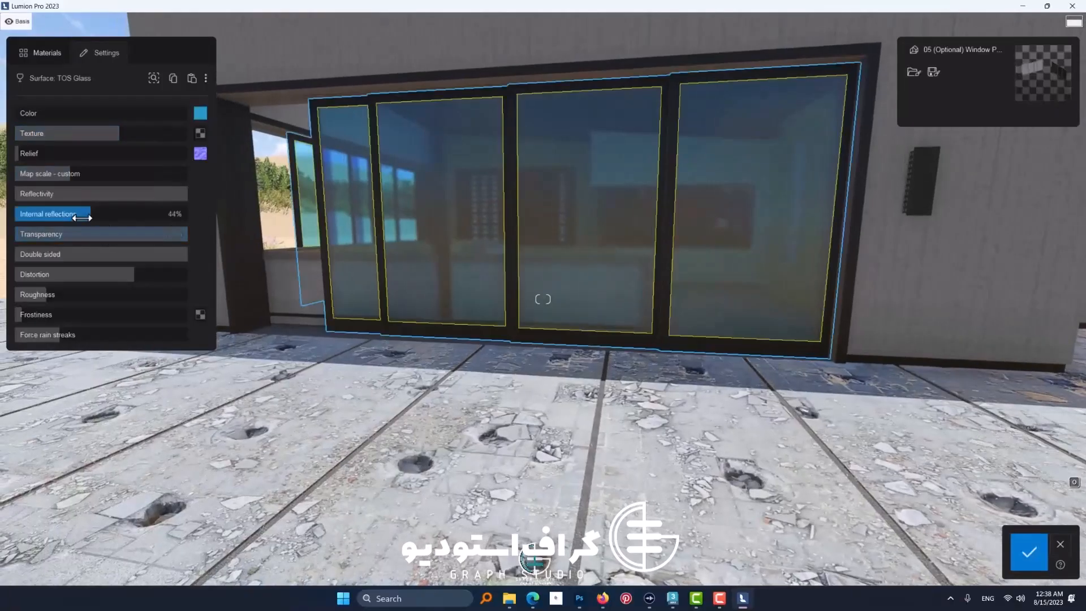
{"action": "left_click_drag", "start_coordinate": [159, 235], "coordinate": [214, 273]}
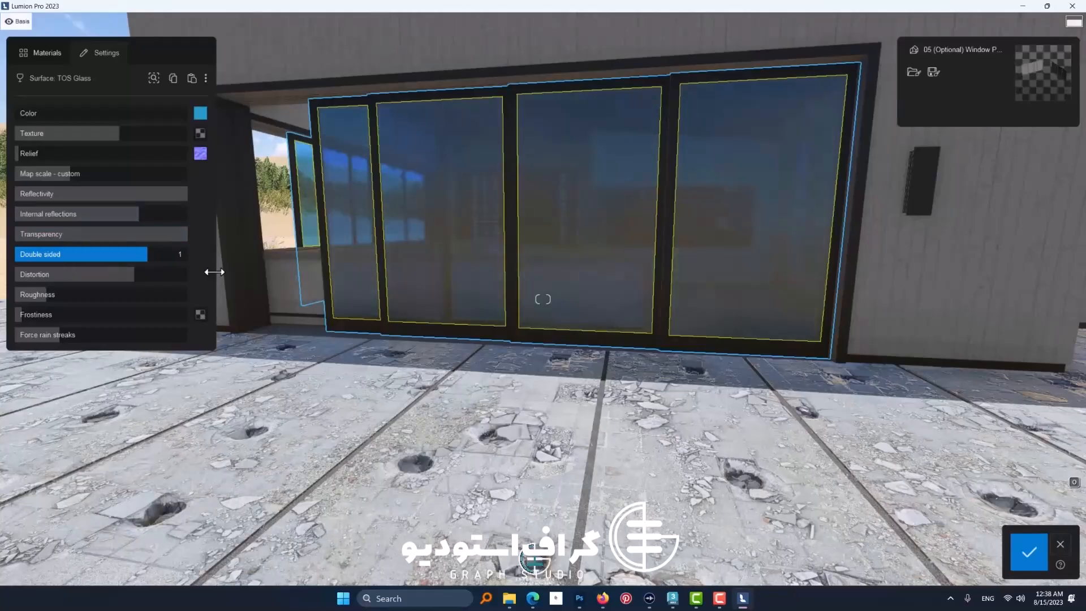
{"action": "left_click_drag", "start_coordinate": [174, 235], "coordinate": [228, 242]}
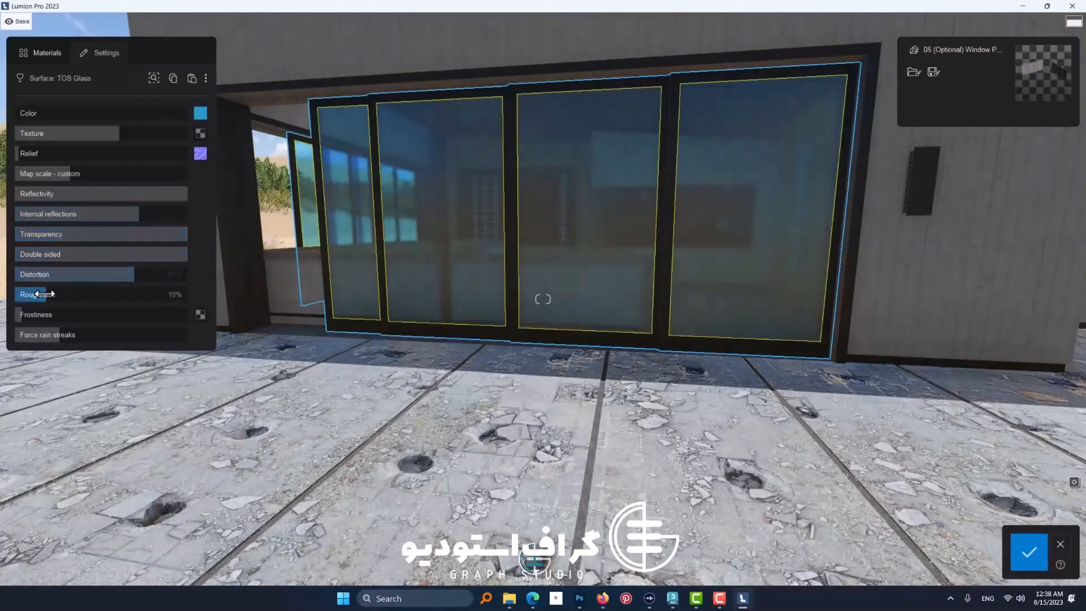
Step: Lower the door glass's roughness to zero, check its reflections up close, and save the material changes
{"action": "left_click_drag", "start_coordinate": [44, 294], "coordinate": [7, 301]}
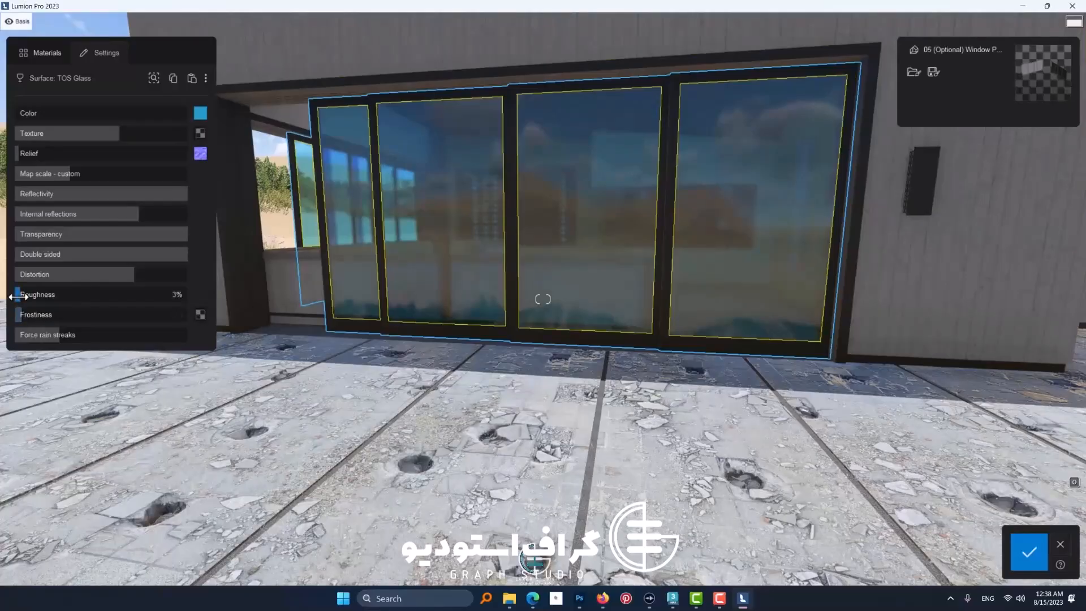
{"action": "right_click_drag", "start_coordinate": [375, 309], "coordinate": [406, 308]}
{"action": "key", "text": "w"}
{"action": "mouse_move", "coordinate": [200, 155]}
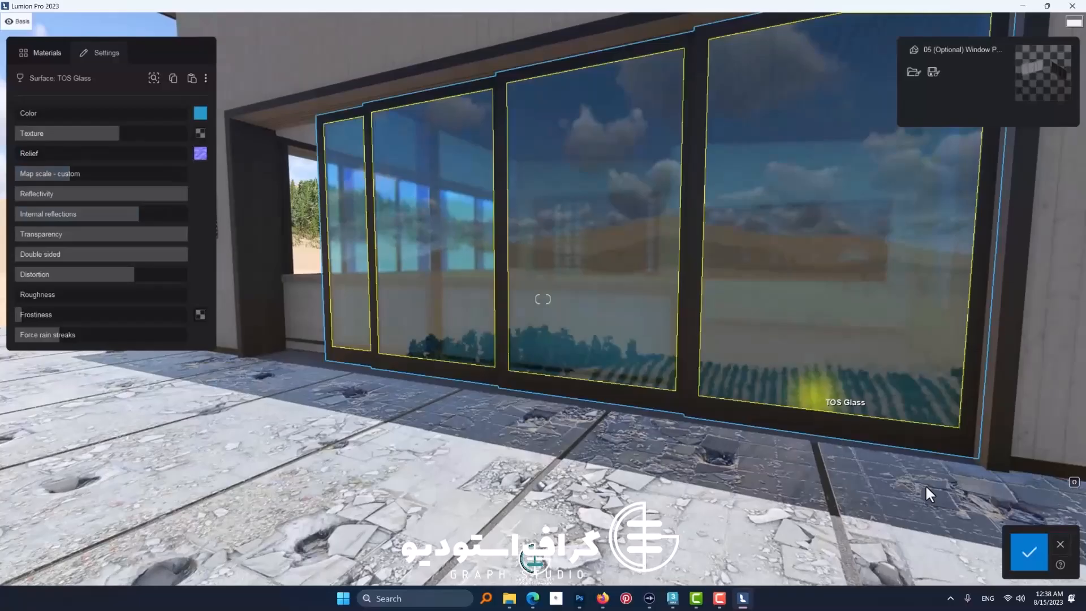
{"action": "left_click", "coordinate": [1029, 551]}
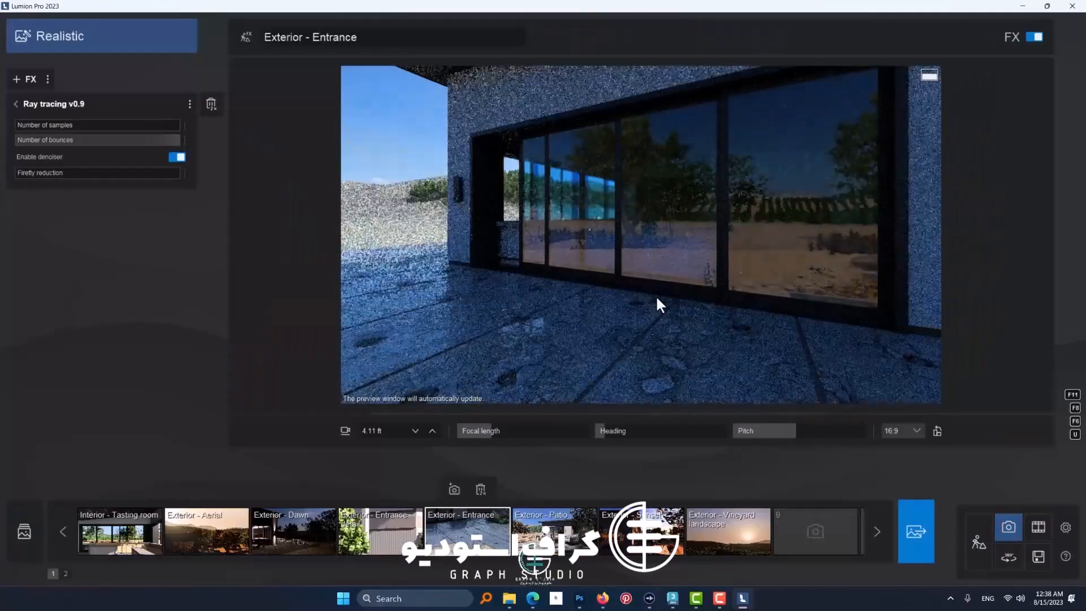
Step: Reframe the Exterior - Entrance photo around the sliding doors and surrounding wall, and turn off the Ray tracing effect
{"action": "key", "text": "s"}
{"action": "right_click_drag", "start_coordinate": [619, 308], "coordinate": [711, 314]}
{"action": "key", "text": "e"}
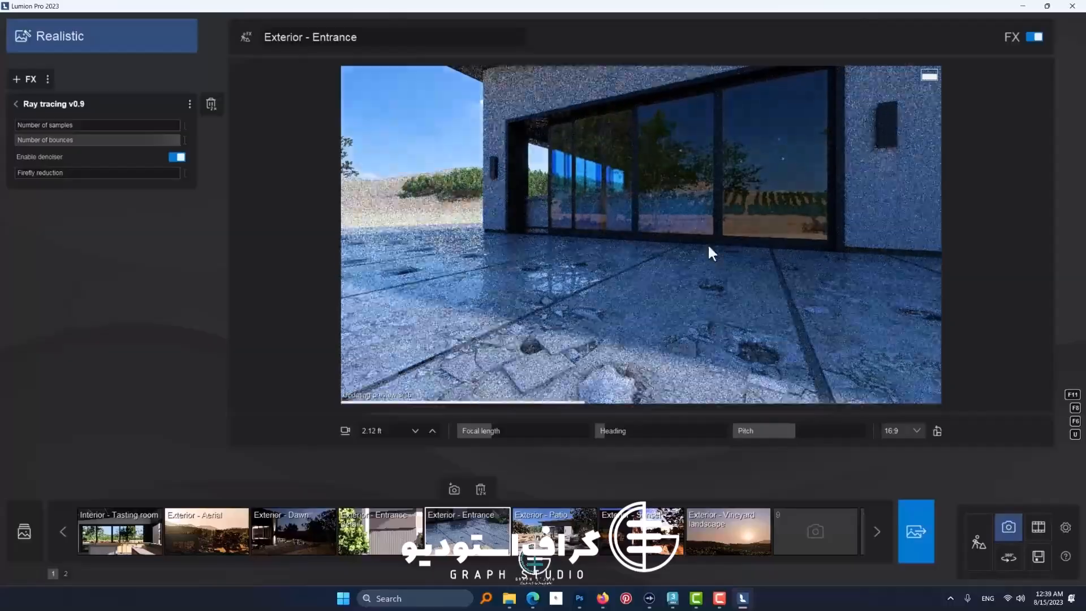
{"action": "right_click_drag", "start_coordinate": [708, 243], "coordinate": [724, 244]}
{"action": "key", "text": "q"}
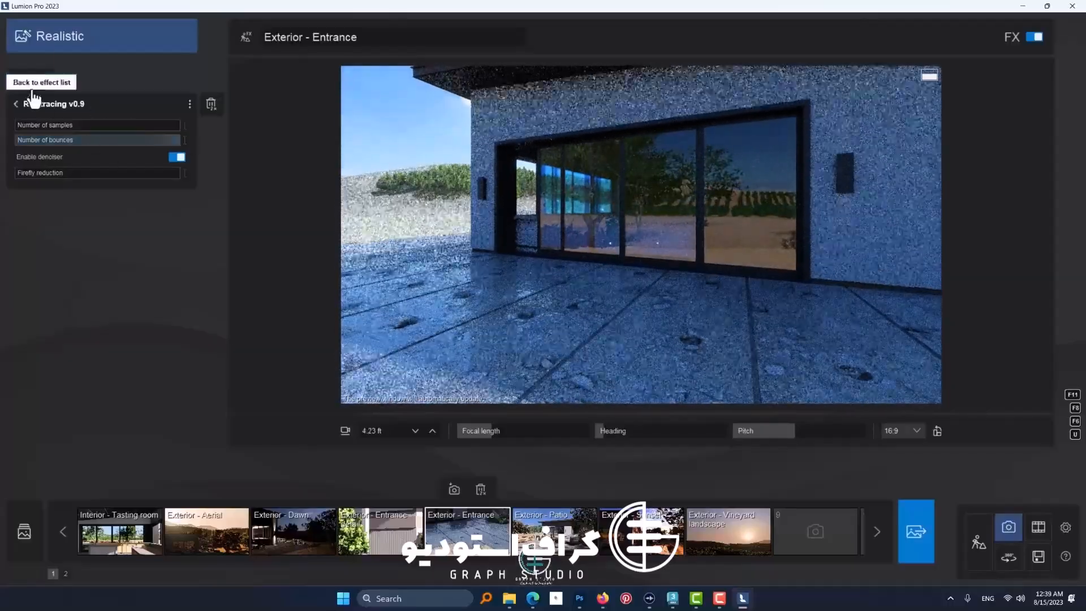
{"action": "left_click", "coordinate": [15, 104]}
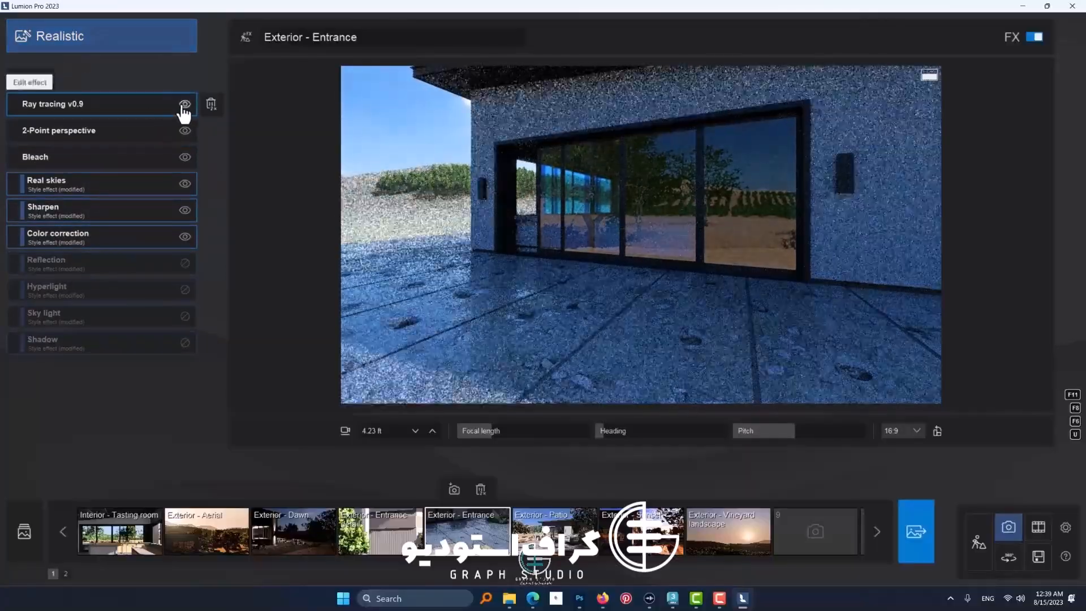
{"action": "left_click", "coordinate": [185, 104]}
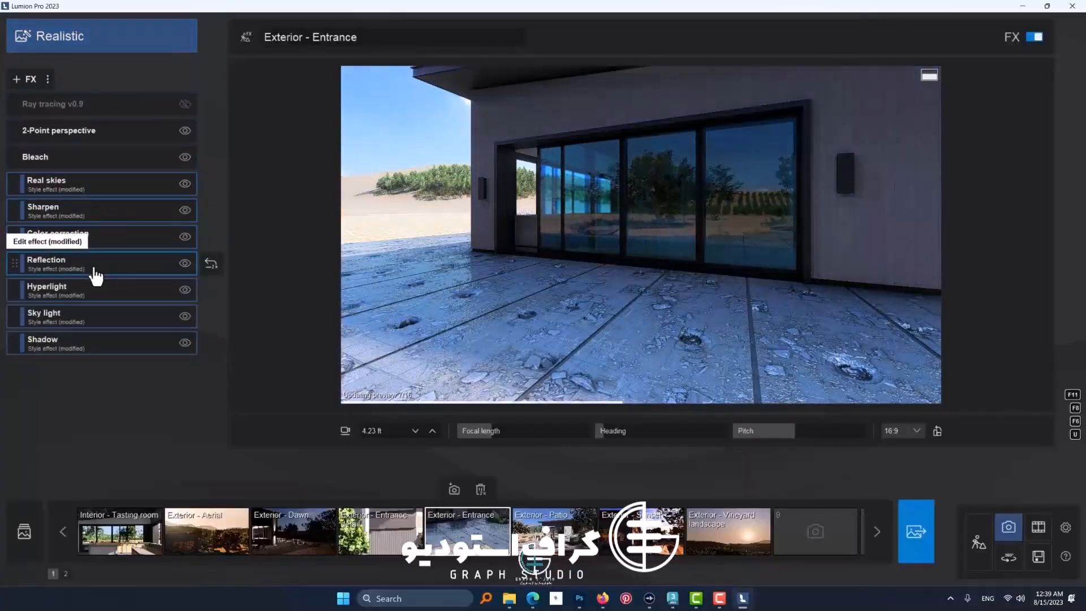
Step: Review the Reflection effect's reflection planes on the facade and switch the Speedray preview to its last option
{"action": "left_click", "coordinate": [138, 275]}
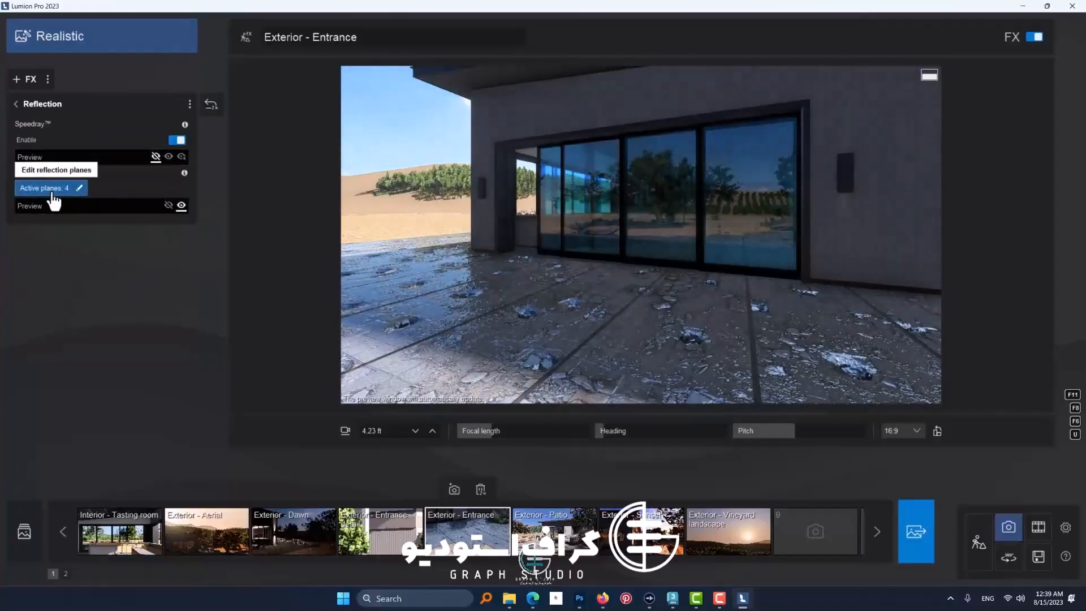
{"action": "left_click", "coordinate": [52, 191]}
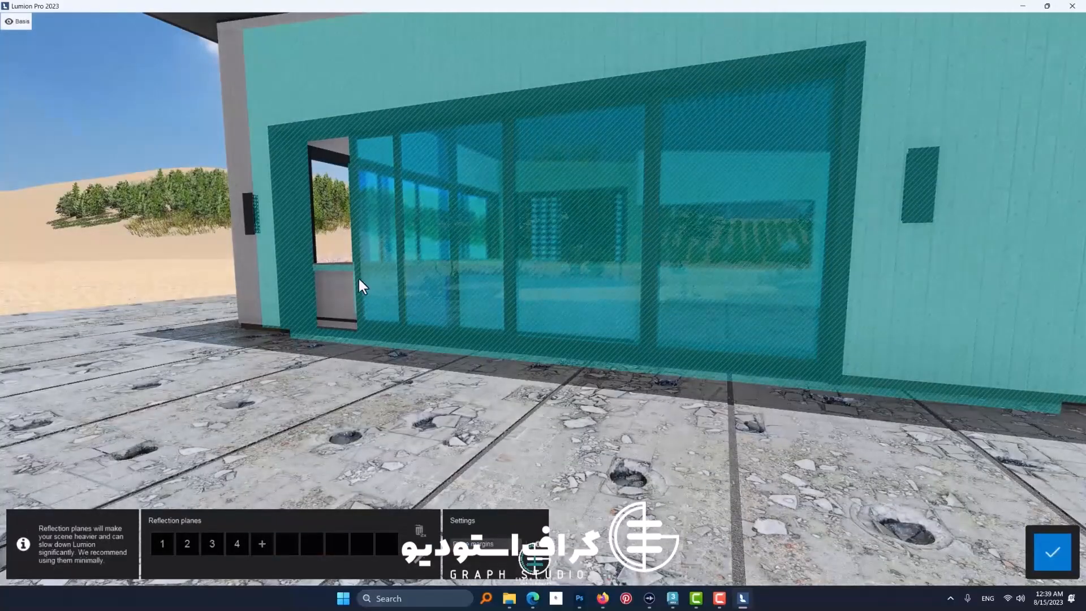
{"action": "left_click", "coordinate": [1054, 553]}
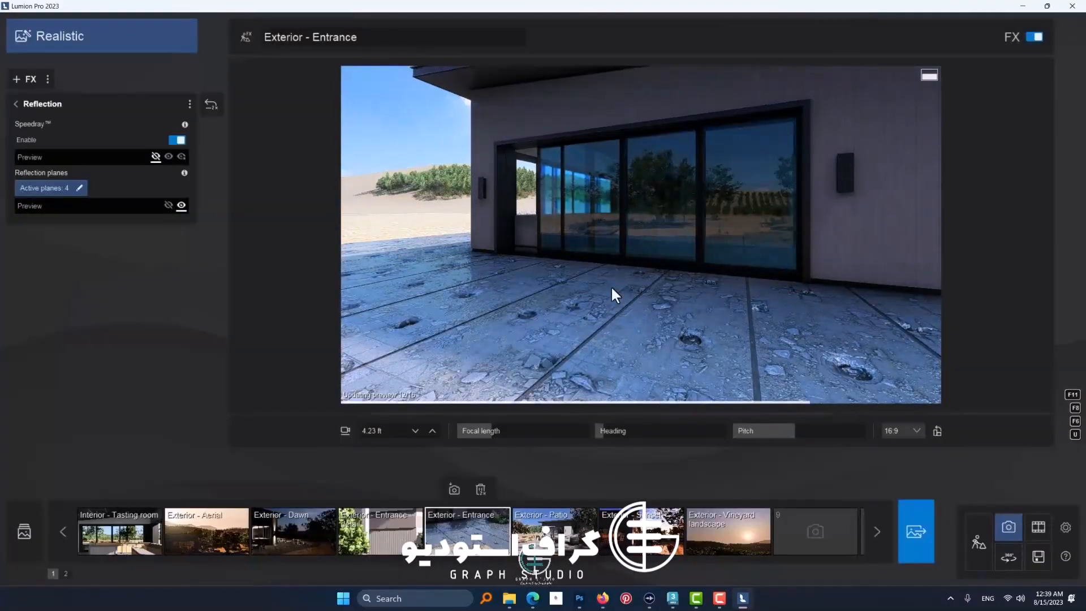
{"action": "left_click", "coordinate": [181, 157]}
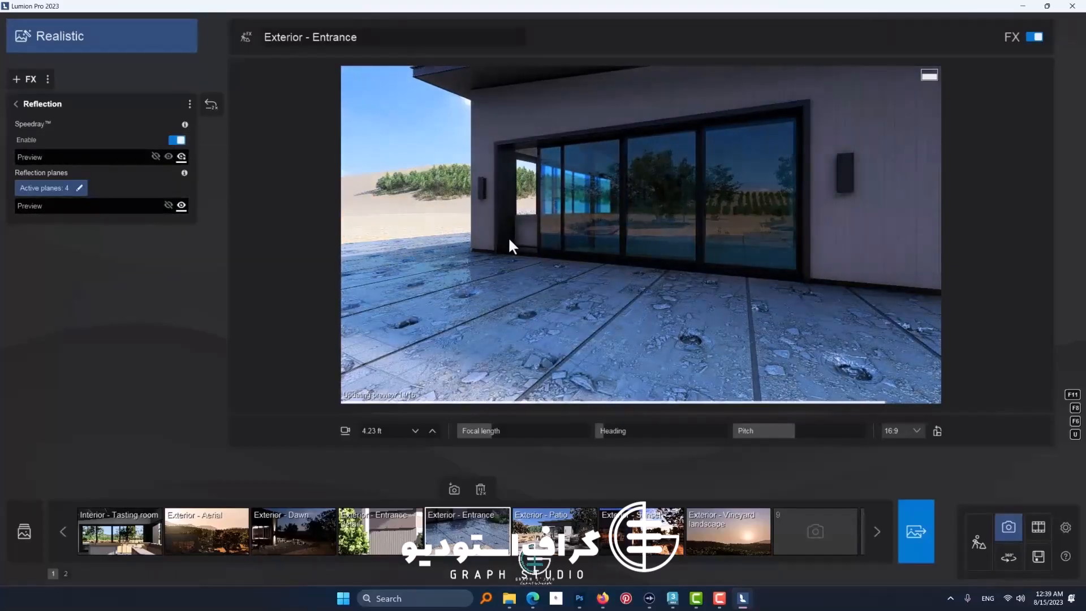
{"action": "left_click", "coordinate": [17, 105]}
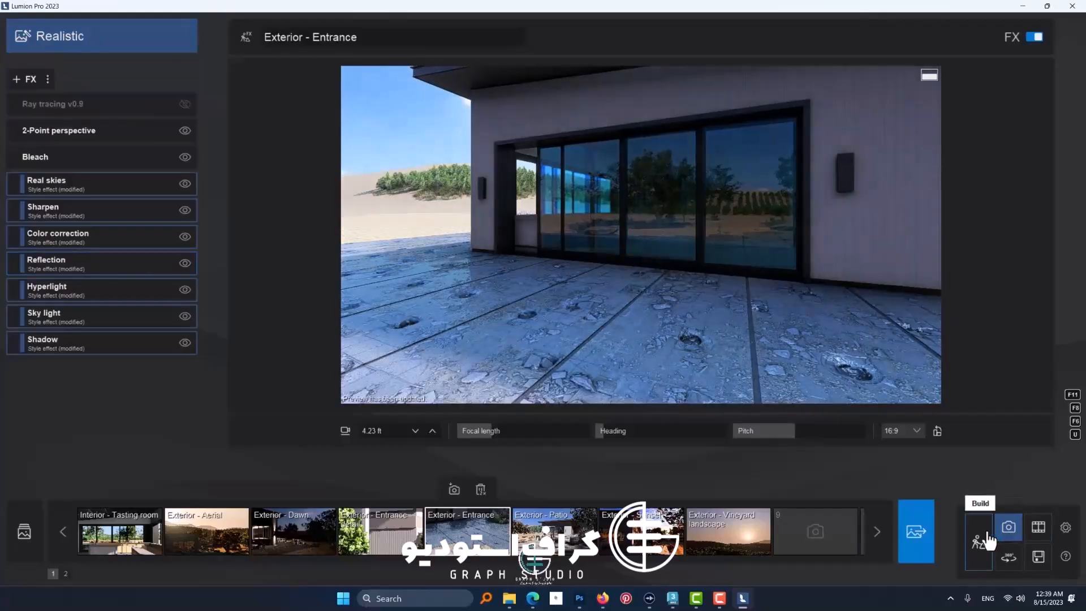
Step: Return to Build mode and apply the first ready-made metal material to the dark frame around the sliding doors
{"action": "left_click", "coordinate": [979, 543]}
{"action": "left_click", "coordinate": [294, 269]}
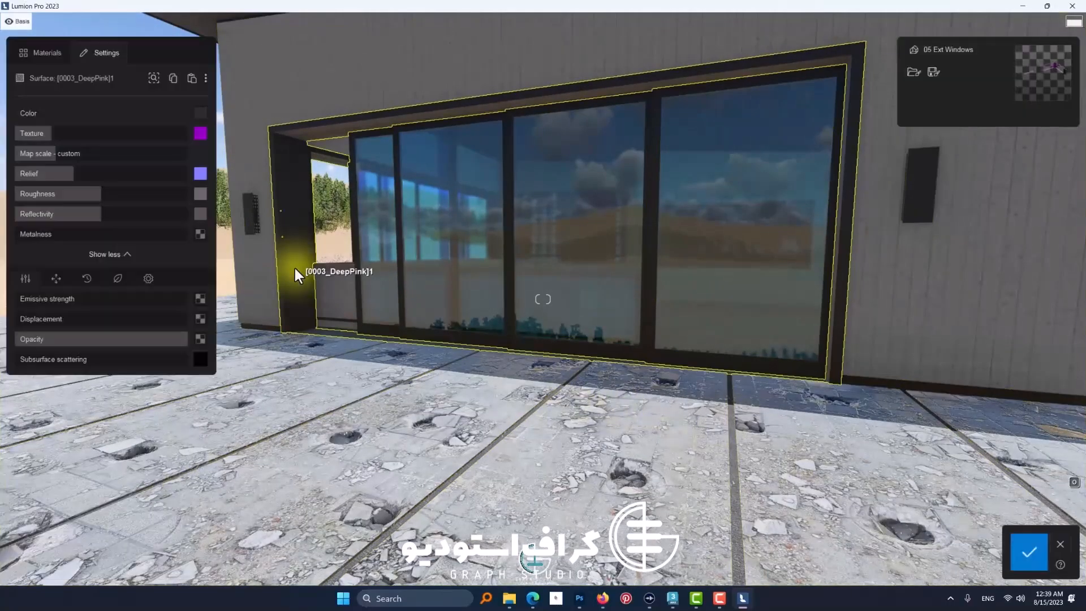
{"action": "left_click", "coordinate": [66, 120]}
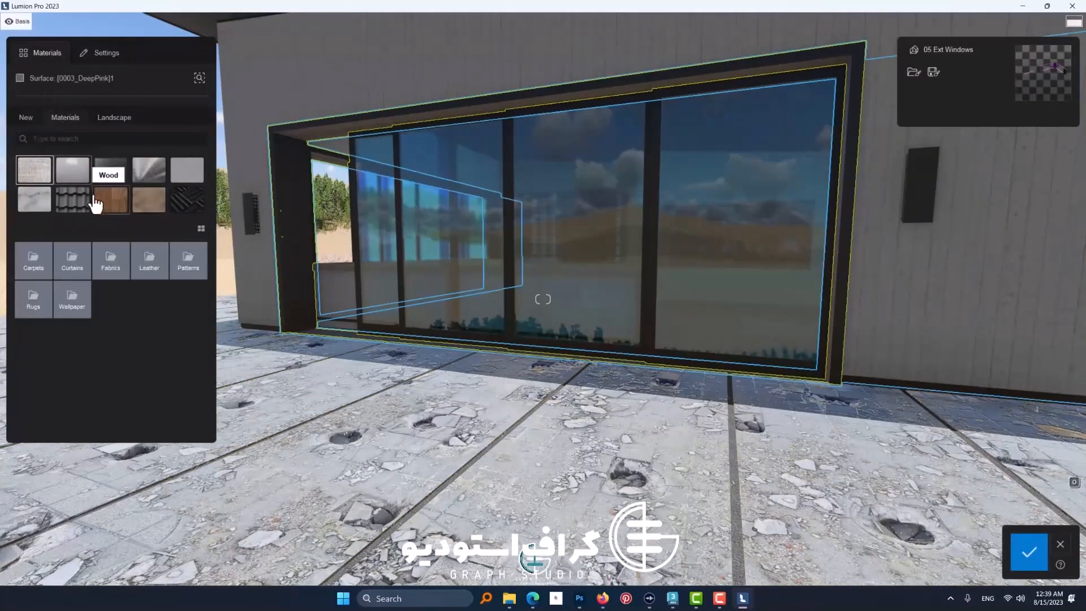
{"action": "left_click", "coordinate": [125, 181]}
{"action": "left_click", "coordinate": [117, 295]}
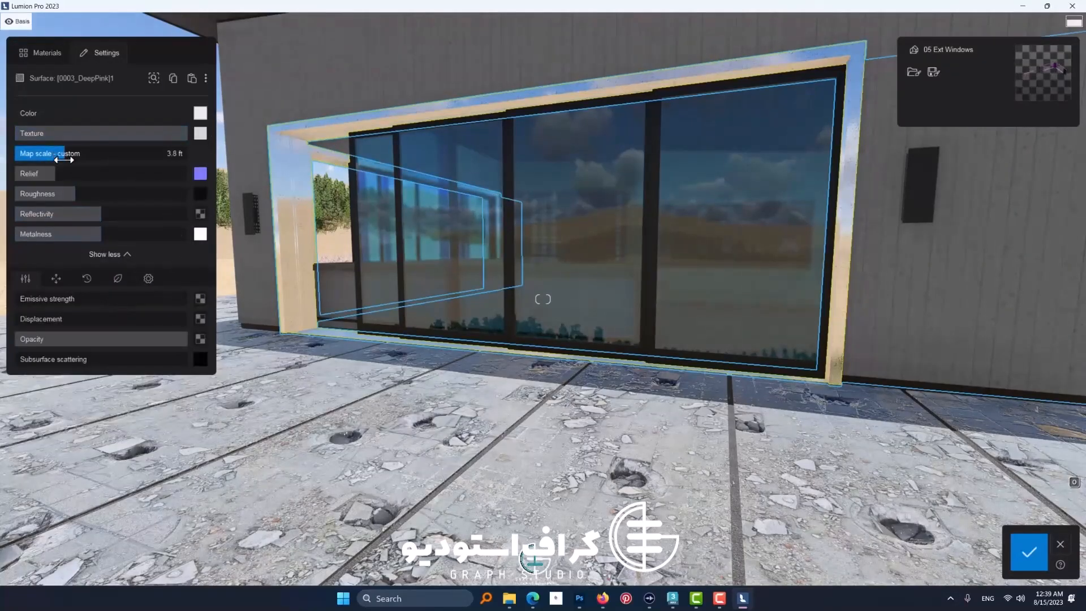
Step: Lower the metal frame's roughness slightly and raise its relief and metalness
{"action": "key", "text": "w"}
{"action": "right_click_drag", "start_coordinate": [406, 256], "coordinate": [454, 369]}
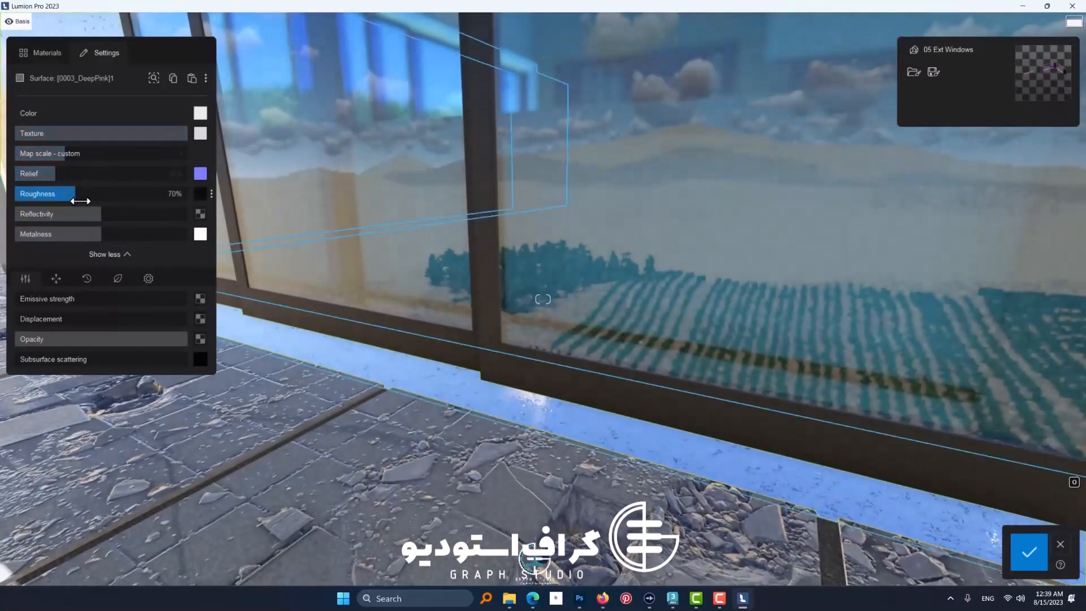
{"action": "left_click_drag", "start_coordinate": [81, 201], "coordinate": [62, 188]}
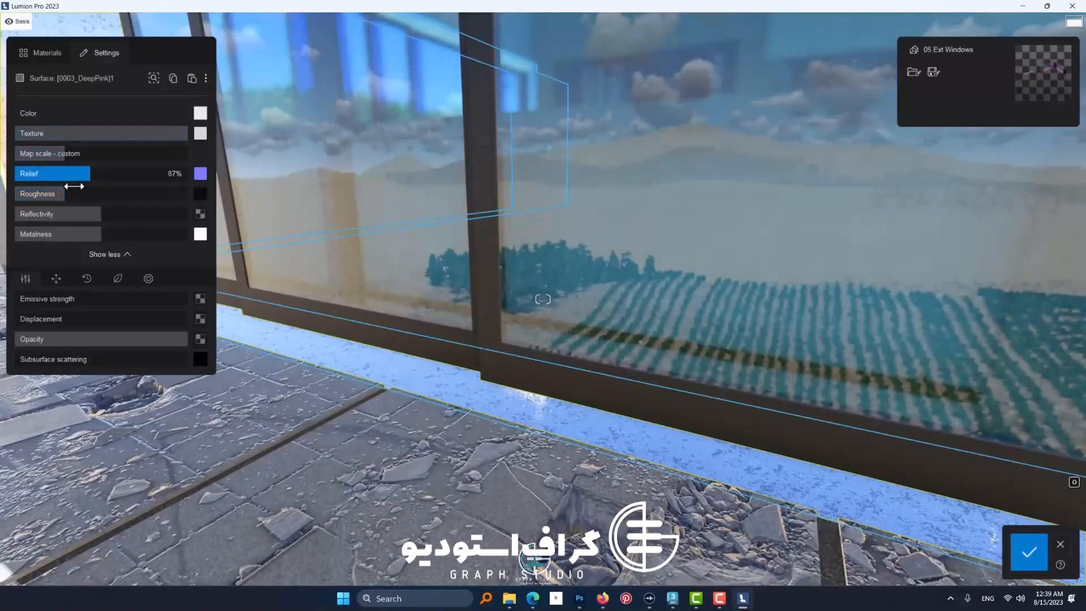
{"action": "left_click_drag", "start_coordinate": [154, 242], "coordinate": [128, 249]}
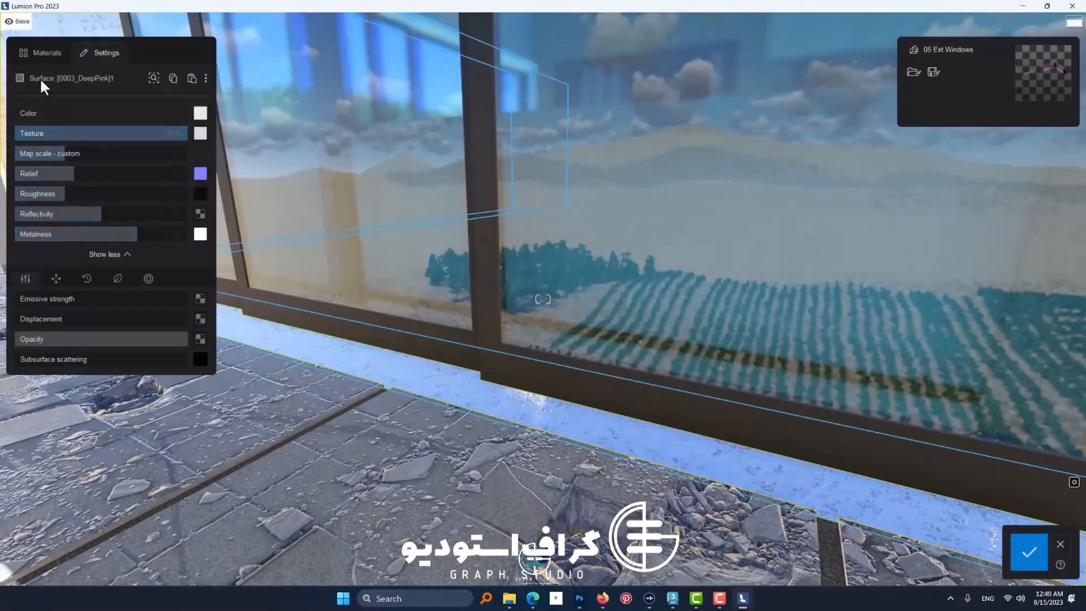
Step: Try the ready-made glass from the material library on the door frame and cancel the changes to that object
{"action": "left_click", "coordinate": [50, 59]}
{"action": "left_click", "coordinate": [32, 120]}
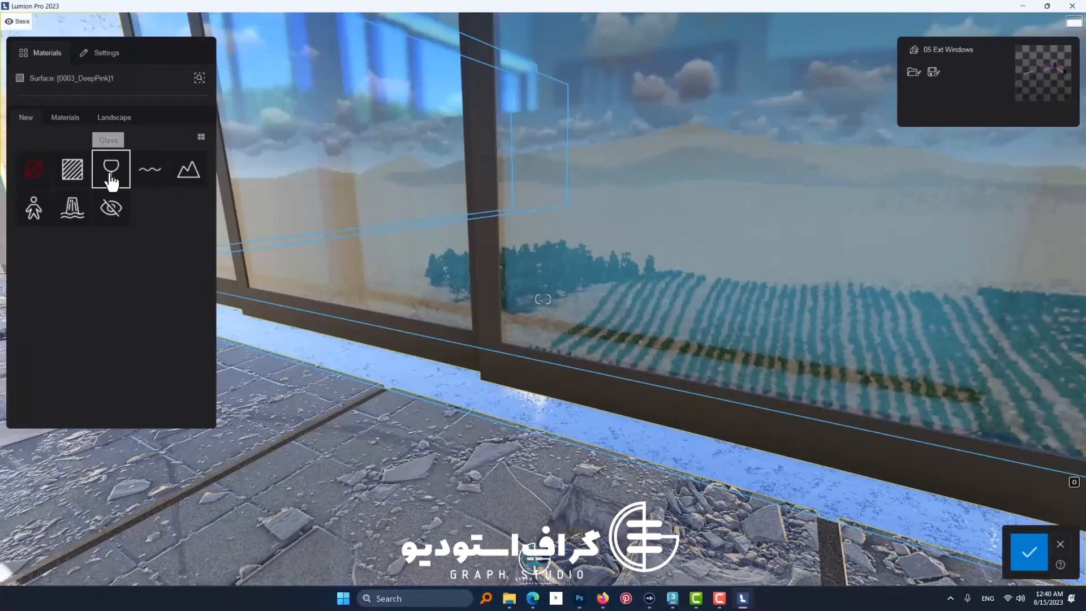
{"action": "left_click", "coordinate": [66, 118]}
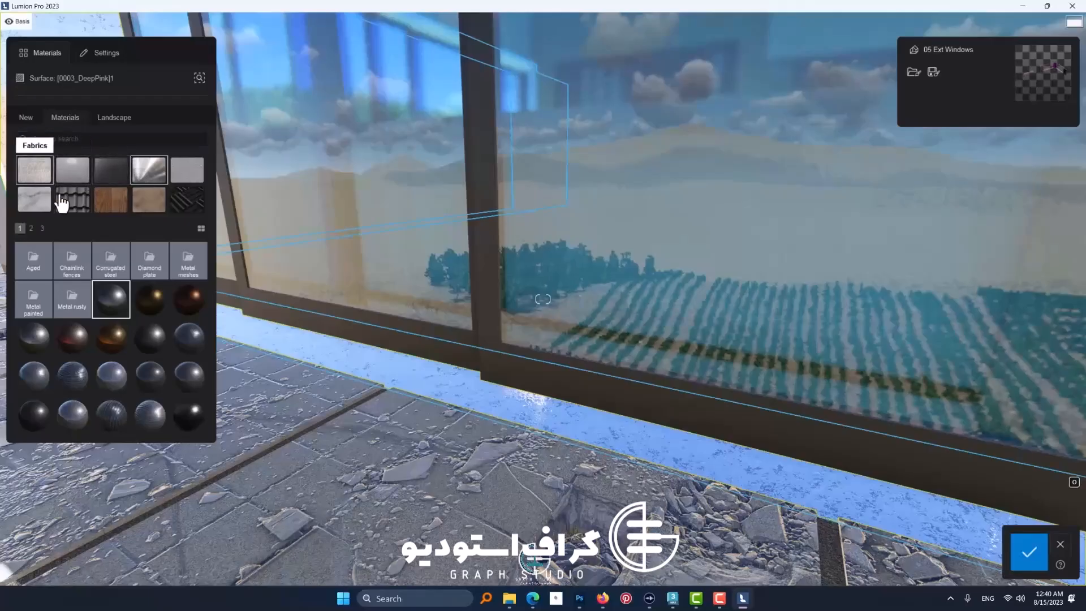
{"action": "left_click", "coordinate": [120, 179]}
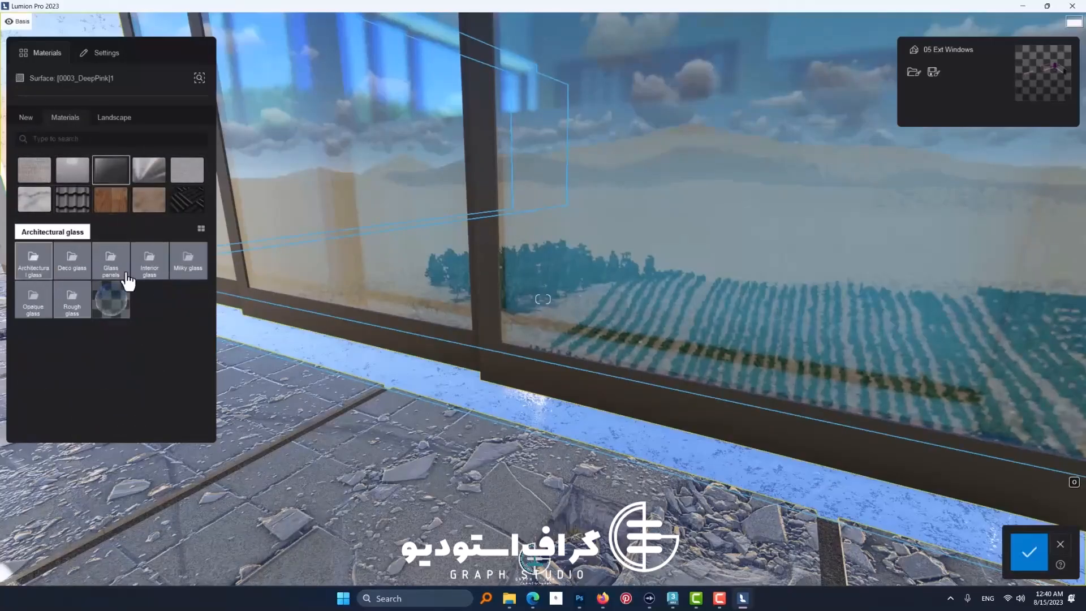
{"action": "left_click", "coordinate": [103, 305]}
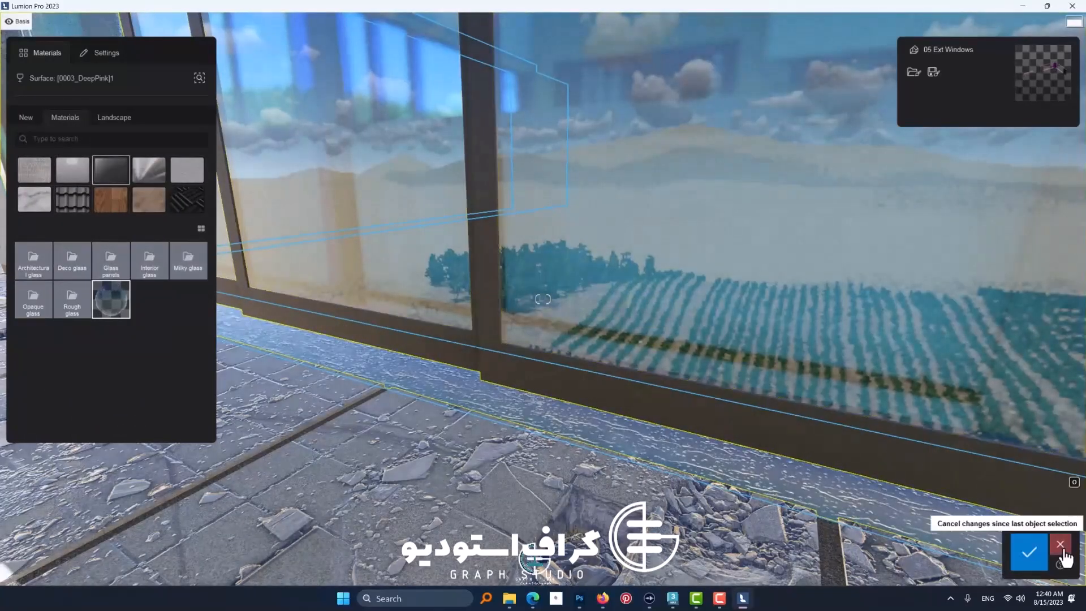
{"action": "left_click", "coordinate": [1064, 549]}
Step: Apply the library's ready-made glass to the sliding door panes and lower its relief to about 15%
{"action": "left_click", "coordinate": [639, 260]}
{"action": "double_click", "coordinate": [105, 303]}
{"action": "scroll", "coordinate": [688, 247], "scroll_direction": "down", "scroll_amount": 3}
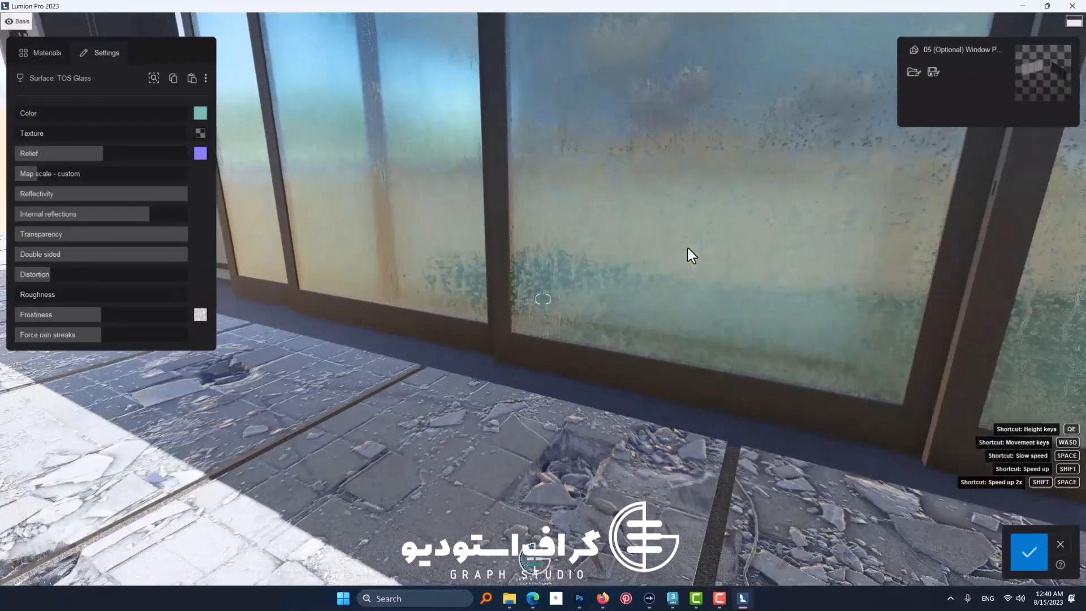
{"action": "scroll", "coordinate": [688, 248], "scroll_direction": "down", "scroll_amount": 3}
{"action": "right_click_drag", "start_coordinate": [688, 248], "coordinate": [750, 254]}
{"action": "scroll", "coordinate": [750, 253], "scroll_direction": "up", "scroll_amount": 5}
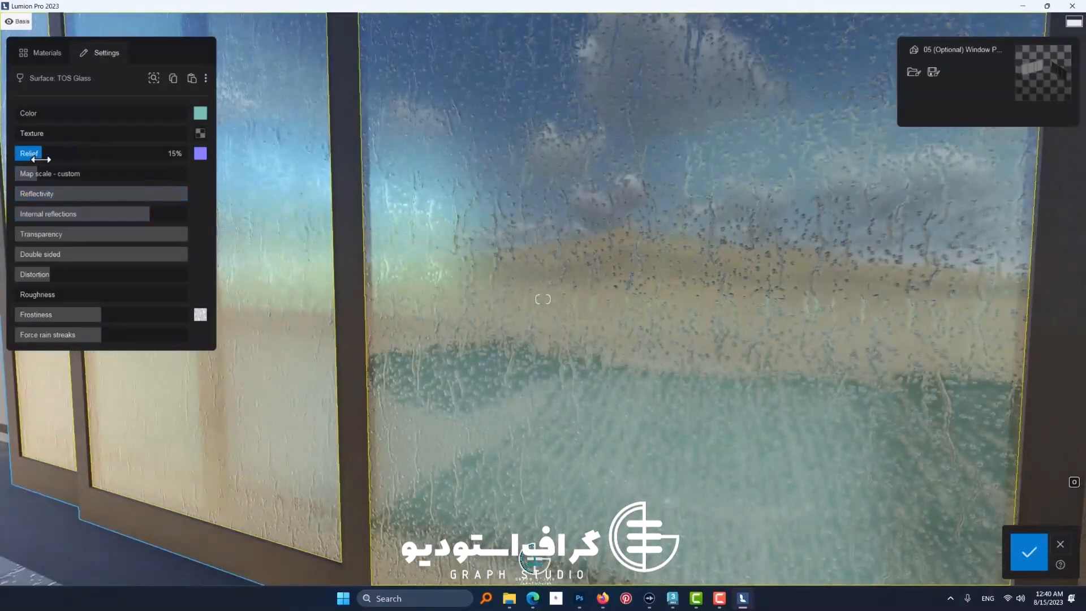
{"action": "mouse_move", "coordinate": [203, 160]}
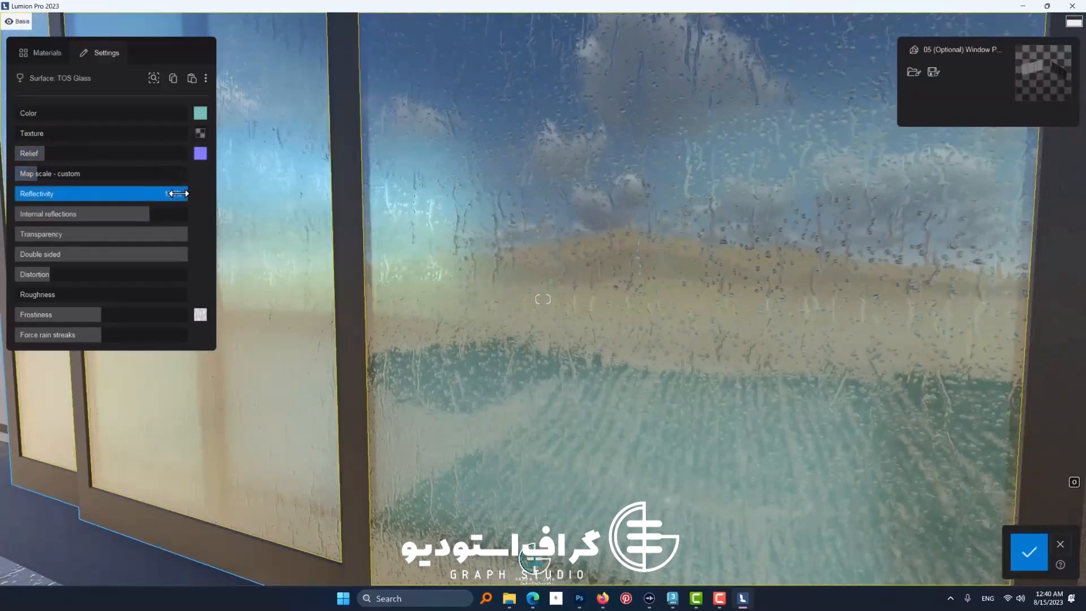
Step: Set the pane glass to about 50% reflectivity, turn its double-sided value down to 0 and keep transparency at about 100%
{"action": "mouse_move", "coordinate": [178, 195]}
{"action": "left_mouse_down"}
{"action": "mouse_move", "coordinate": [121, 197]}
{"action": "mouse_move", "coordinate": [194, 195]}
{"action": "mouse_move", "coordinate": [117, 201]}
{"action": "mouse_move", "coordinate": [190, 242]}
{"action": "left_mouse_up"}
{"action": "scroll", "coordinate": [473, 267], "scroll_direction": "down", "scroll_amount": 2}
{"action": "scroll", "coordinate": [425, 283], "scroll_direction": "down", "scroll_amount": 5}
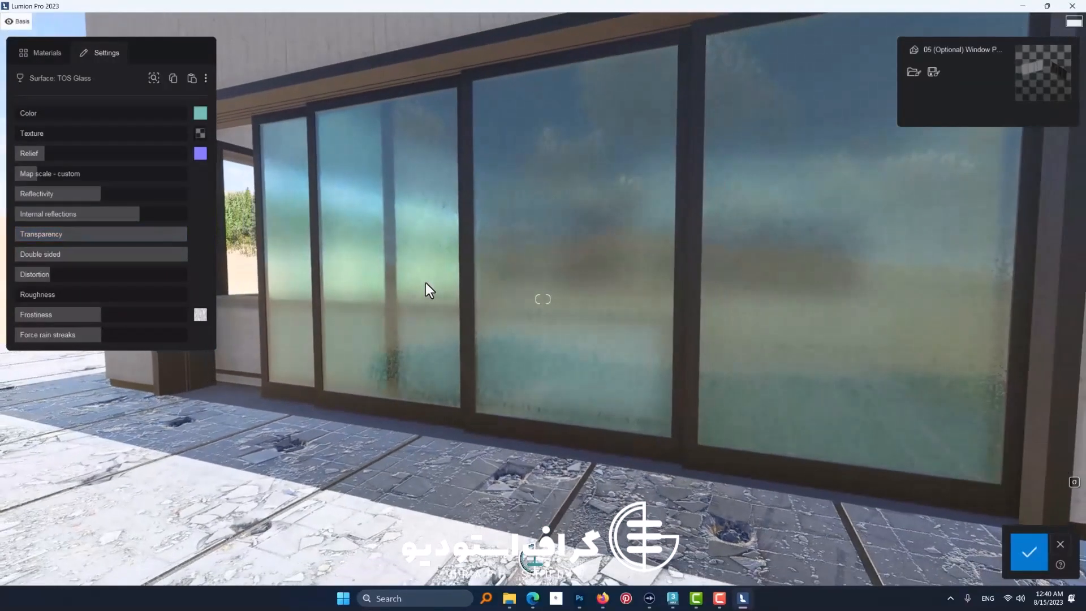
{"action": "left_click_drag", "start_coordinate": [165, 256], "coordinate": [6, 262]}
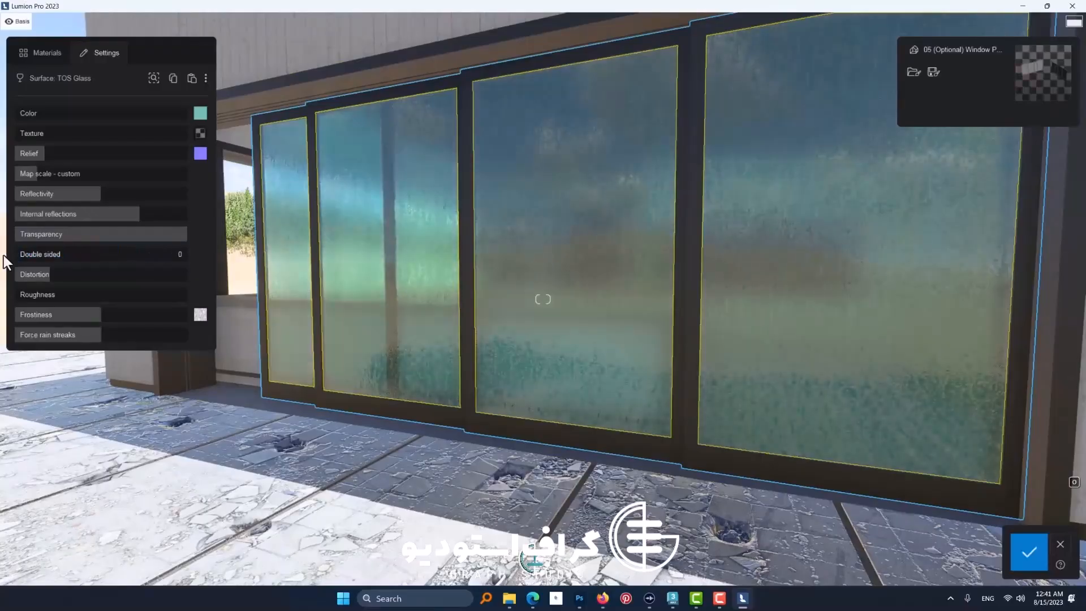
{"action": "left_click_drag", "start_coordinate": [148, 238], "coordinate": [197, 241]}
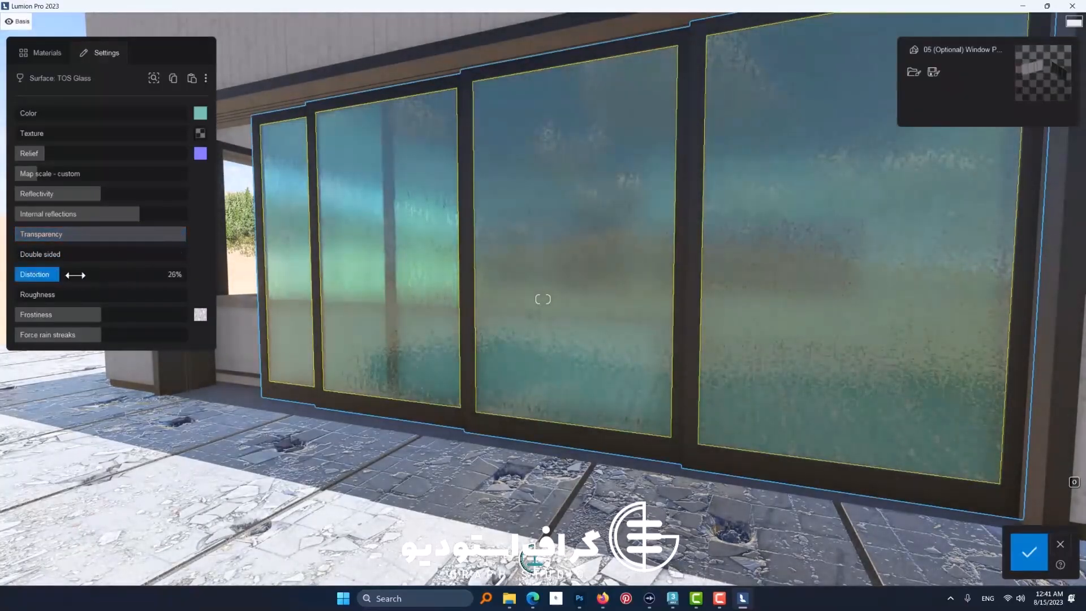
Step: Raise the pane glass's distortion, set its roughness to 44% and save the material changes
{"action": "left_click_drag", "start_coordinate": [75, 275], "coordinate": [118, 298]}
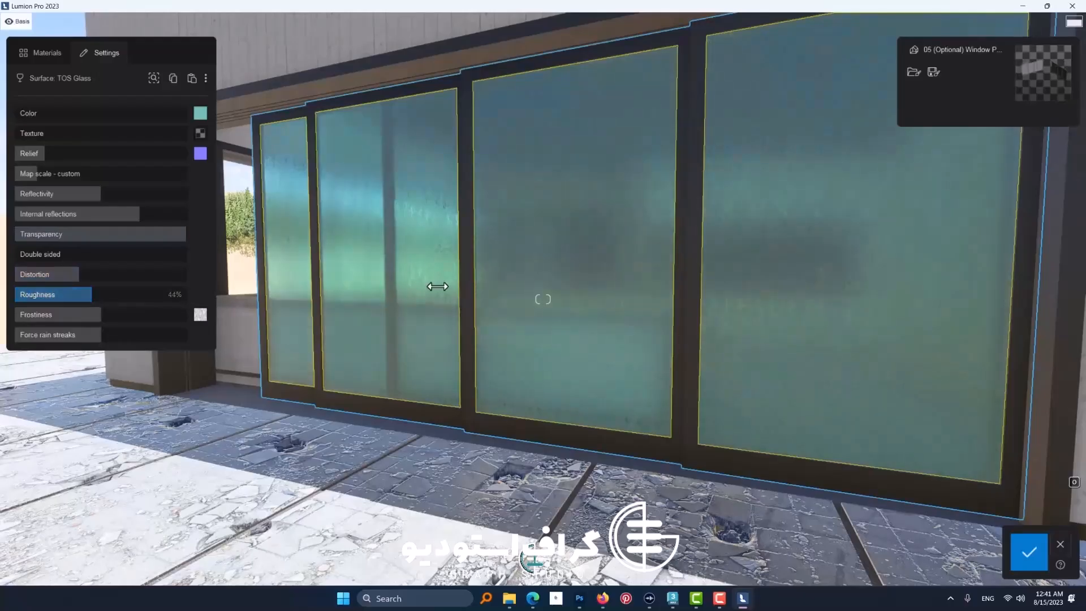
{"action": "key", "text": "w"}
{"action": "mouse_move", "coordinate": [611, 263]}
{"action": "right_mouse_down"}
{"action": "mouse_move", "coordinate": [630, 262]}
{"action": "mouse_move", "coordinate": [571, 274]}
{"action": "mouse_move", "coordinate": [618, 272]}
{"action": "right_mouse_up"}
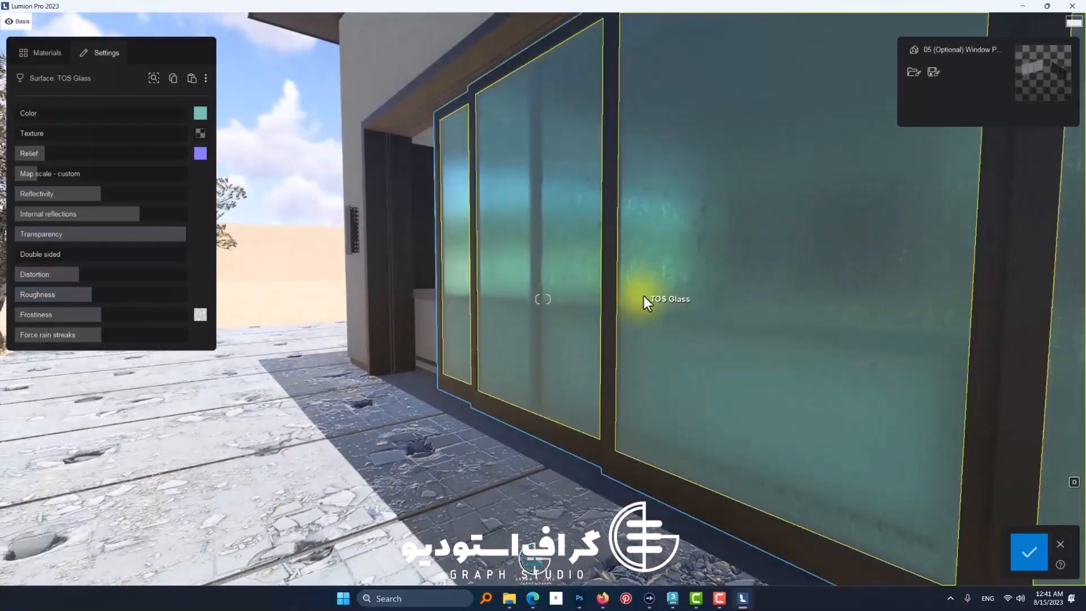
{"action": "left_click", "coordinate": [1029, 551]}
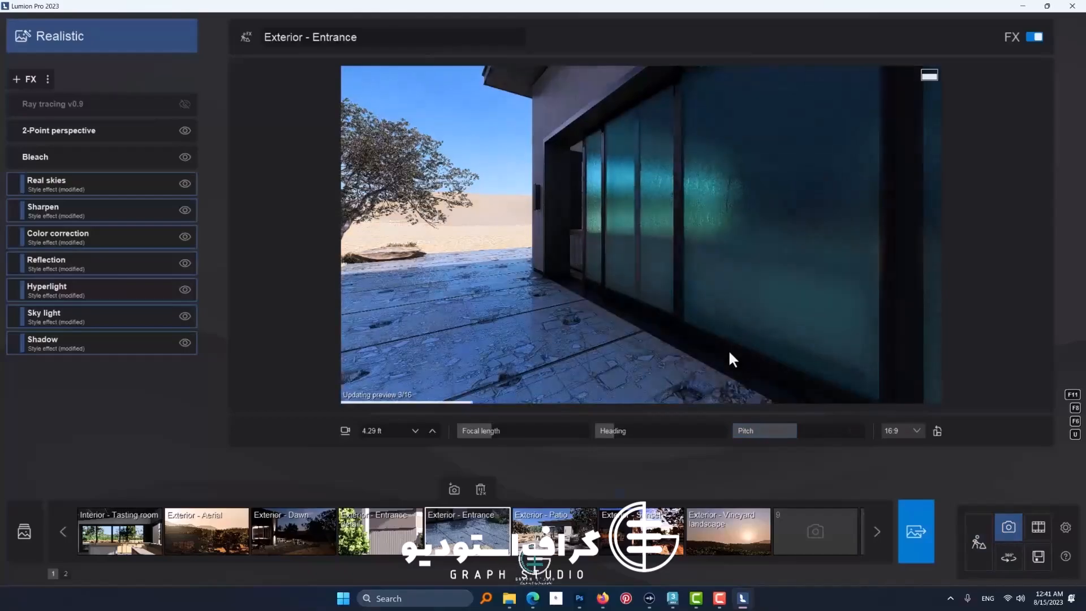
Step: Examine the rough glass from another angle in the Exterior - Entrance photo preview and return to Build mode
{"action": "key", "text": "w"}
{"action": "right_click_drag", "start_coordinate": [728, 348], "coordinate": [756, 342]}
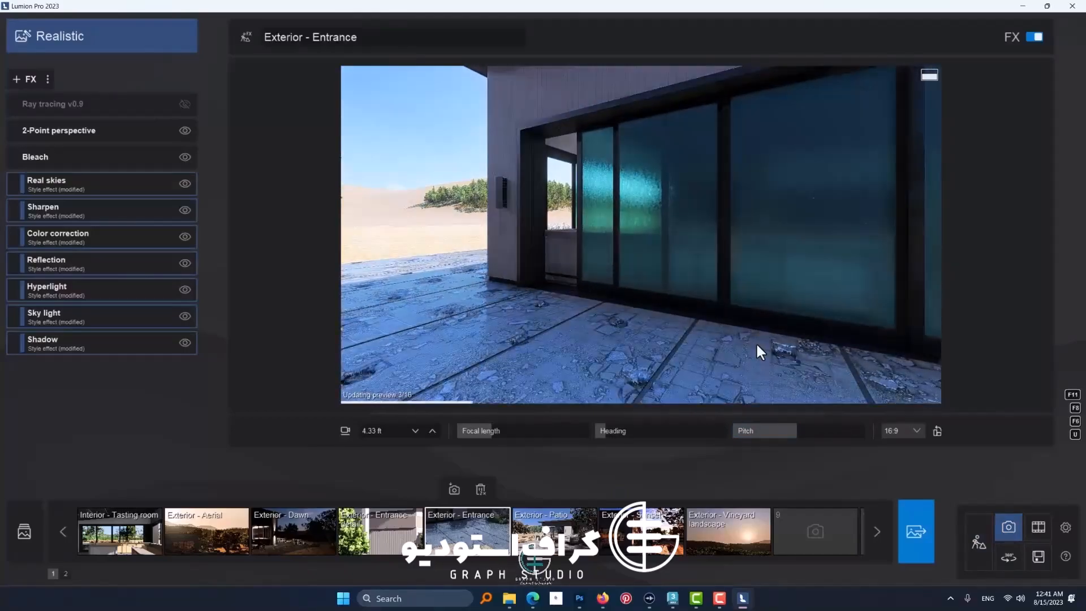
{"action": "left_click", "coordinate": [978, 544]}
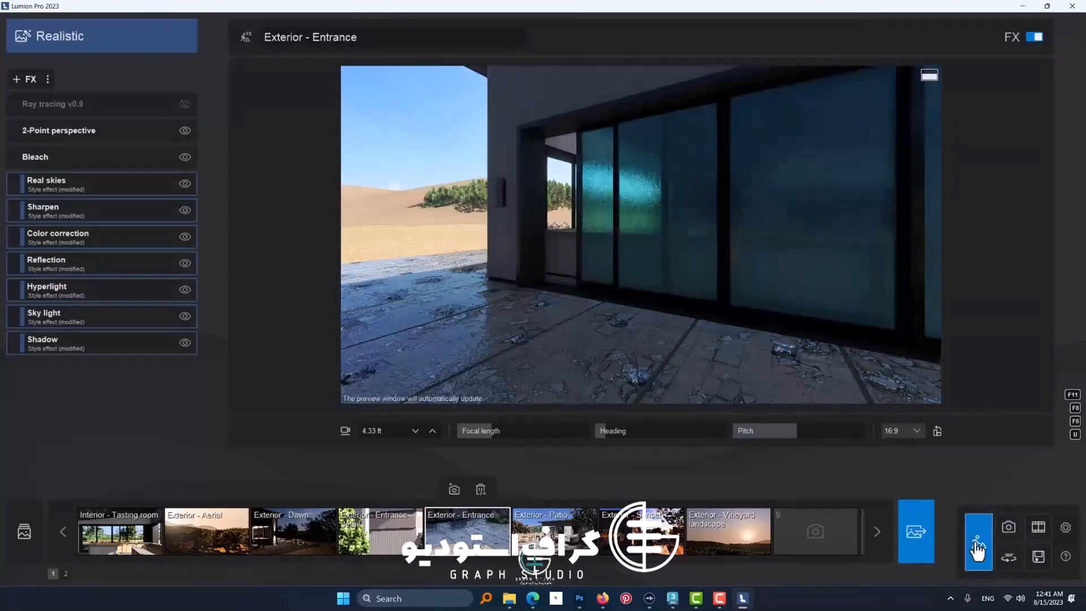
Step: Survey the house from outside and look through the landscape, weather and content library tools
{"action": "key", "text": "s"}
{"action": "key", "text": "a"}
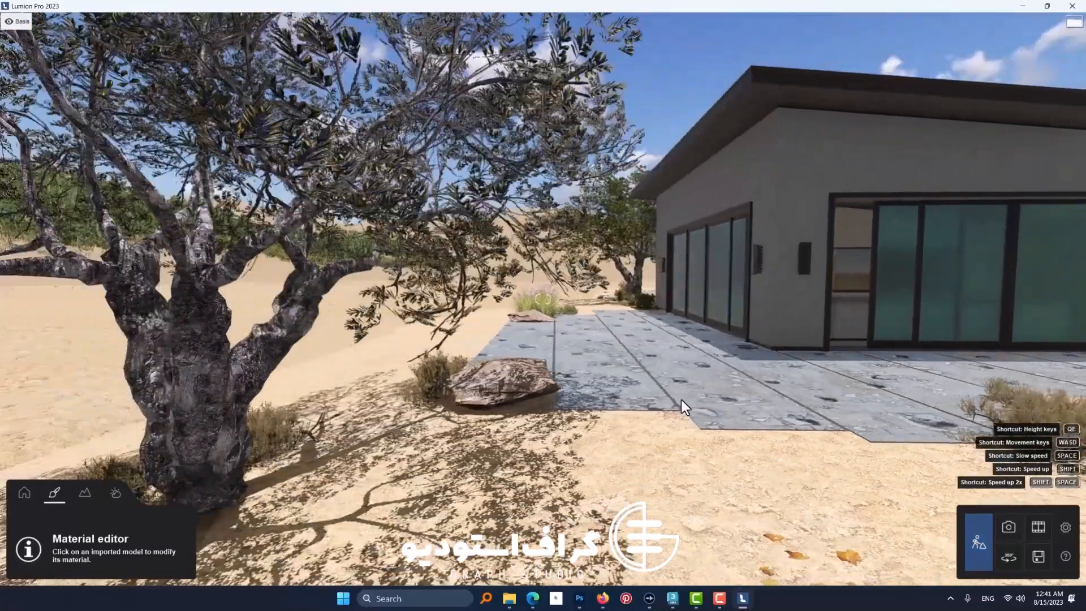
{"action": "key", "text": "w"}
{"action": "right_click_drag", "start_coordinate": [681, 399], "coordinate": [594, 376]}
{"action": "key", "text": "q"}
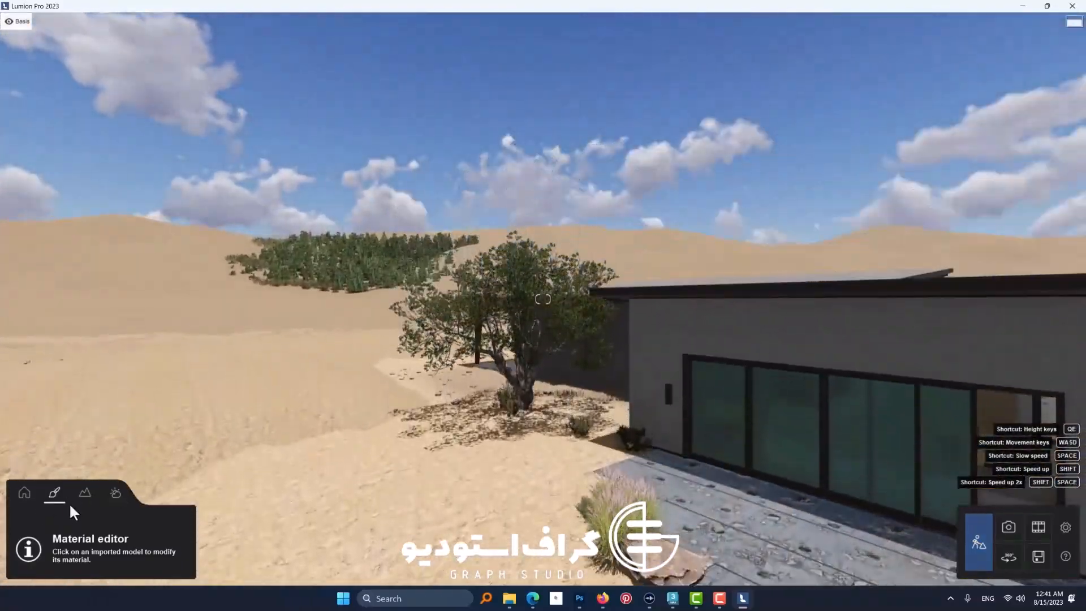
{"action": "left_click", "coordinate": [85, 494]}
{"action": "left_click", "coordinate": [114, 495]}
{"action": "left_click", "coordinate": [86, 496]}
{"action": "left_click", "coordinate": [23, 499]}
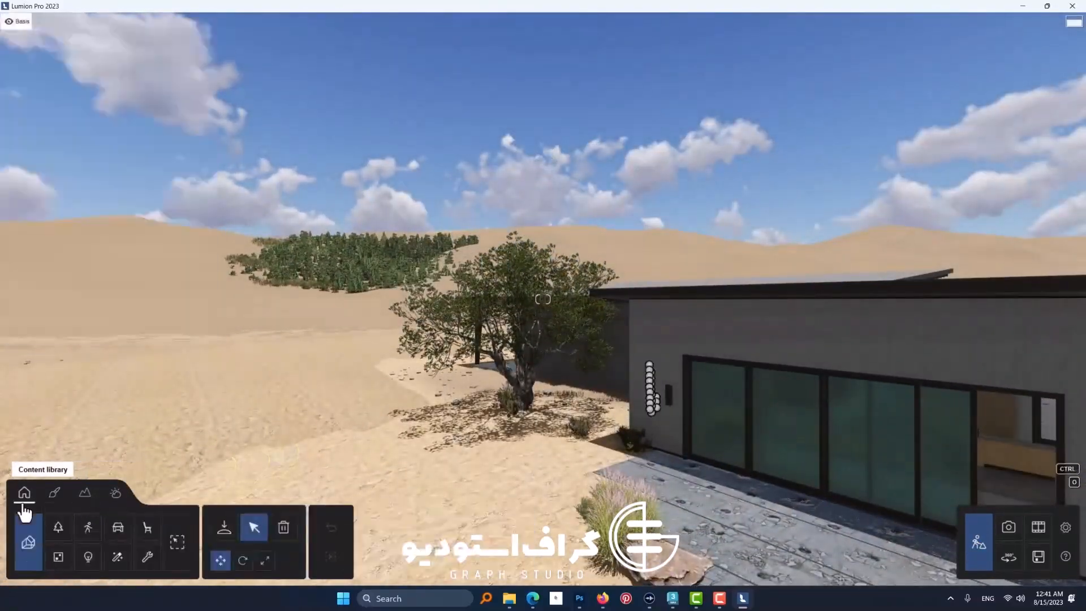
Step: Browse the Utilities and Effects libraries, trying Dust 03, Dust 04 and WaterDust 03 and looking through the sound categories
{"action": "left_click", "coordinate": [145, 566]}
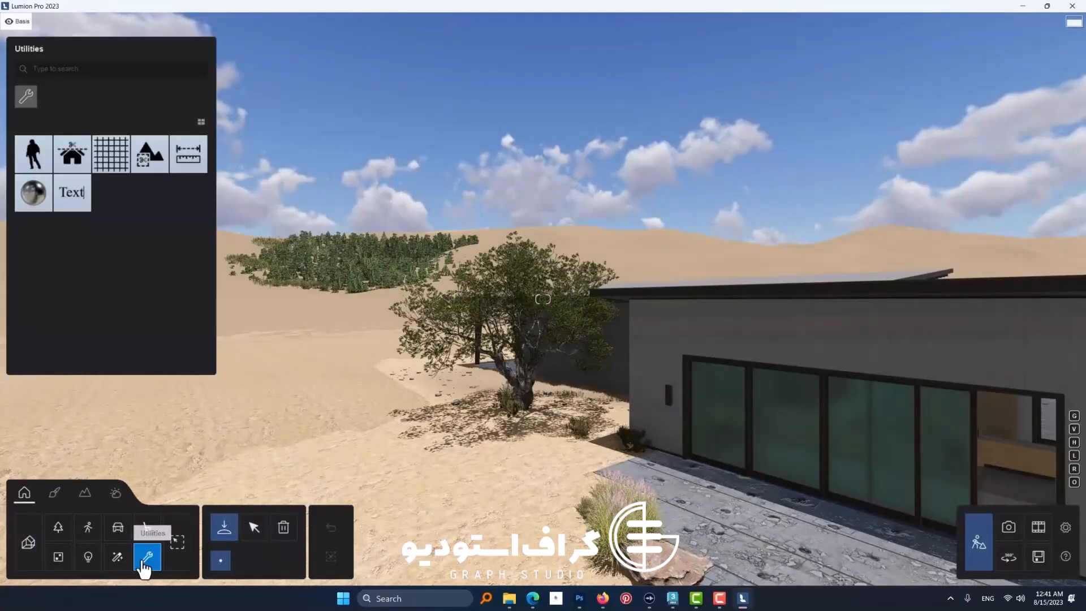
{"action": "left_click", "coordinate": [126, 566]}
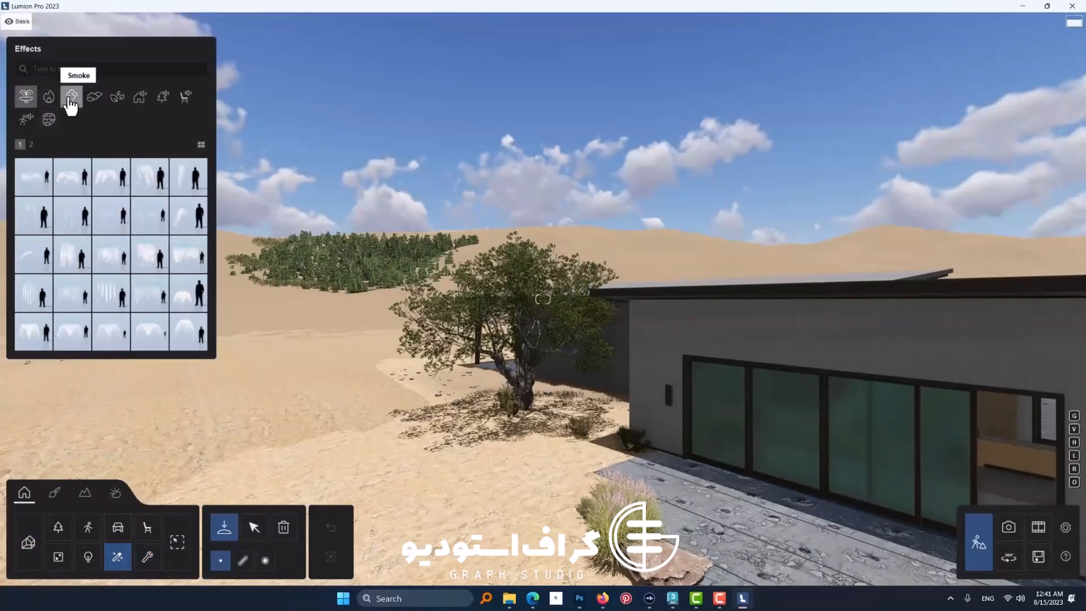
{"action": "left_click", "coordinate": [94, 96]}
{"action": "left_click", "coordinate": [111, 177]}
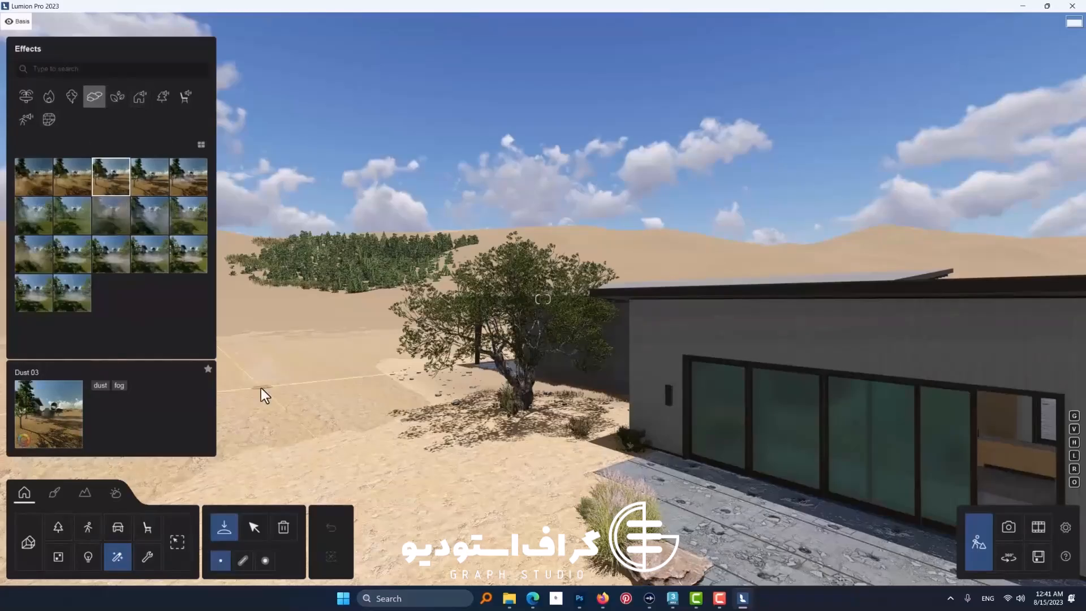
{"action": "left_click", "coordinate": [143, 186]}
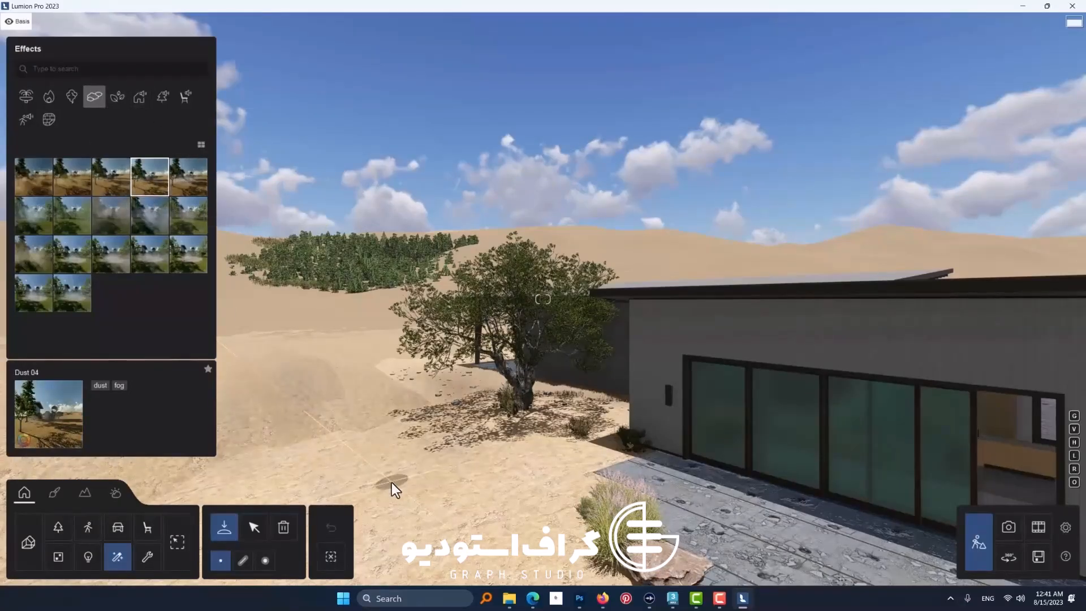
{"action": "left_click", "coordinate": [79, 297]}
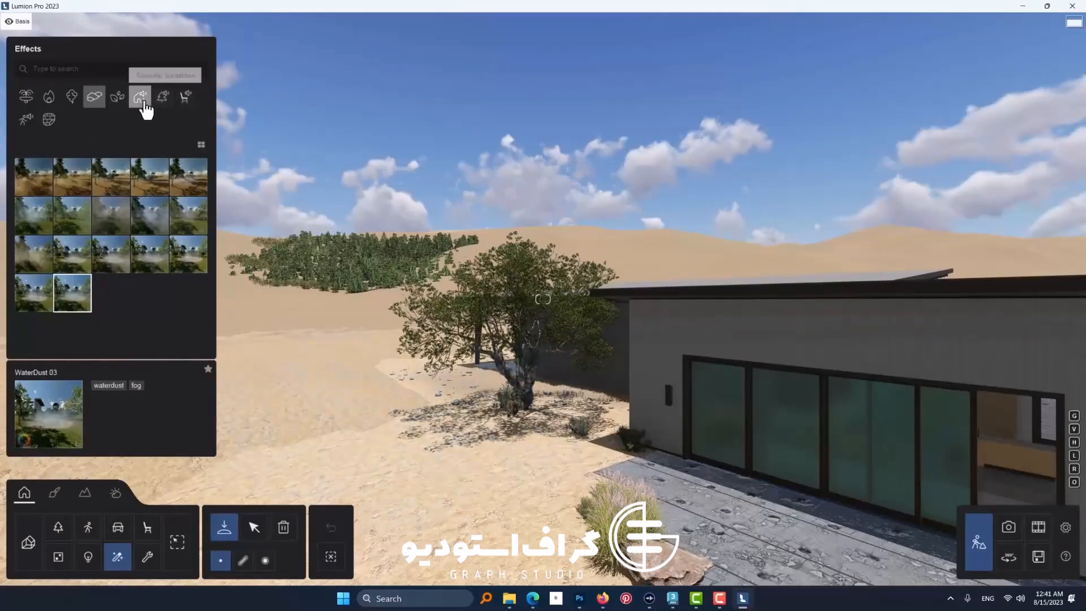
{"action": "left_click", "coordinate": [162, 97]}
{"action": "left_click", "coordinate": [185, 100]}
Step: Place the Manhole cover 001 b decal on the outer wall above the sliding doors and view the house's adjoining side
{"action": "left_click", "coordinate": [55, 121]}
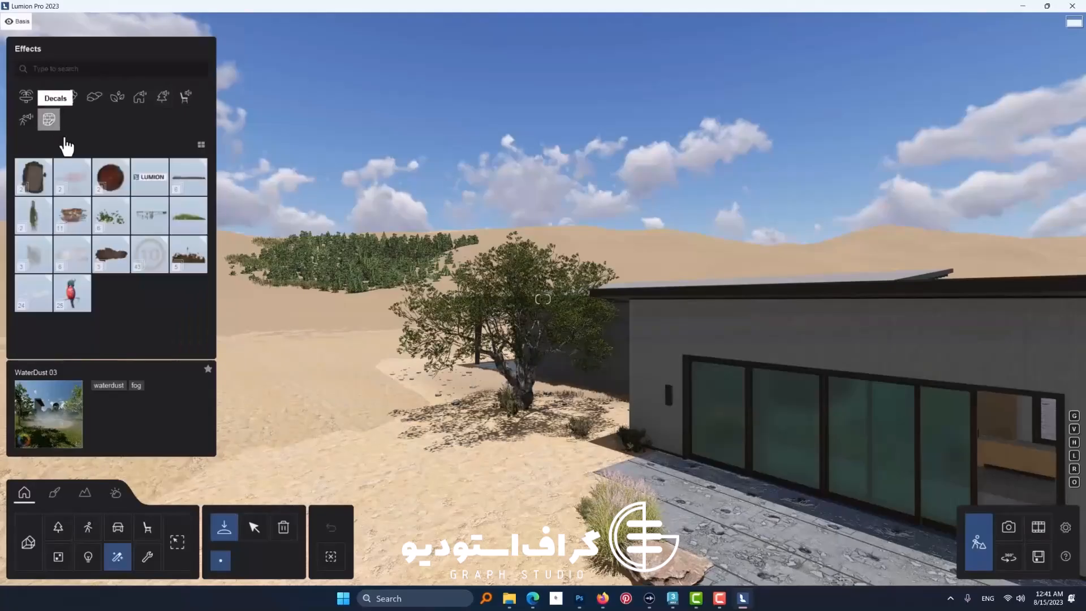
{"action": "left_click", "coordinate": [108, 179]}
{"action": "left_click", "coordinate": [110, 176]}
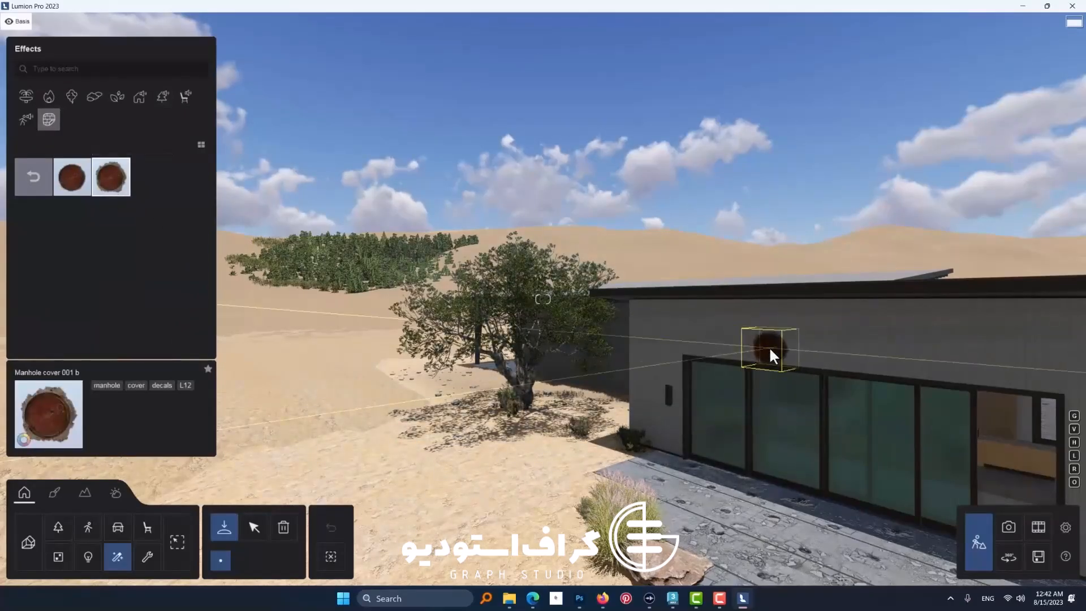
{"action": "left_click", "coordinate": [771, 340]}
{"action": "left_click", "coordinate": [26, 119]}
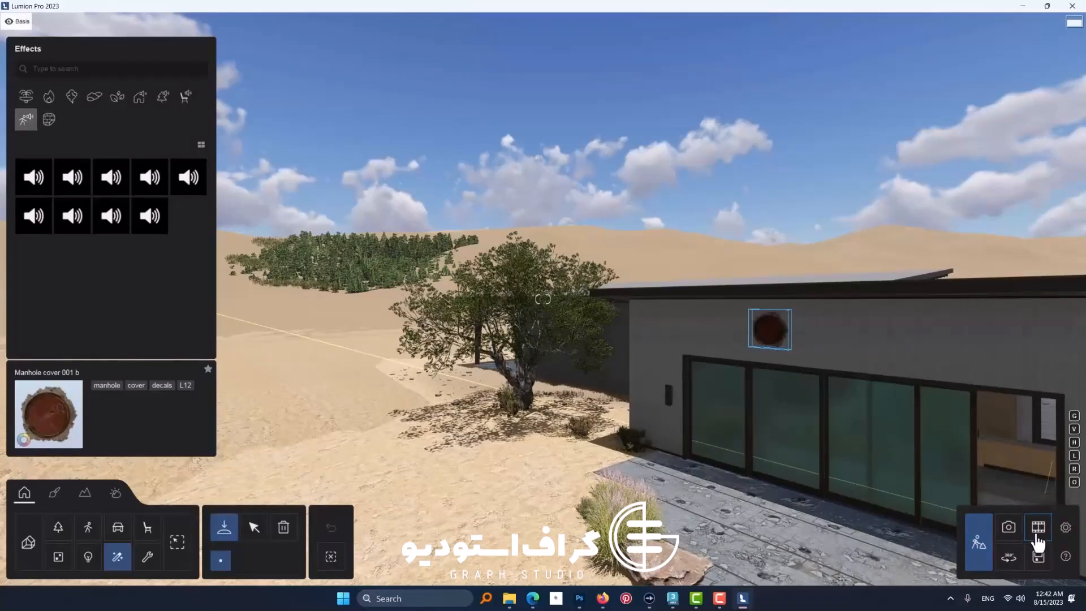
{"action": "key", "text": "d"}
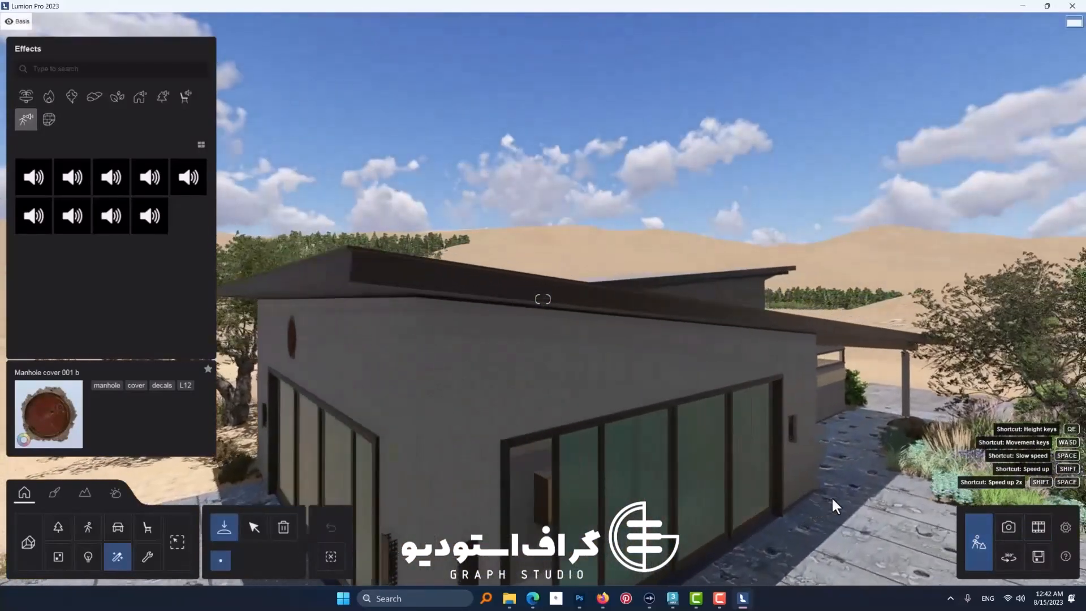